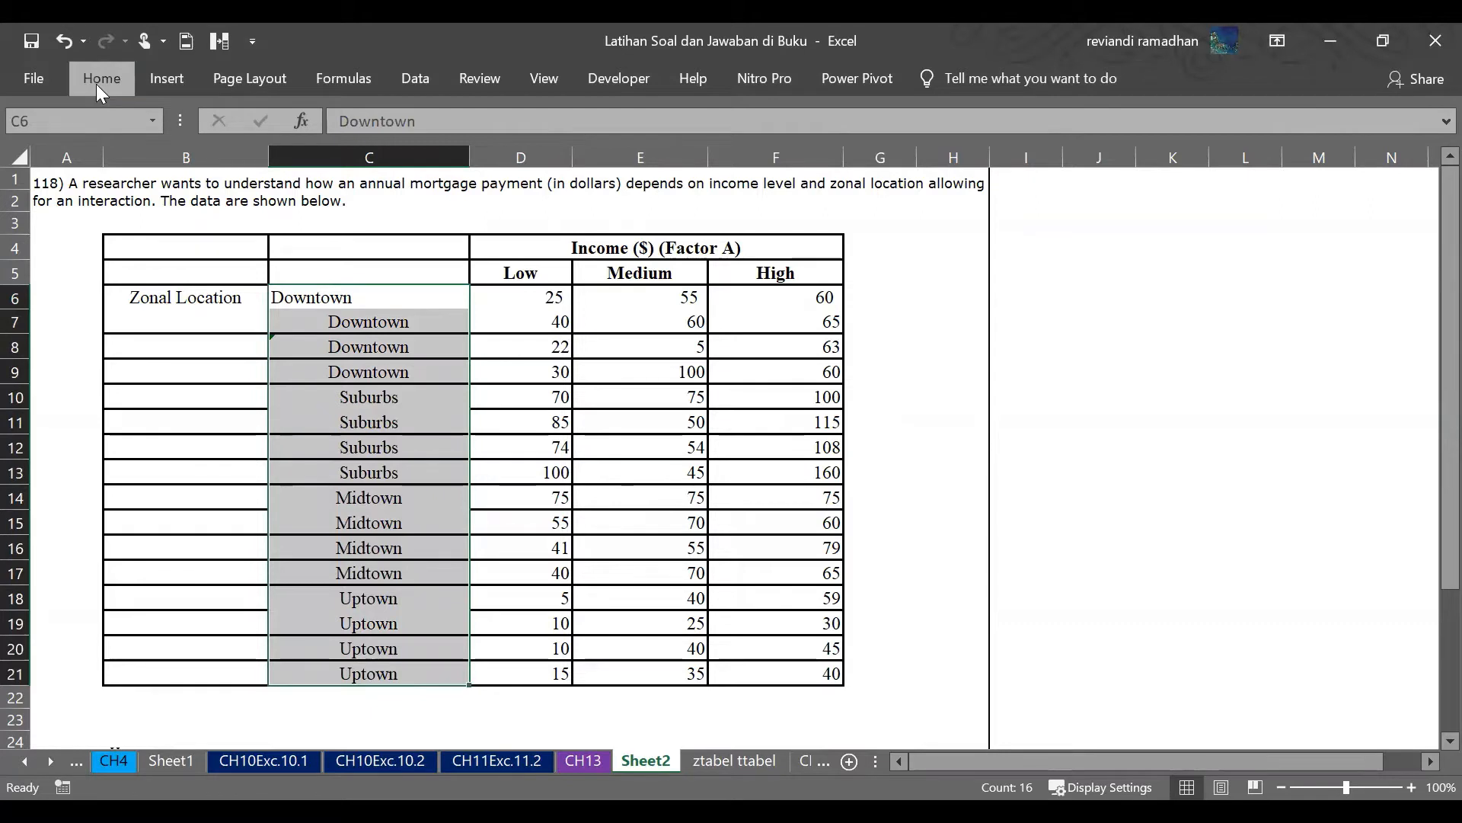
- Center the zonal location names in C6:C21 horizontally within their cells
click(96, 84)
click(401, 156)
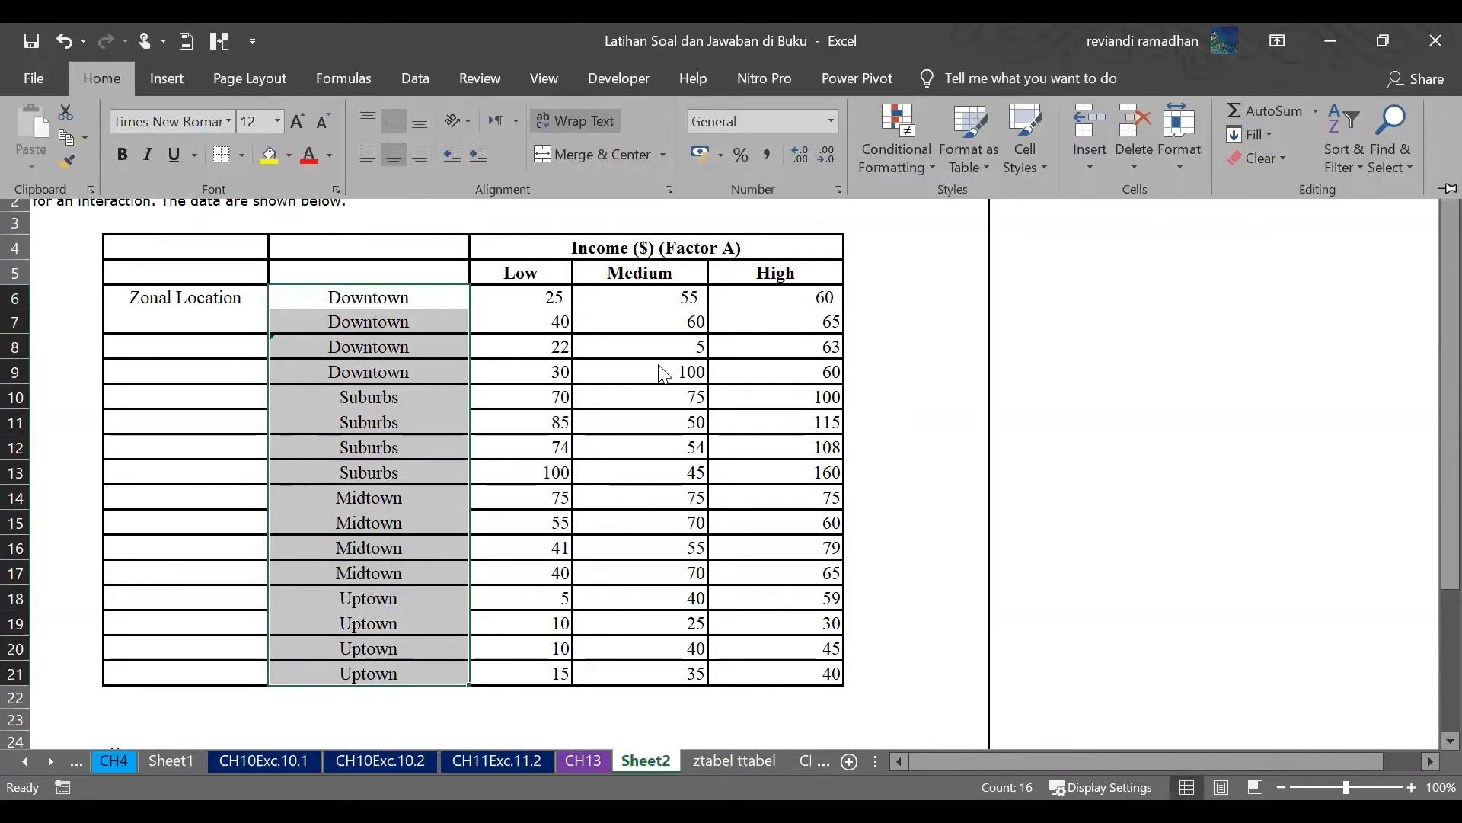
click(658, 366)
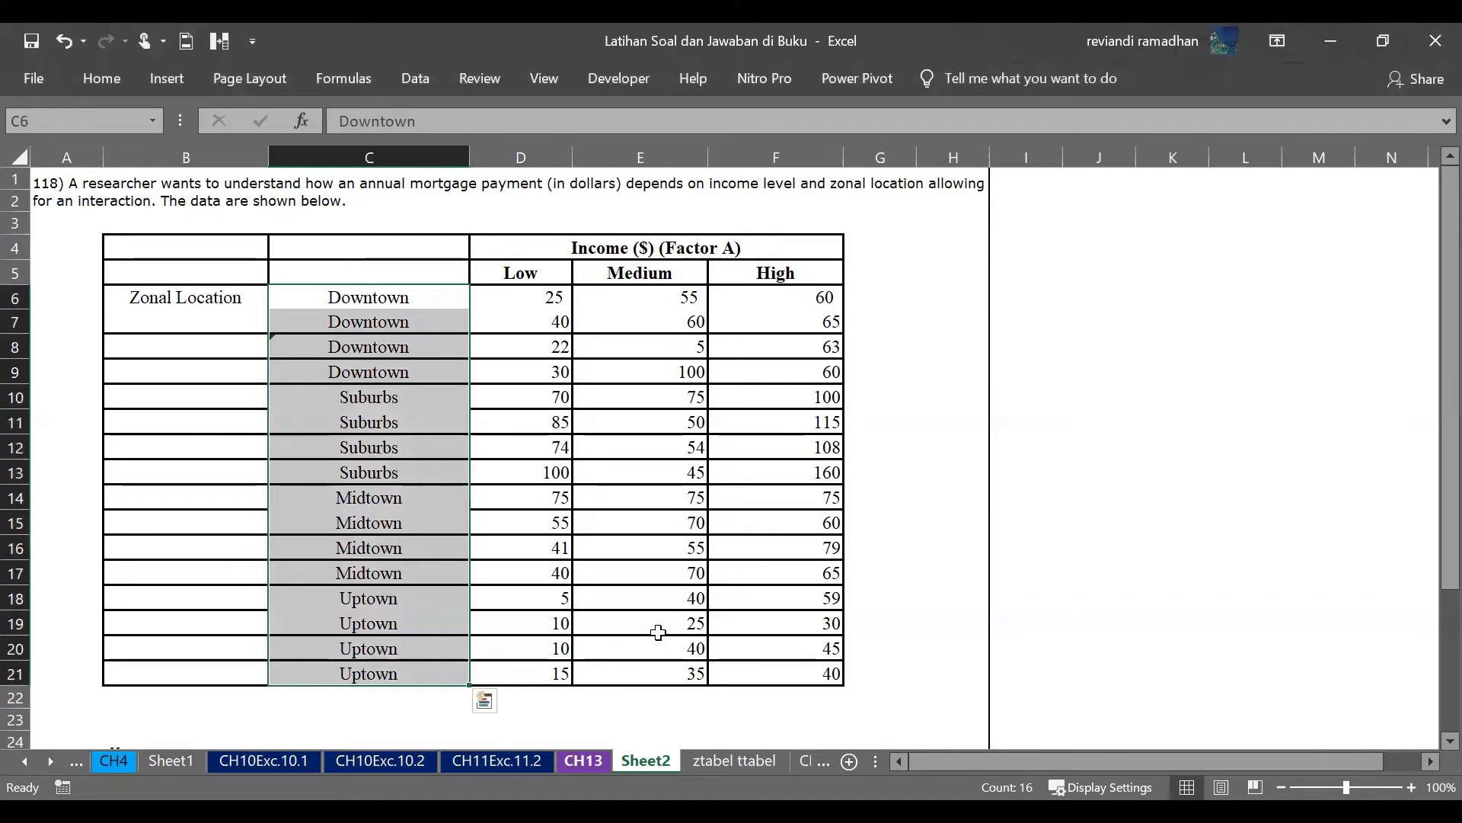
- Open the CH13 sheet and find the golf ball brand data table of problem 115
key(ctrl+Page_Up)
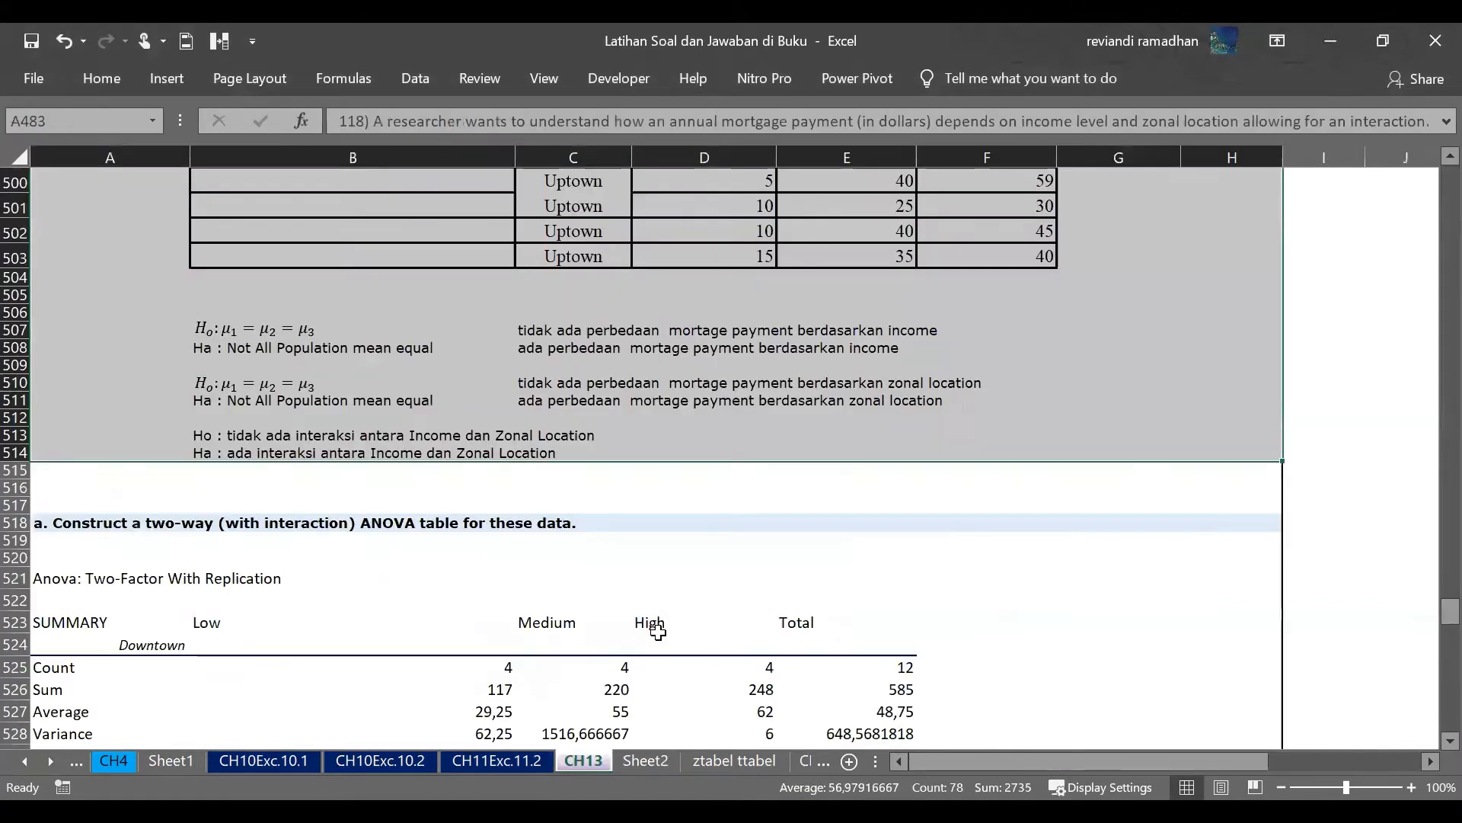
scroll(658, 632, up, 20)
scroll(658, 632, up, 20)
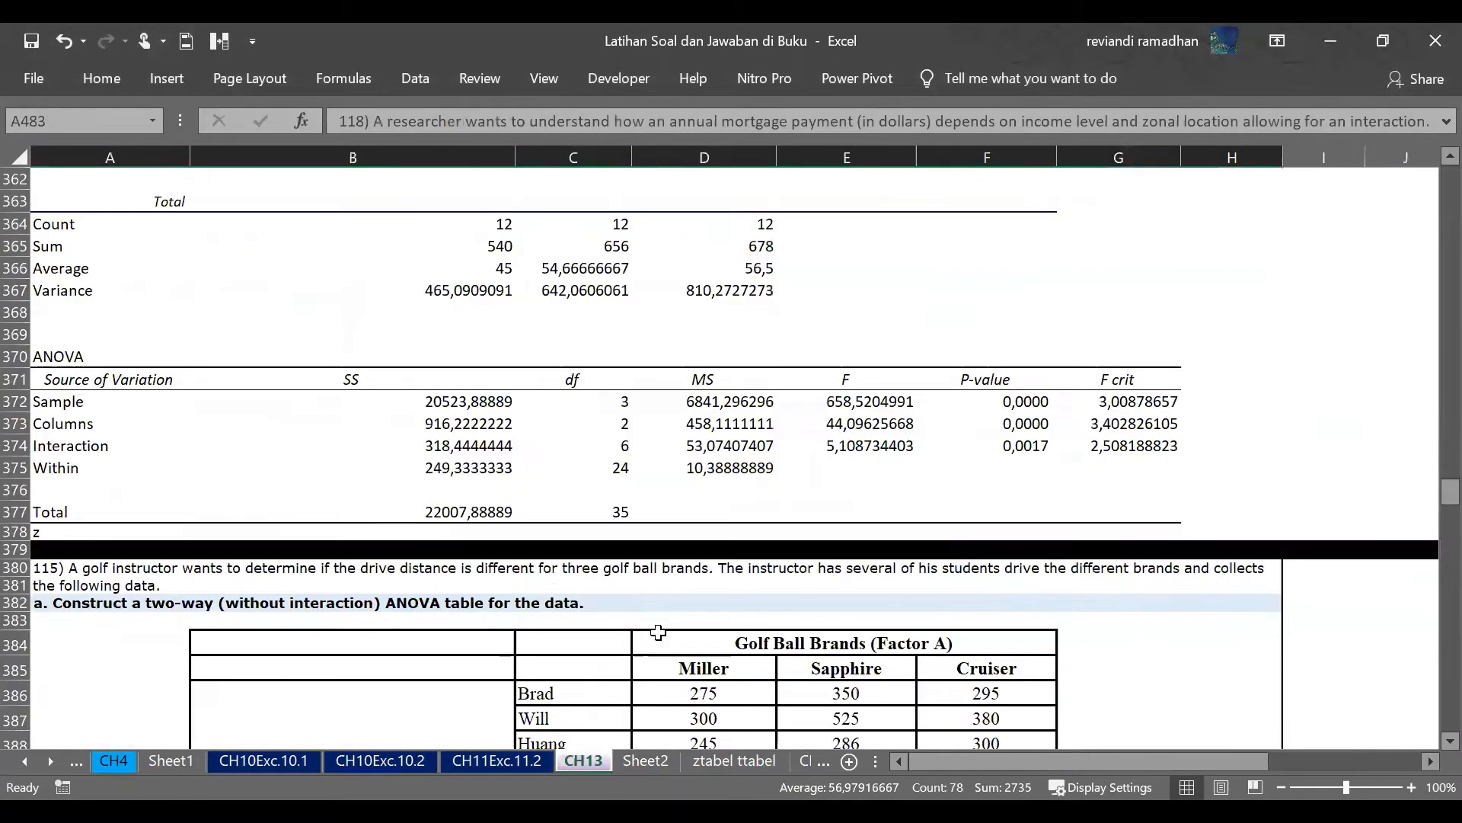
click(573, 667)
key(ctrl+Down)
key(ctrl+Down)
key(ctrl+Down)
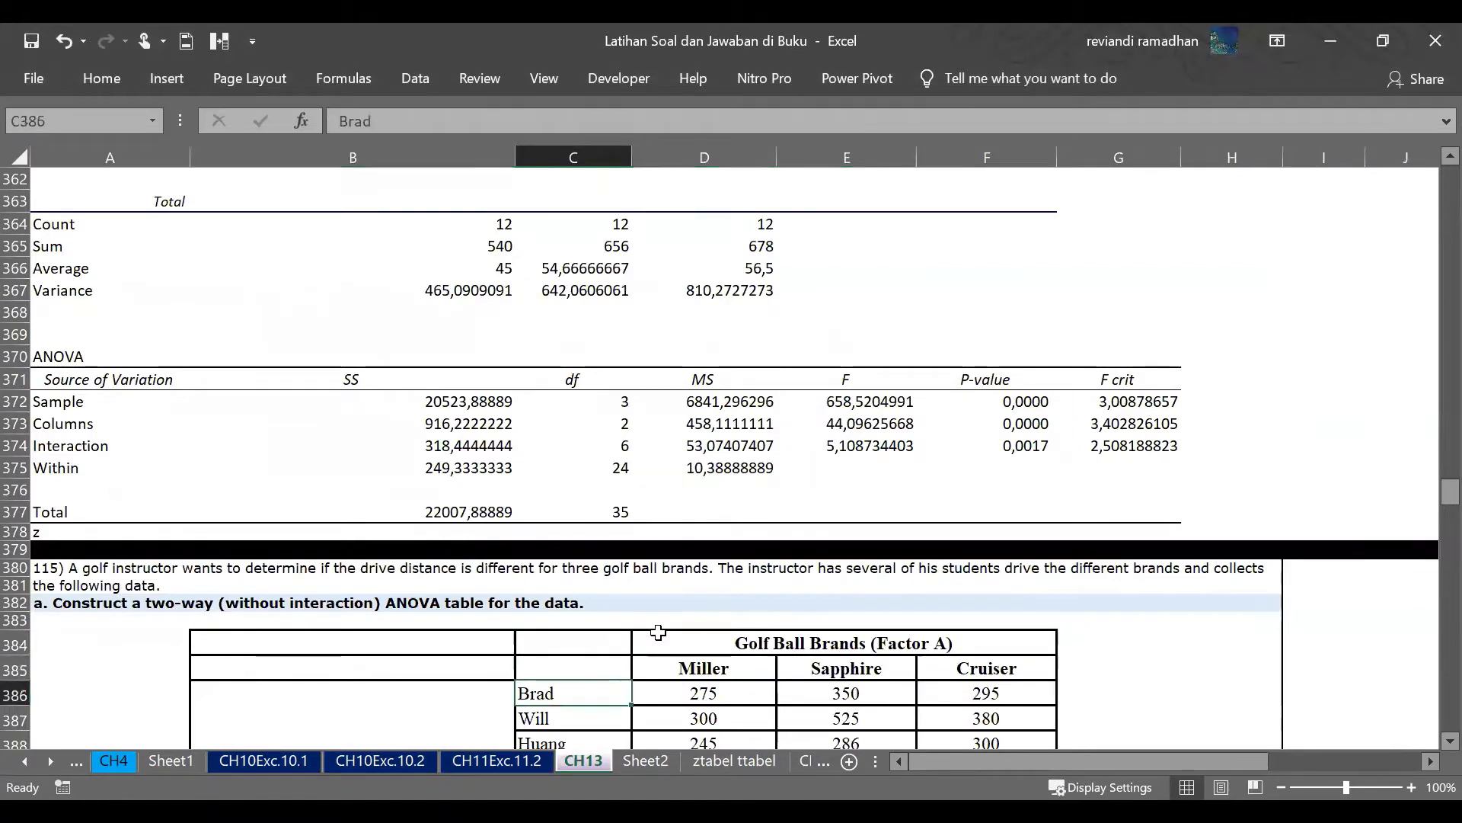
click(574, 525)
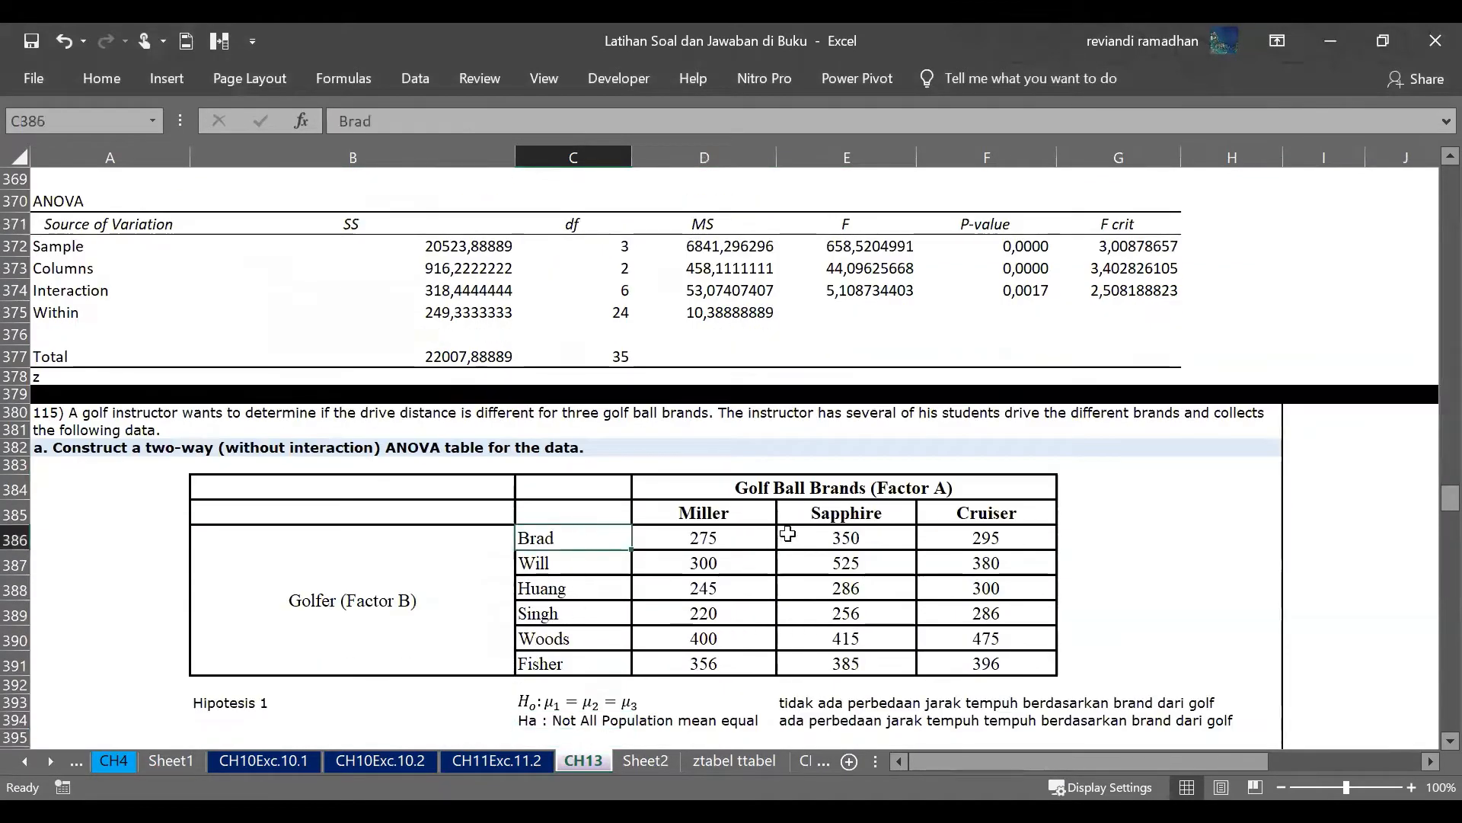
- Examine the two factors of the golf table and the individual golfers' distances under Miller and Sapphire
click(792, 492)
click(451, 548)
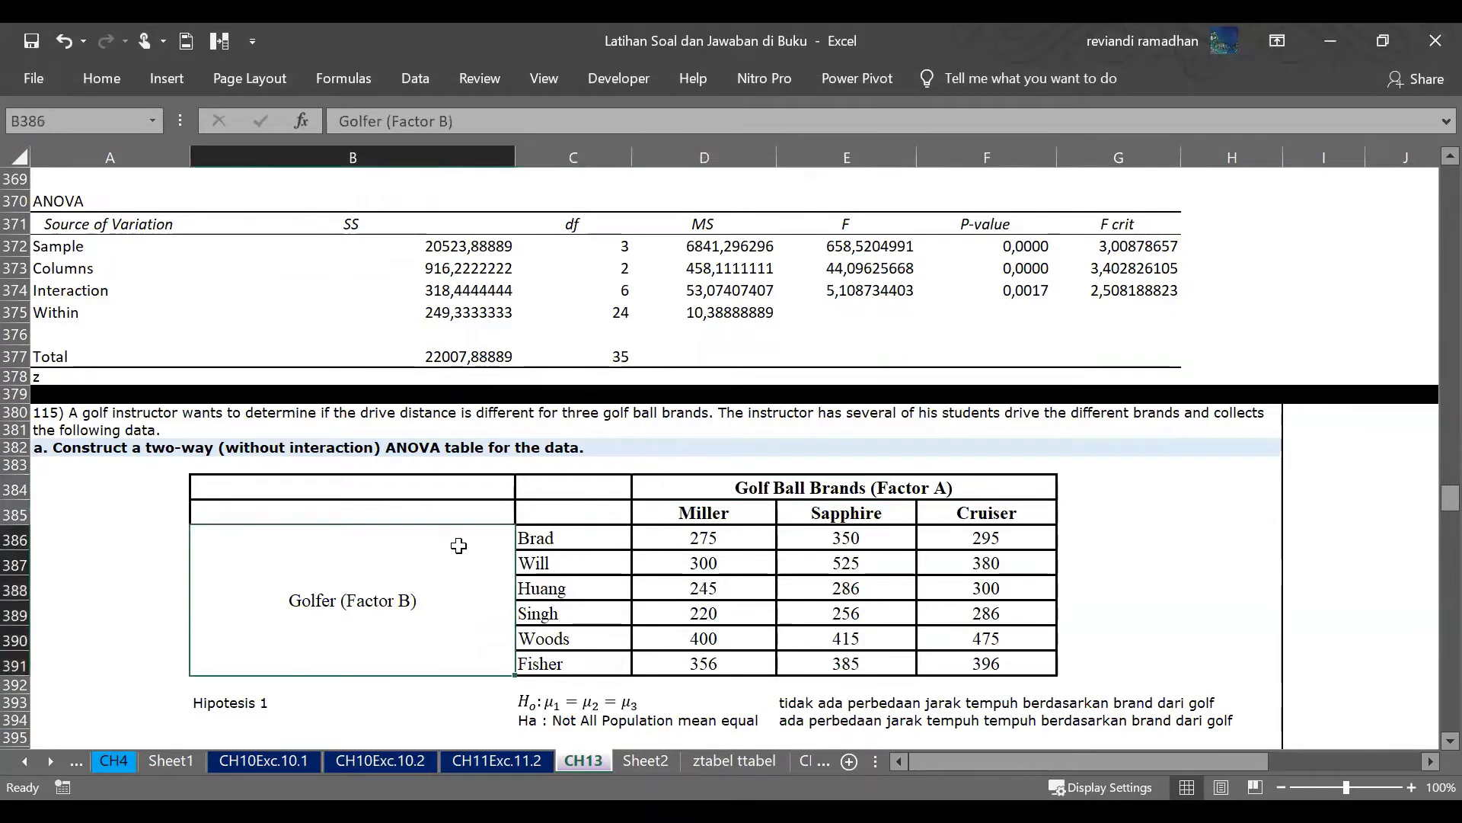
click(533, 543)
click(704, 536)
click(701, 563)
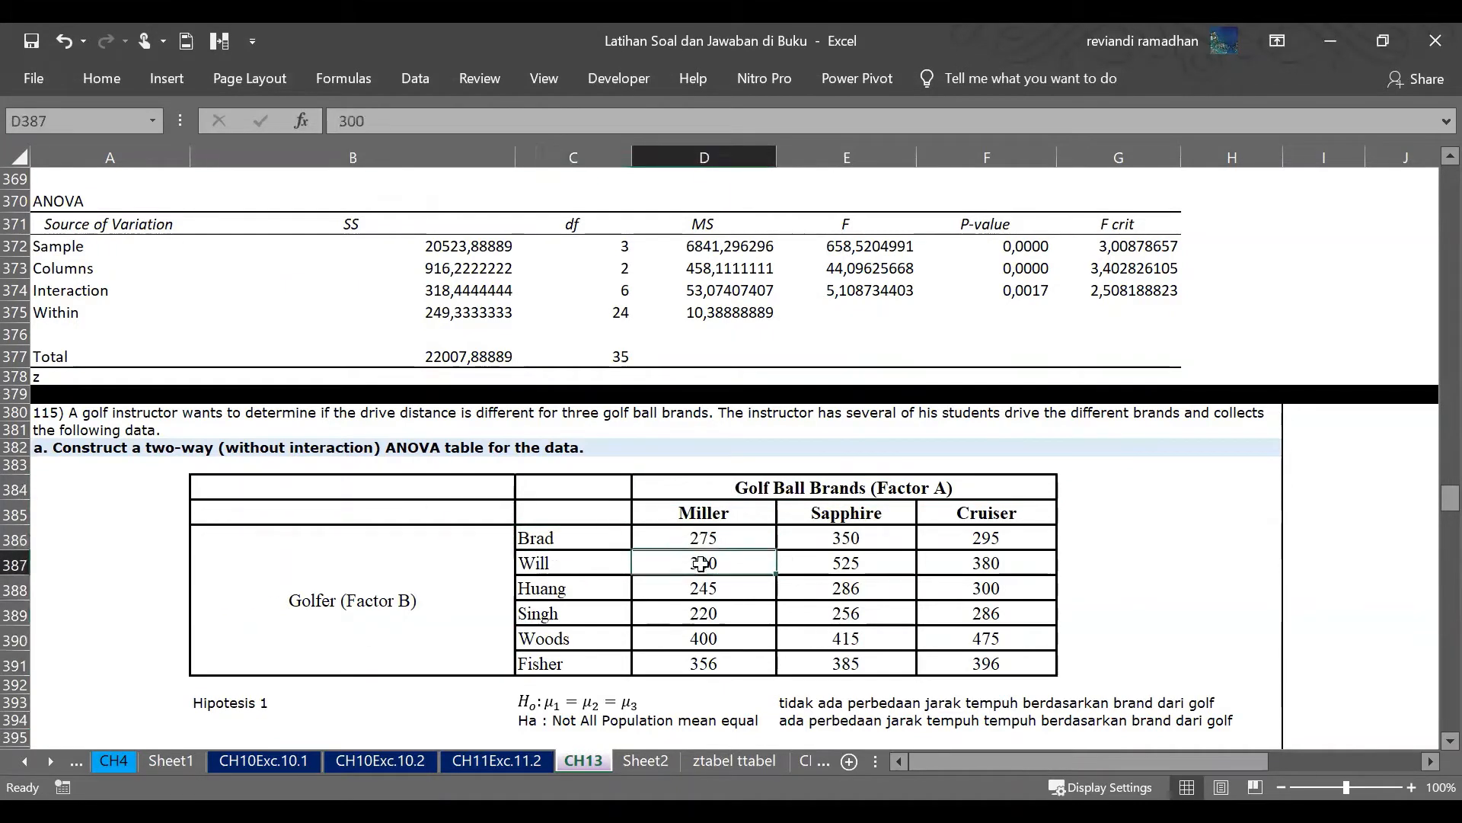
click(844, 546)
click(843, 564)
click(589, 547)
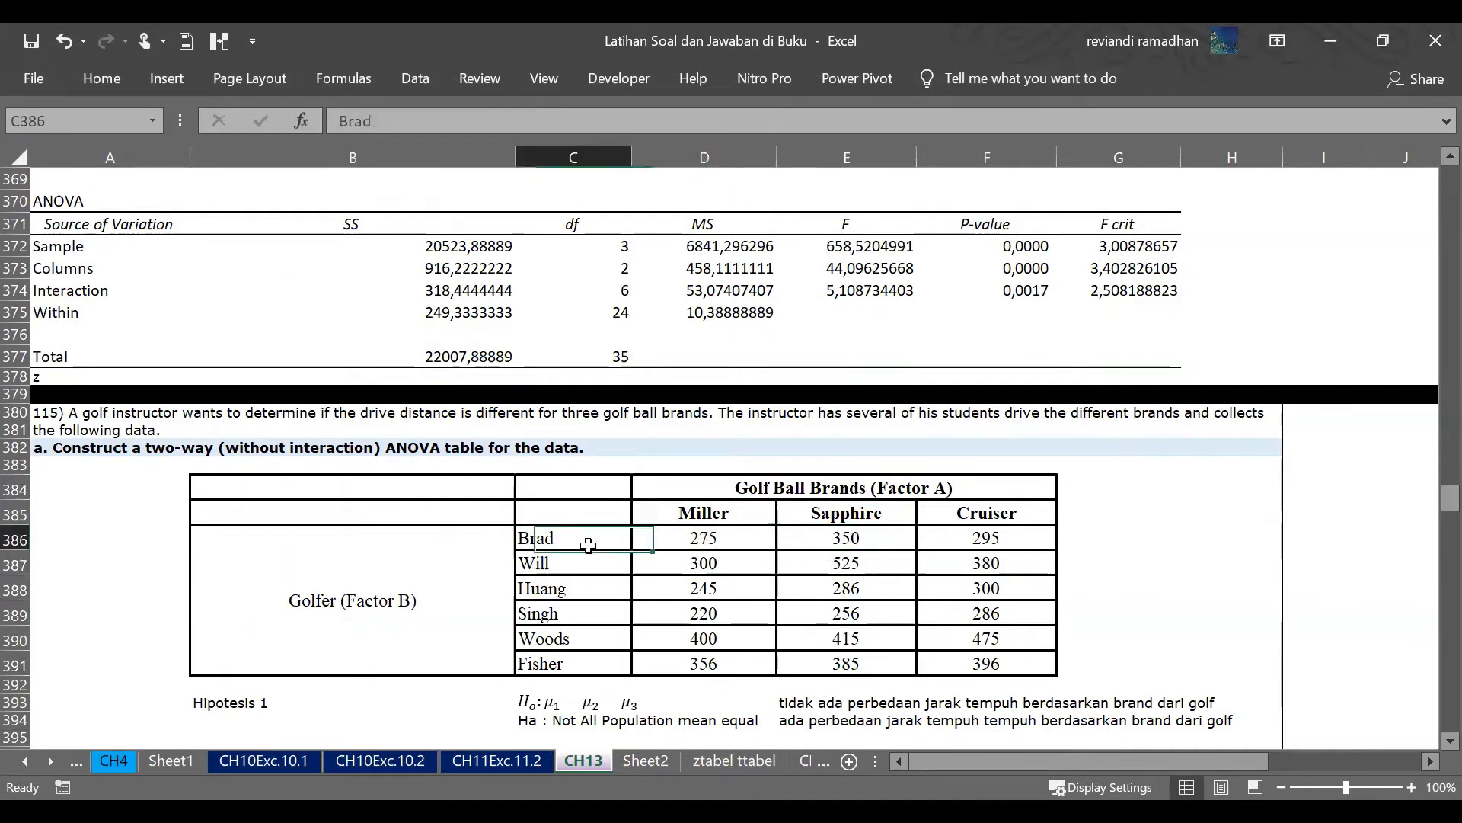
click(583, 563)
click(543, 591)
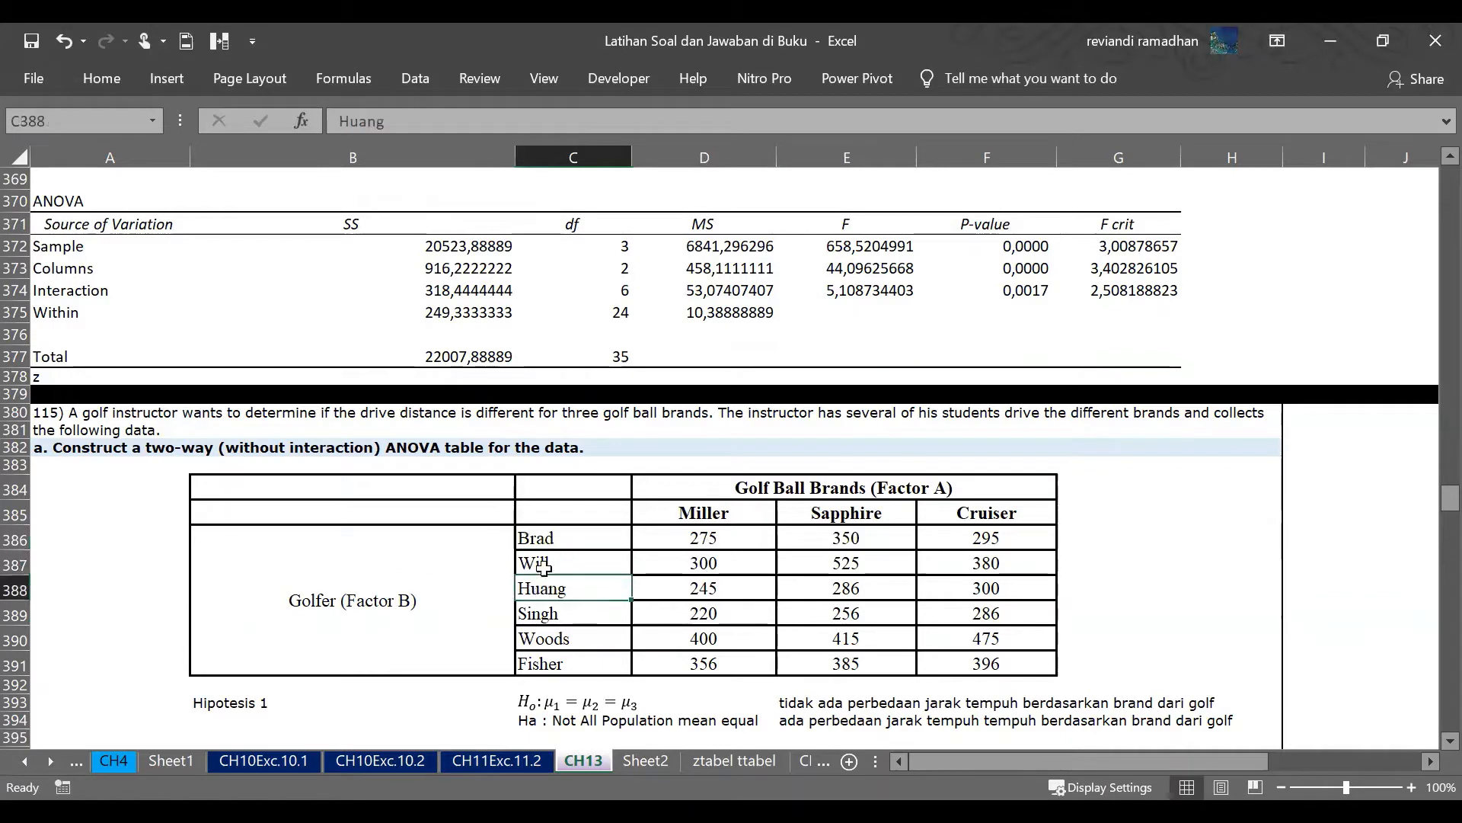
- Review the golfer rows against the brand columns, checking how many observations each golfer has per brand
drag(548, 540, 563, 666)
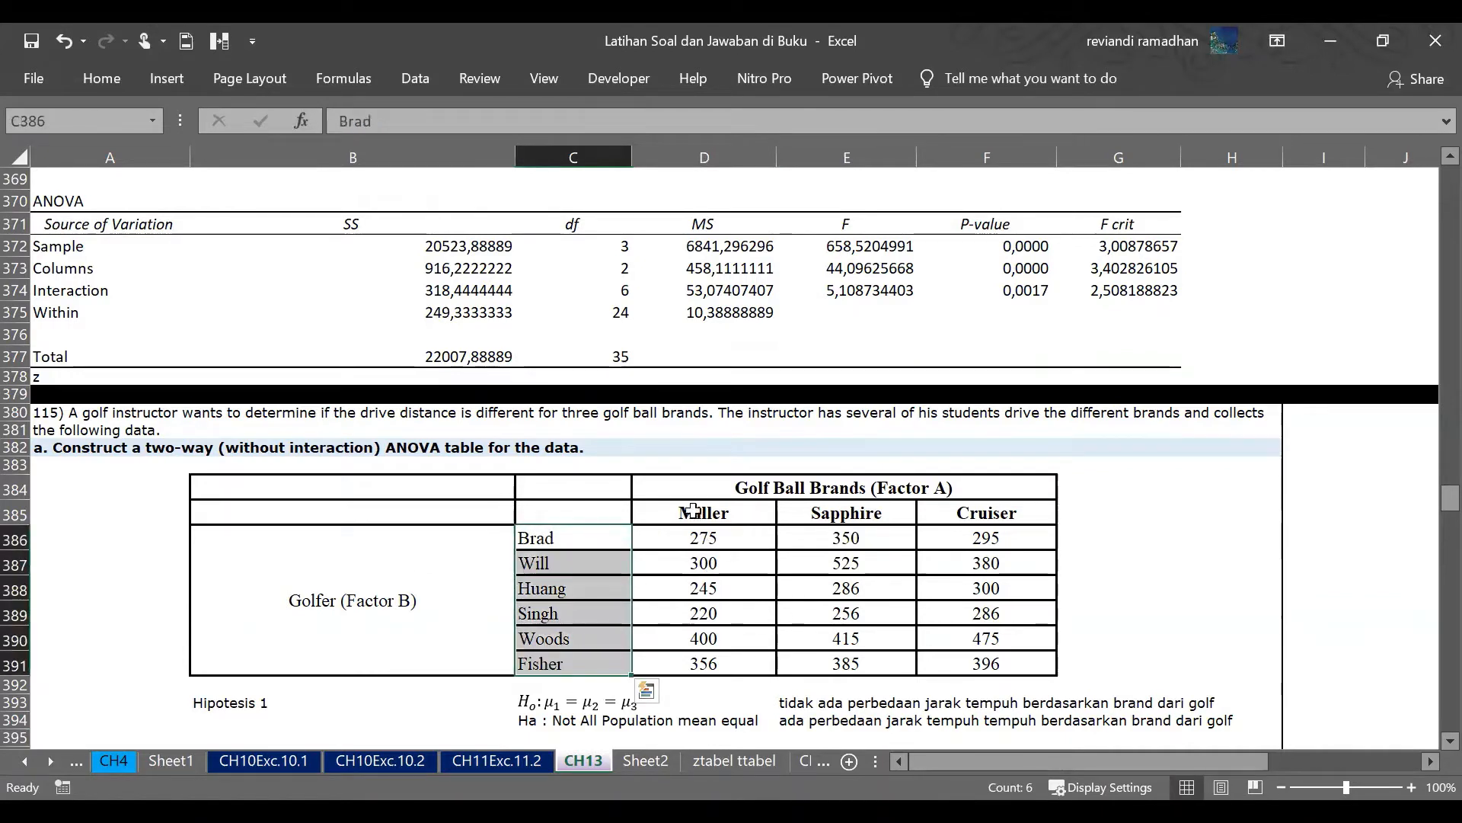
click(722, 504)
drag(722, 504, 941, 499)
click(810, 546)
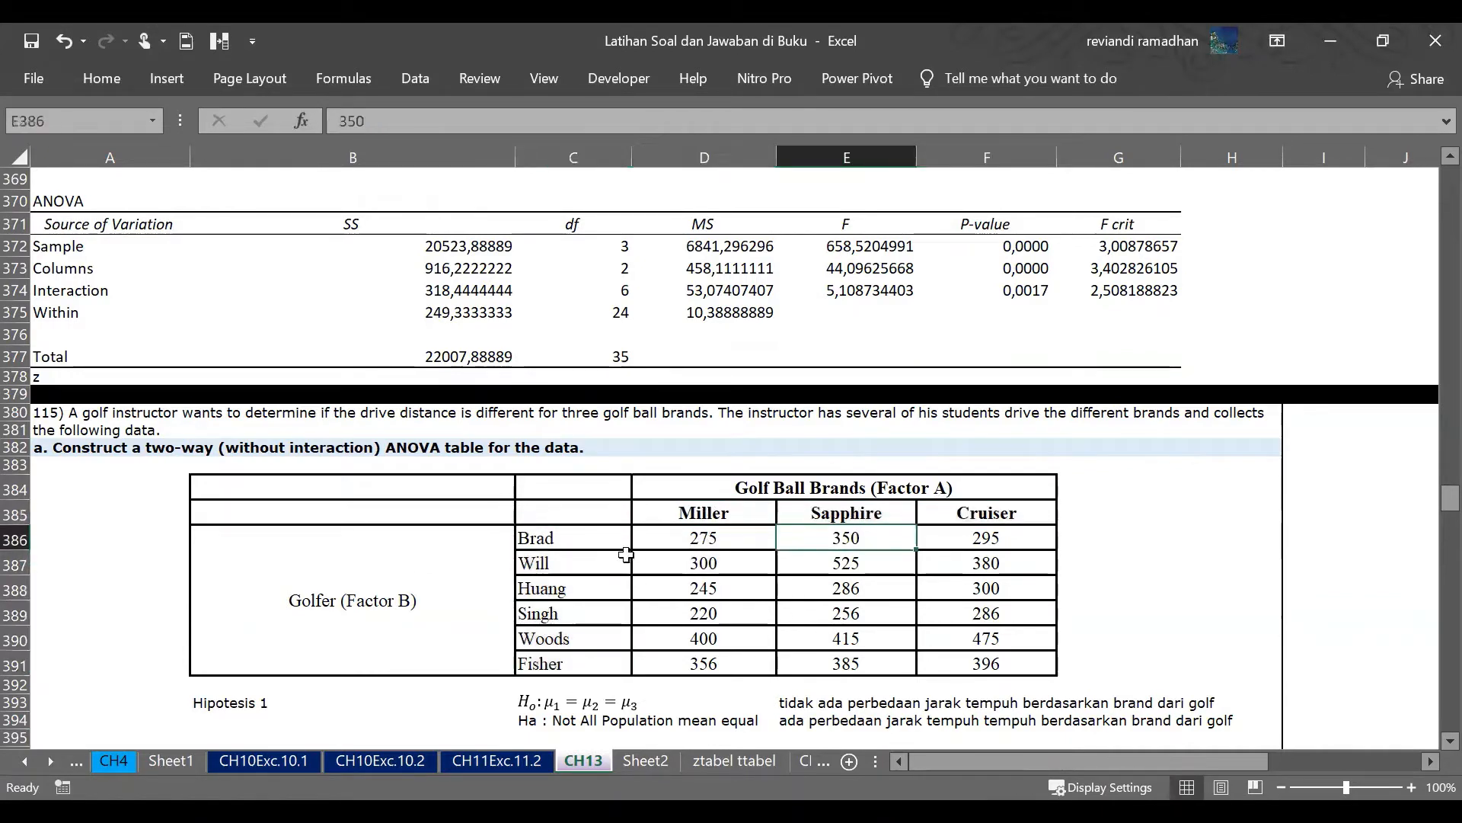
click(623, 557)
click(618, 542)
click(700, 540)
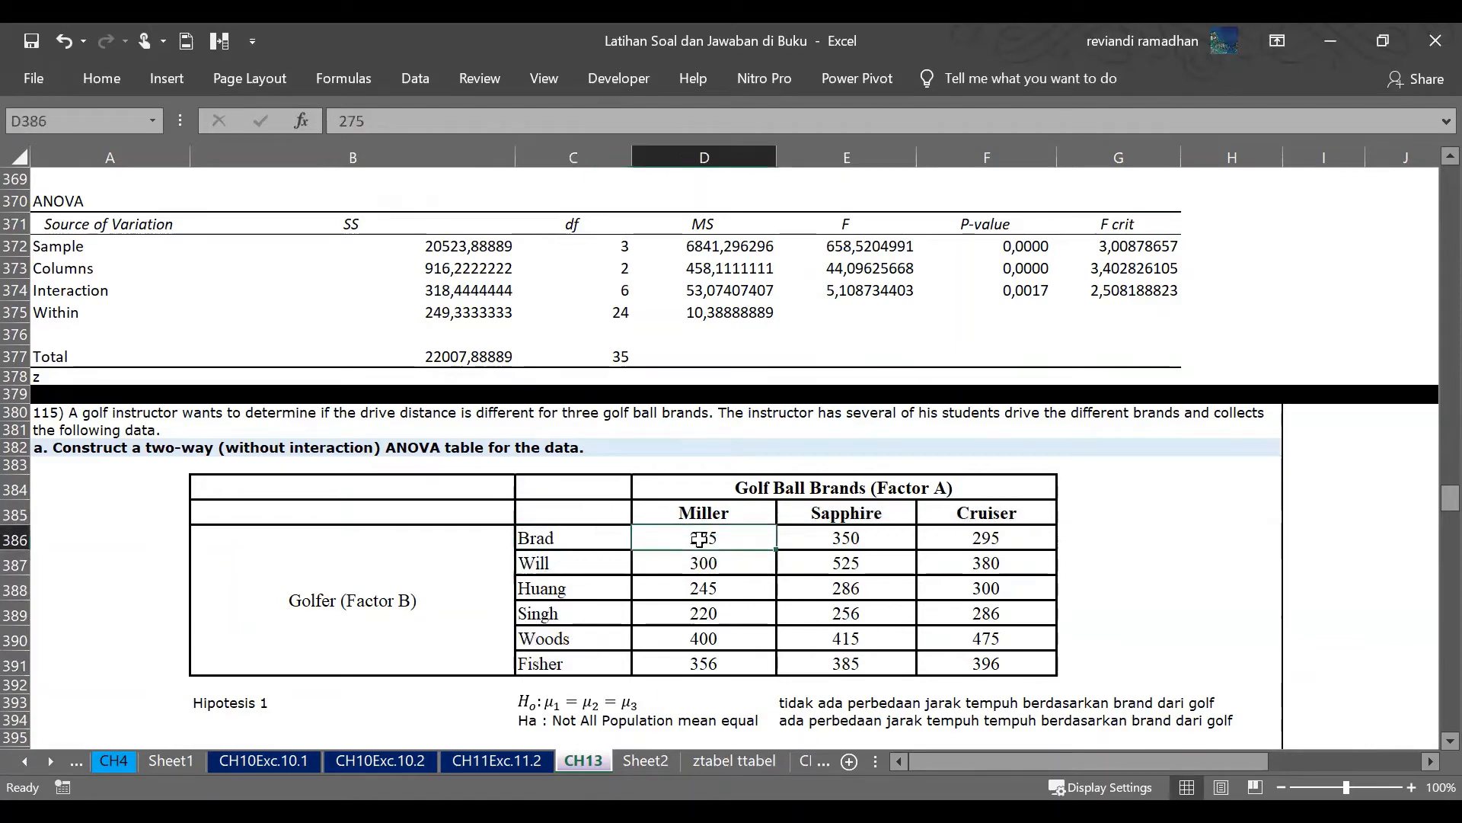
click(560, 546)
click(540, 579)
click(715, 542)
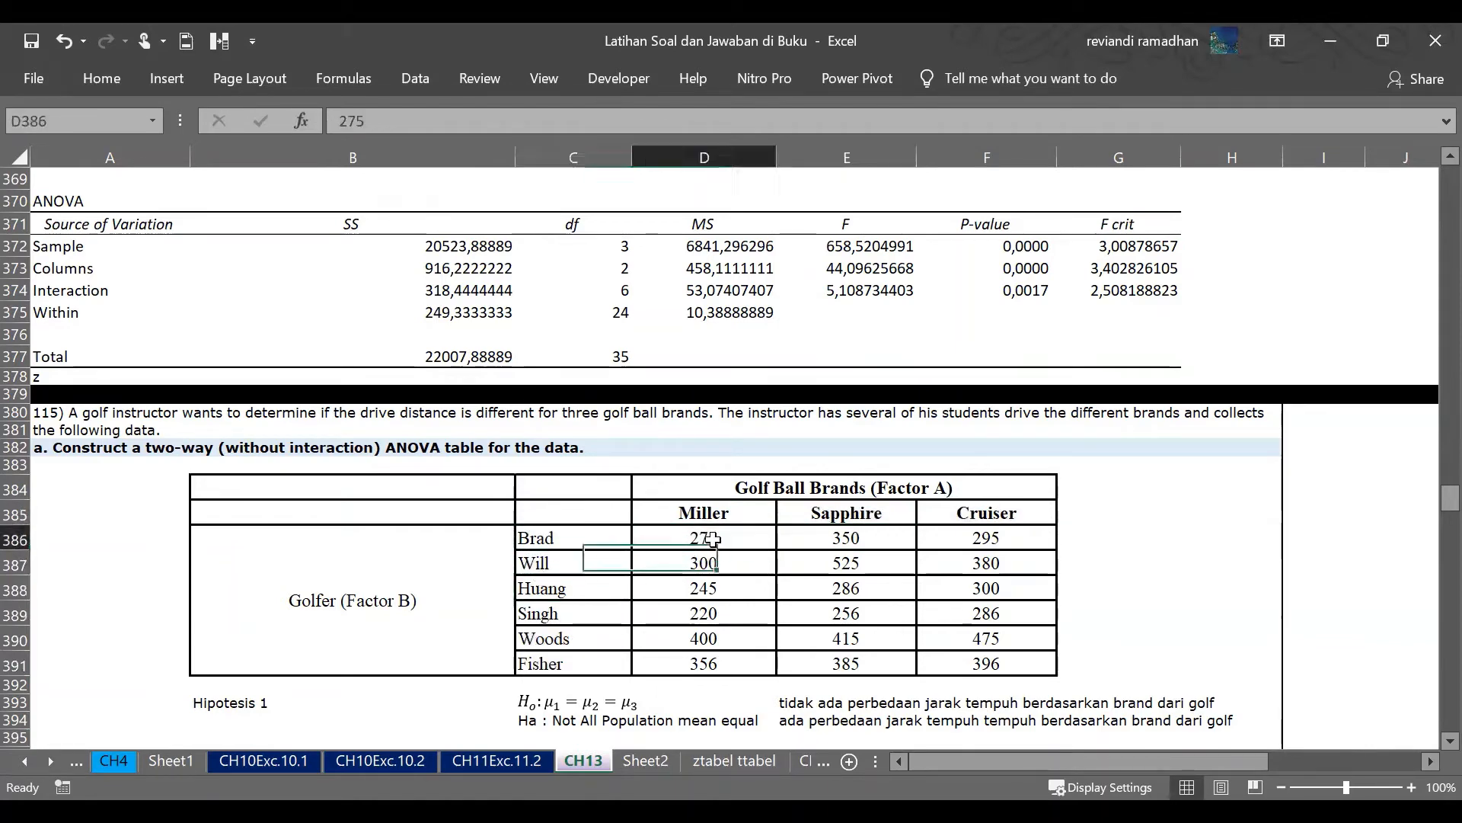
click(702, 565)
click(606, 565)
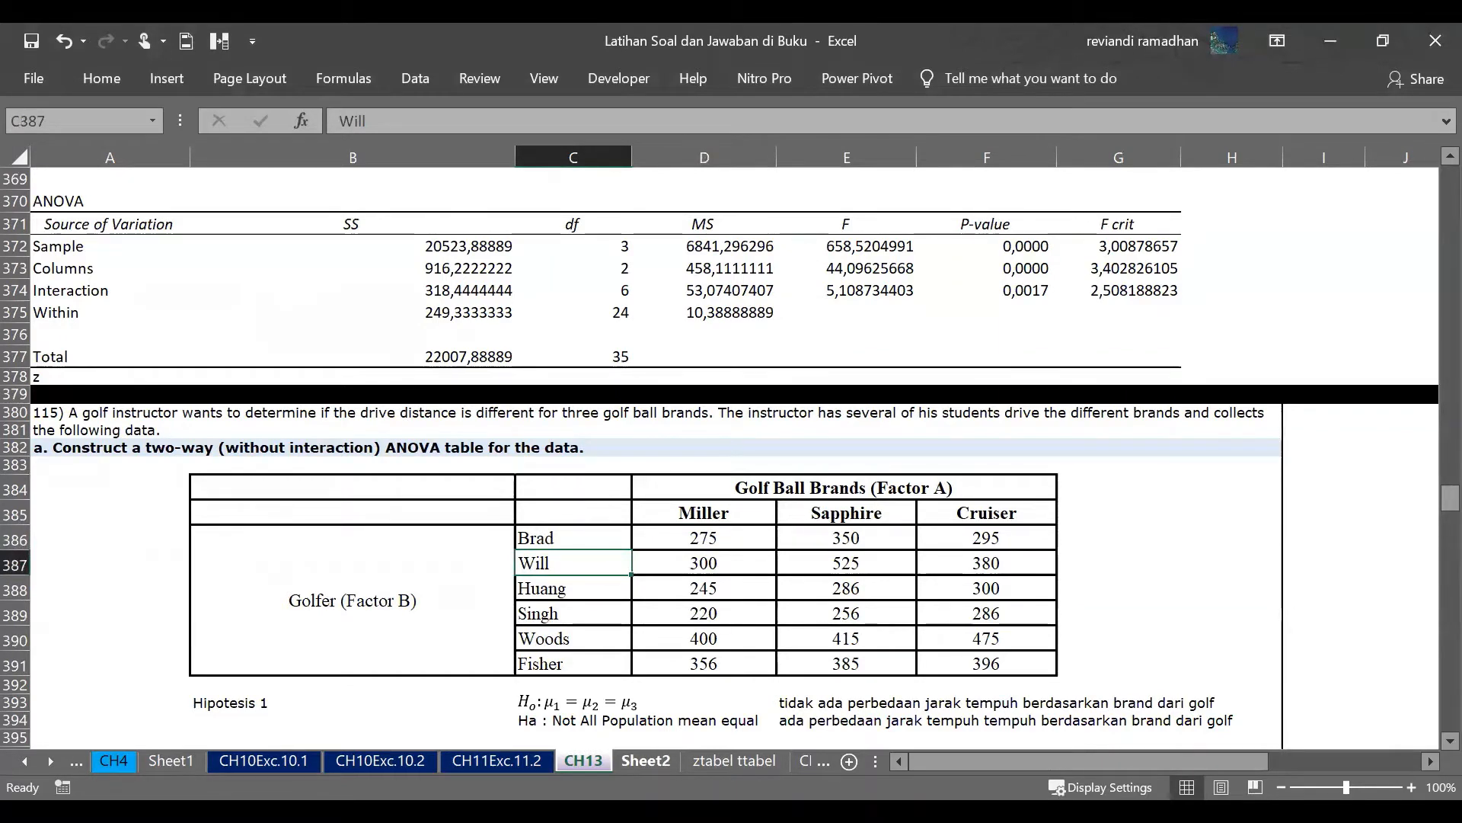
- Return to Sheet2 and examine the repeated Downtown rows and their low-income values in D6:D9
click(646, 760)
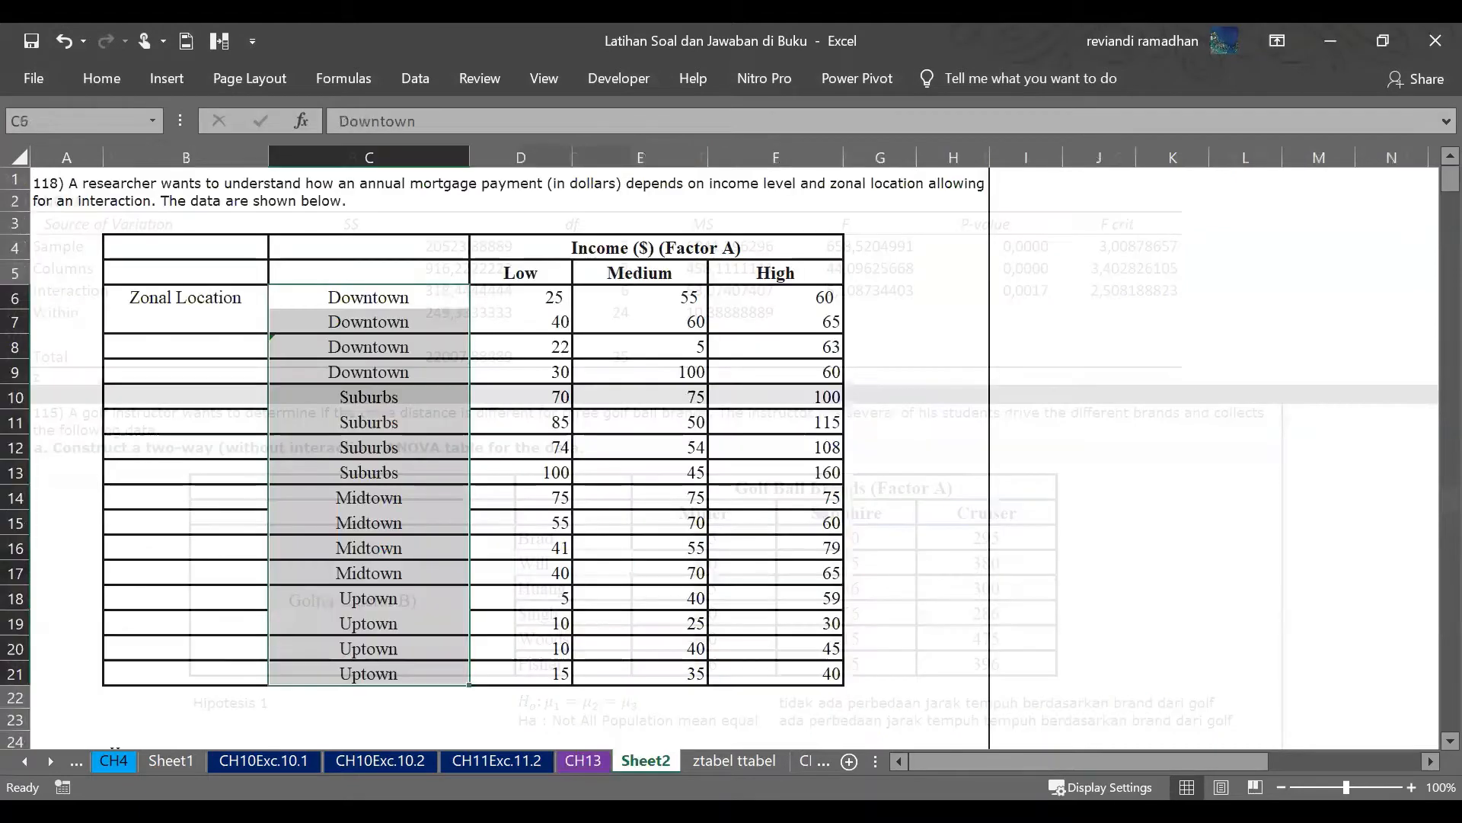
click(336, 400)
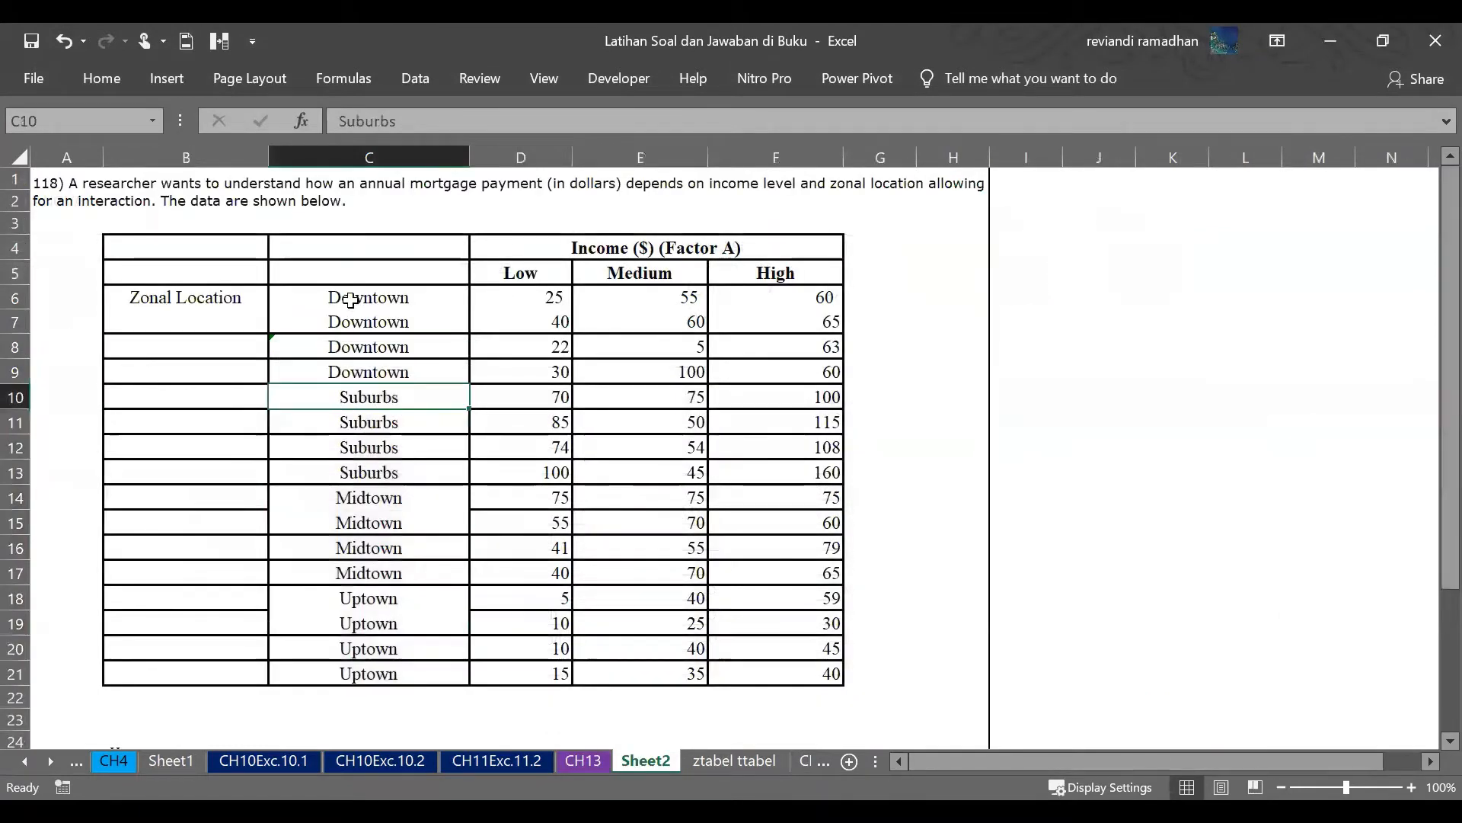
drag(360, 290, 483, 347)
click(533, 313)
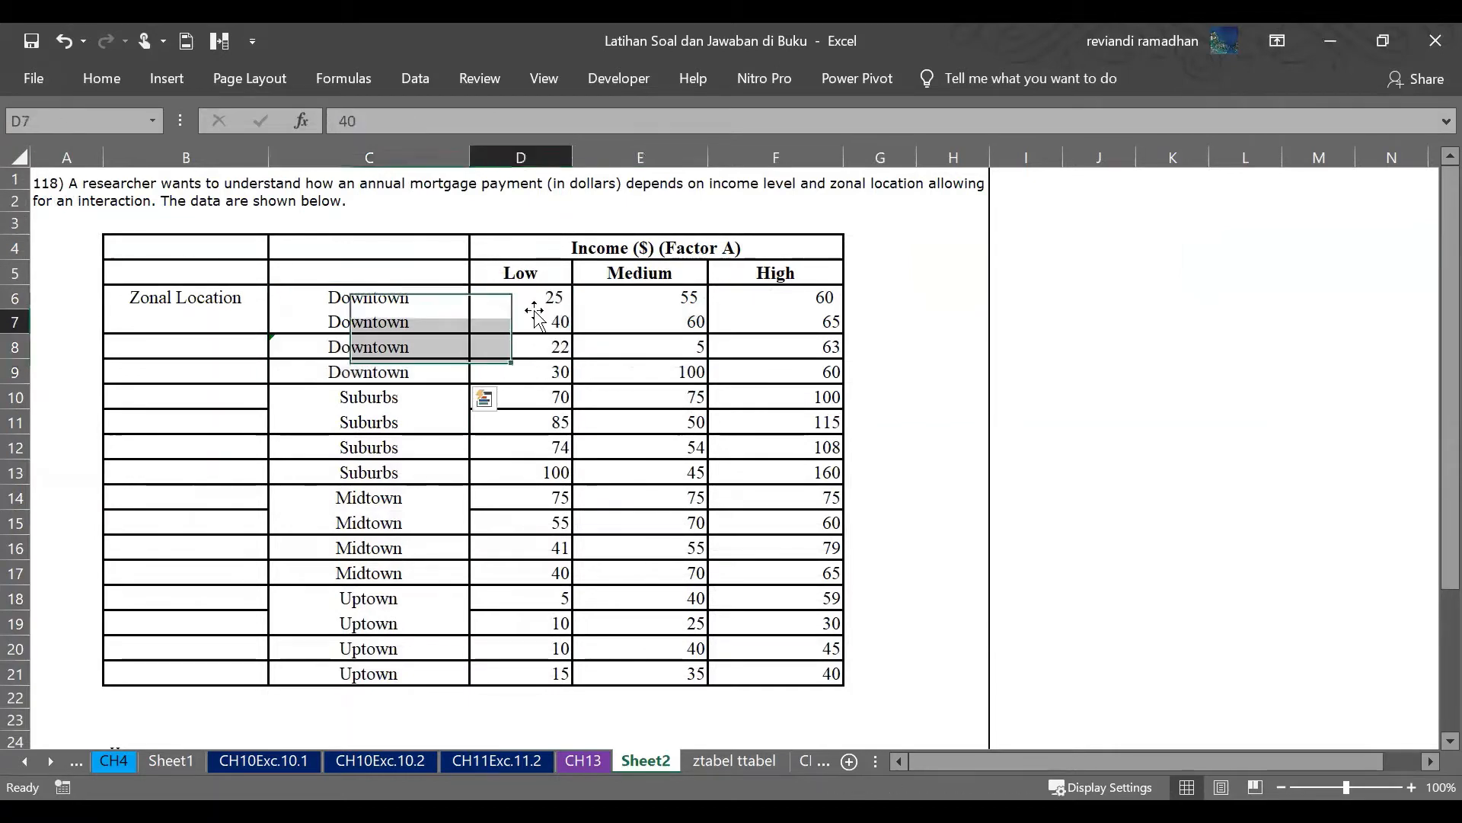
click(523, 338)
click(518, 368)
click(432, 316)
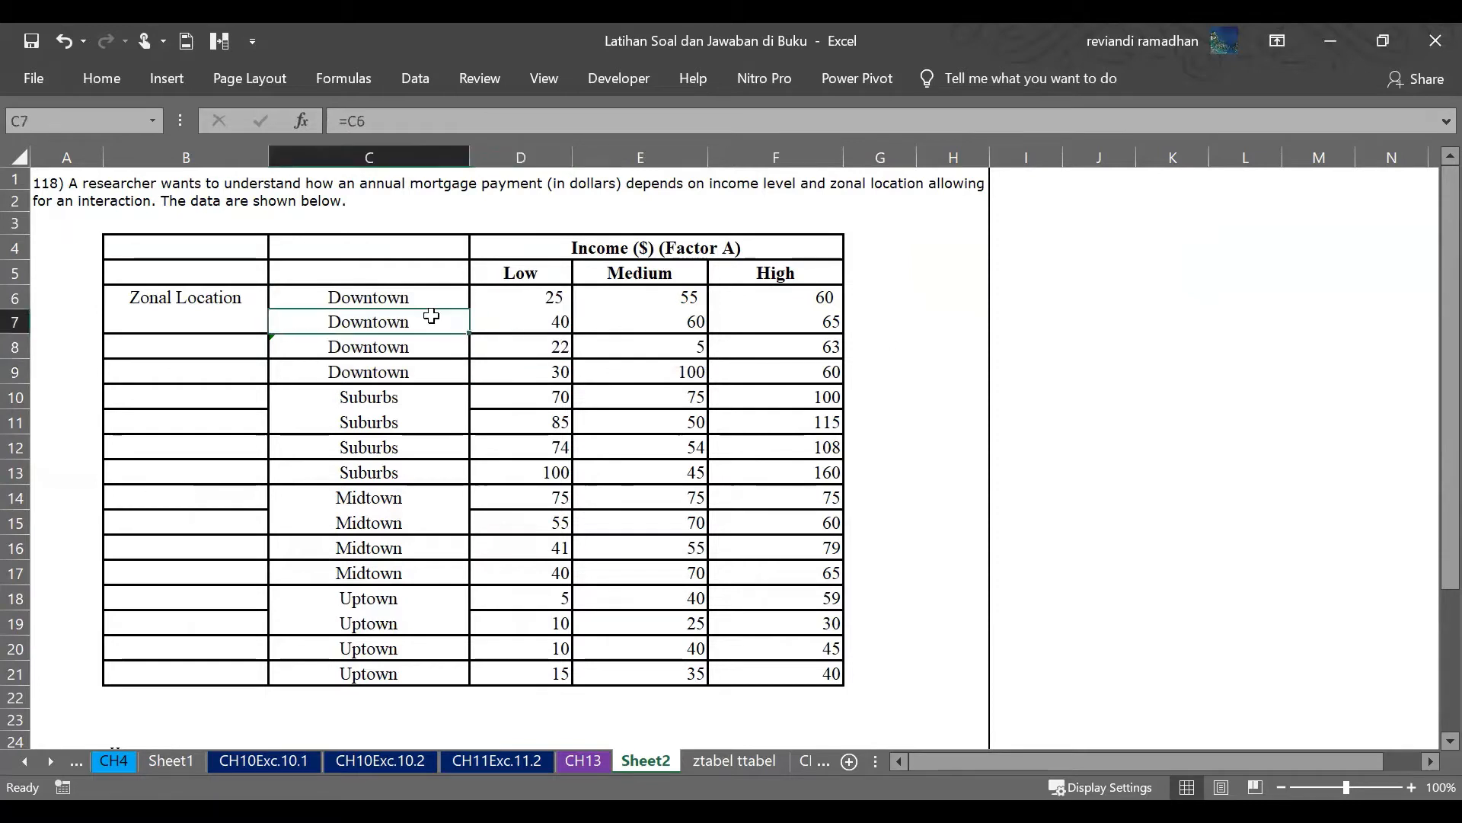
click(541, 303)
click(538, 328)
click(526, 371)
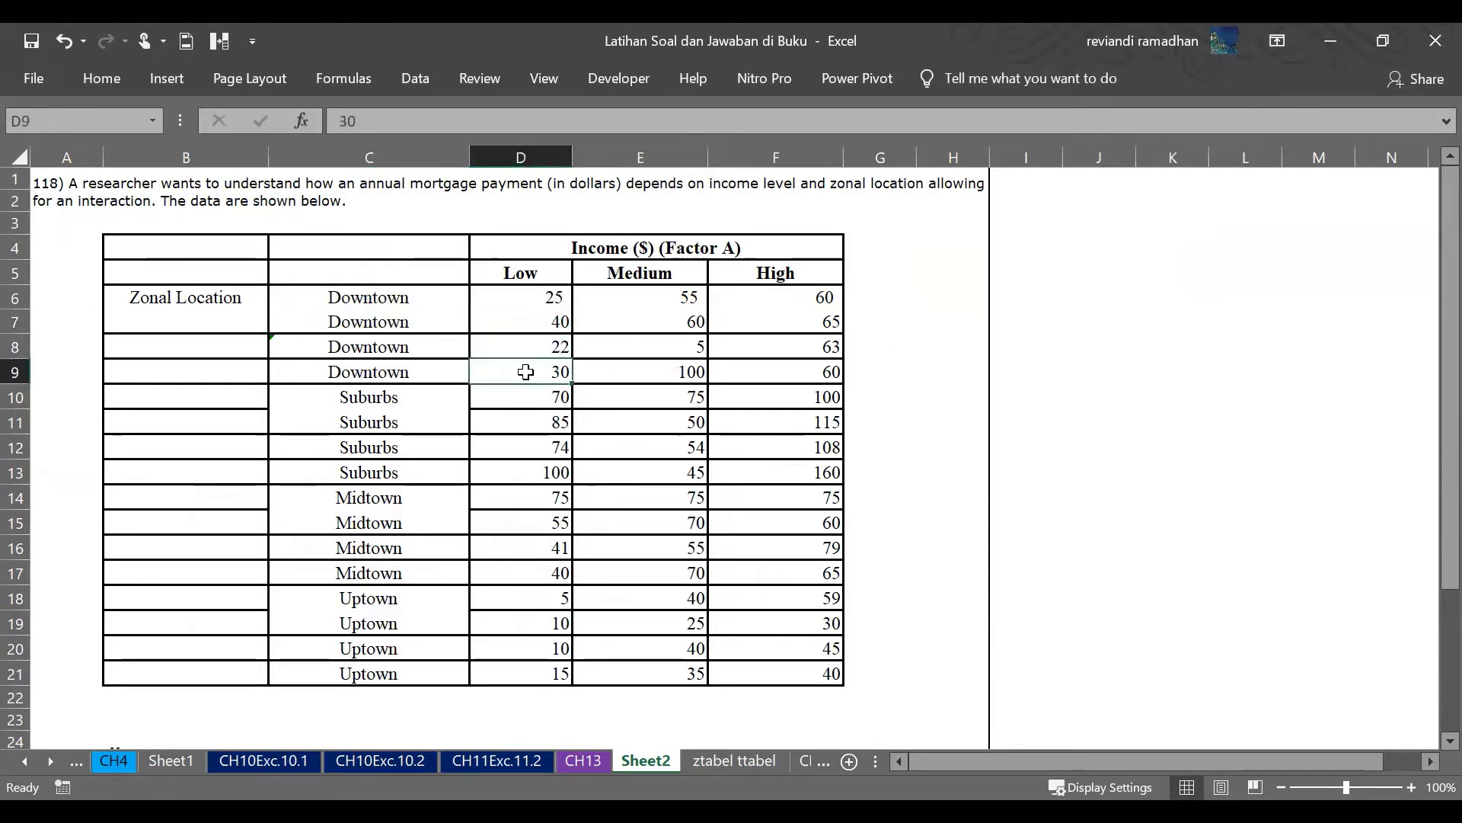
click(535, 300)
click(535, 365)
click(476, 399)
- Review how the Downtown, Suburbs, Midtown and Uptown labels are grouped in the zonal location column
drag(426, 392, 424, 476)
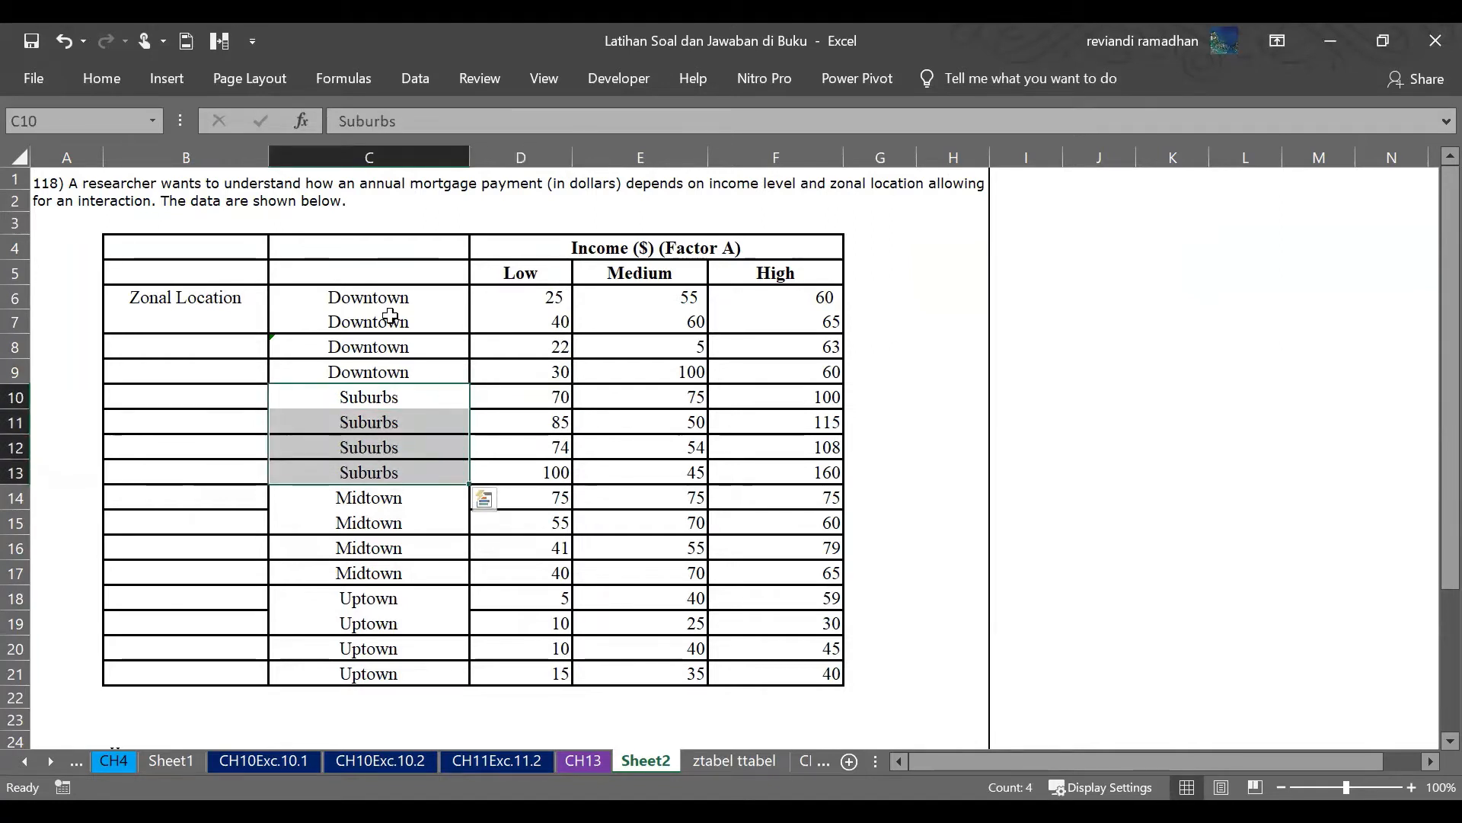
click(390, 320)
click(387, 424)
click(404, 526)
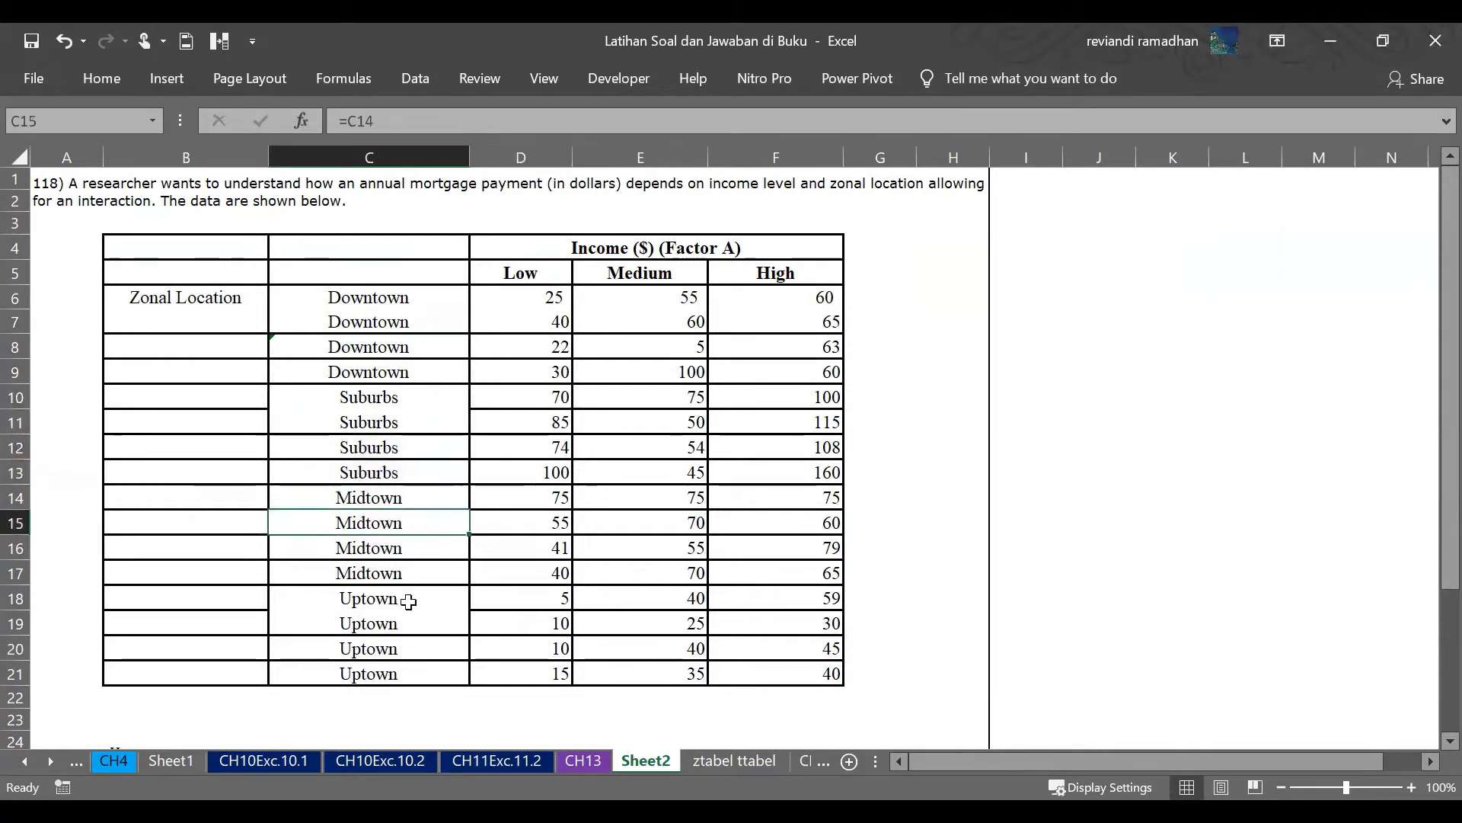
click(409, 602)
click(390, 623)
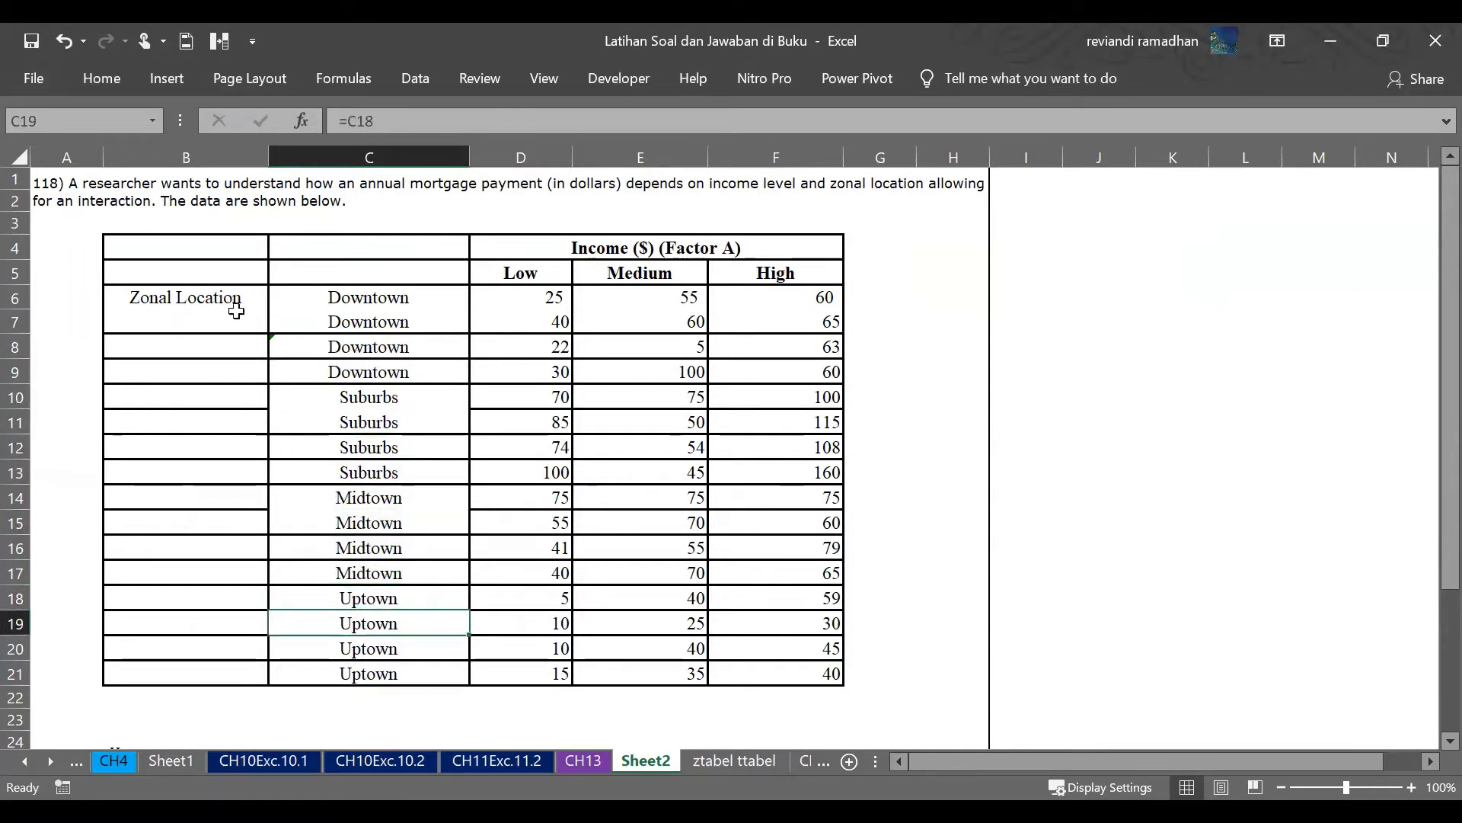
click(388, 307)
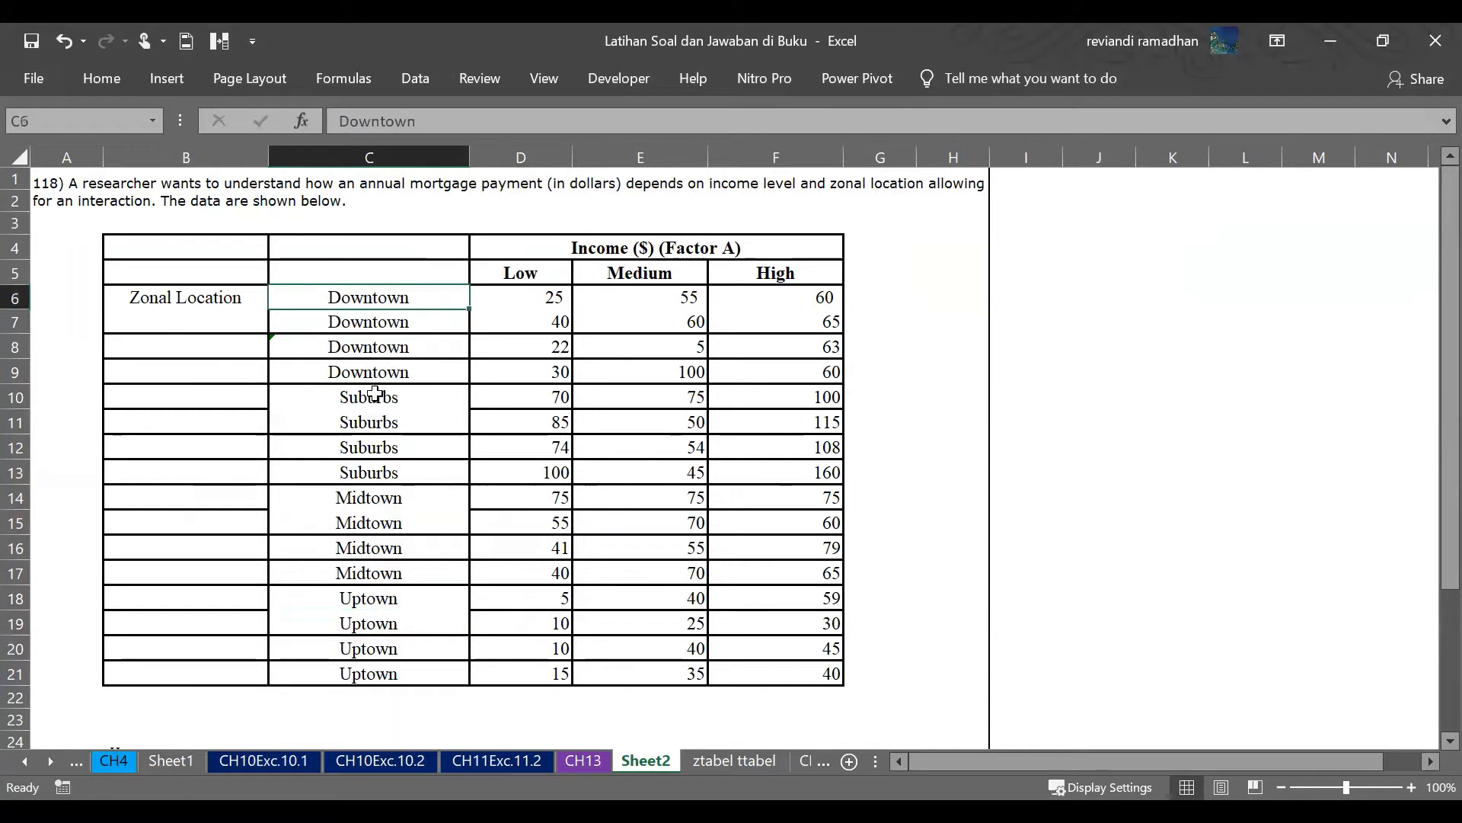
click(408, 377)
click(402, 404)
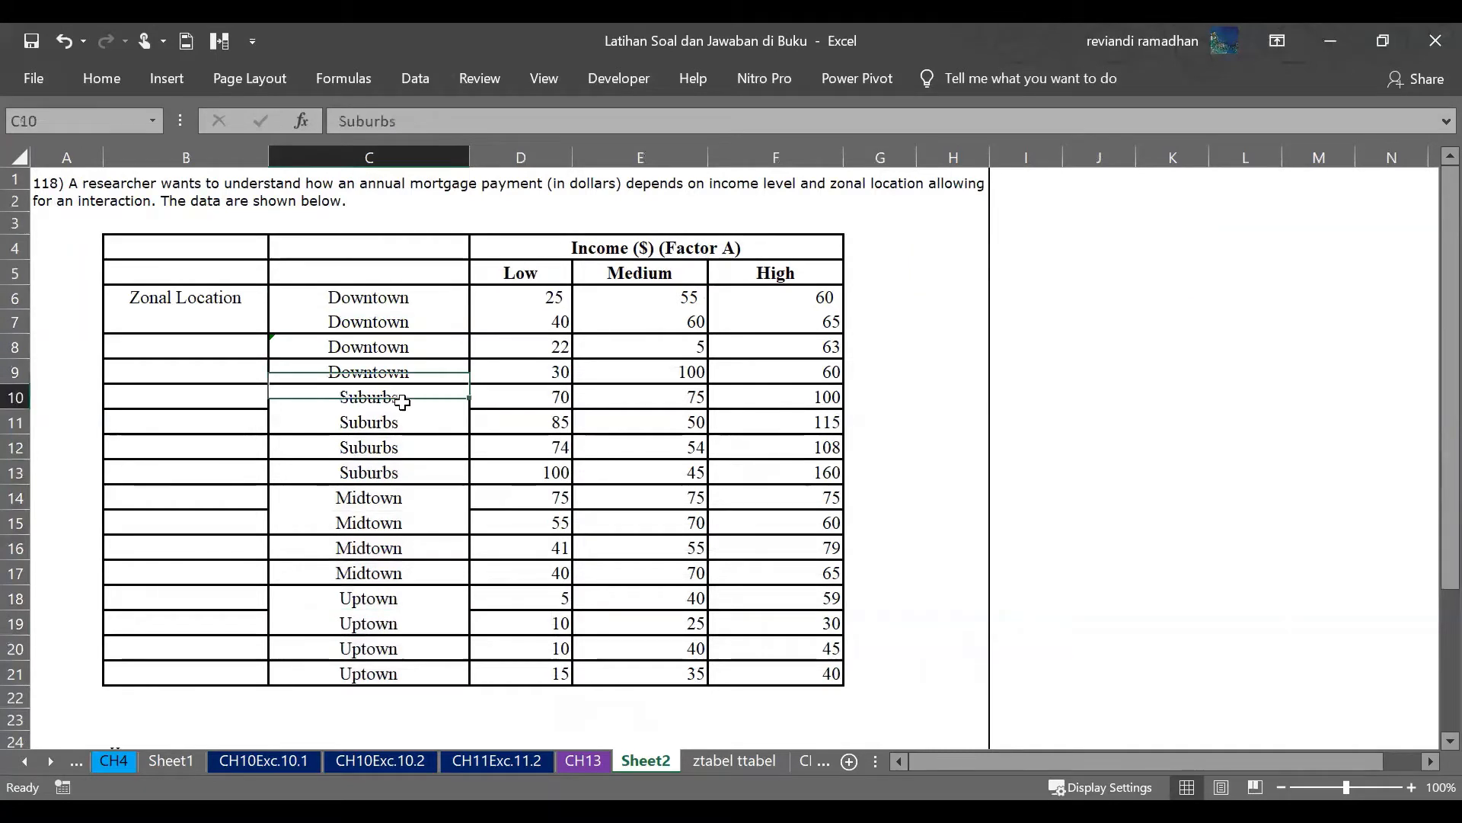
drag(422, 300, 385, 676)
click(374, 596)
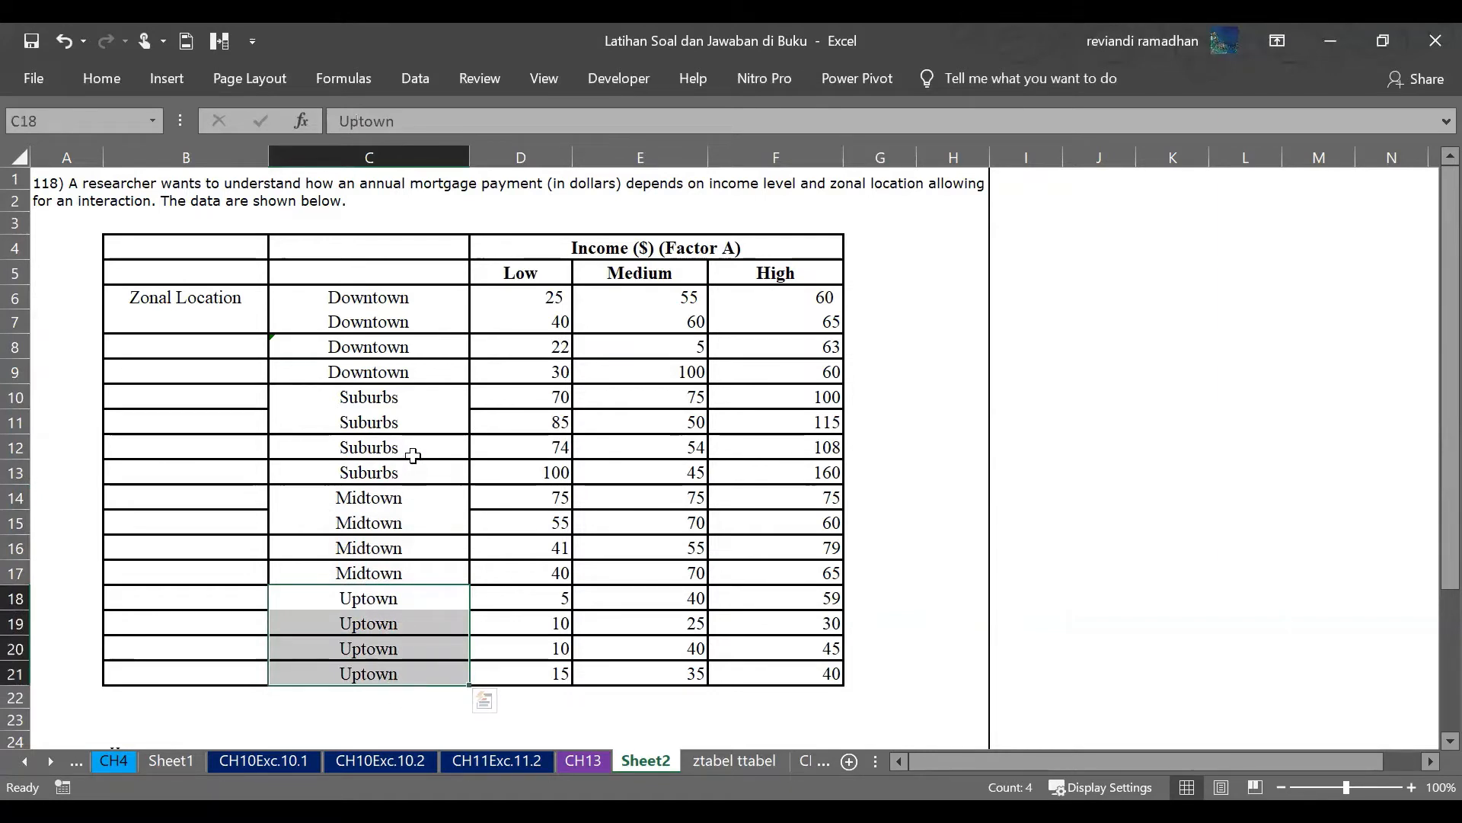
- Compare the Downtown and Suburbs row blocks with their matching low-income values in D6:D9 and D10:D13
drag(390, 299, 394, 366)
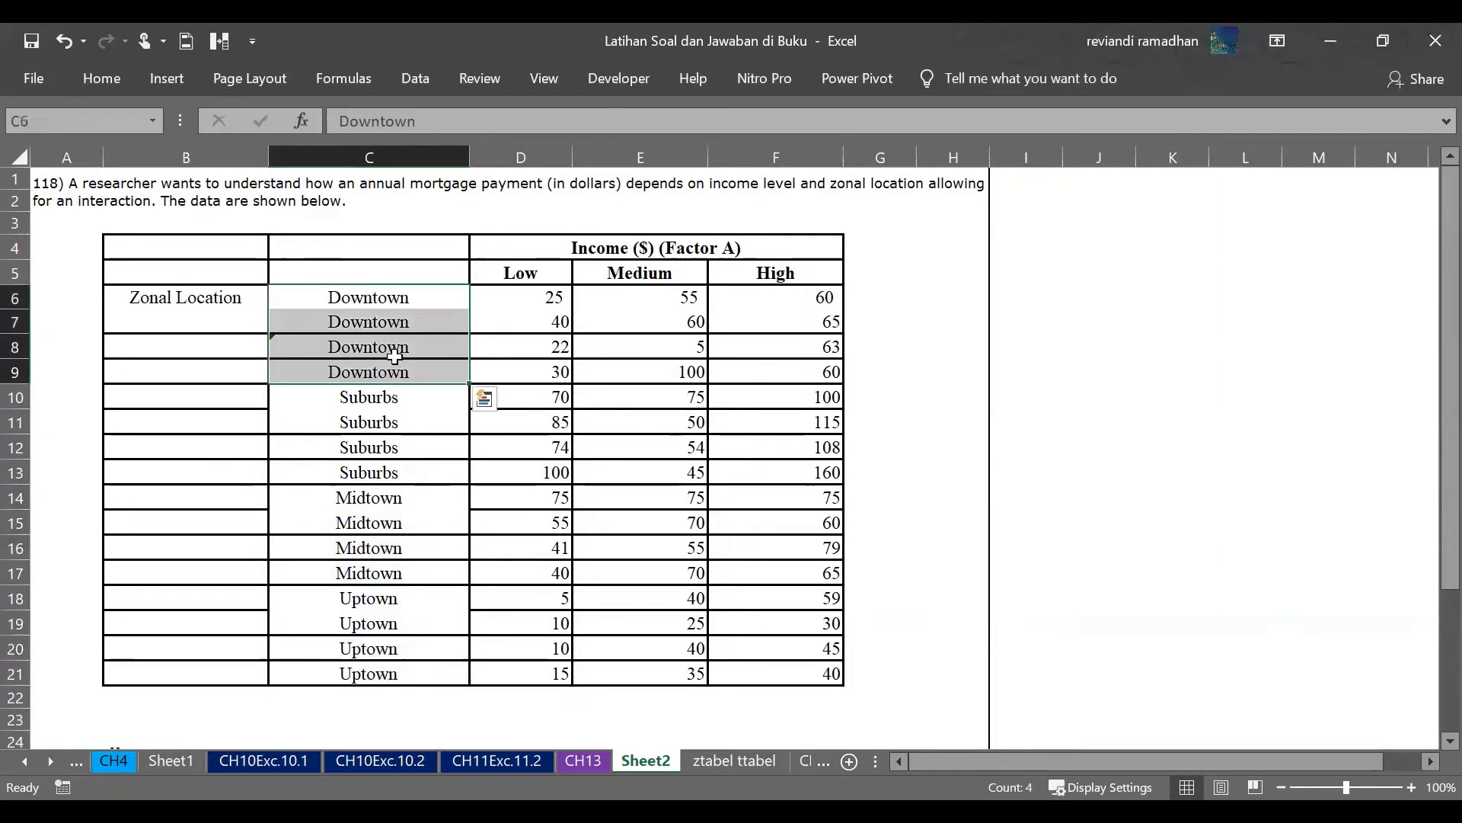
drag(492, 297, 494, 374)
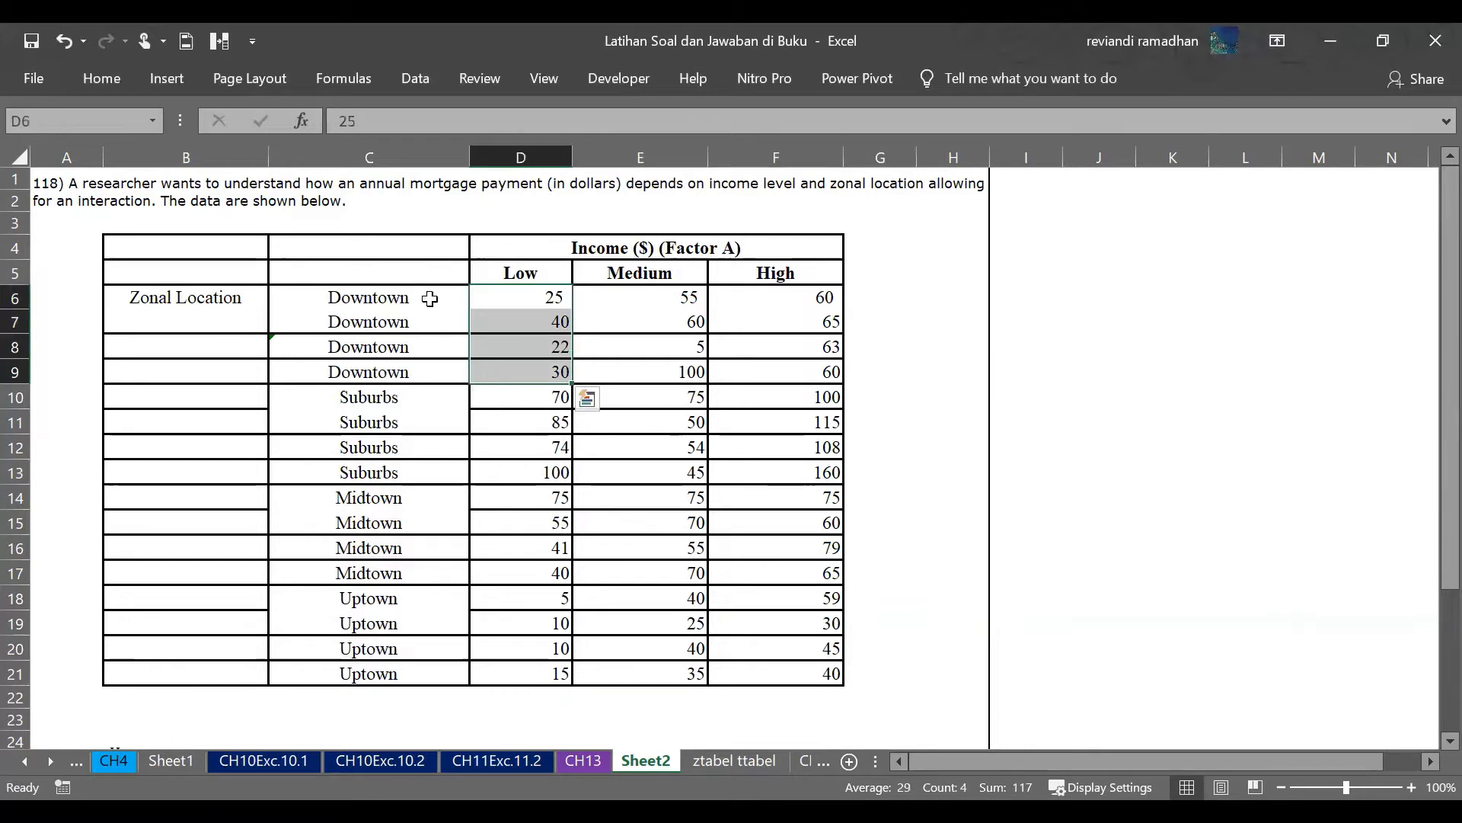
drag(428, 296, 439, 363)
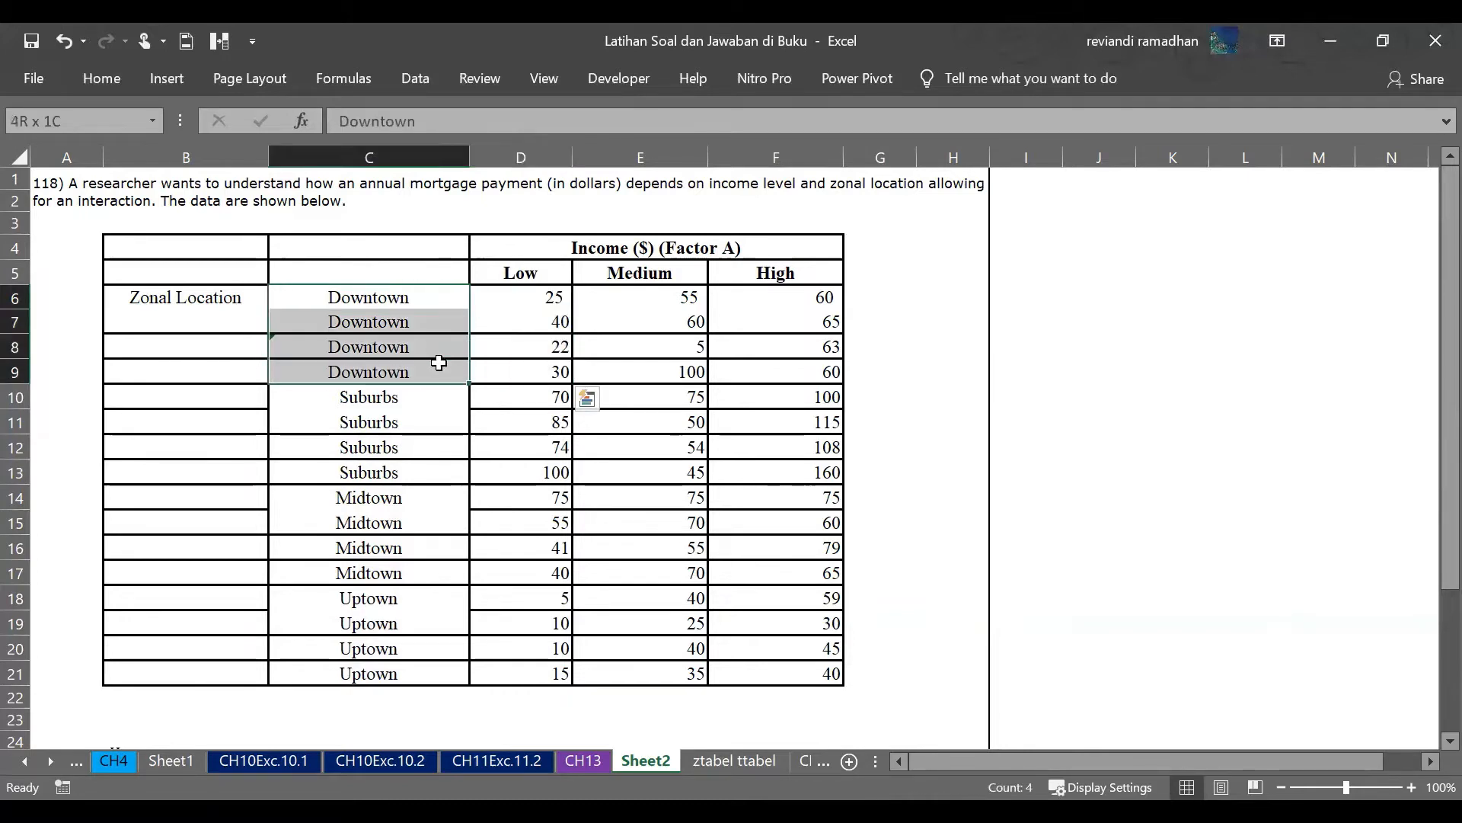
drag(539, 297, 494, 464)
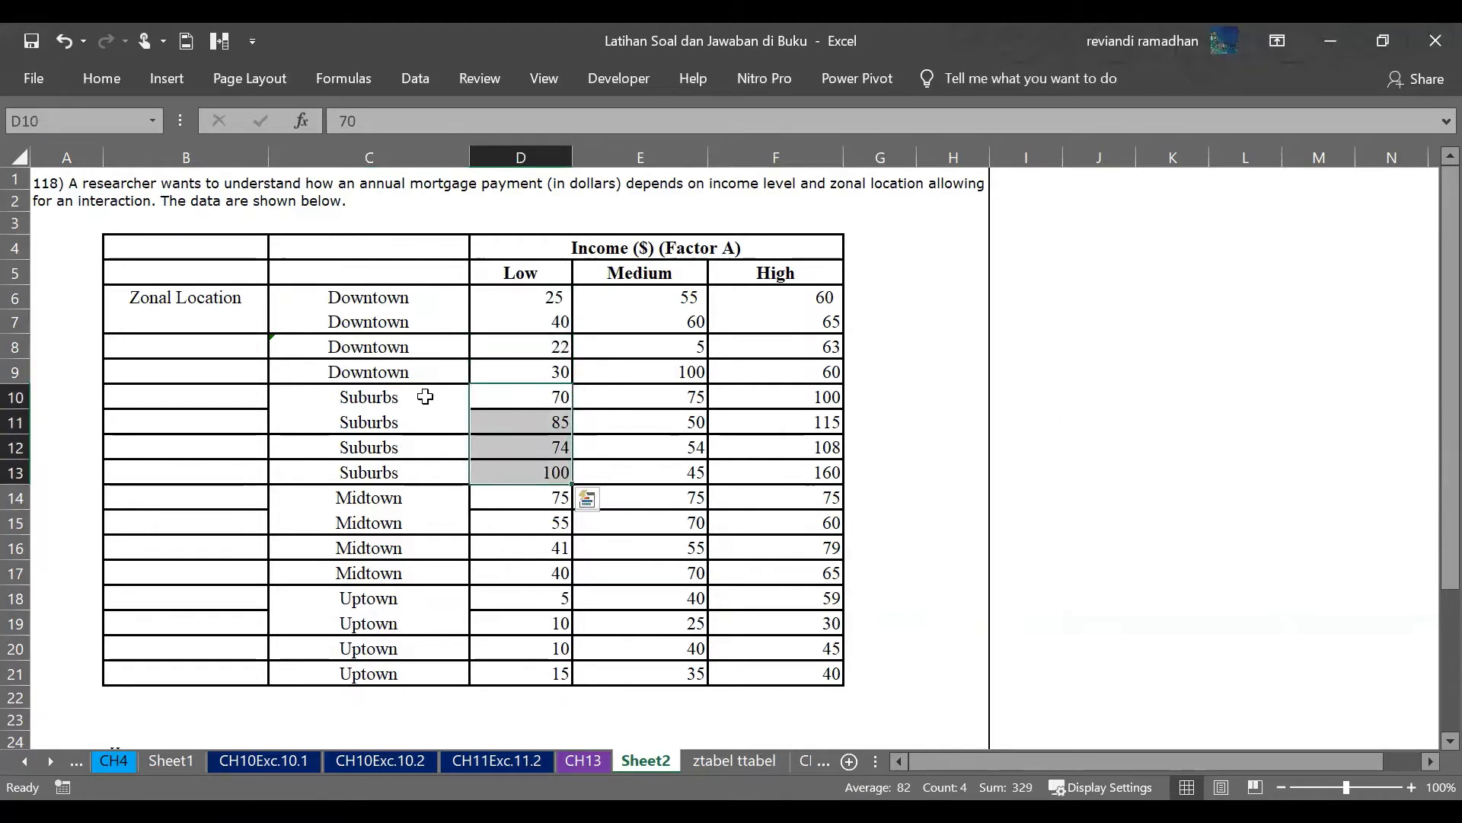
drag(425, 392, 409, 464)
click(405, 326)
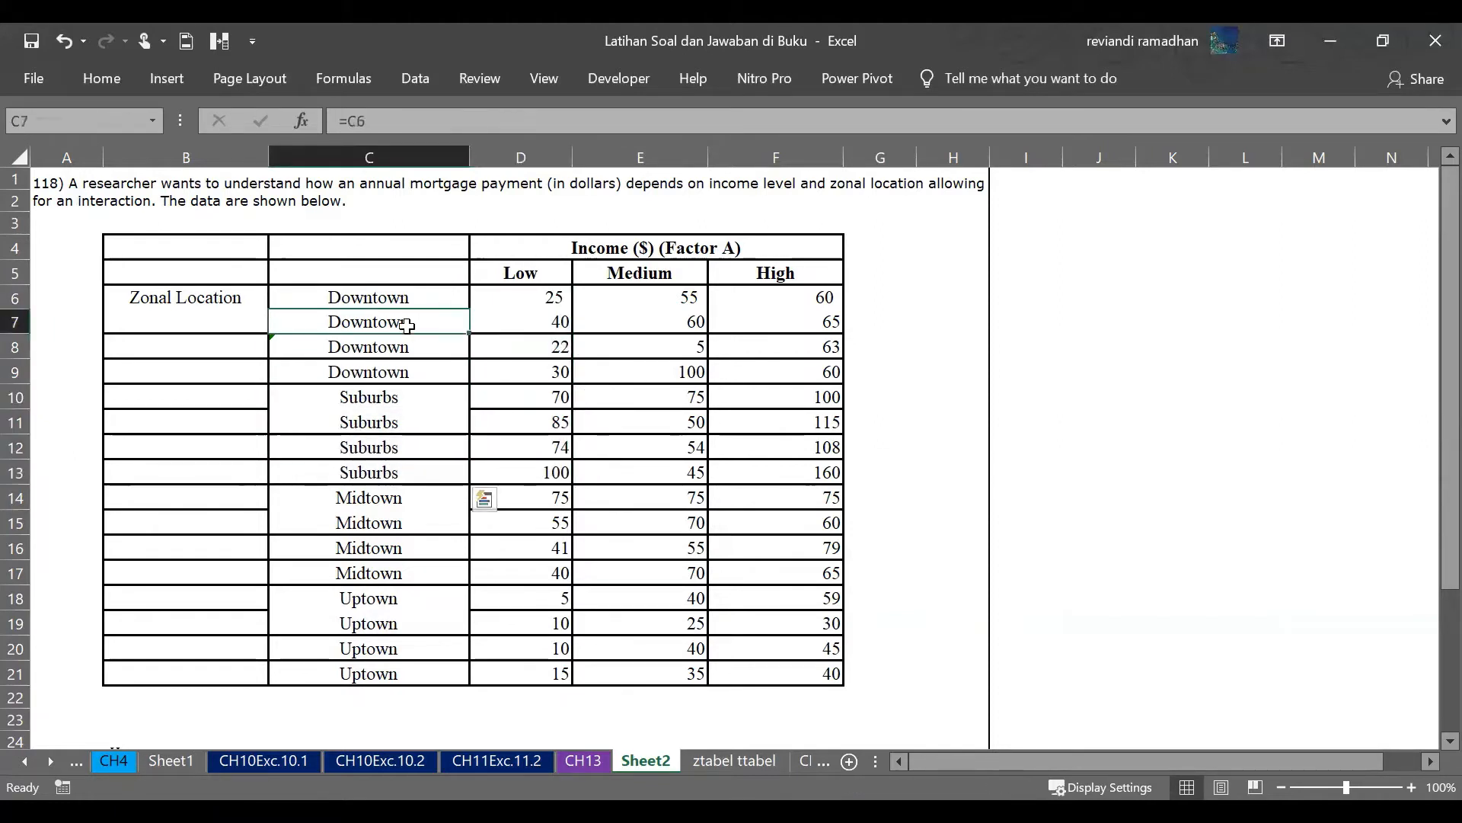
click(443, 399)
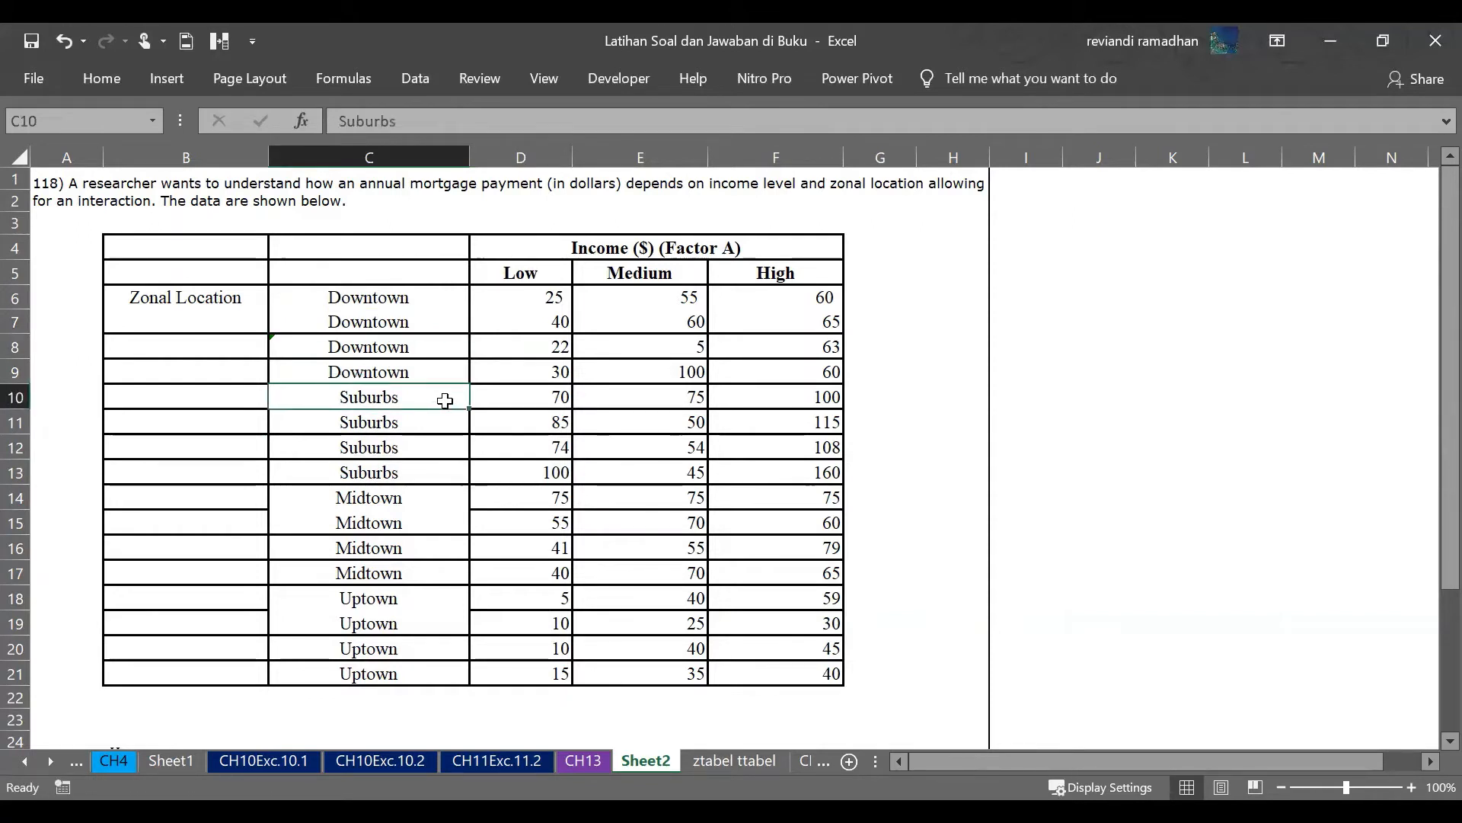
click(370, 438)
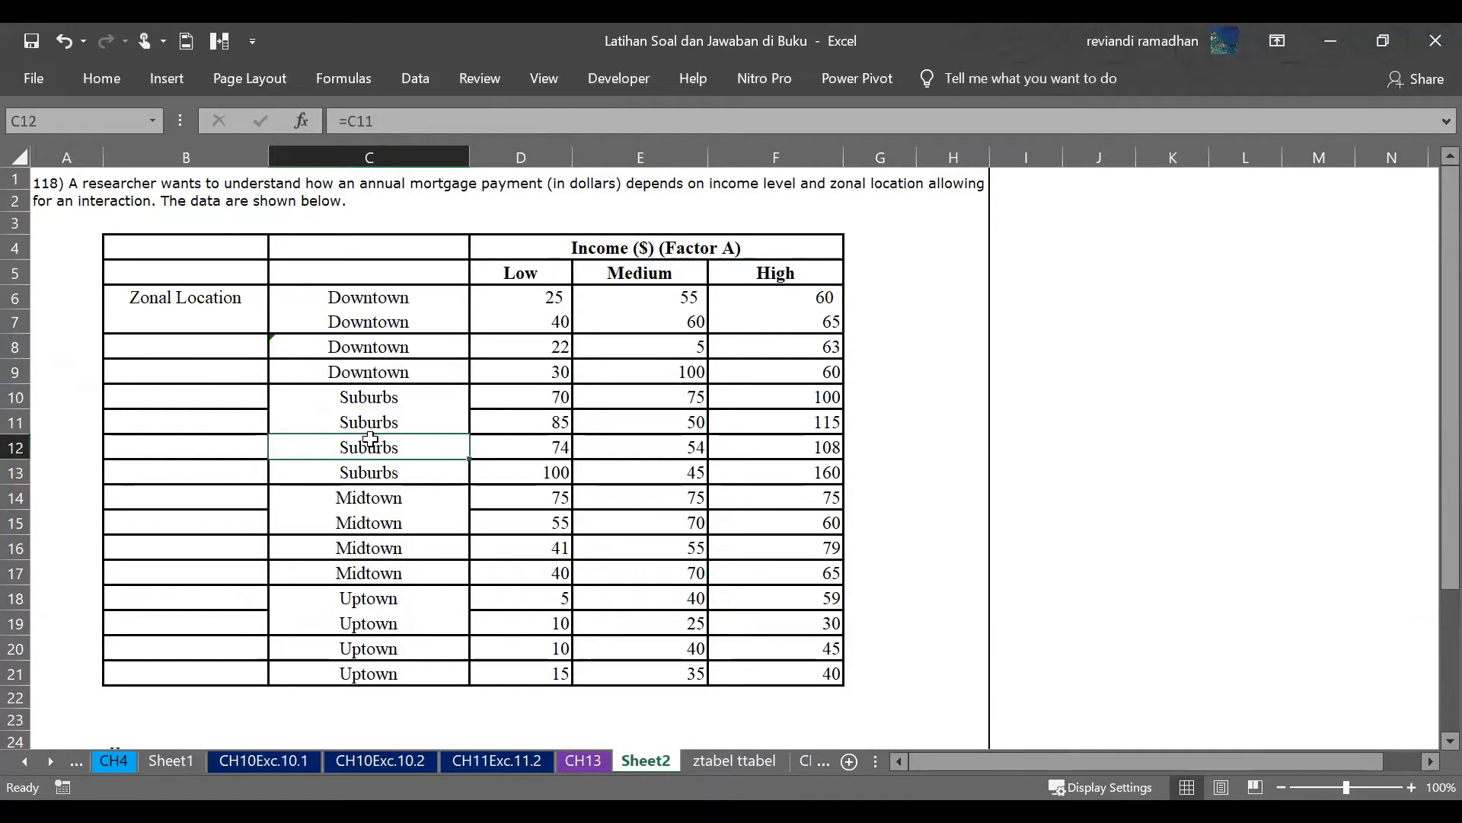
- View the income, zonal location and interaction hypotheses below the mortgage payment table
click(96, 472)
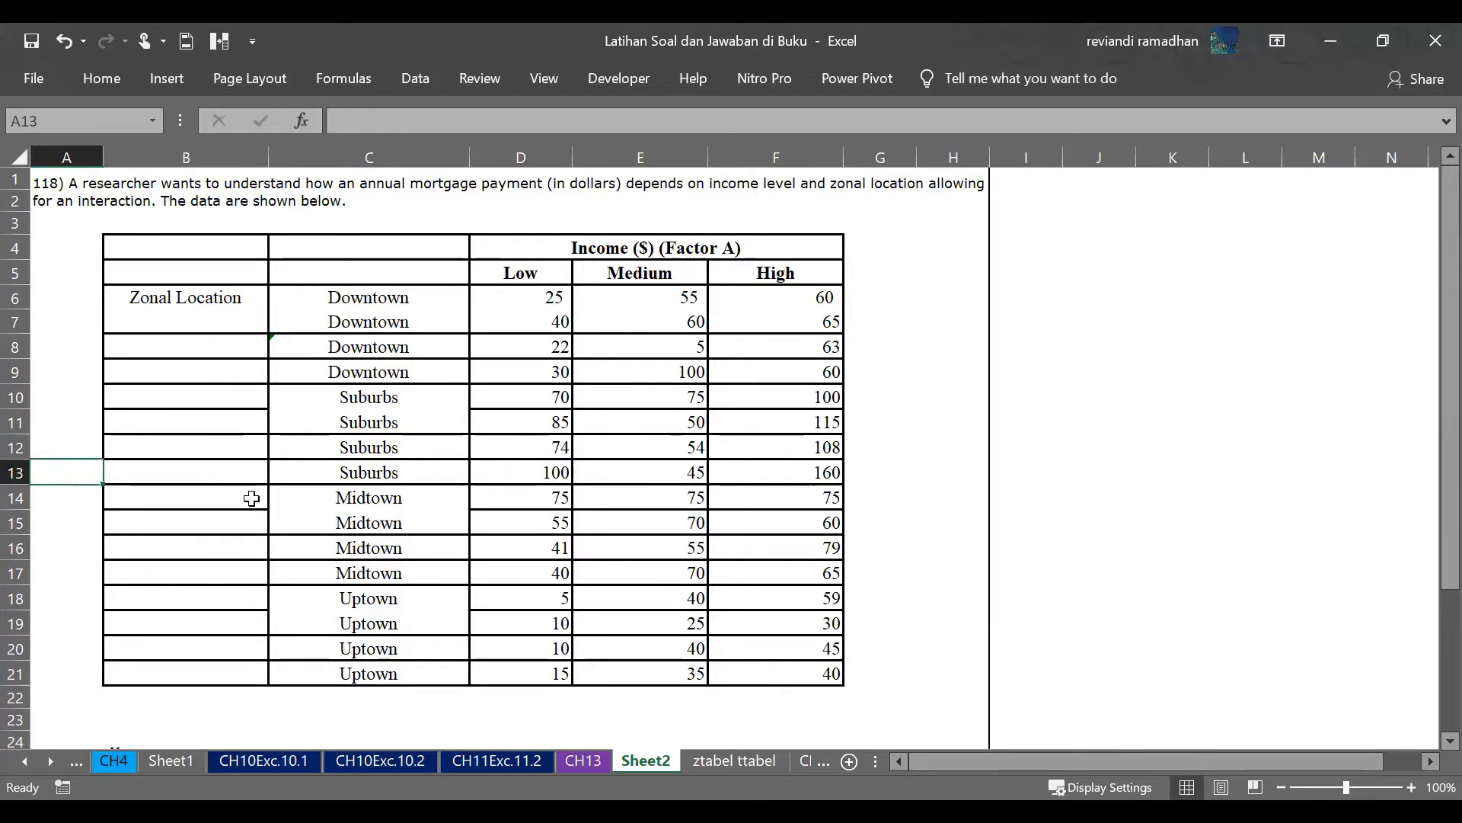
scroll(253, 495, down, 10)
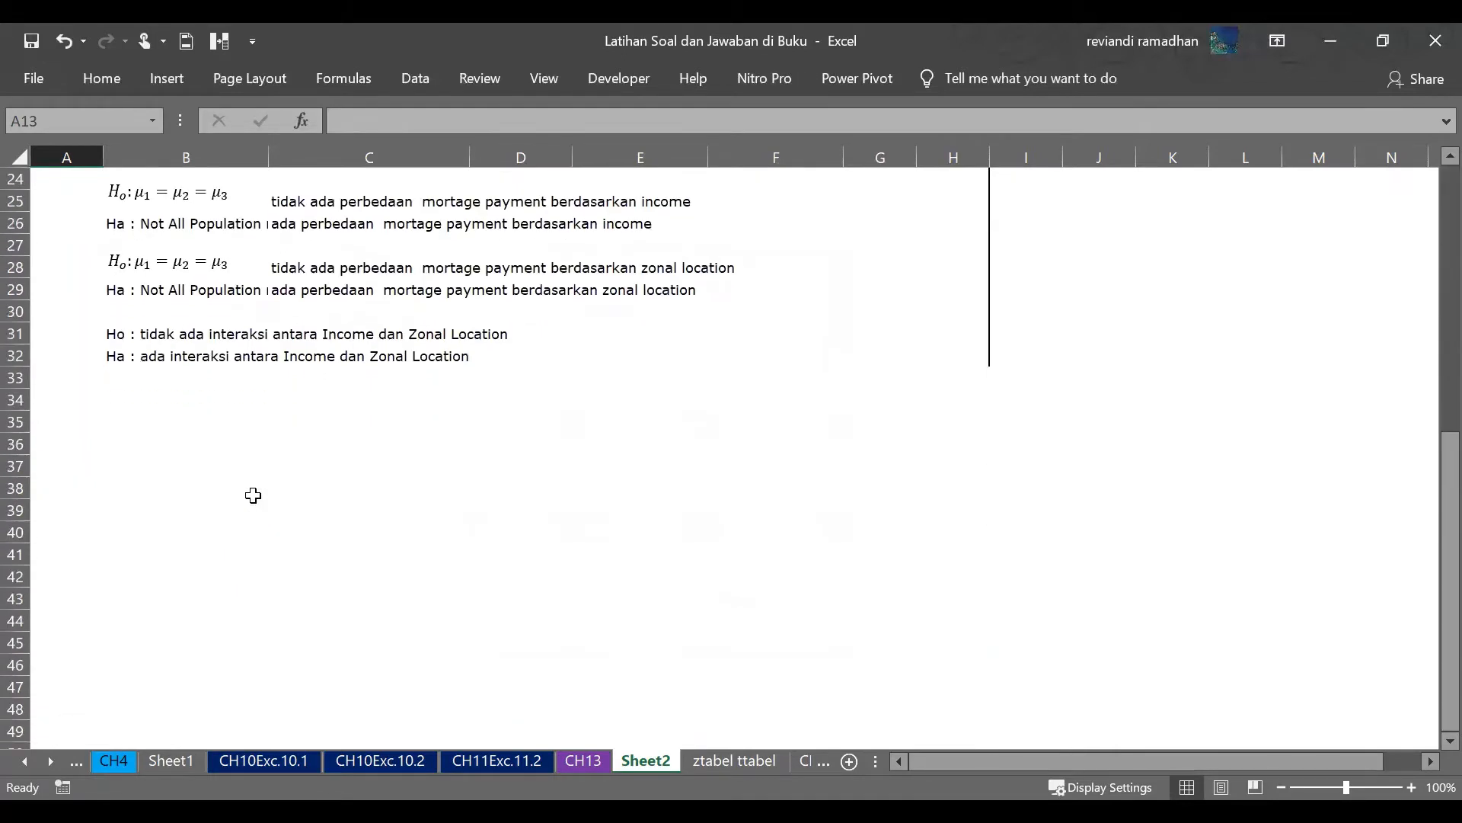
- Review the zonal location rows of the table, and examine the income and zonal location hypotheses in rows 25 to 29
scroll(254, 495, up, 10)
click(377, 450)
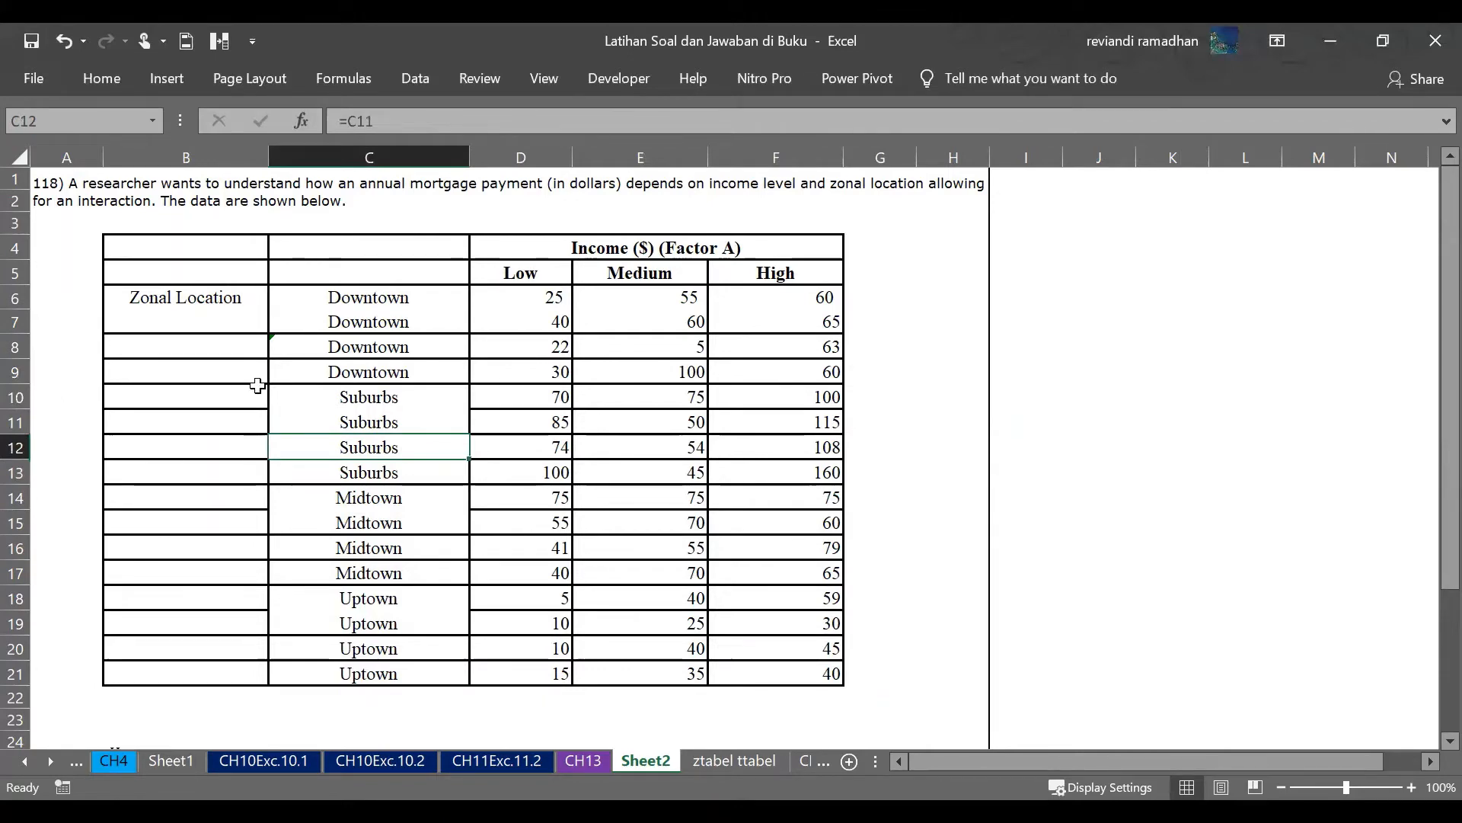
scroll(257, 385, down, 8)
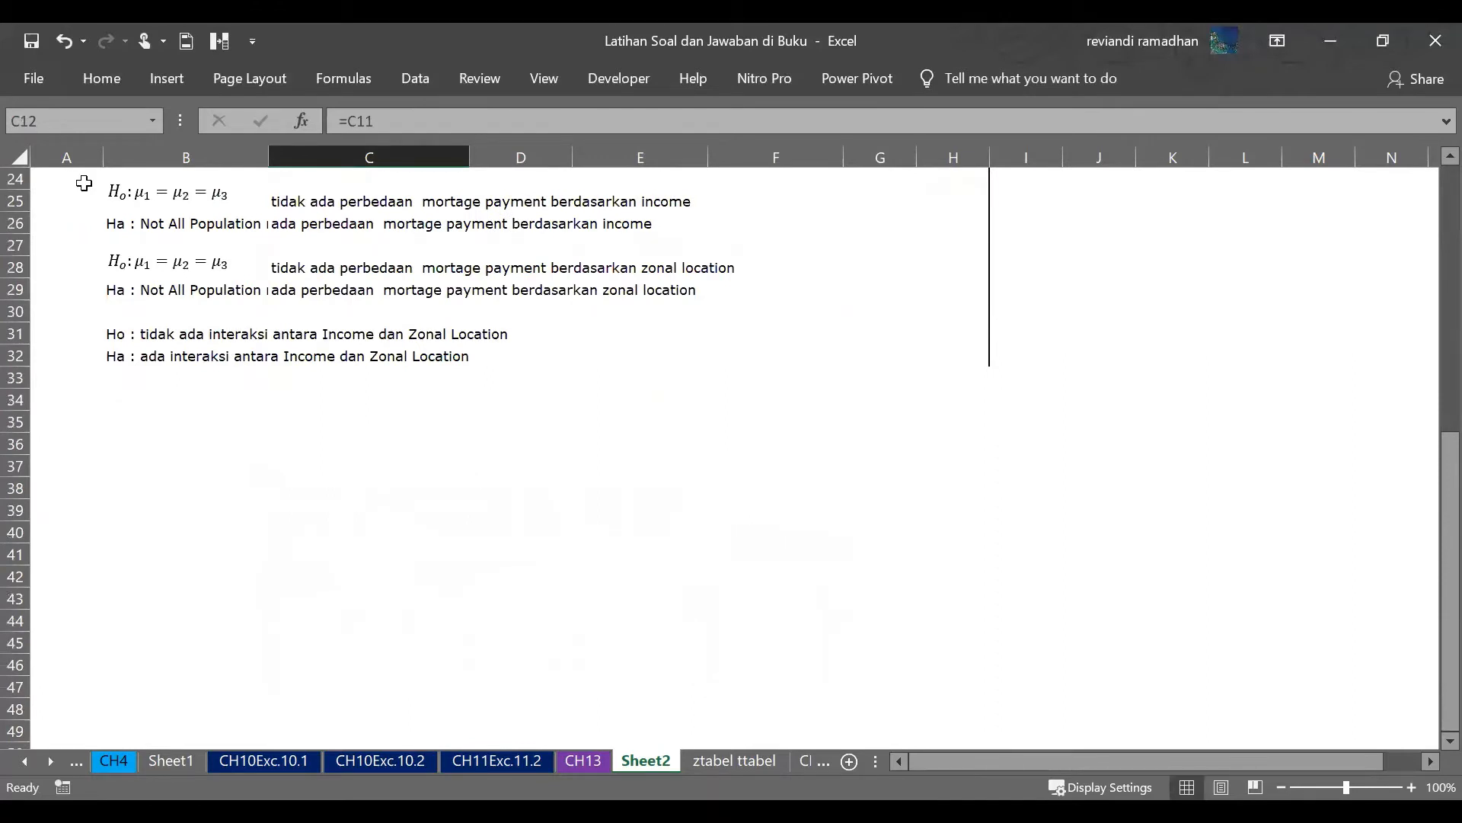
click(15, 201)
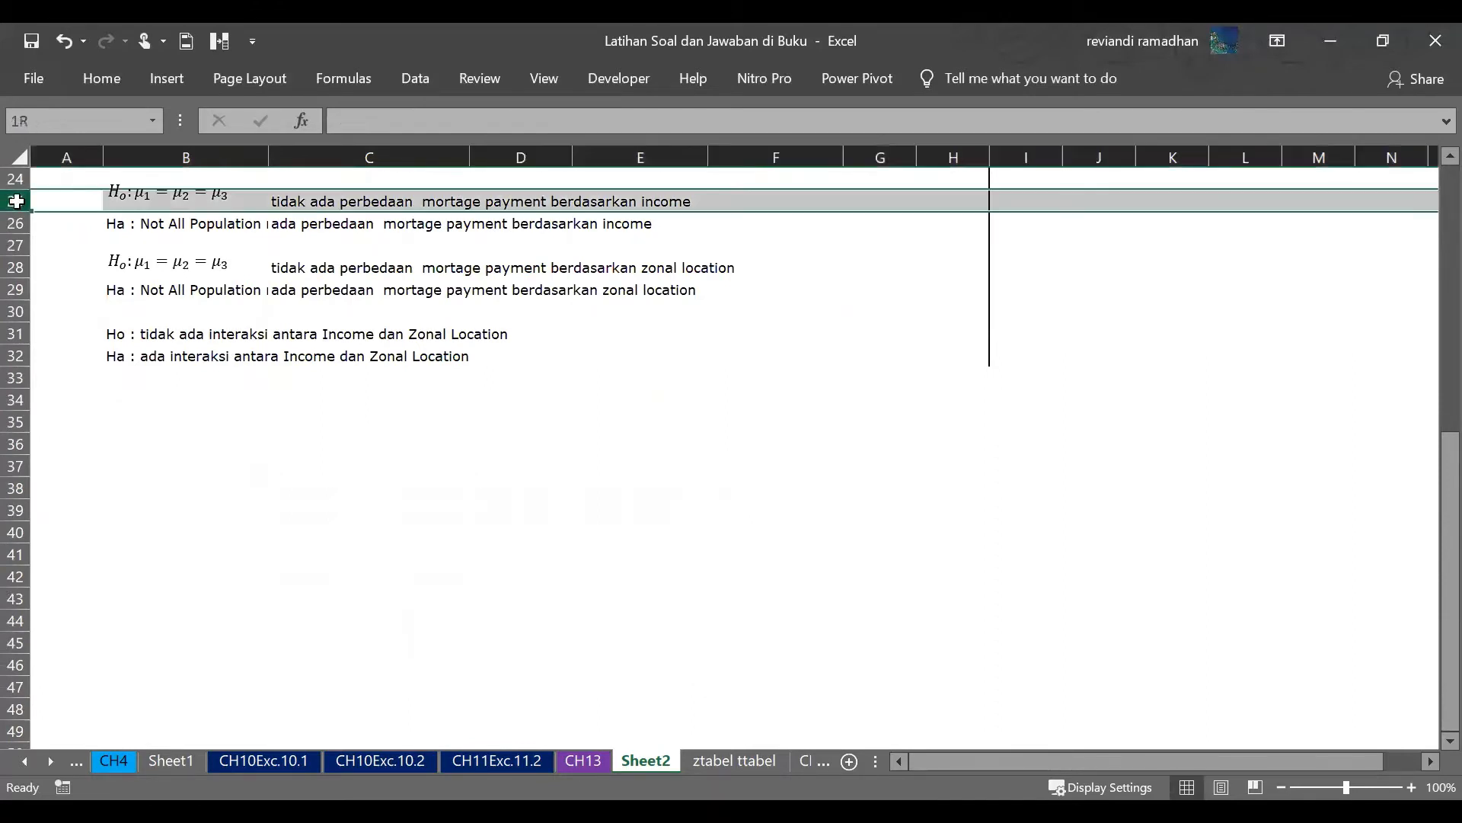
drag(35, 278, 36, 277)
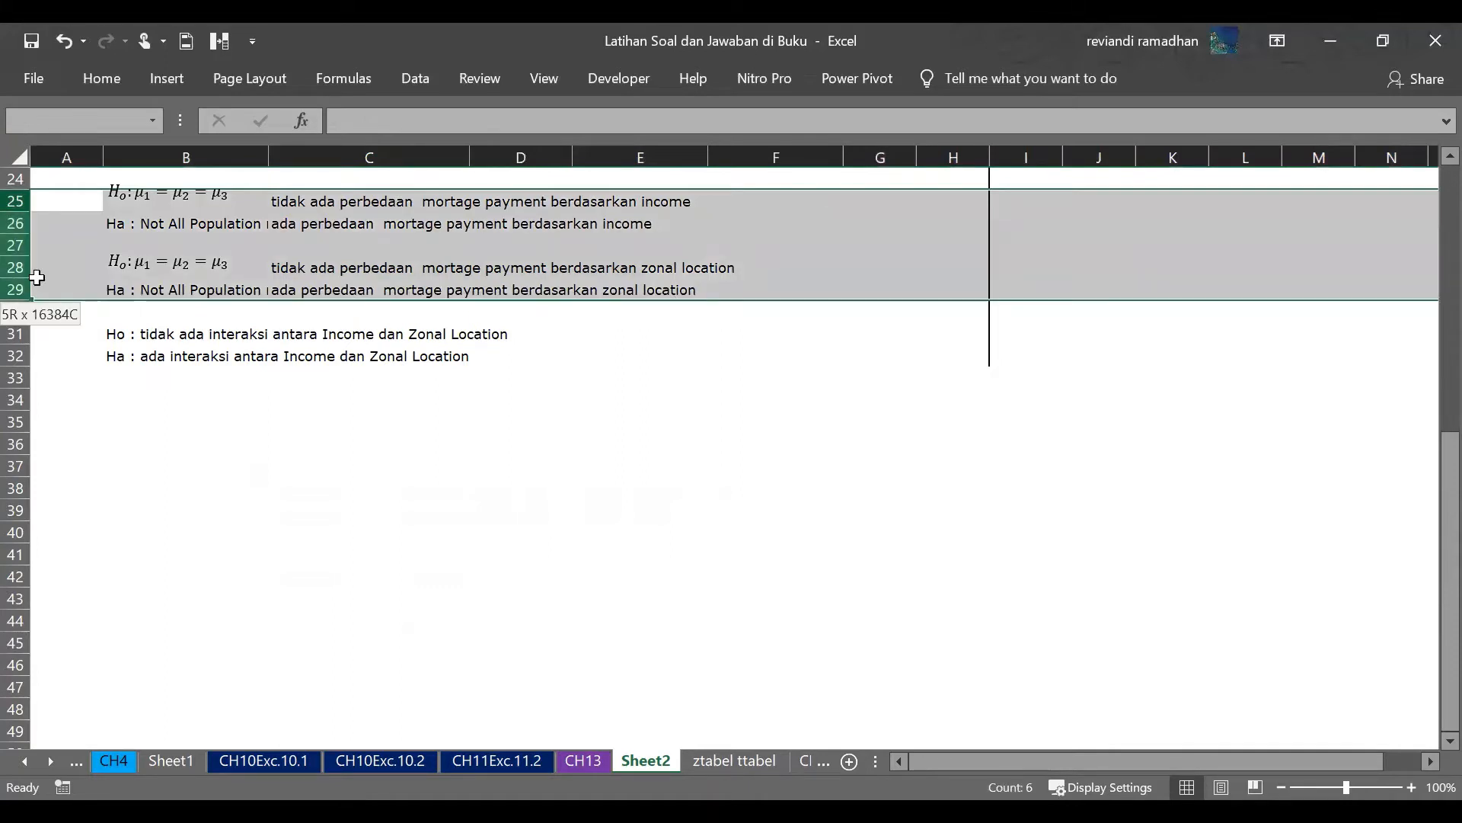
drag(37, 277, 36, 278)
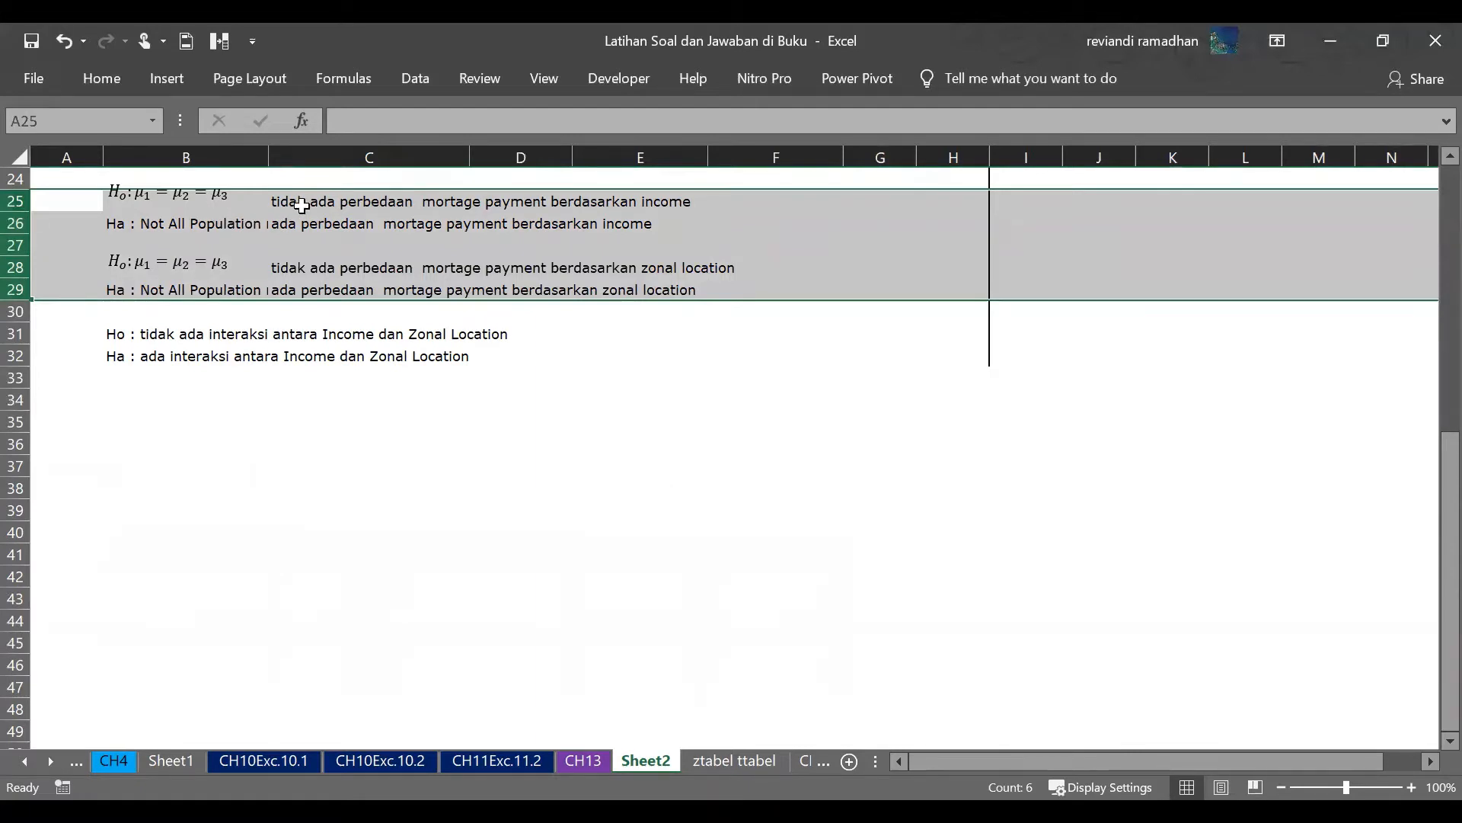
- Compare the income levels and zonal locations in the mortgage payment table with the hypotheses in rows 25 to 29
scroll(670, 335, up, 8)
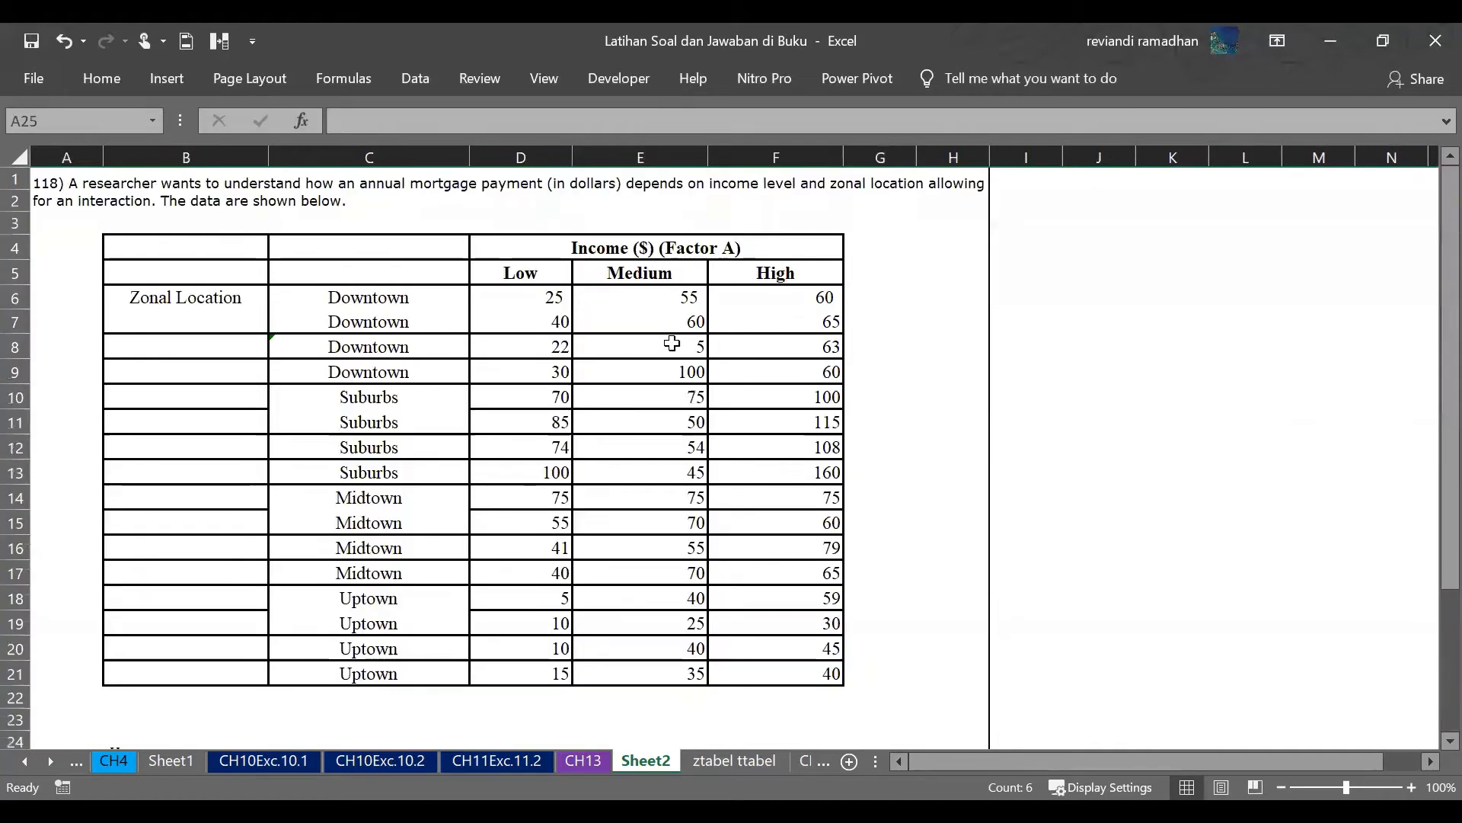
scroll(507, 227, down, 8)
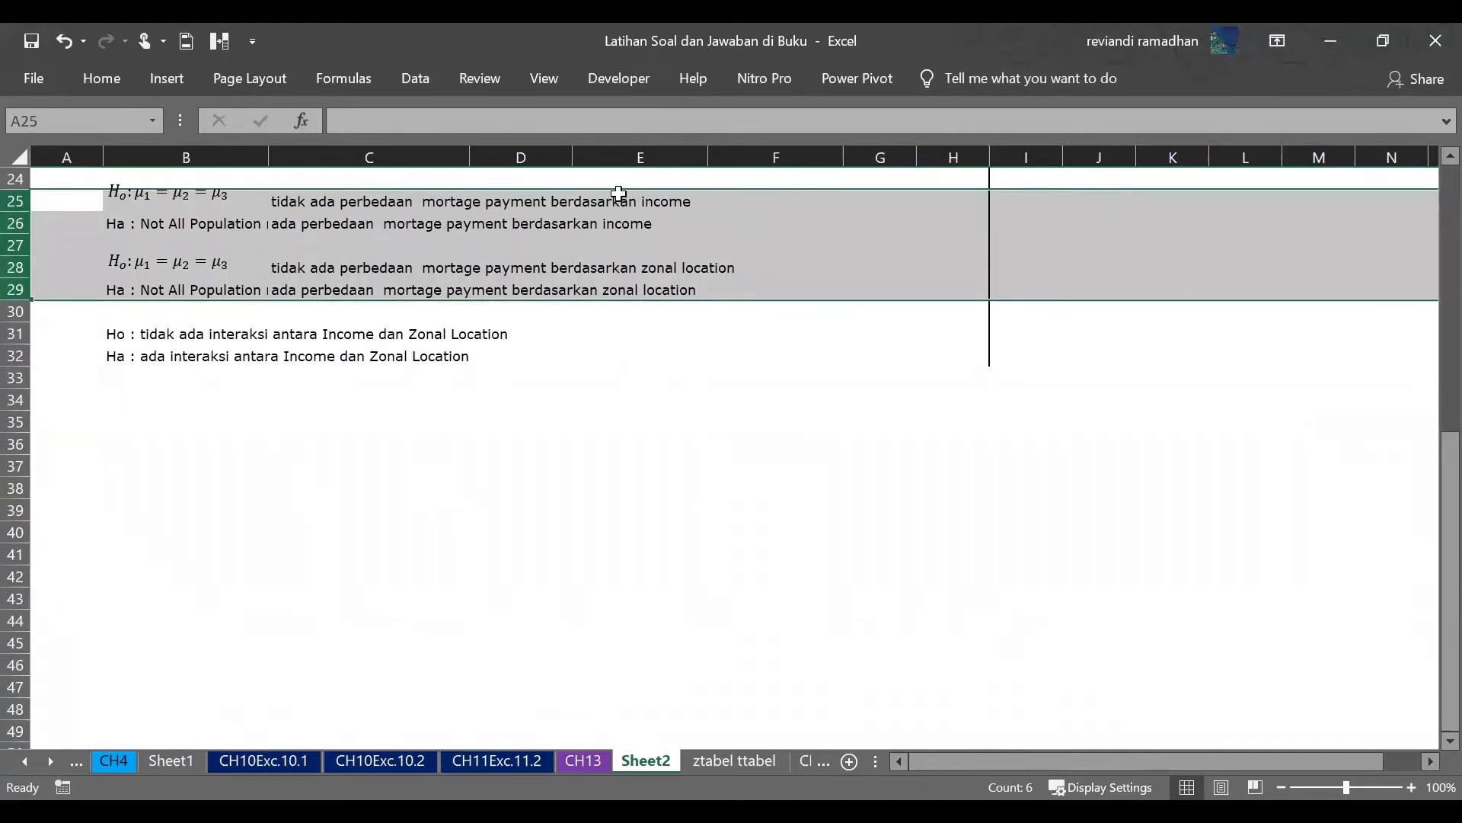
scroll(467, 213, up, 8)
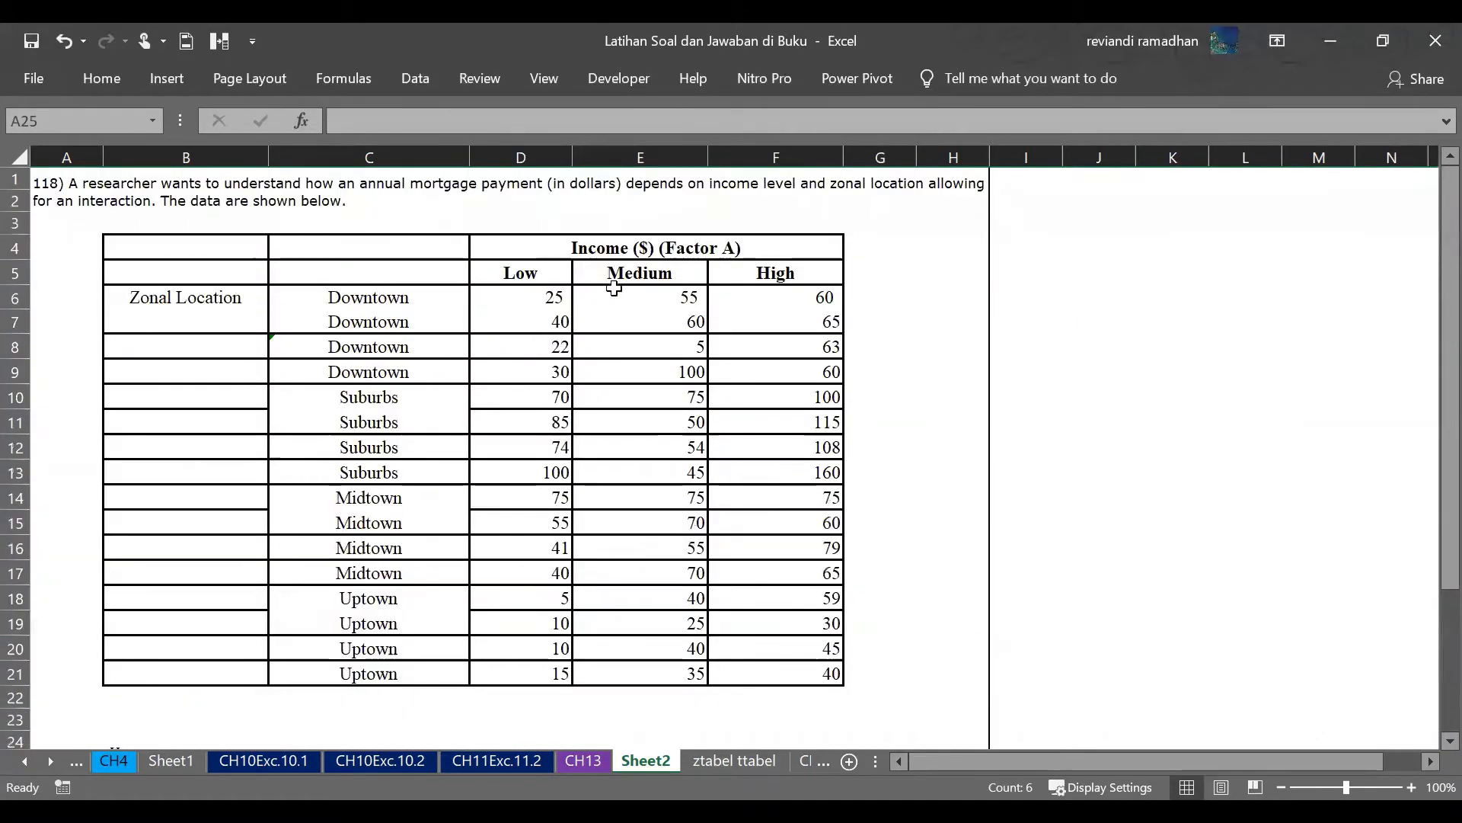
scroll(442, 196, down, 8)
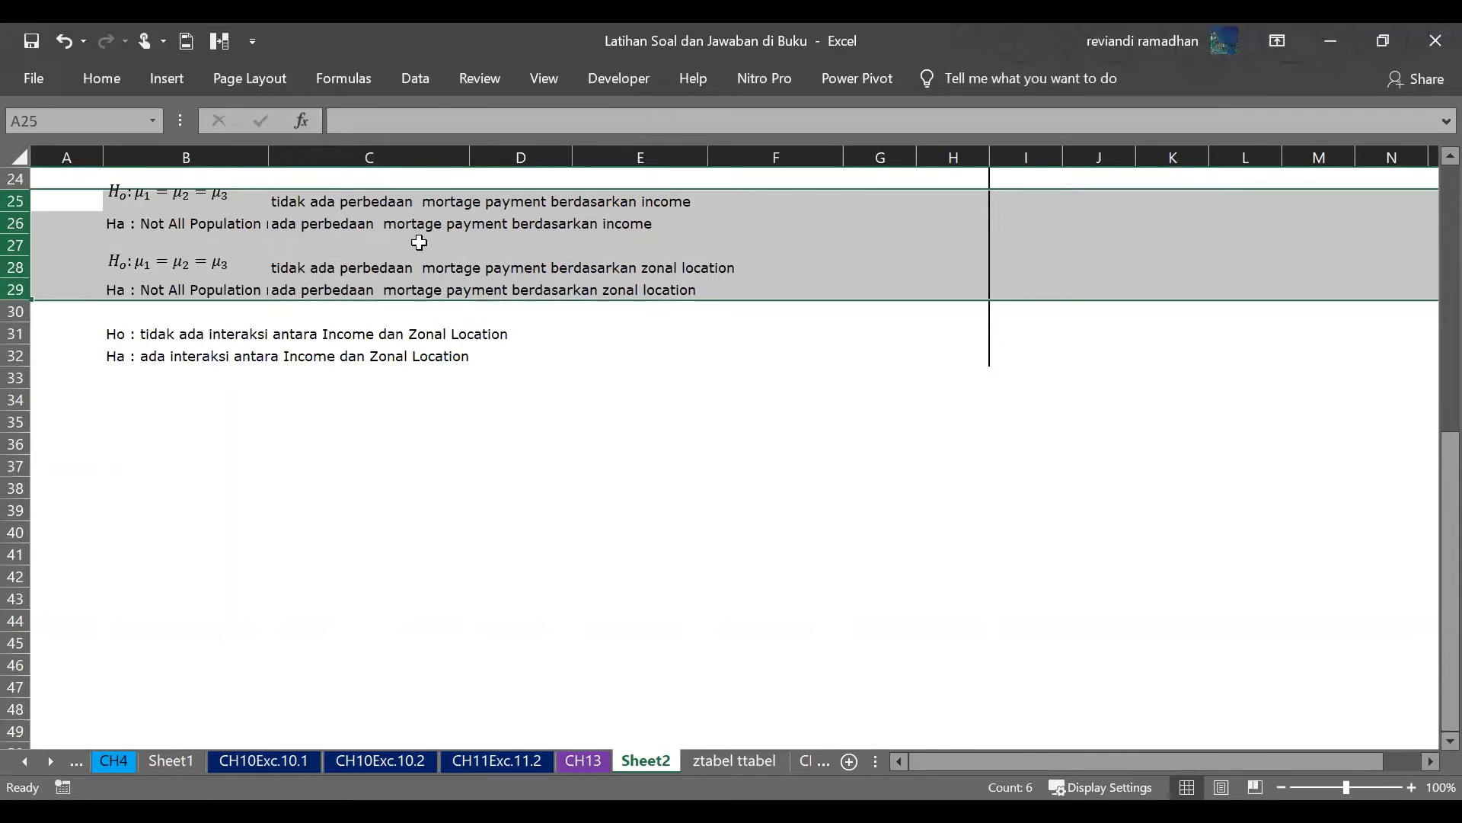
scroll(379, 347, up, 8)
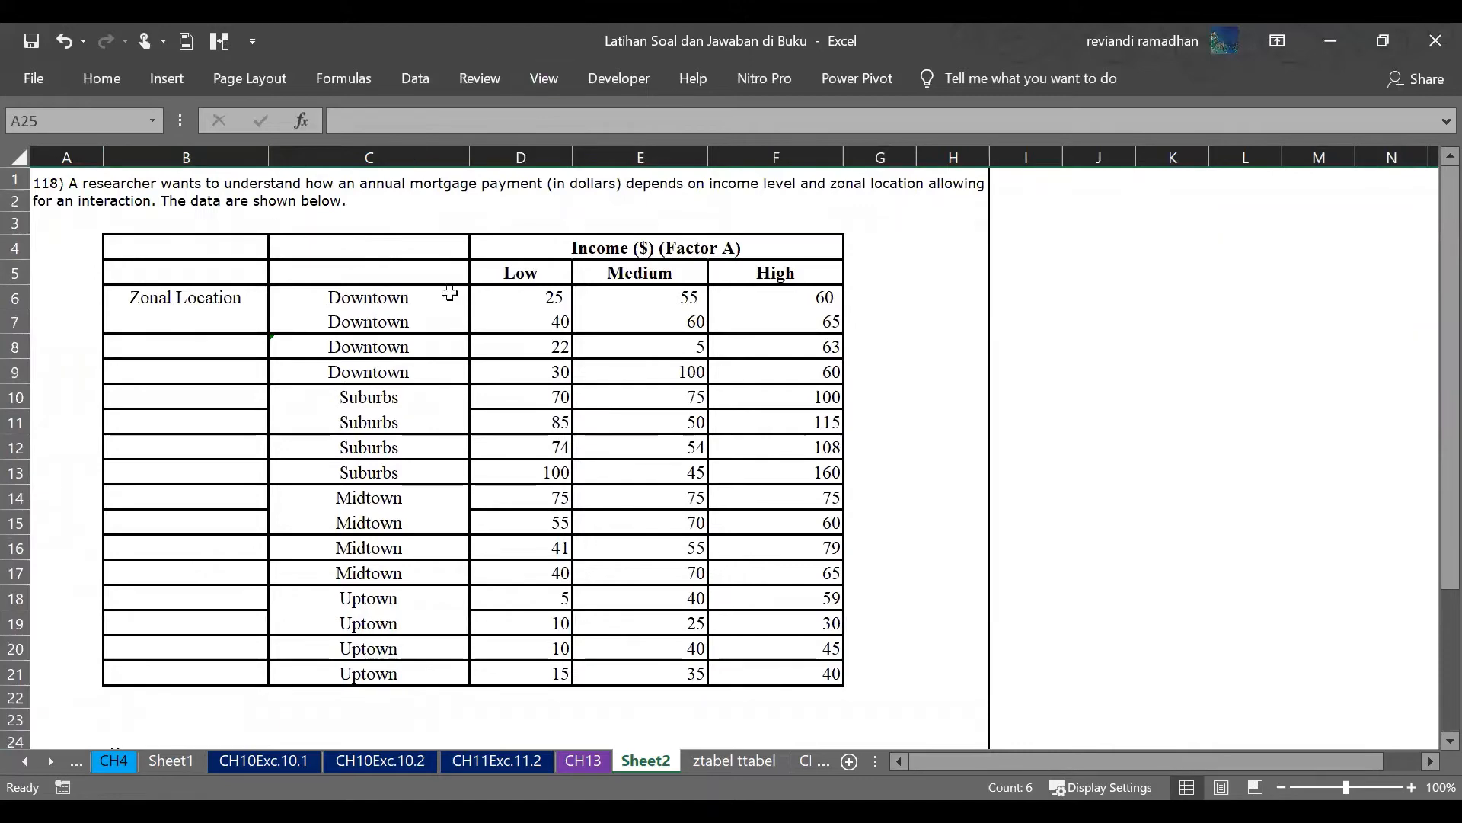
- Examine the null and alternative hypotheses for the interaction between Income and Zonal Location in rows 31 and 32
scroll(445, 324, down, 8)
click(334, 350)
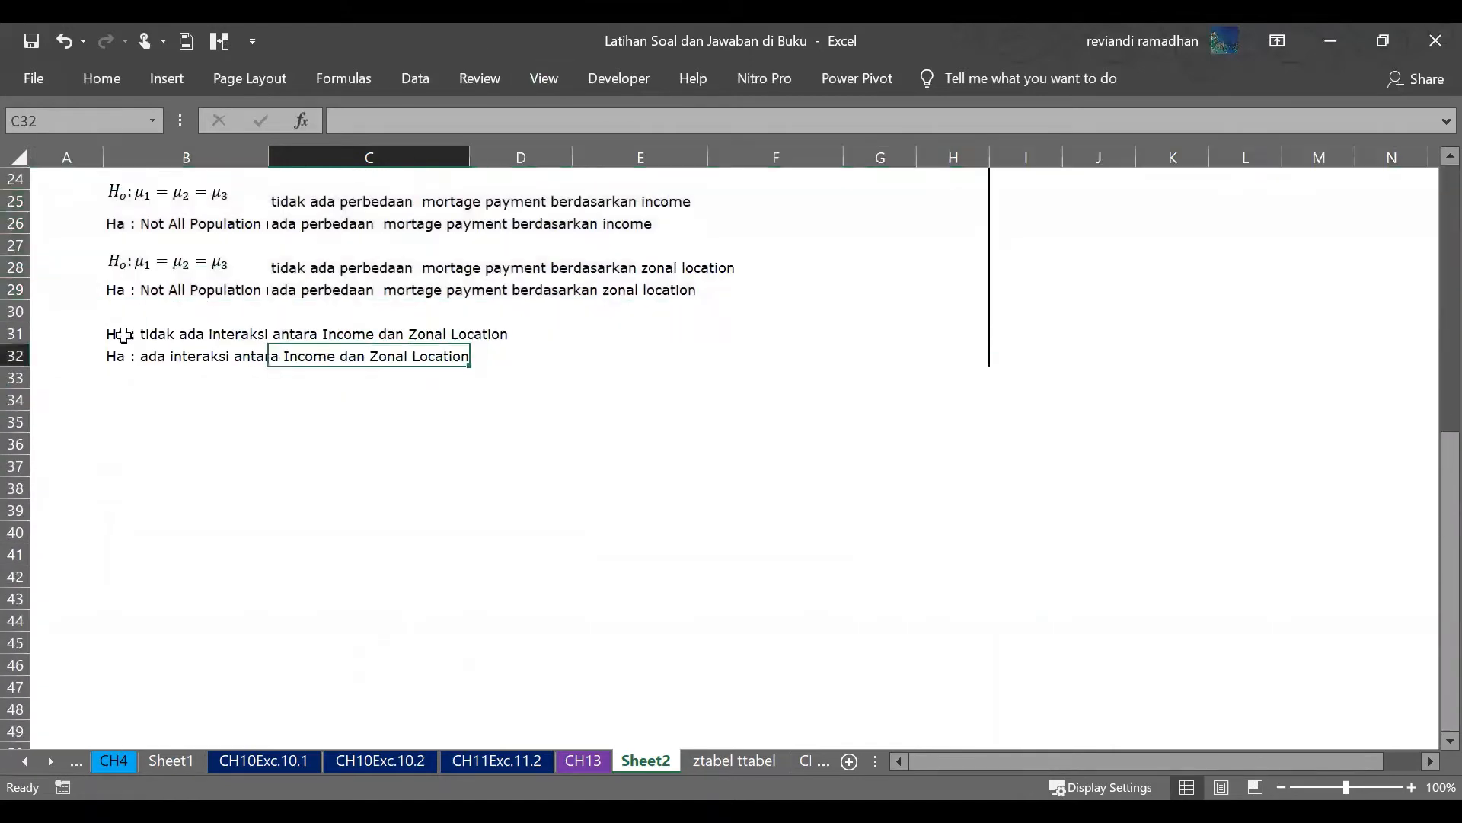
drag(57, 331, 533, 372)
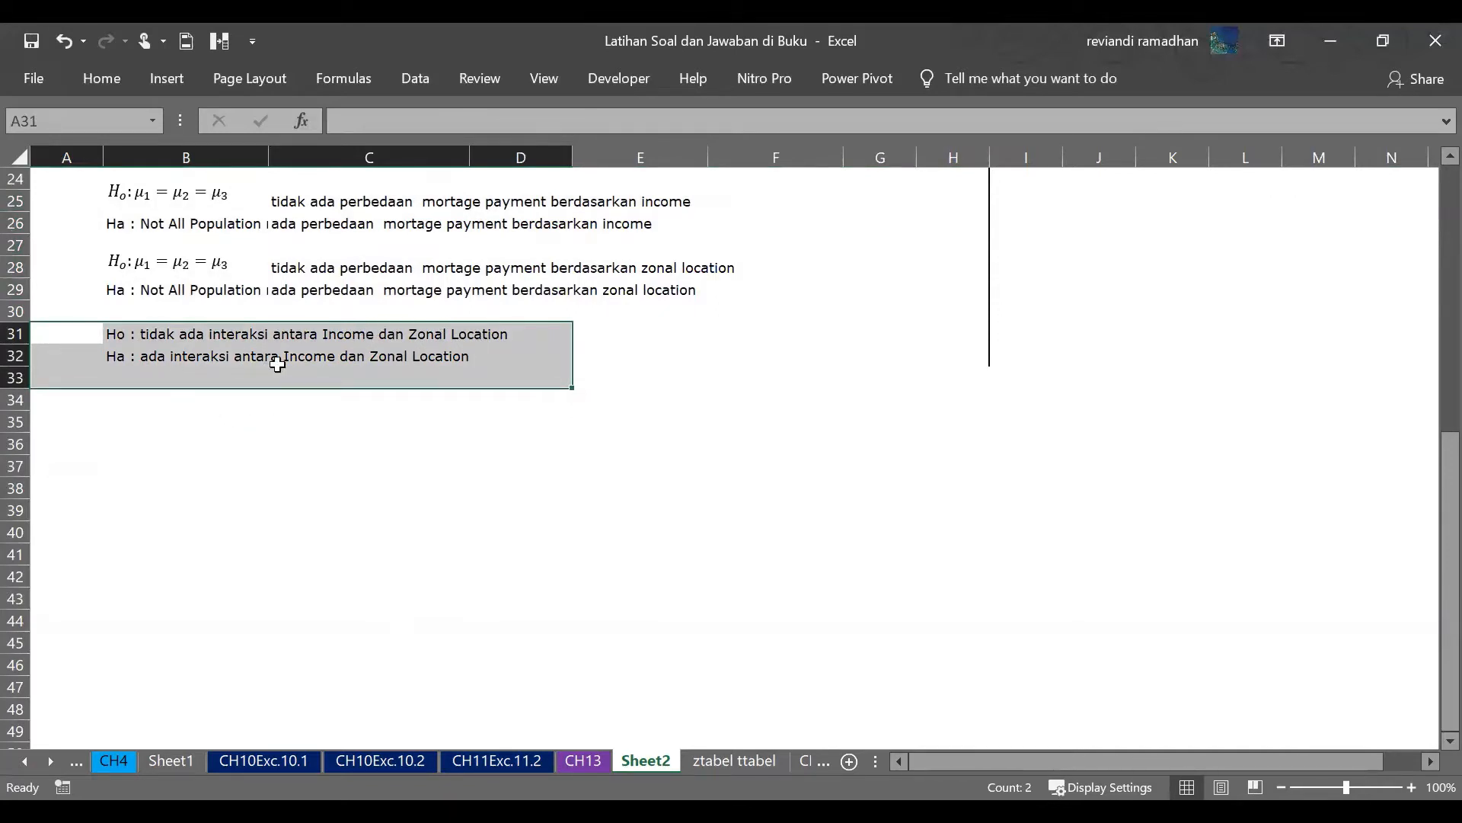
click(510, 410)
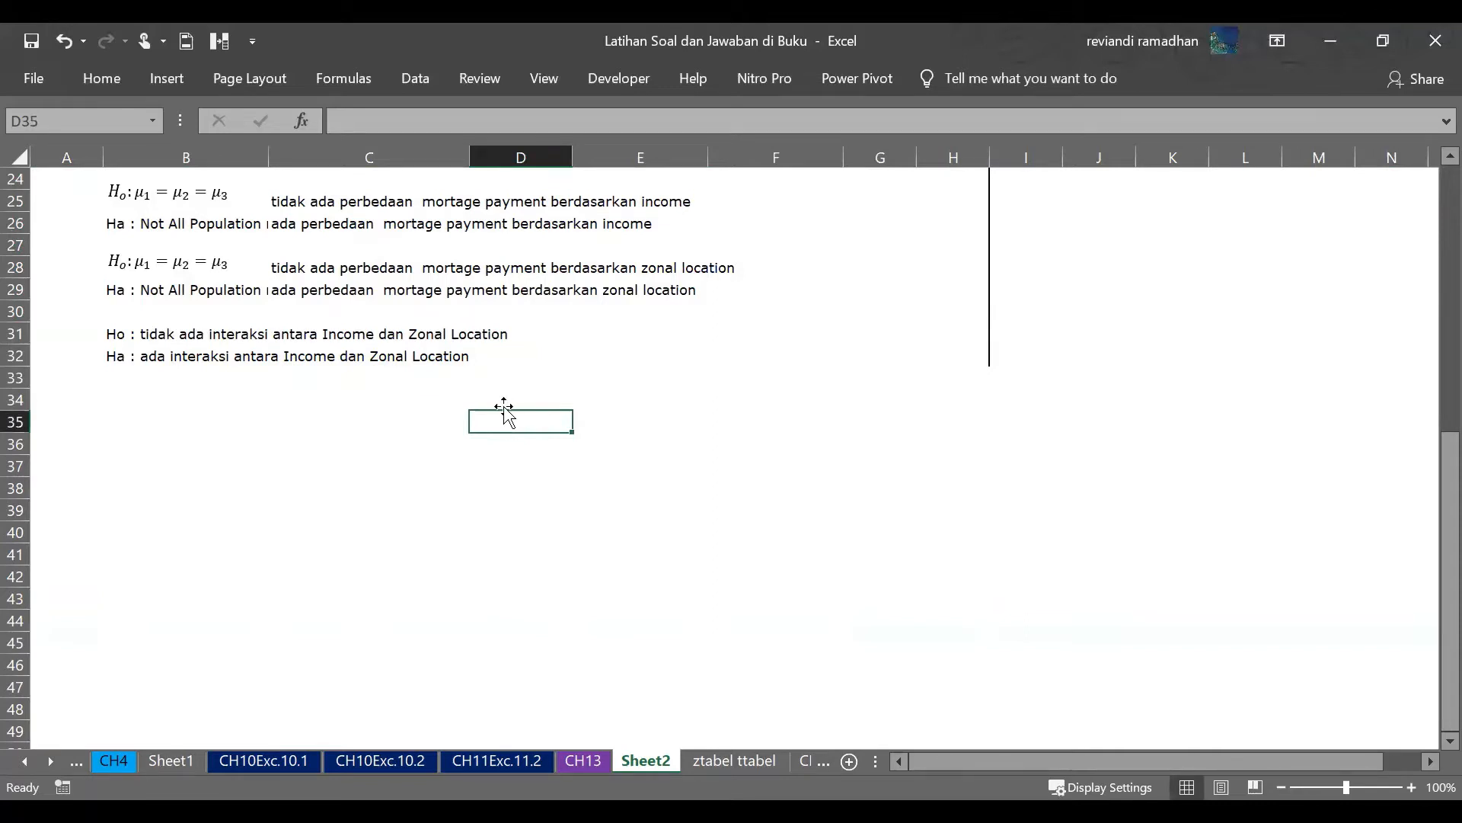
- Contrast the income and zonal location hypotheses in A25:F29 with the interaction hypotheses in rows 31 and 32
drag(92, 199, 785, 285)
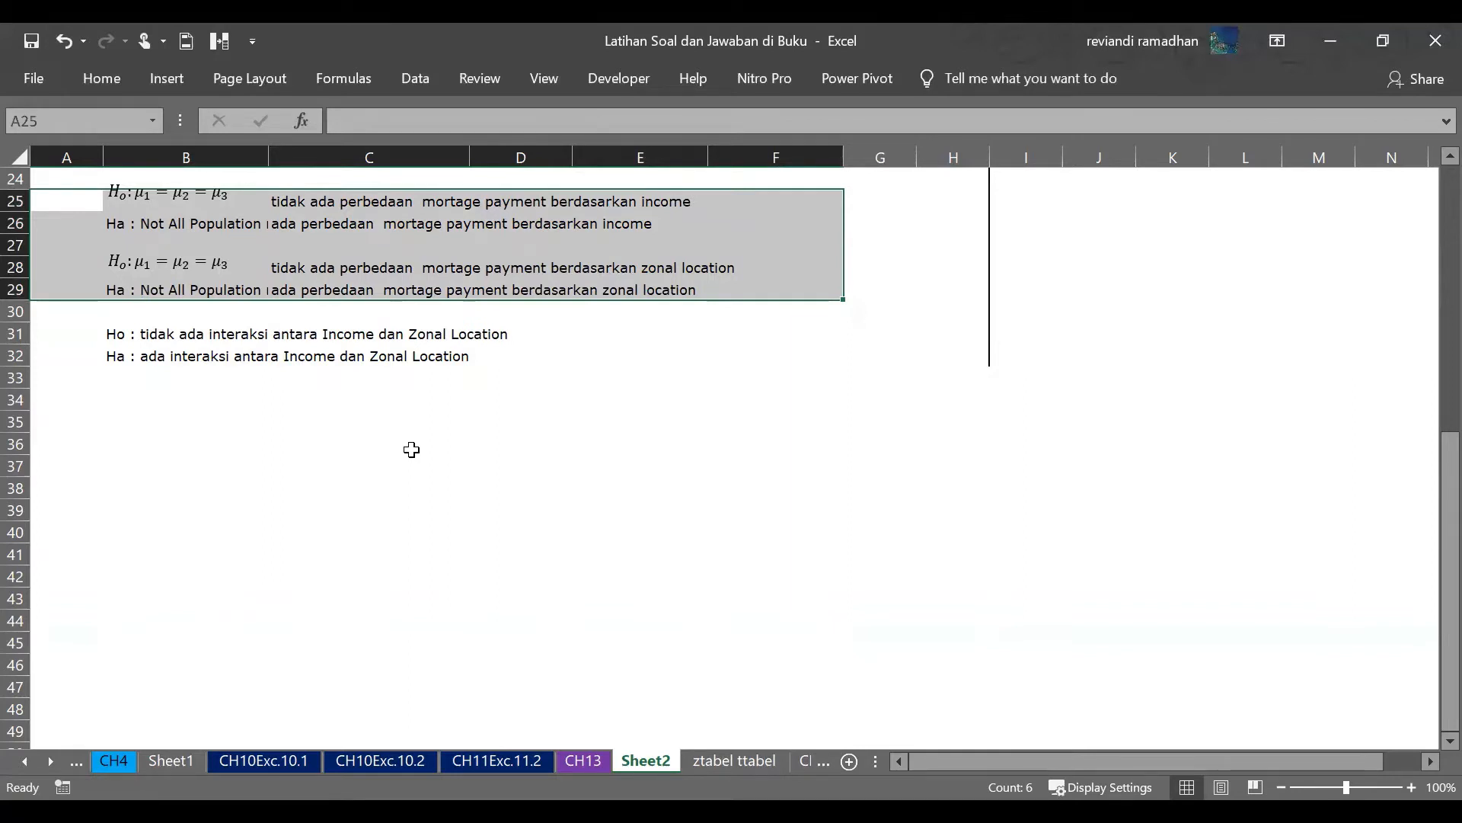
click(411, 449)
drag(98, 323, 578, 428)
click(426, 402)
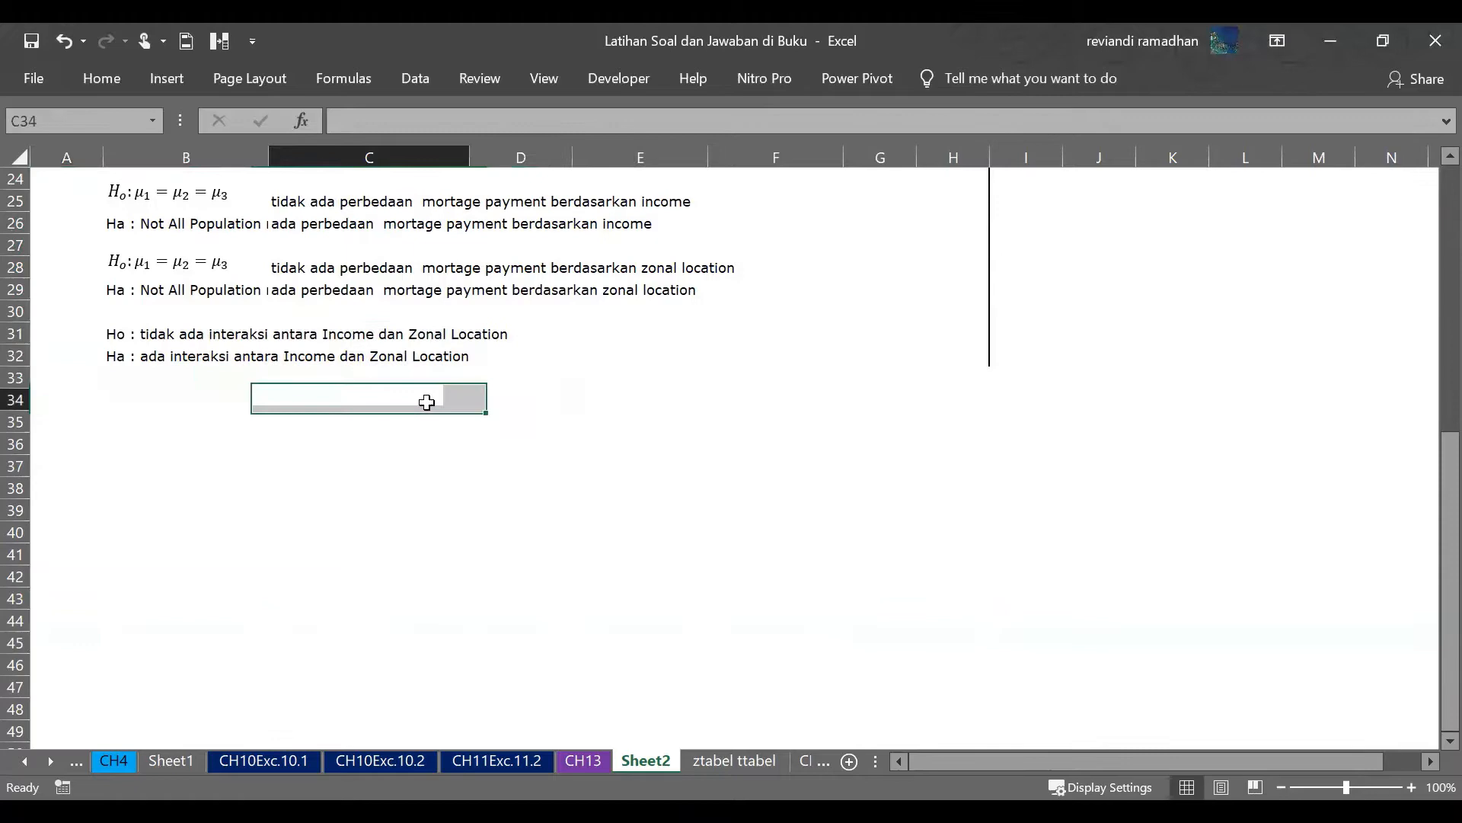
click(95, 392)
scroll(180, 399, up, 8)
scroll(176, 408, down, 8)
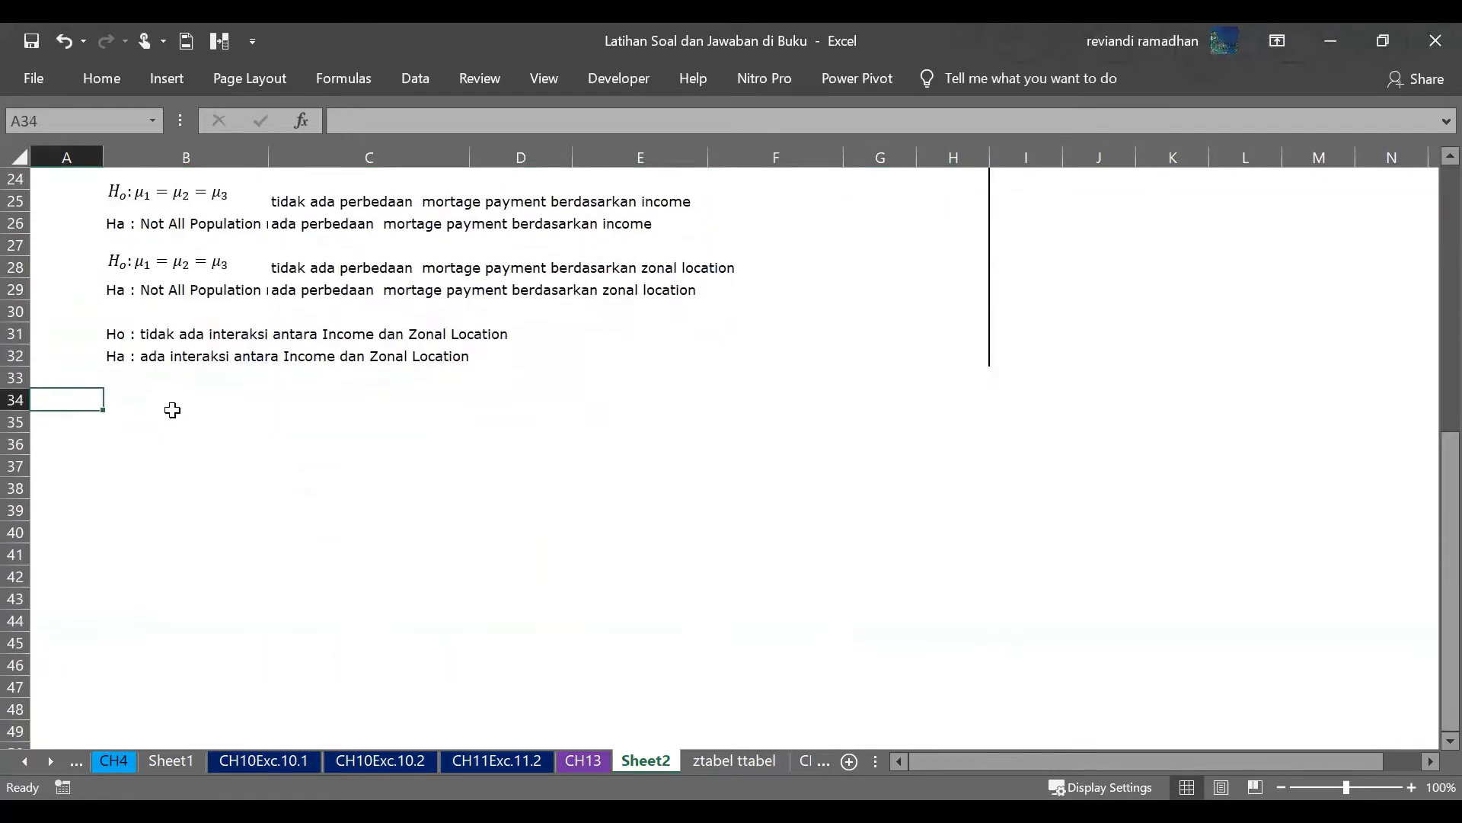
- Return to the mortgage payment table and examine the data block C6:F21, focusing on the Downtown low-income values in D6:D7
scroll(172, 410, up, 8)
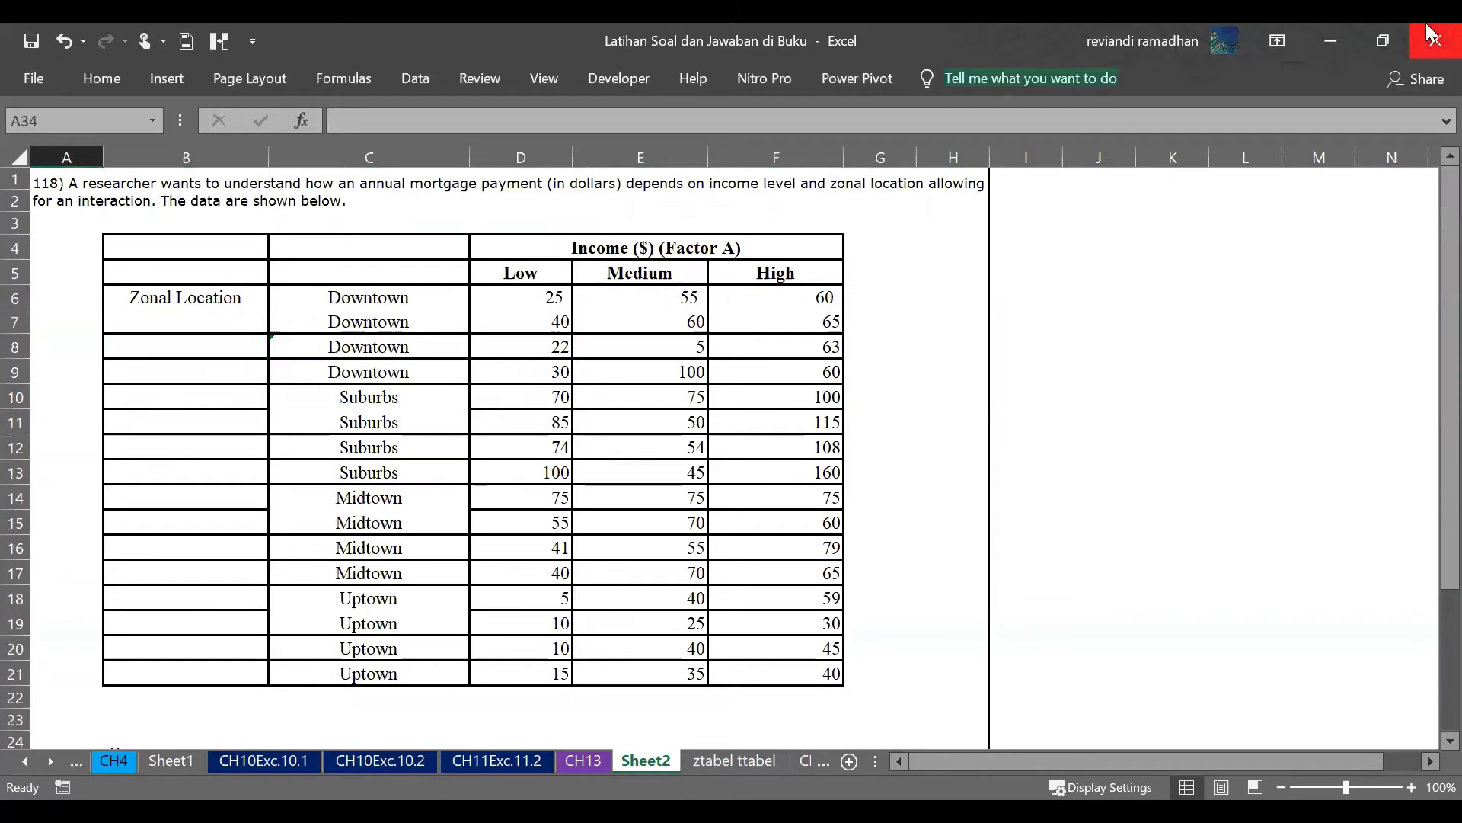
click(554, 297)
click(543, 321)
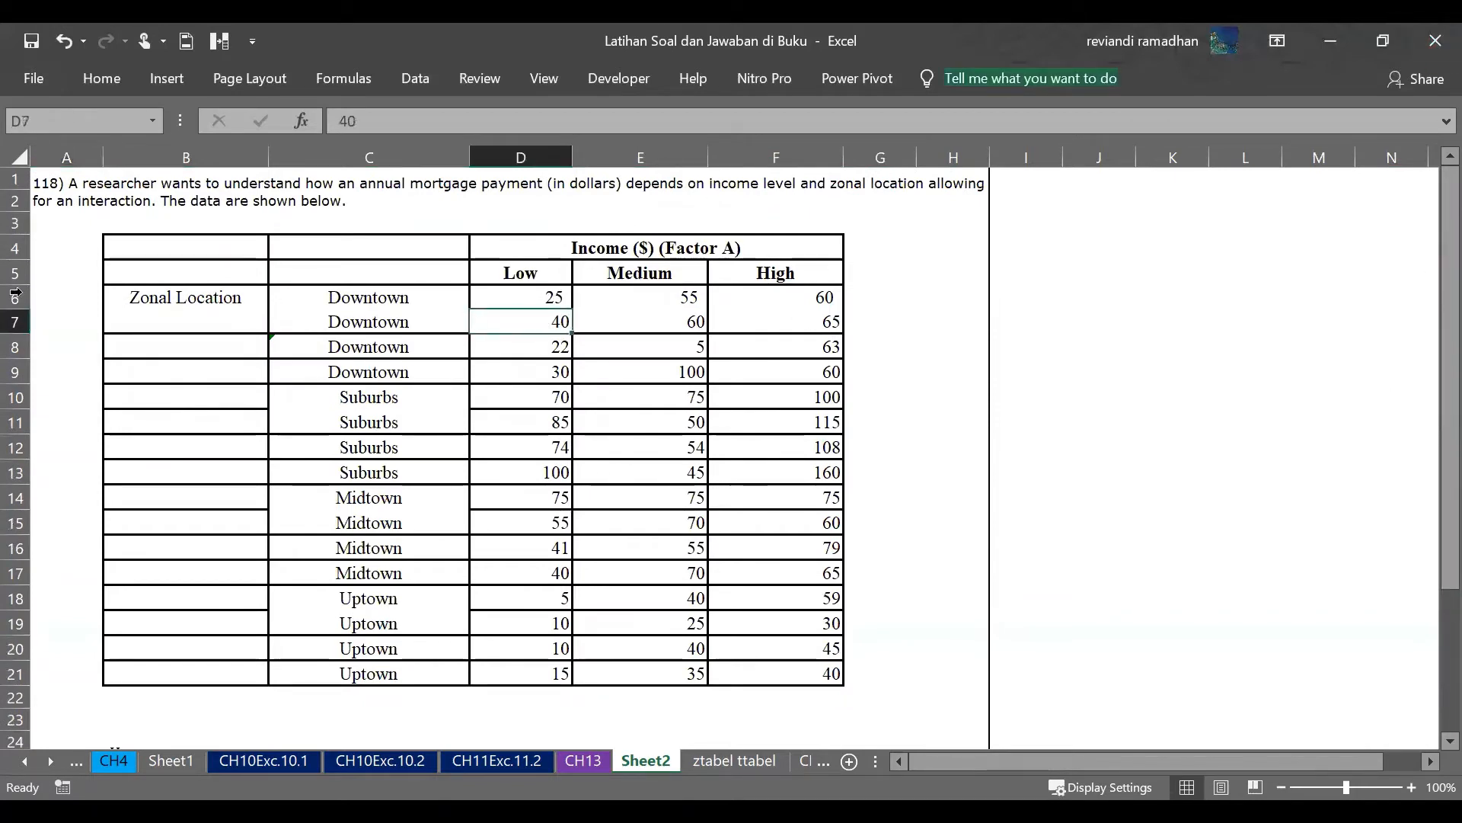
click(370, 297)
mouse_move(370, 297)
mouse_down()
mouse_move(784, 538)
mouse_move(815, 673)
mouse_up()
click(506, 298)
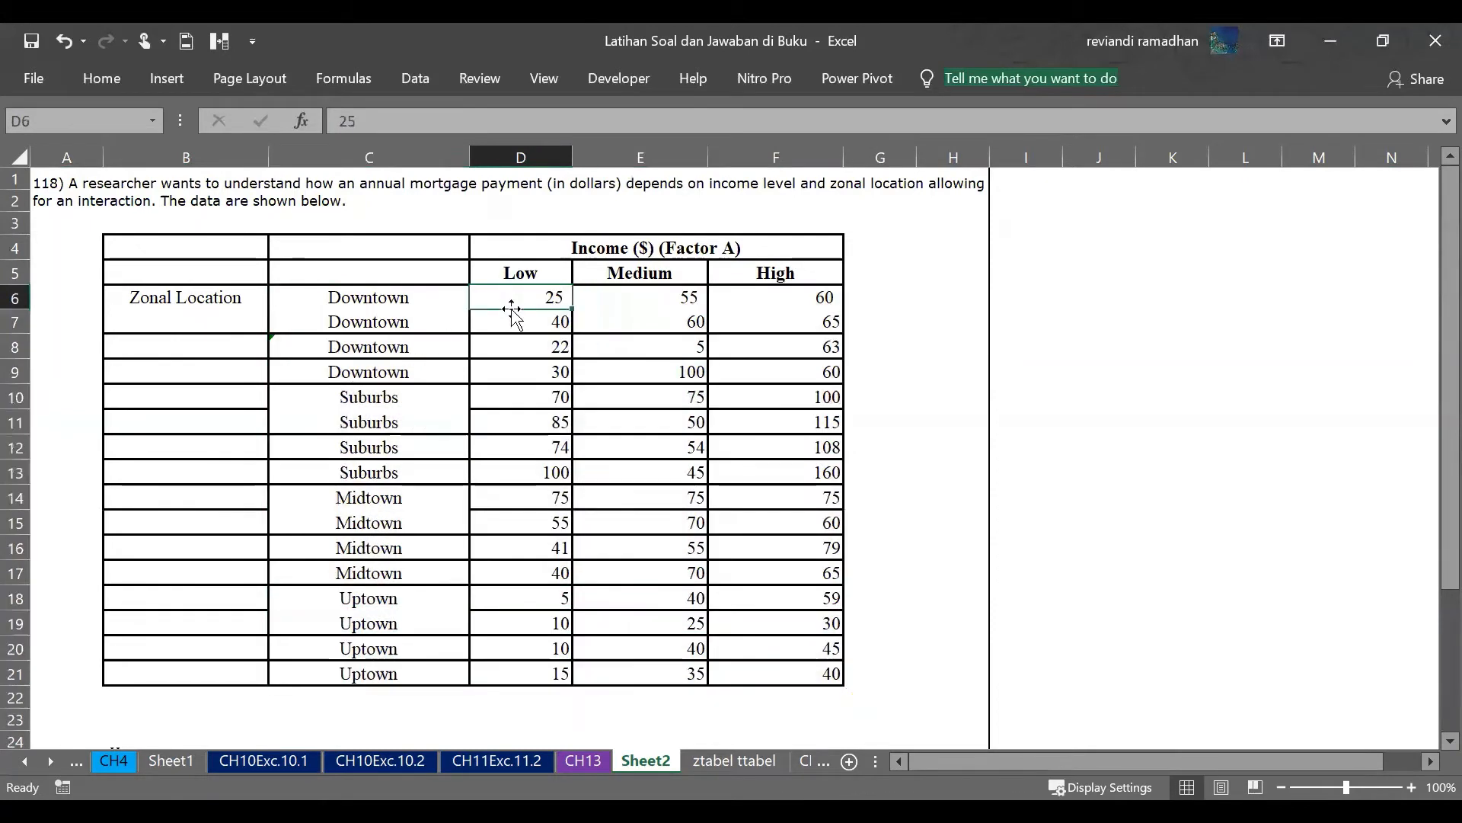
click(516, 320)
click(353, 300)
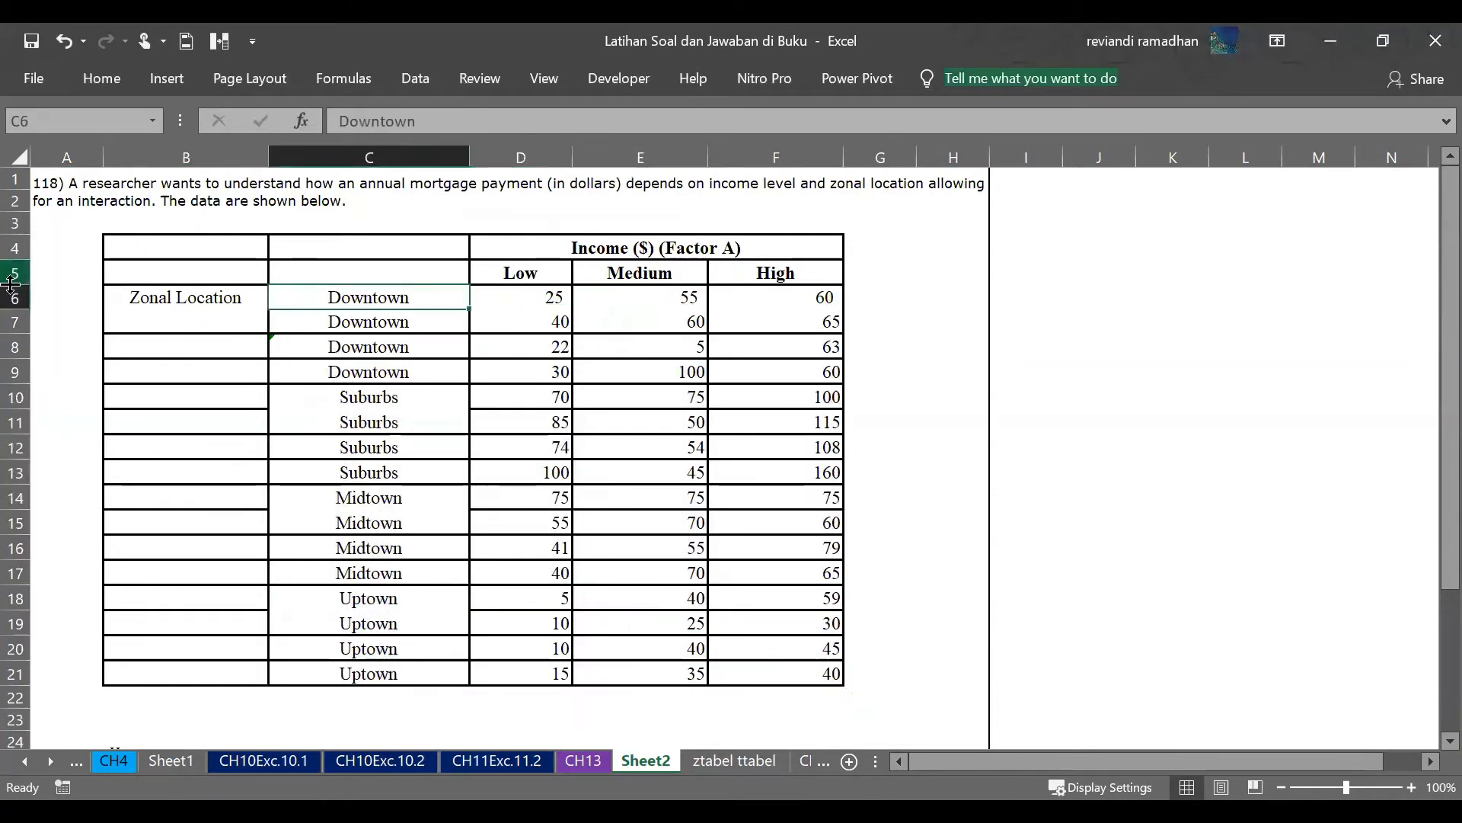
click(122, 301)
click(538, 328)
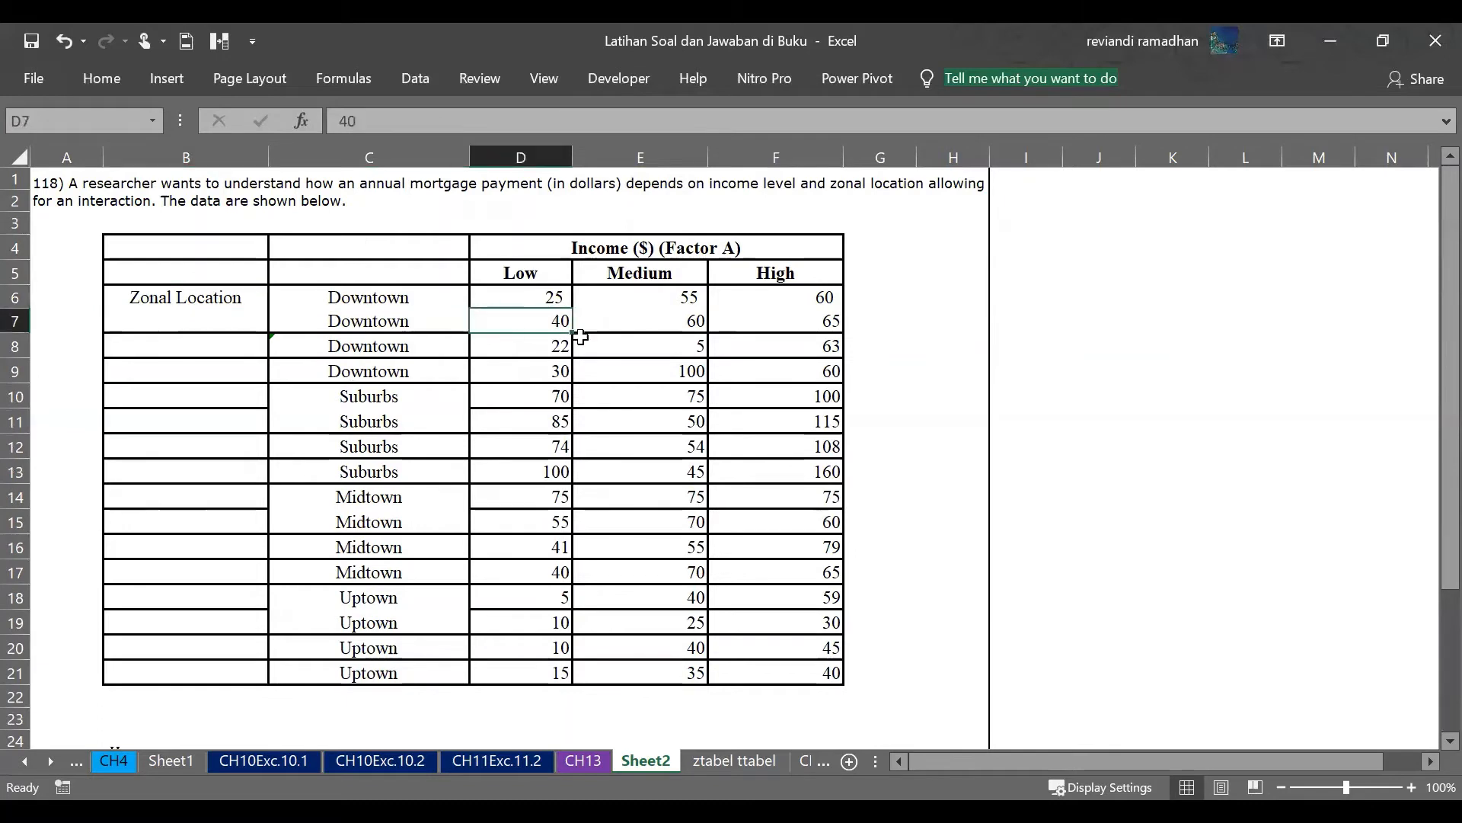
- Compare the low-income values across the zonal location blocks, and the first Downtown values across the Low, Medium and High levels
click(581, 339)
click(578, 468)
click(576, 547)
click(567, 588)
key(Return)
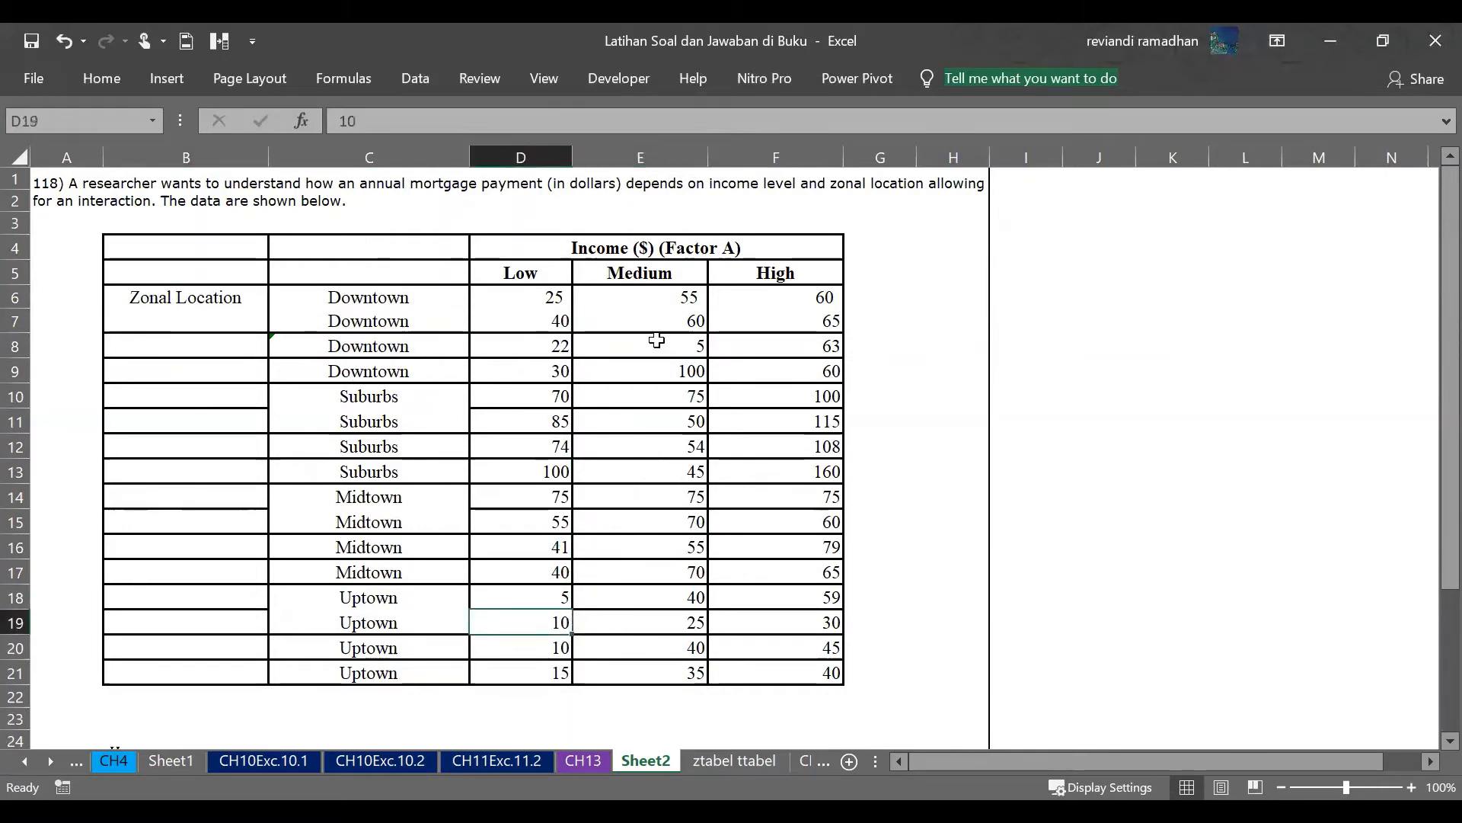
click(565, 295)
click(783, 300)
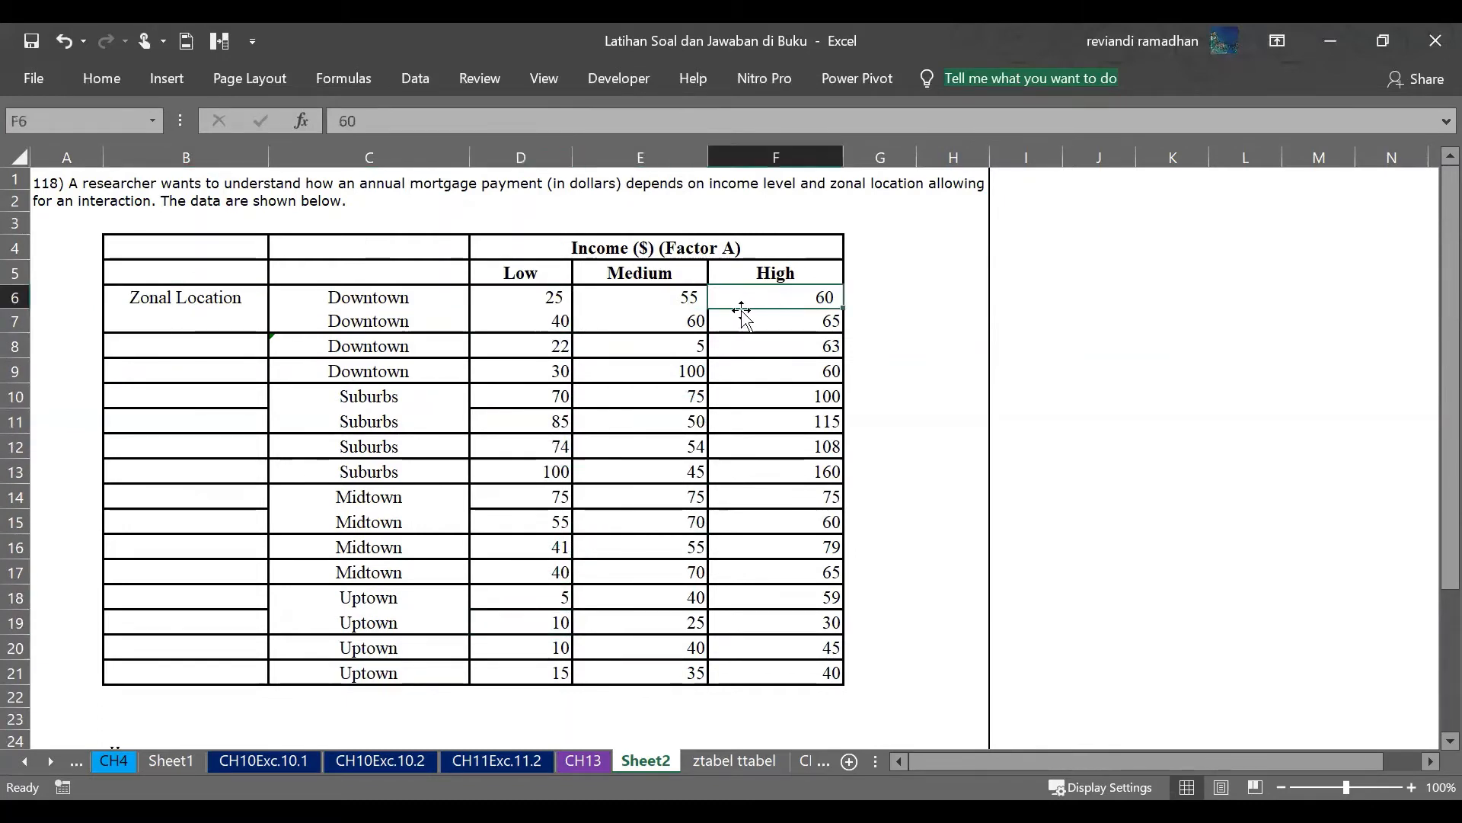
click(629, 303)
click(658, 326)
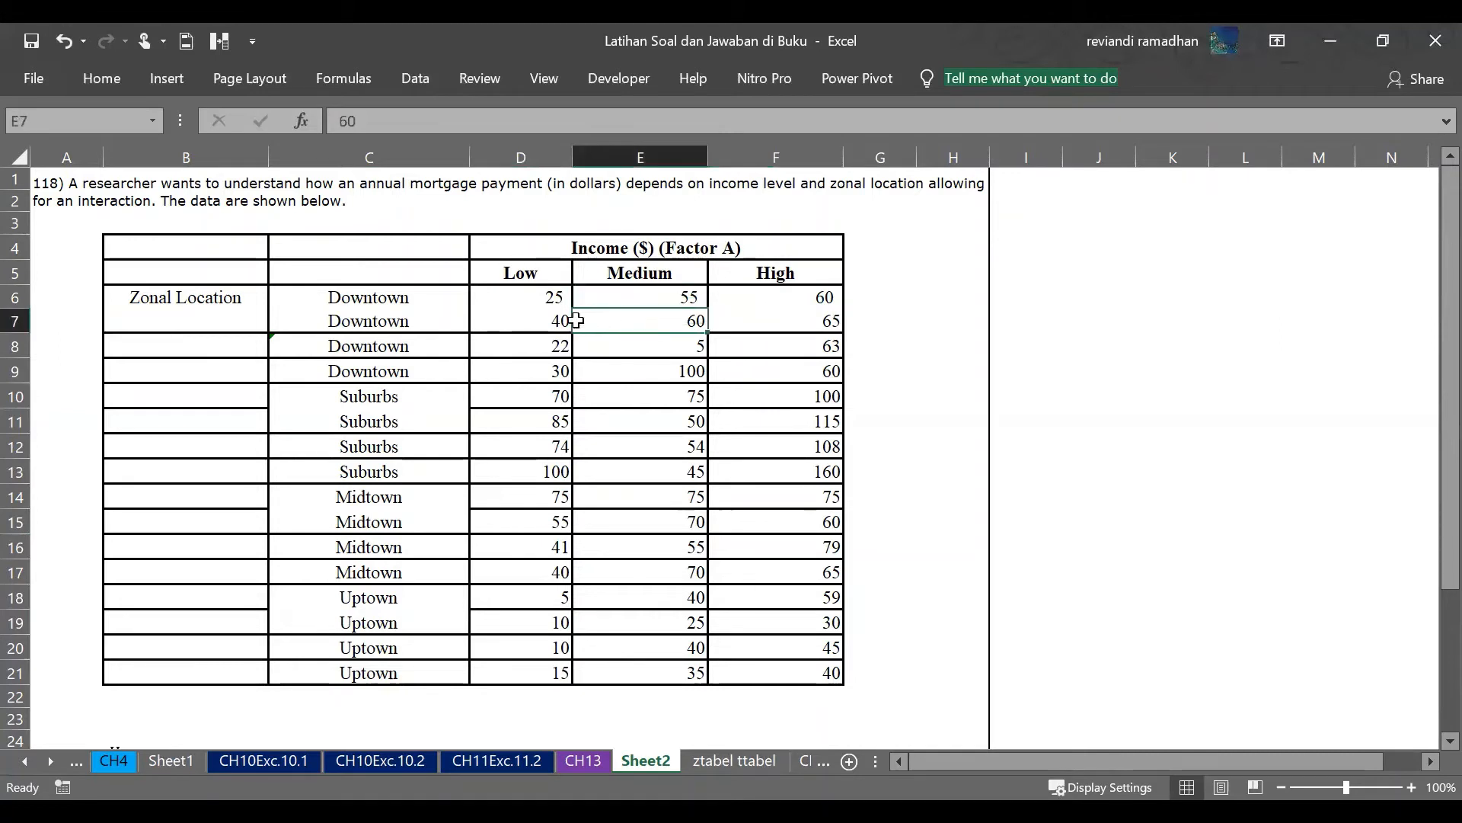
- Start the Anova: Two-Factor With Replication tool from the Data Analysis tools
click(558, 299)
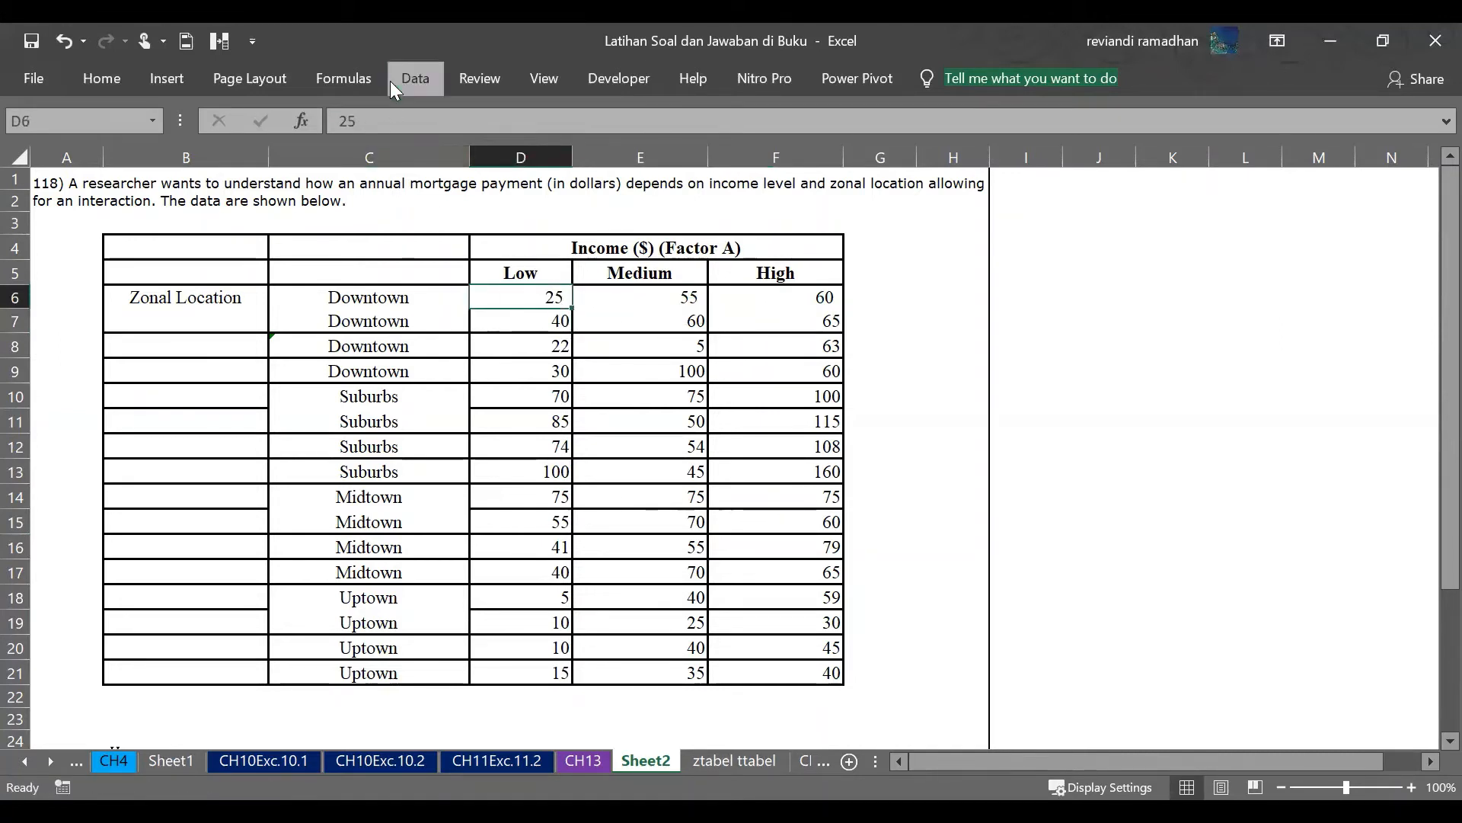
click(1147, 115)
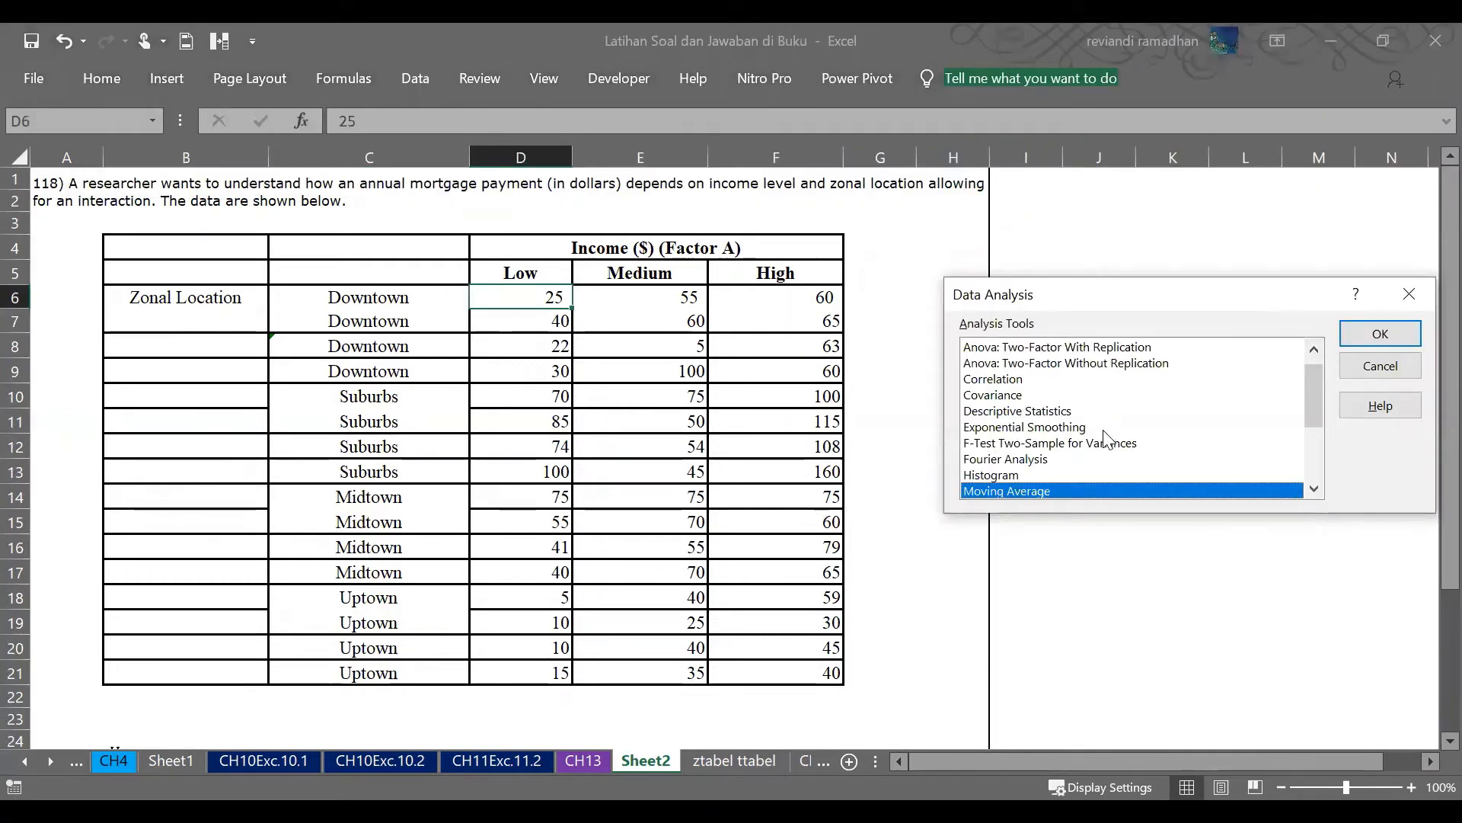
scroll(1108, 440, down, 1)
scroll(1108, 440, down, 6)
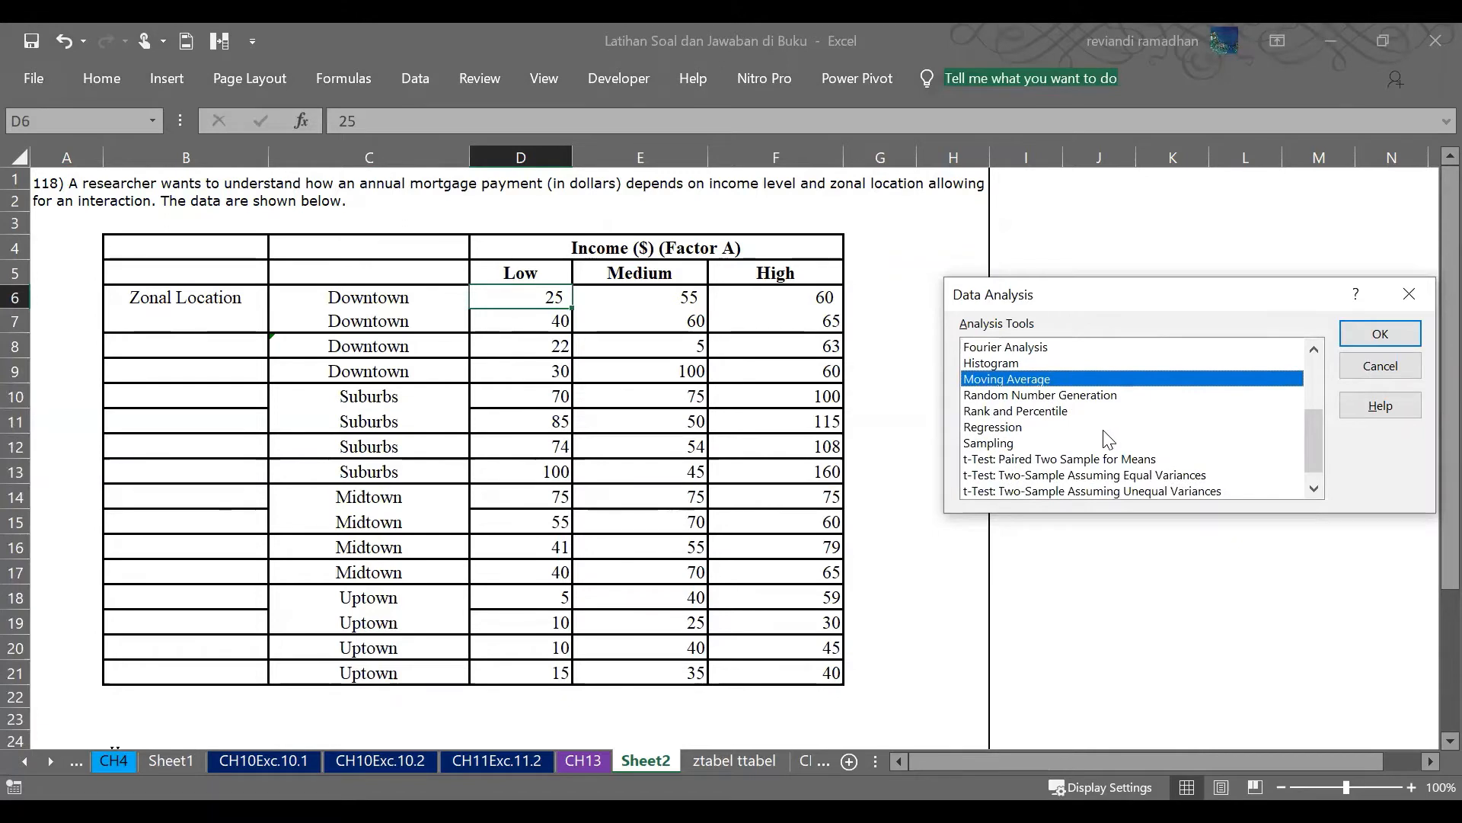
scroll(1108, 440, down, 1)
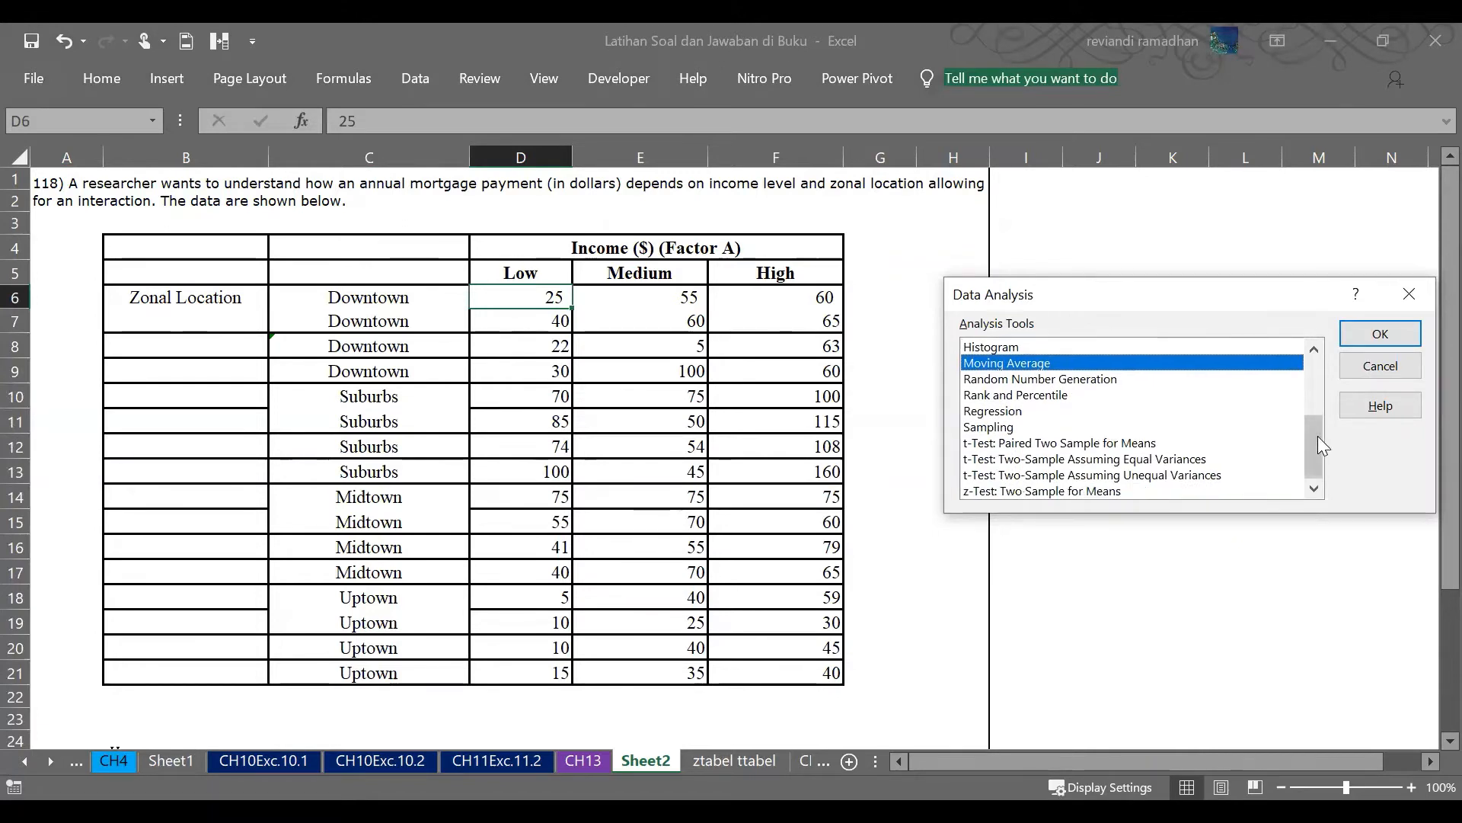
drag(1318, 435, 1228, 350)
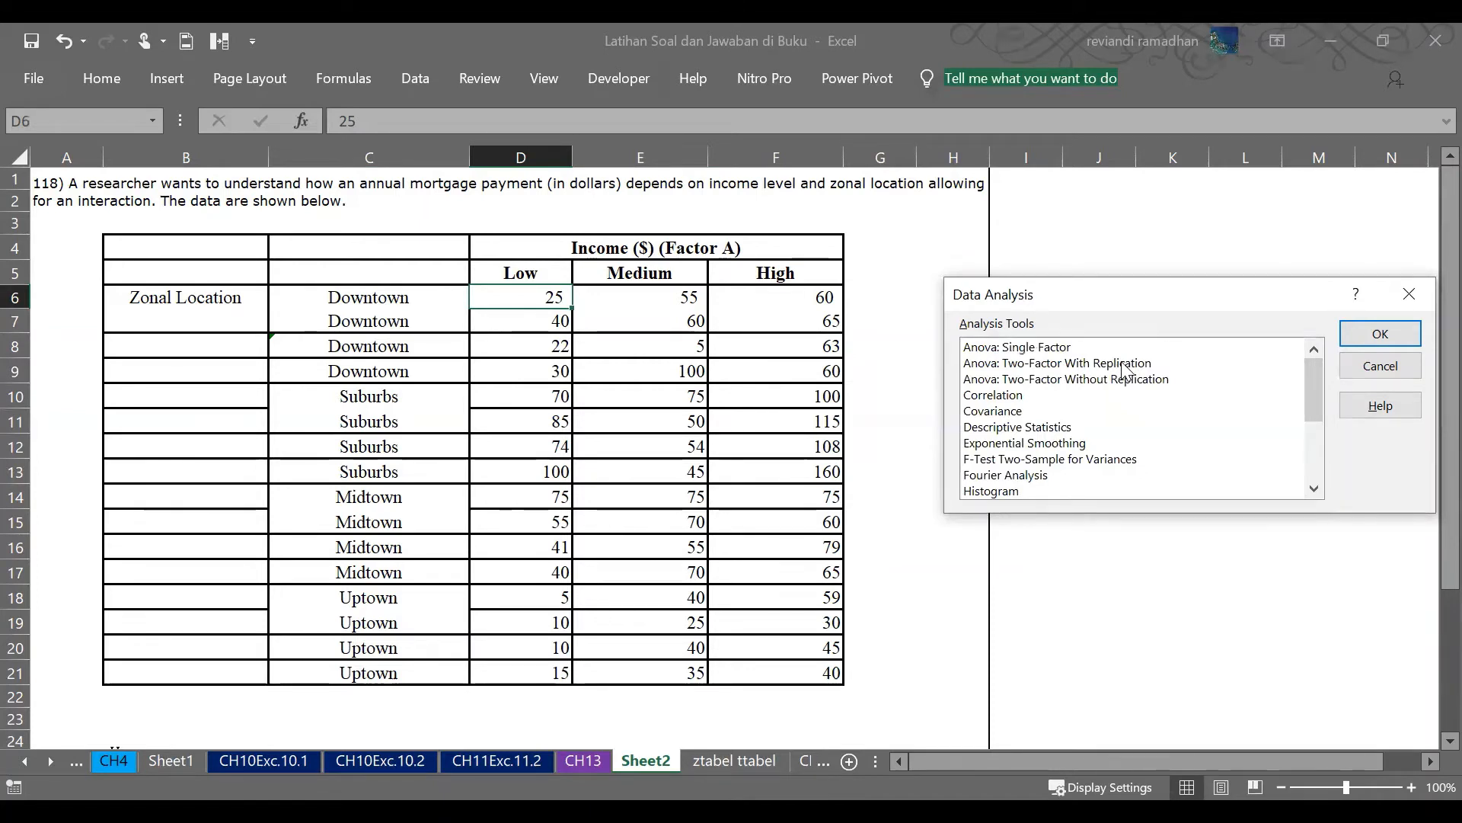
click(1219, 362)
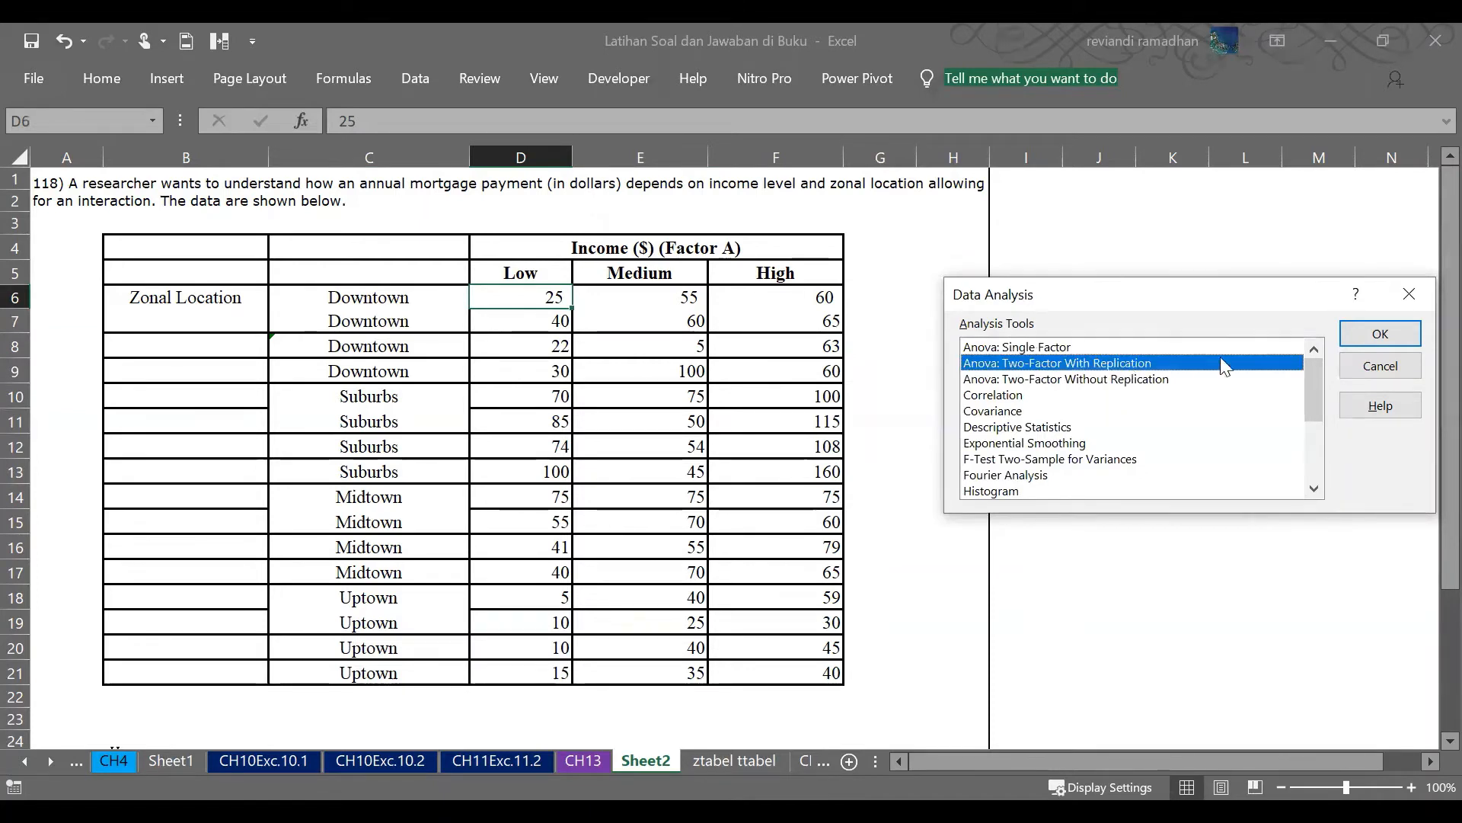
click(1386, 339)
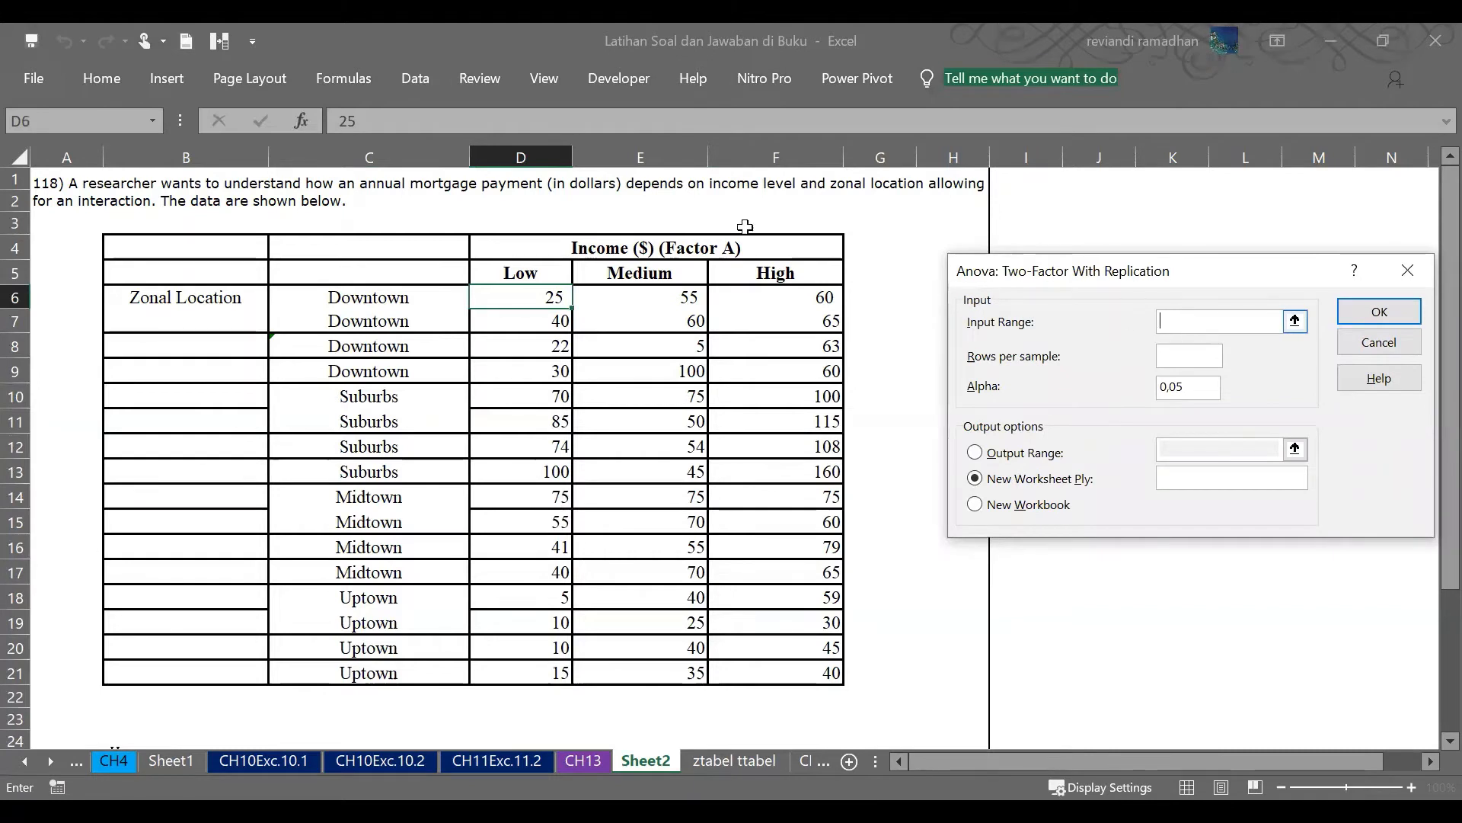
- Set the ANOVA input range to $C$5:$F$21 and the rows per sample to 4
click(346, 271)
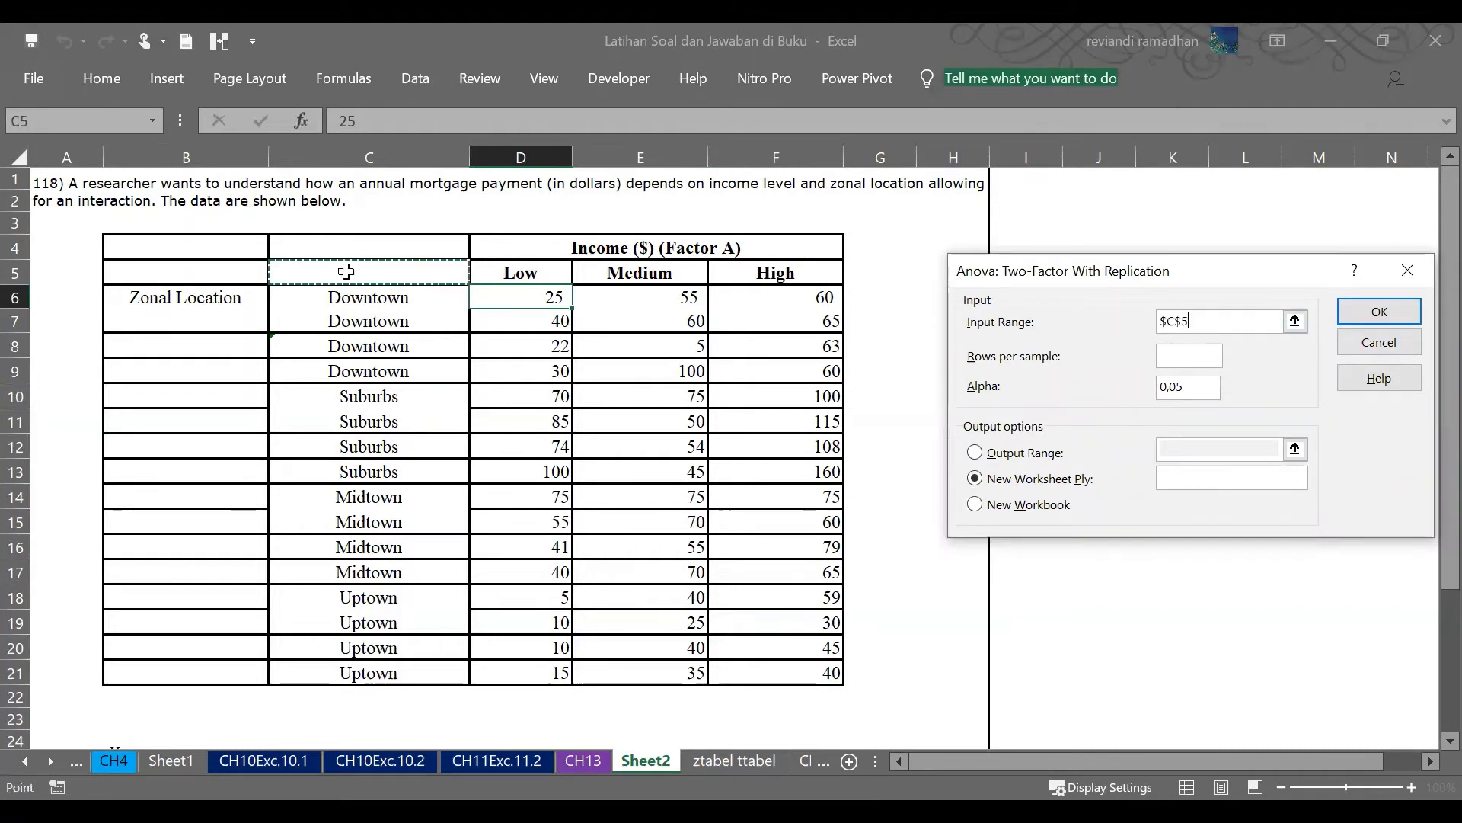
drag(715, 487, 800, 672)
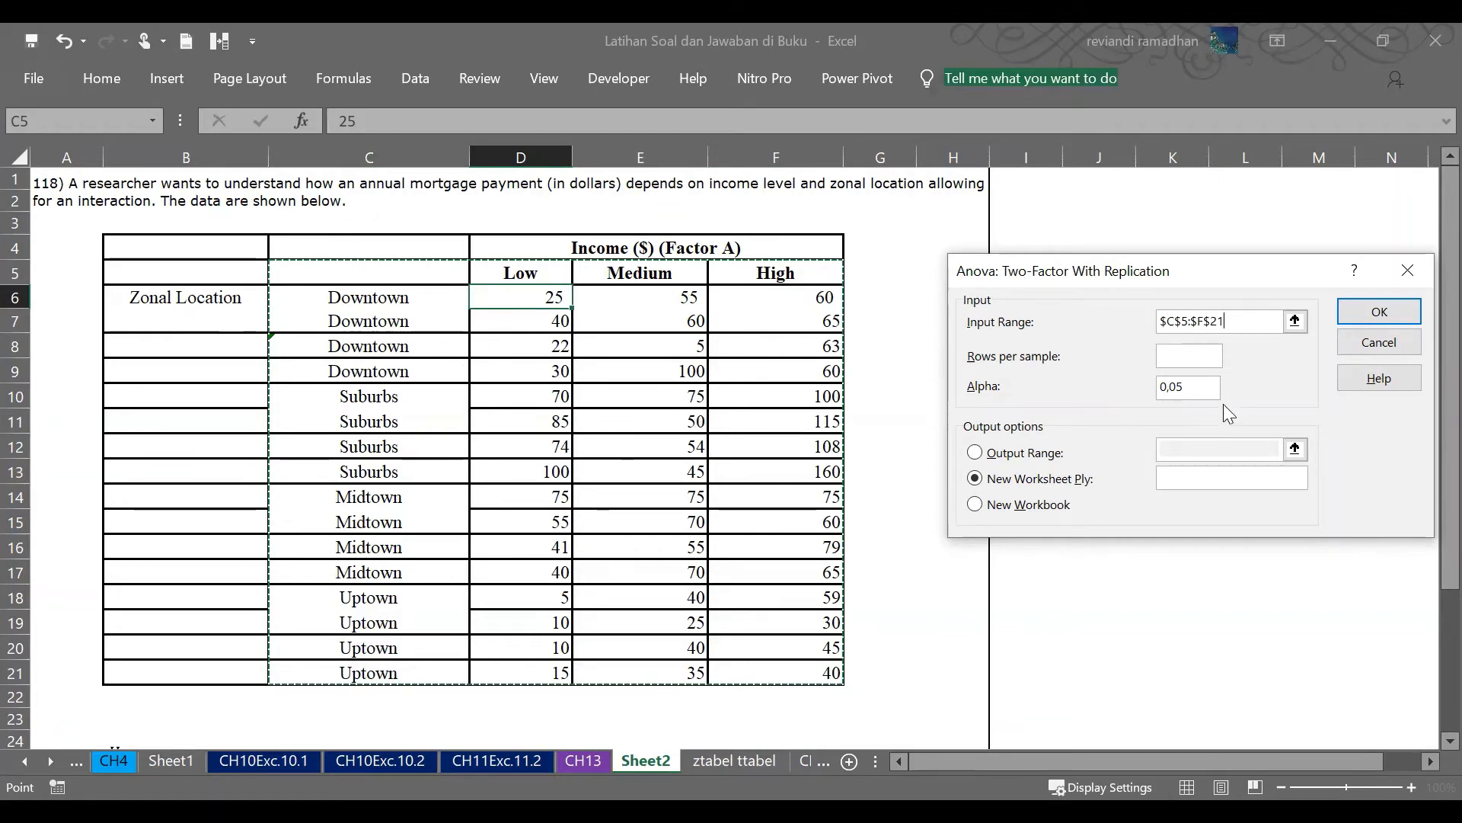
click(1202, 361)
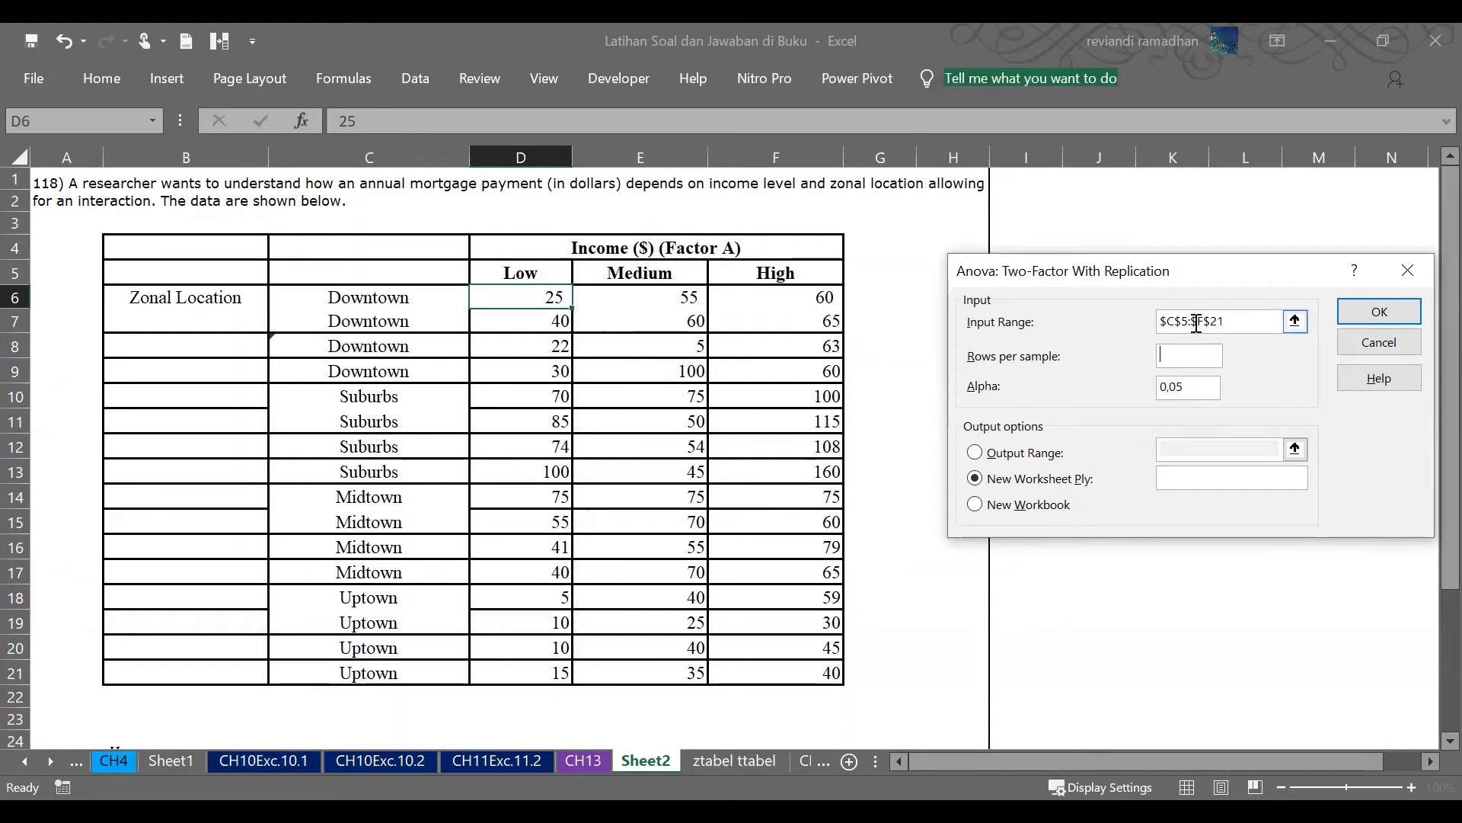
text(4)
- Place the ANOVA output on the current sheet starting at $A$34 and run the two-factor analysis
click(1027, 447)
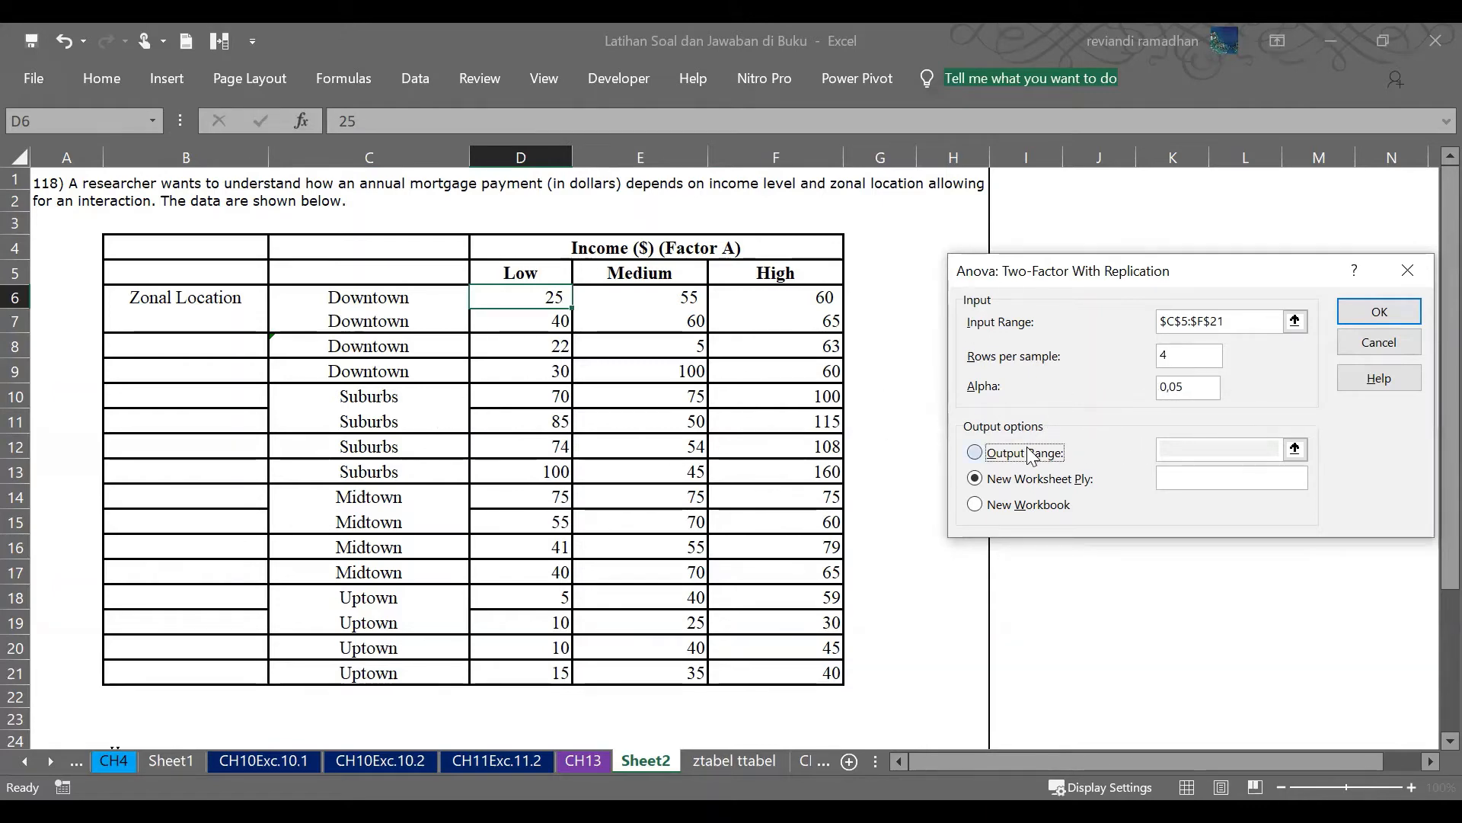
click(1230, 446)
scroll(1195, 483, down, 8)
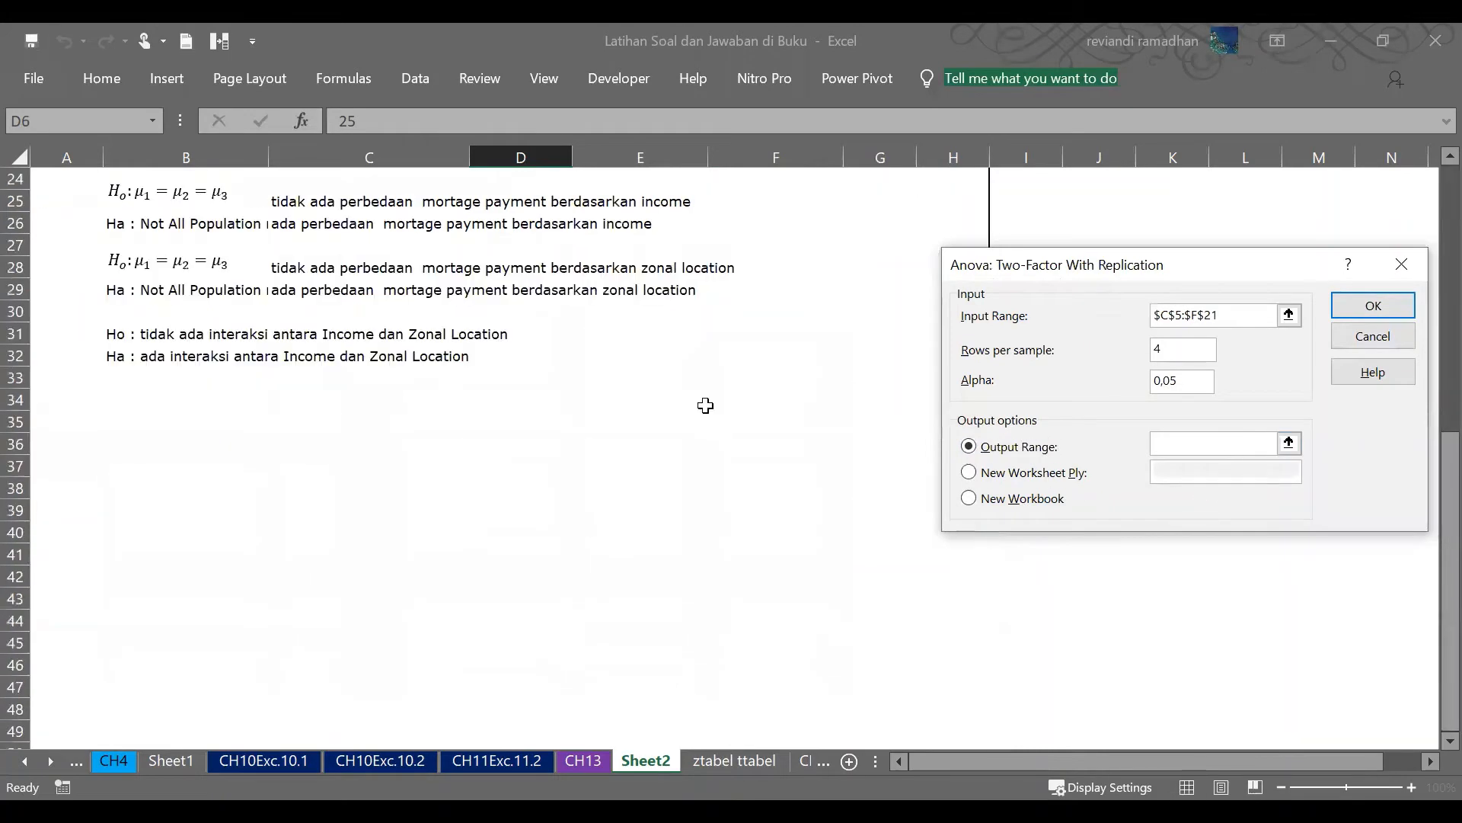
click(45, 404)
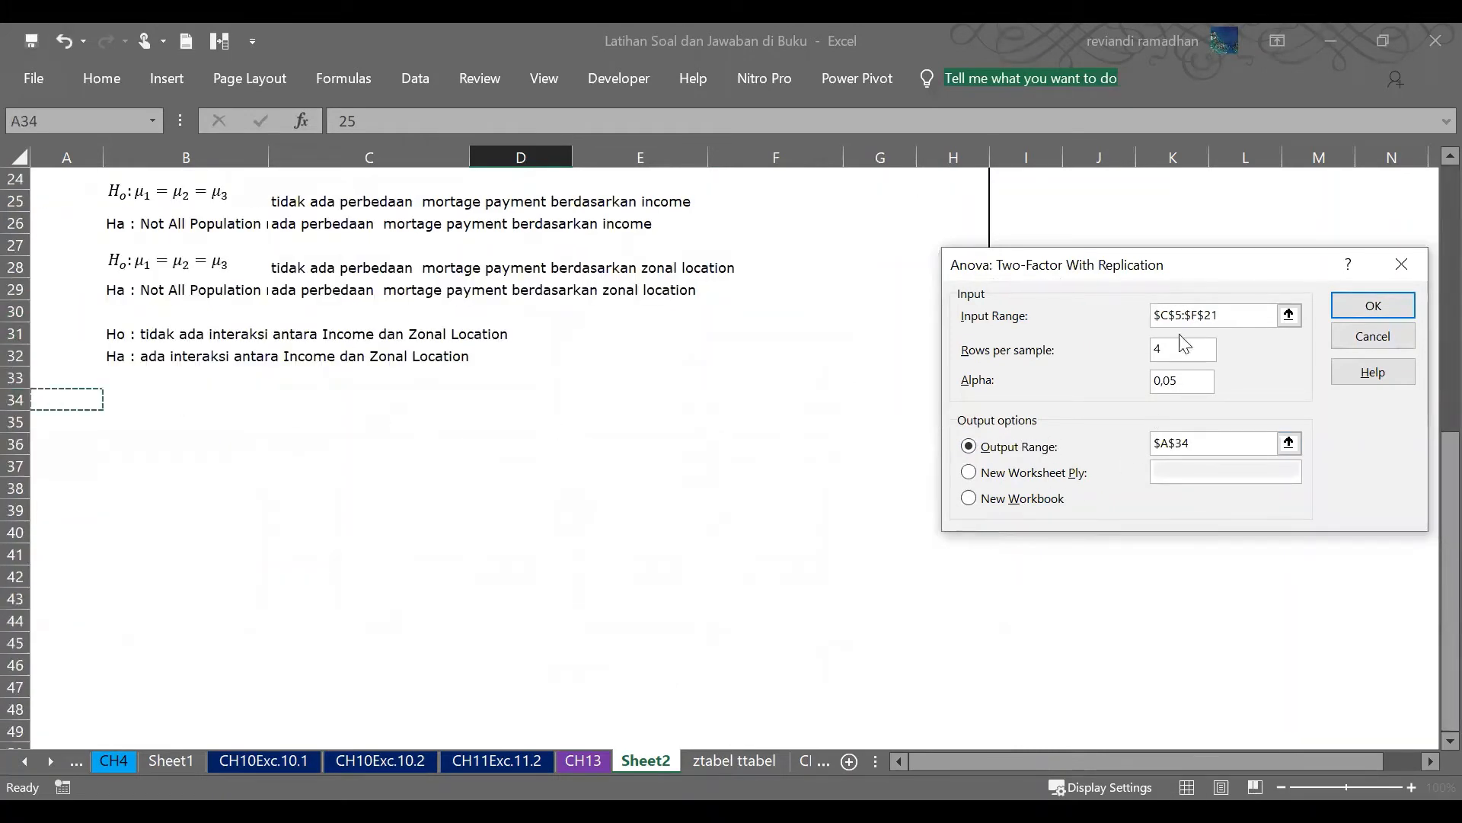
click(1387, 307)
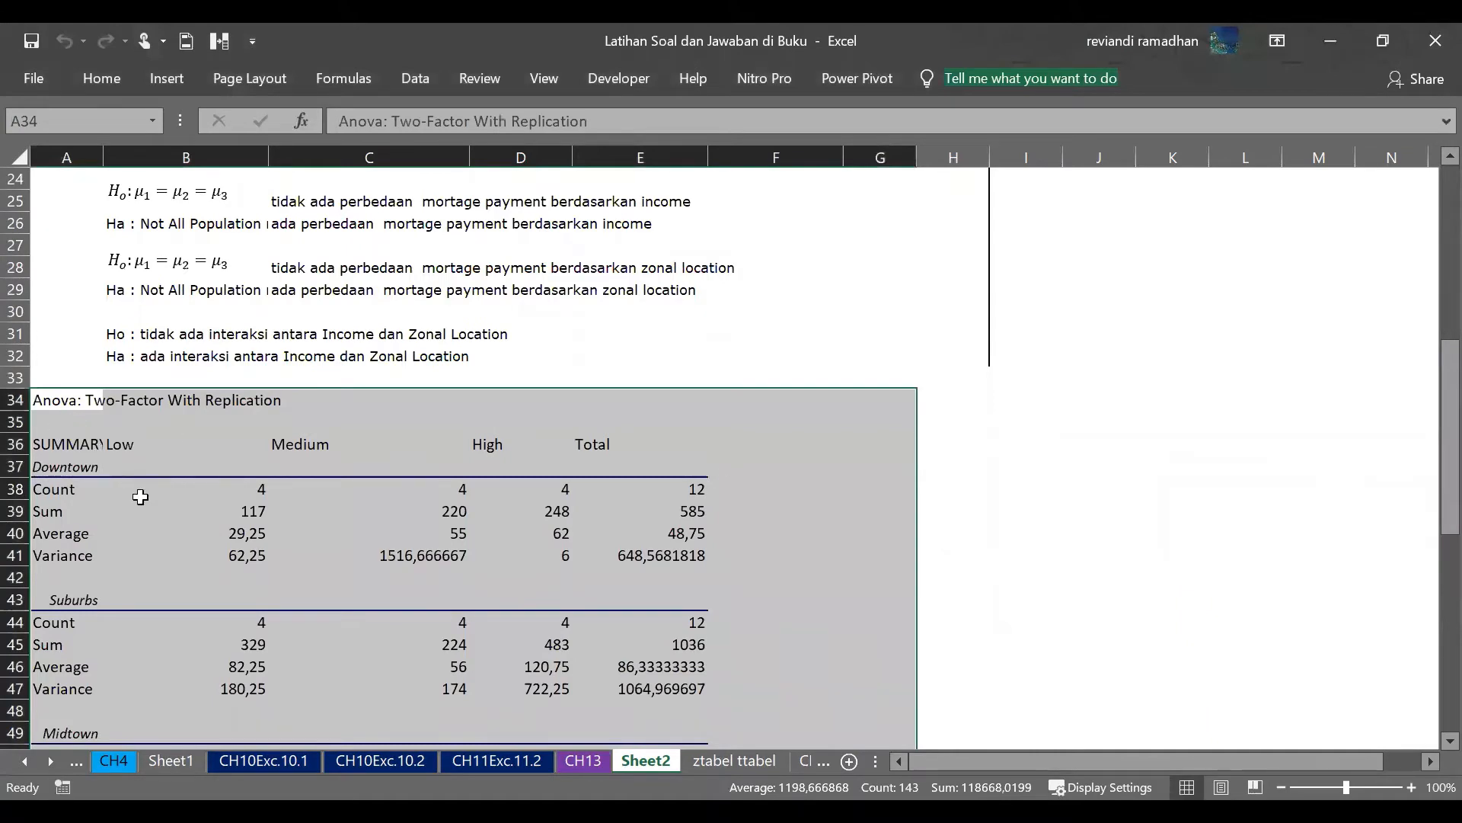
- Examine the ANOVA table beneath the summary output, focusing on its heading and the Source of Variation column
scroll(153, 499, down, 9)
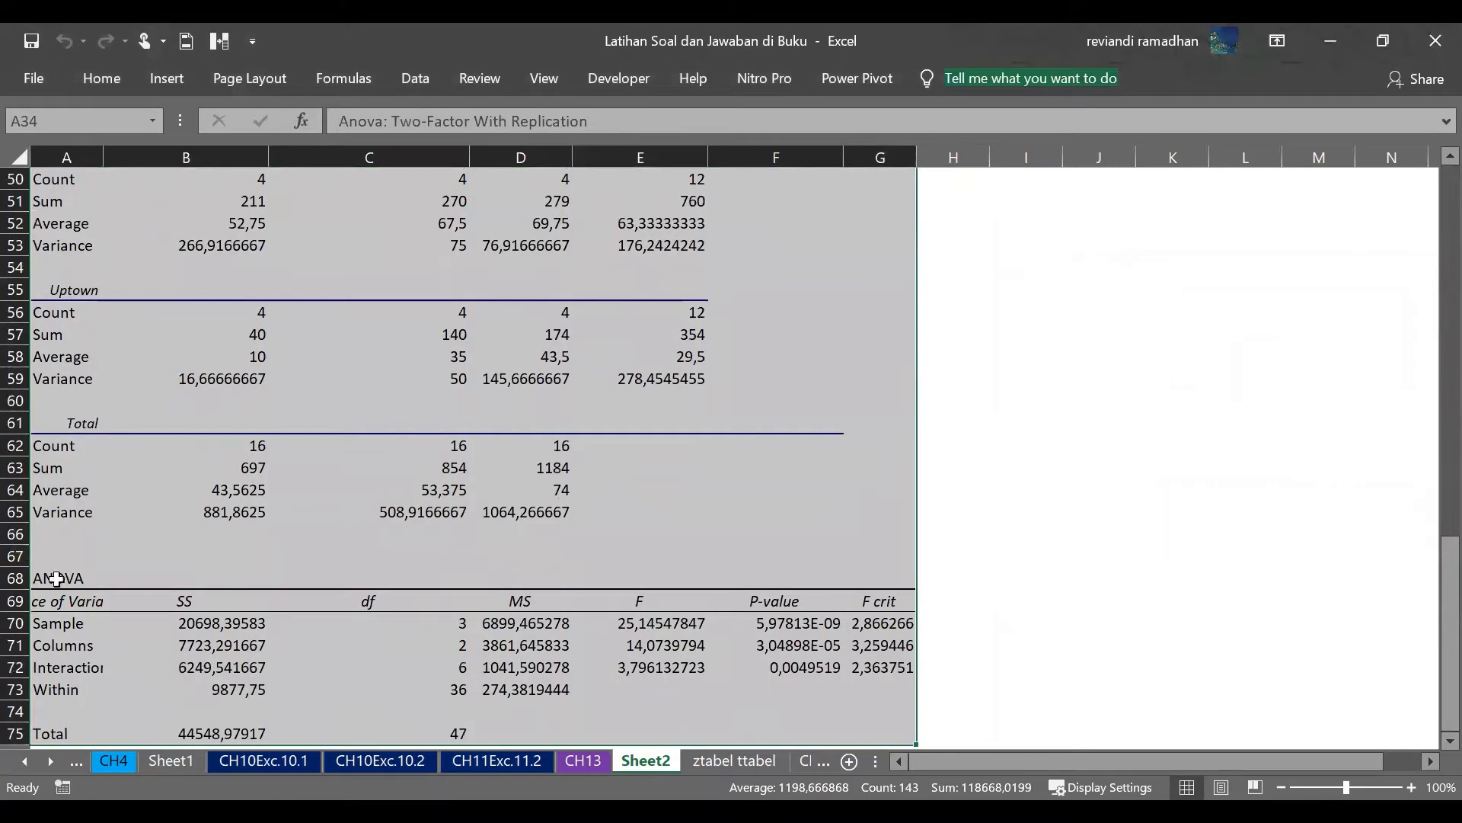
click(152, 580)
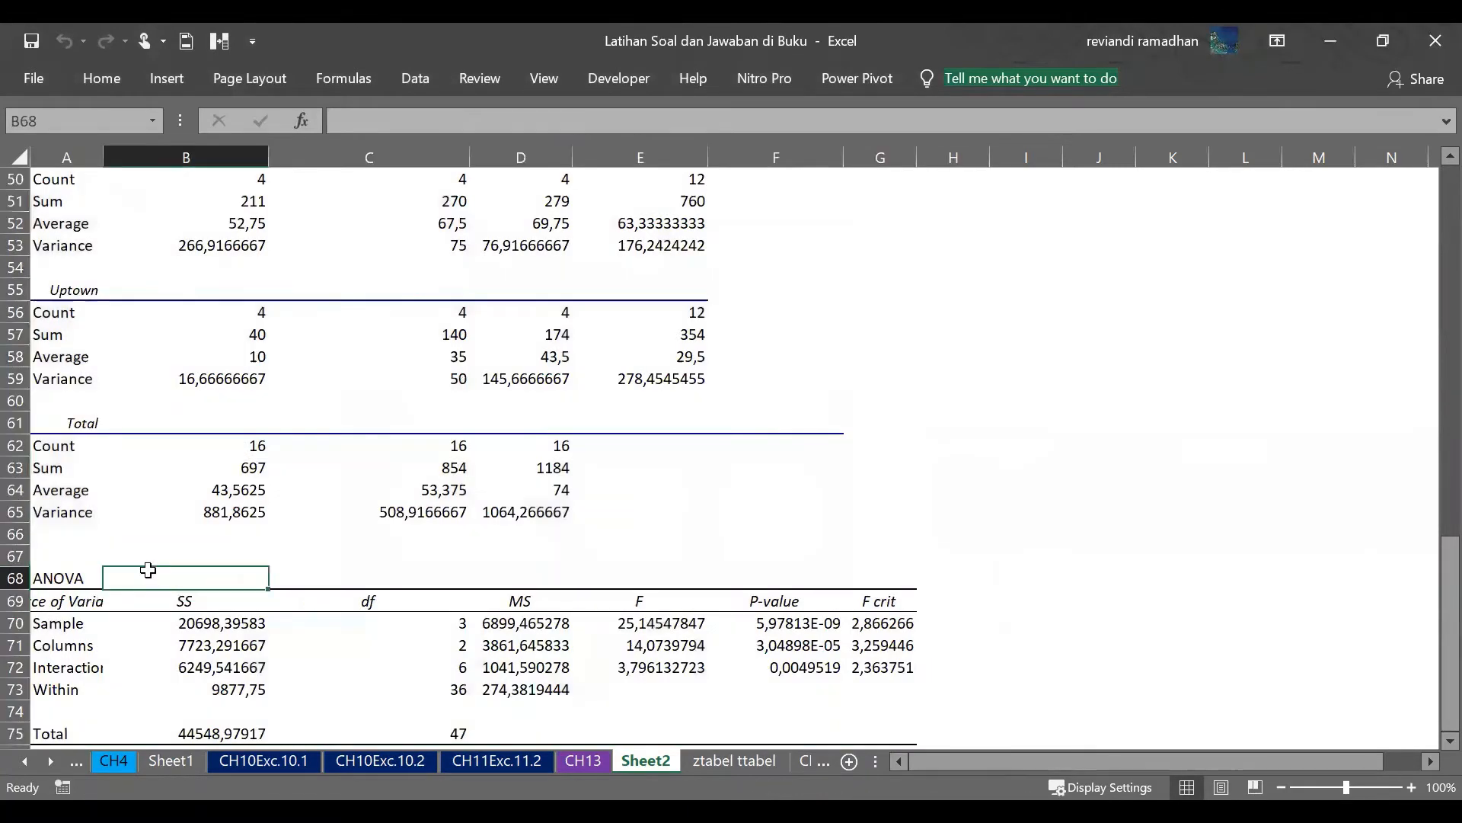
key(Down)
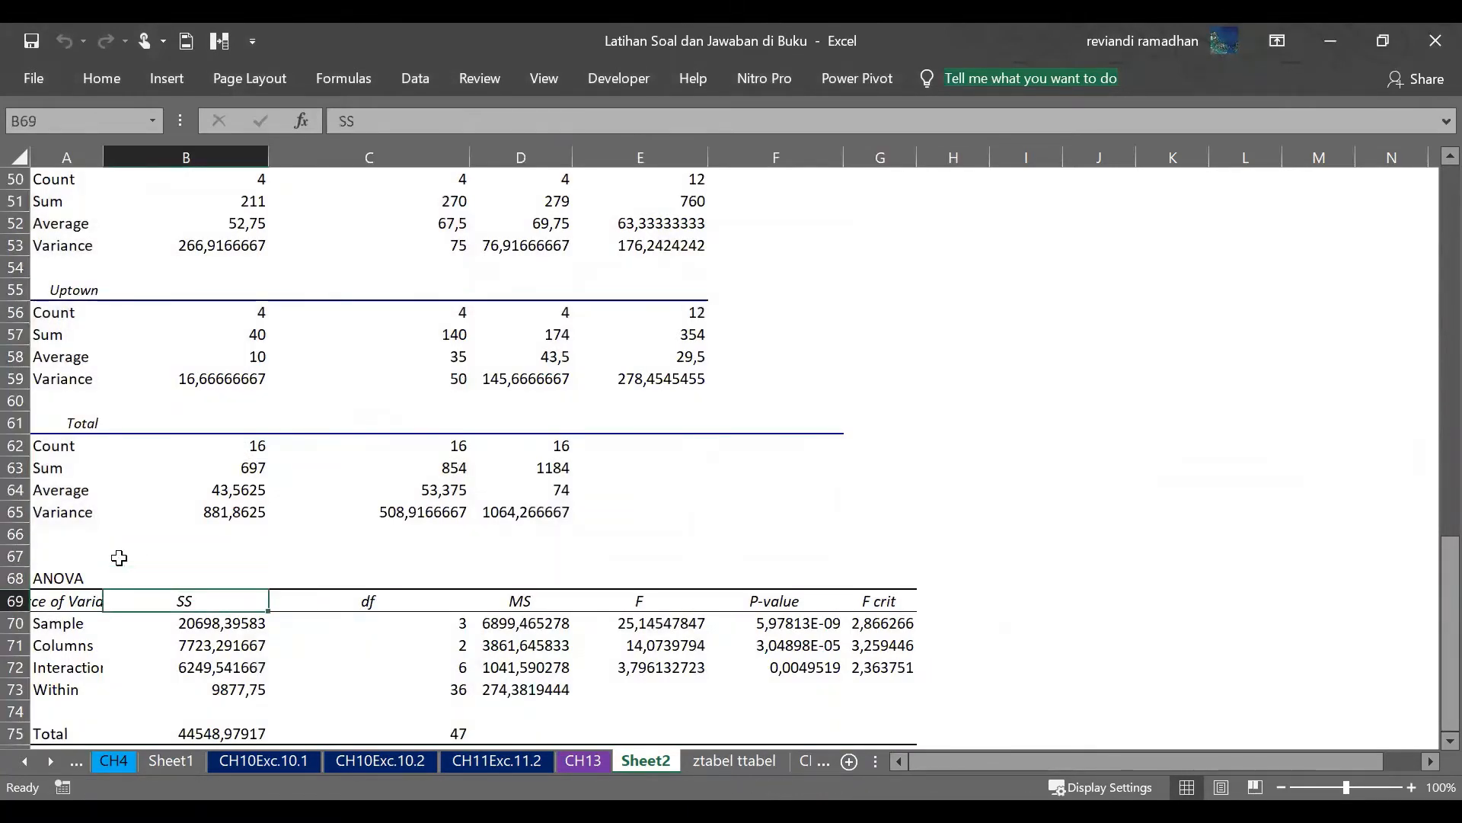
scroll(119, 559, down, 3)
click(64, 399)
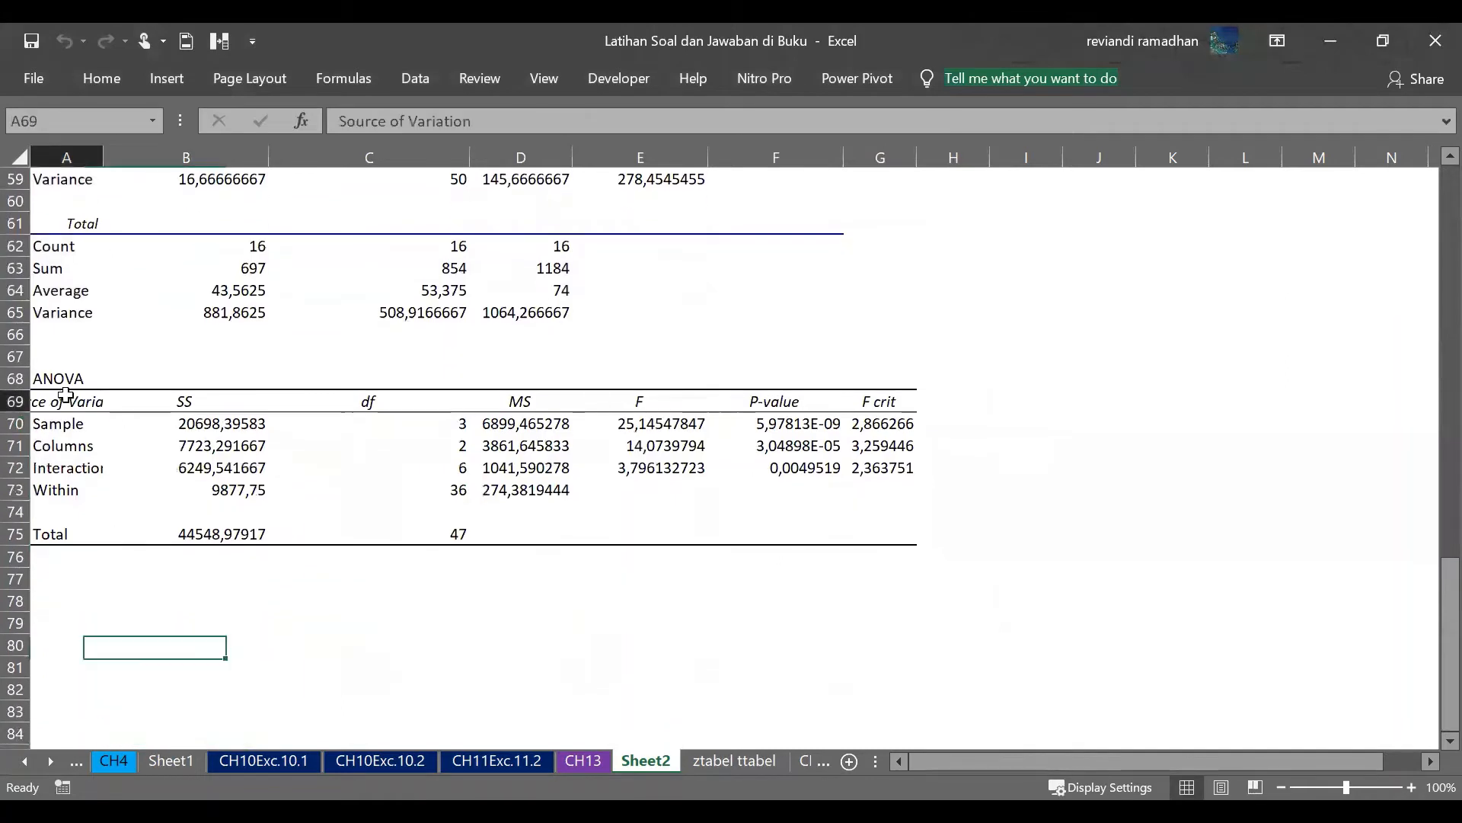
double_click(58, 379)
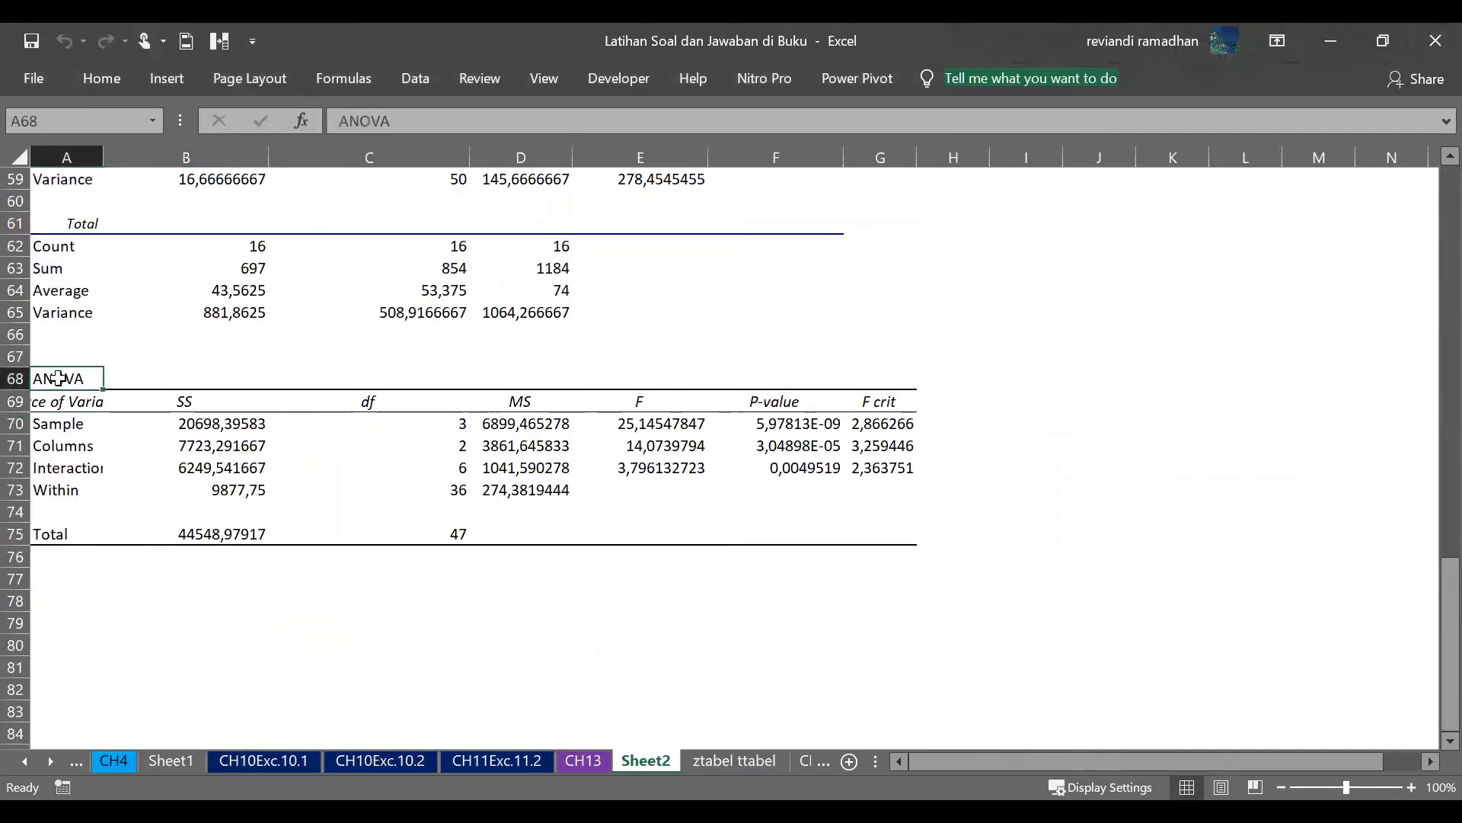
click(137, 386)
- Extend the Sample label in A70 to read "Sample (Faktor B)"
click(55, 424)
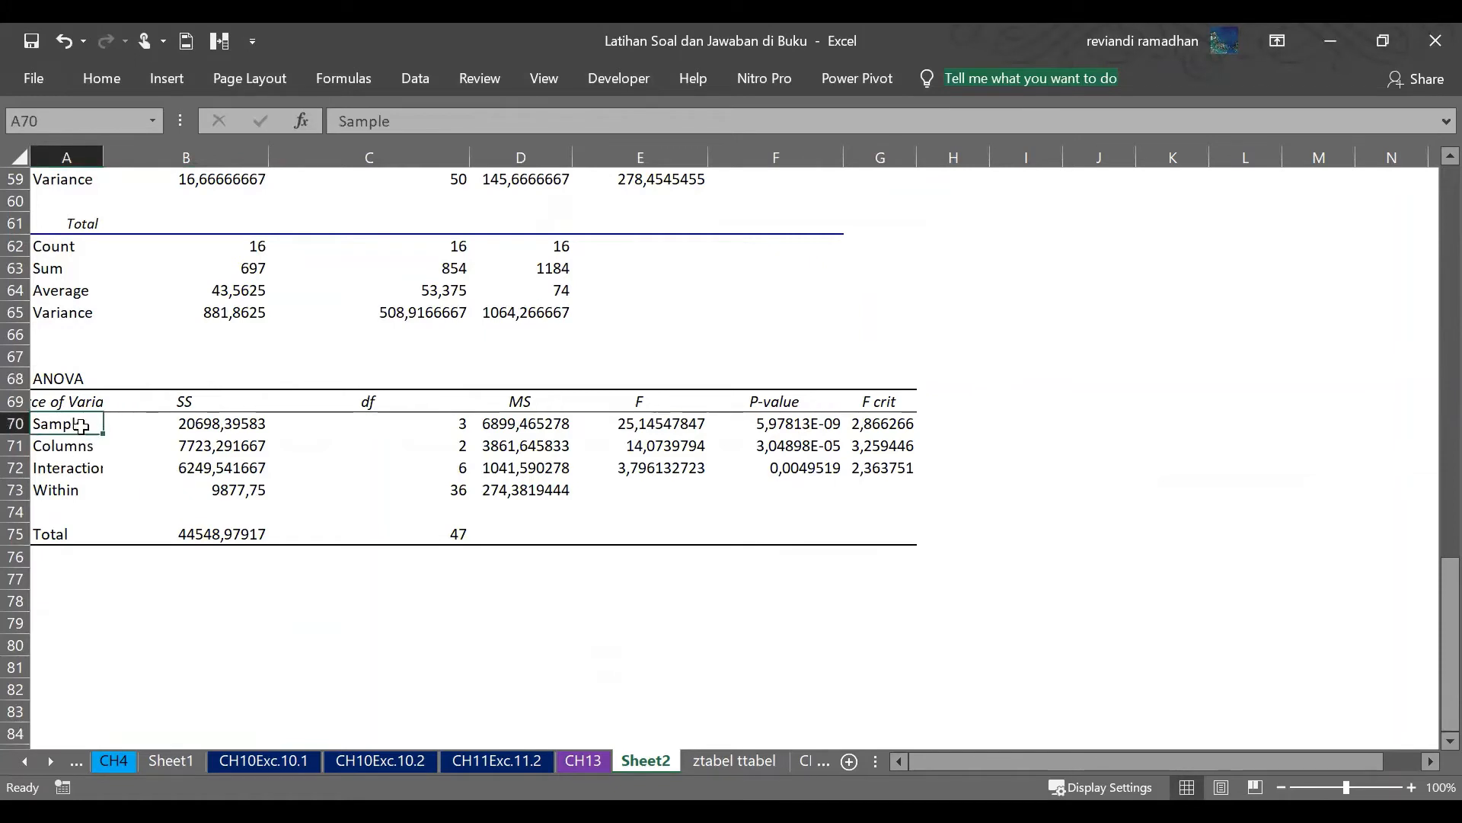
double_click(85, 425)
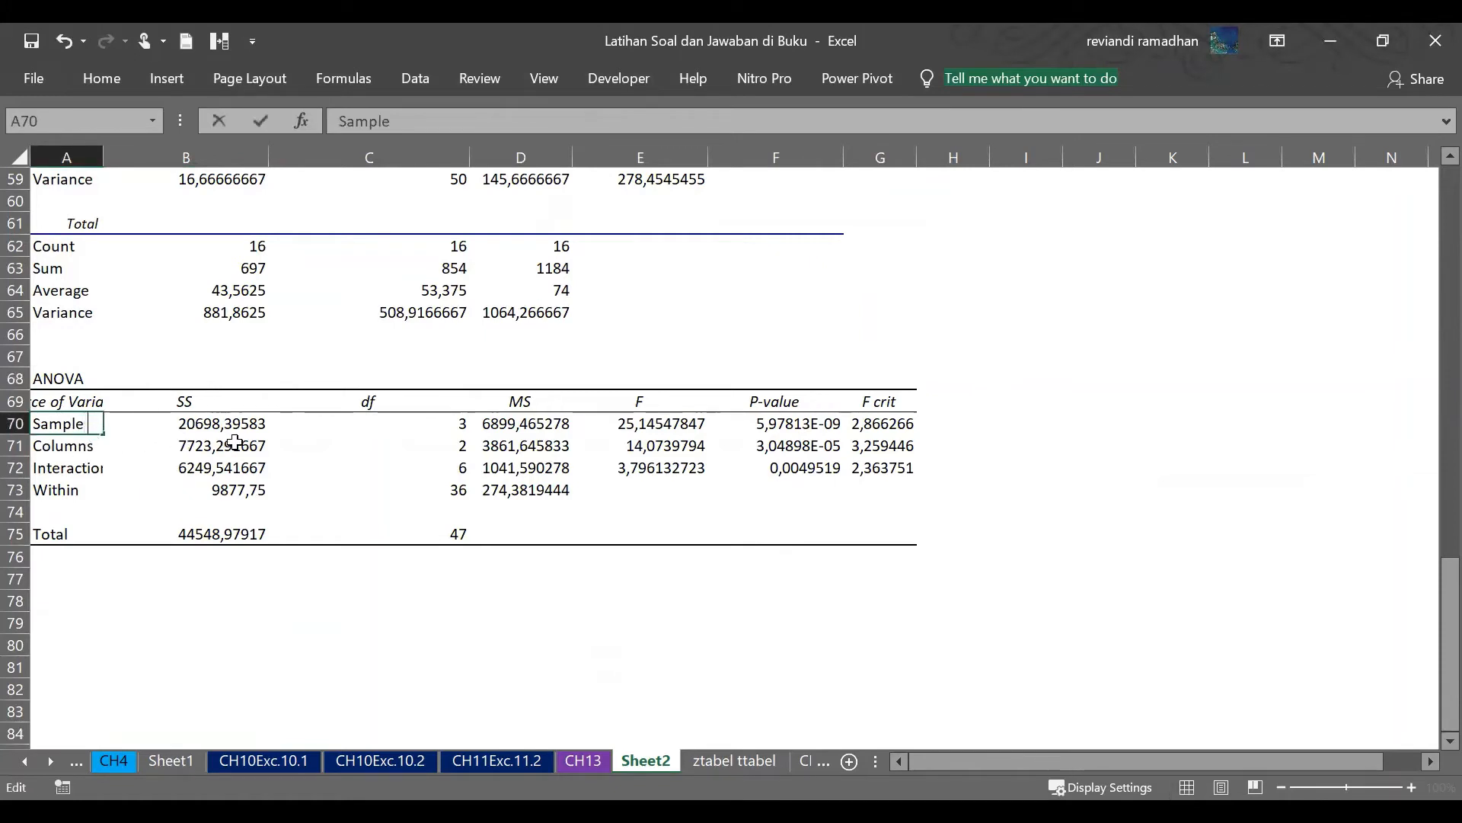
text((Faktor B)
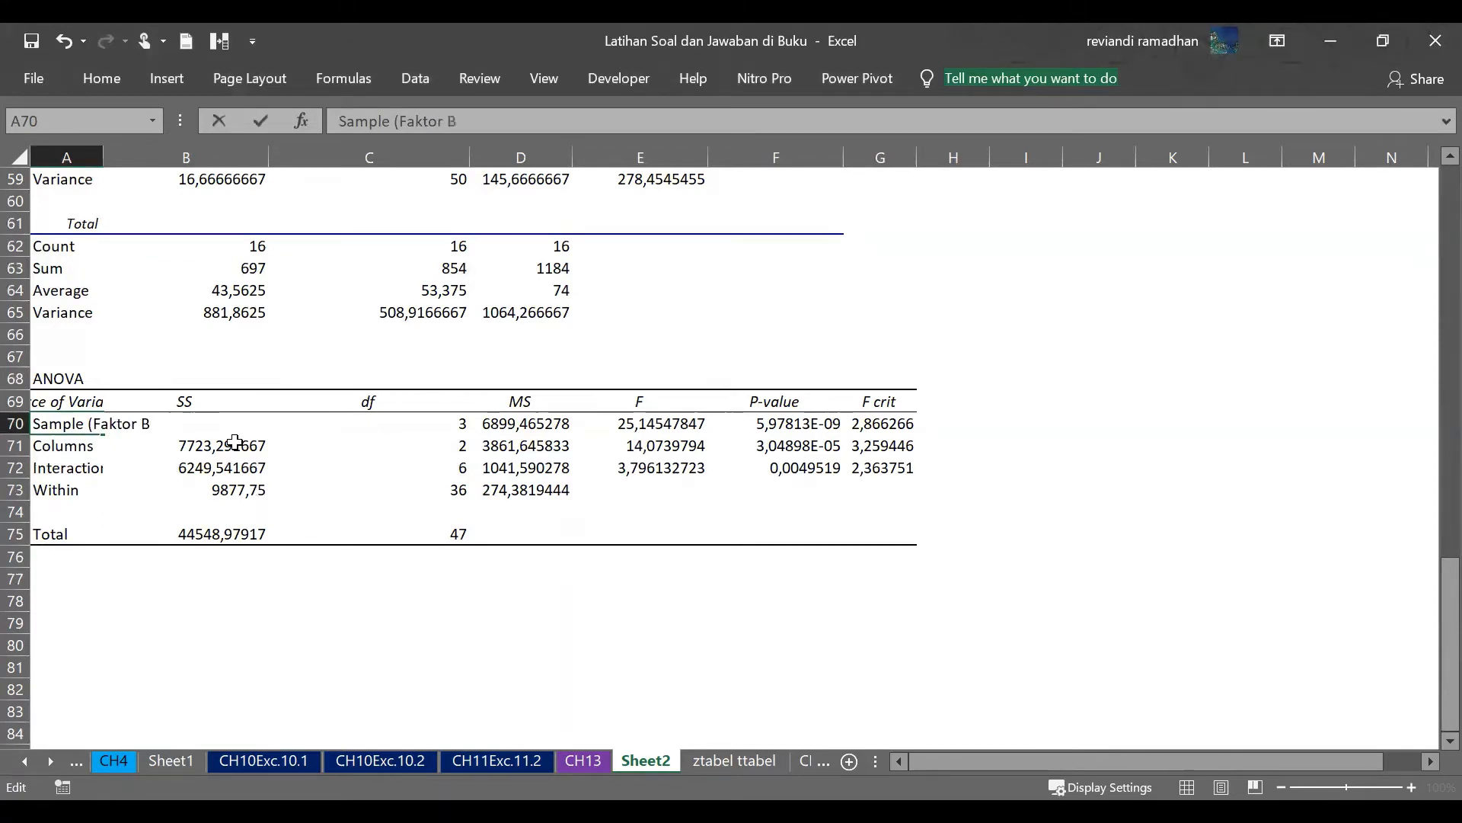
click(227, 555)
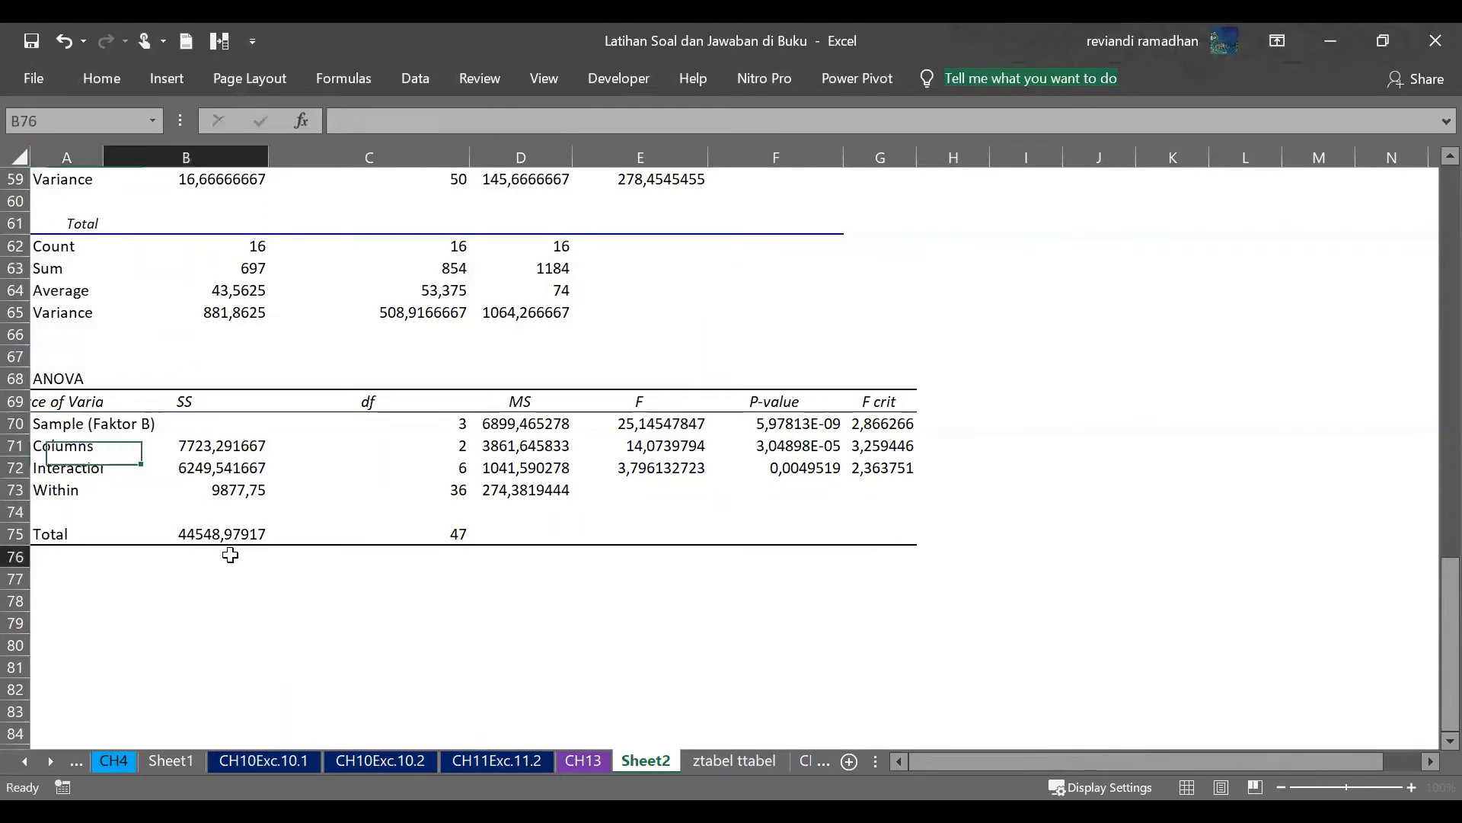
- Widen column A to fit the source labels and change the Columns label in A71 to "Columns (Faktor A)"
click(89, 448)
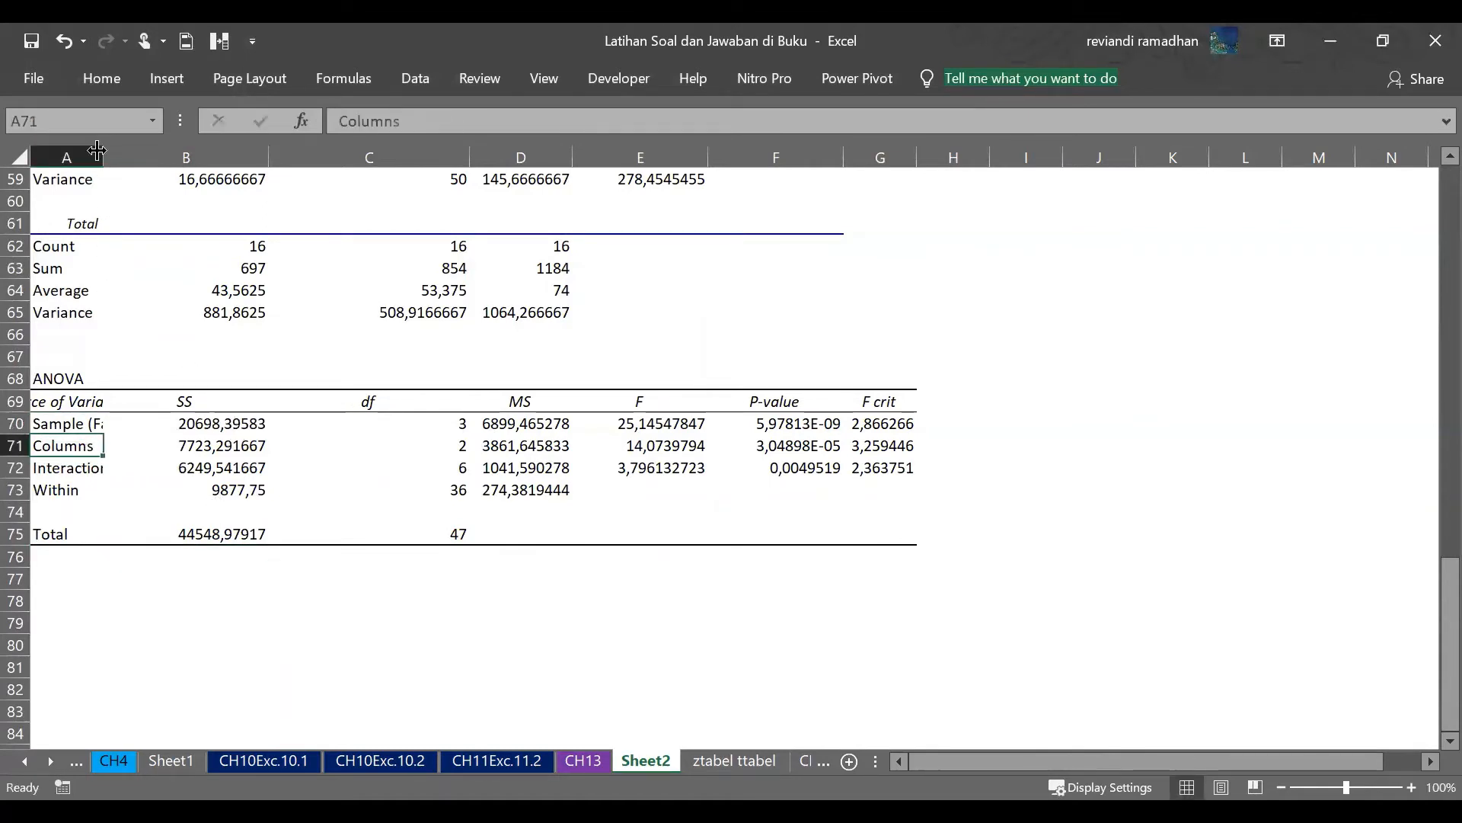
drag(98, 148, 165, 191)
key(Down)
key(Down)
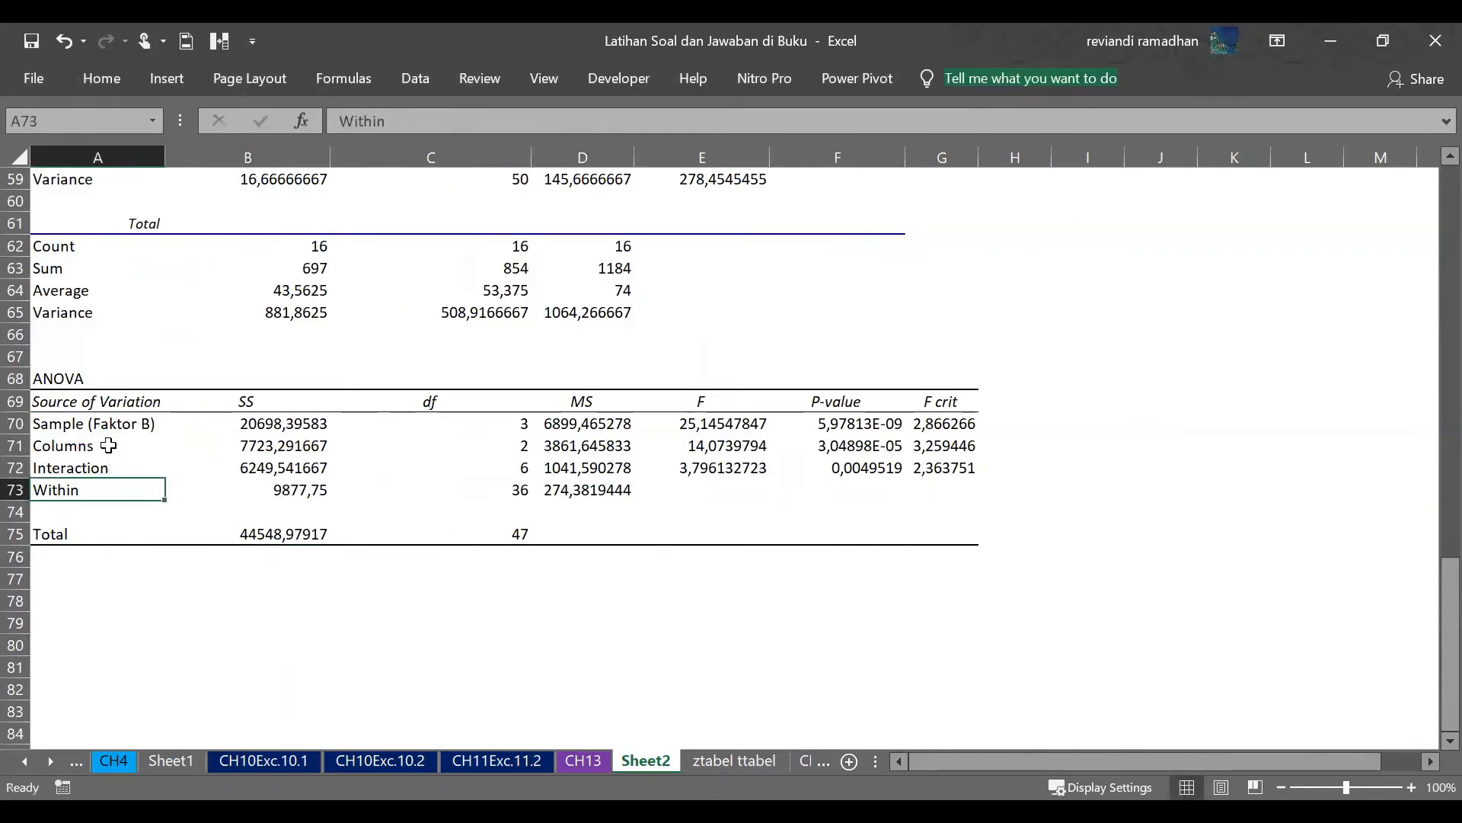
double_click(109, 445)
text((Fa)
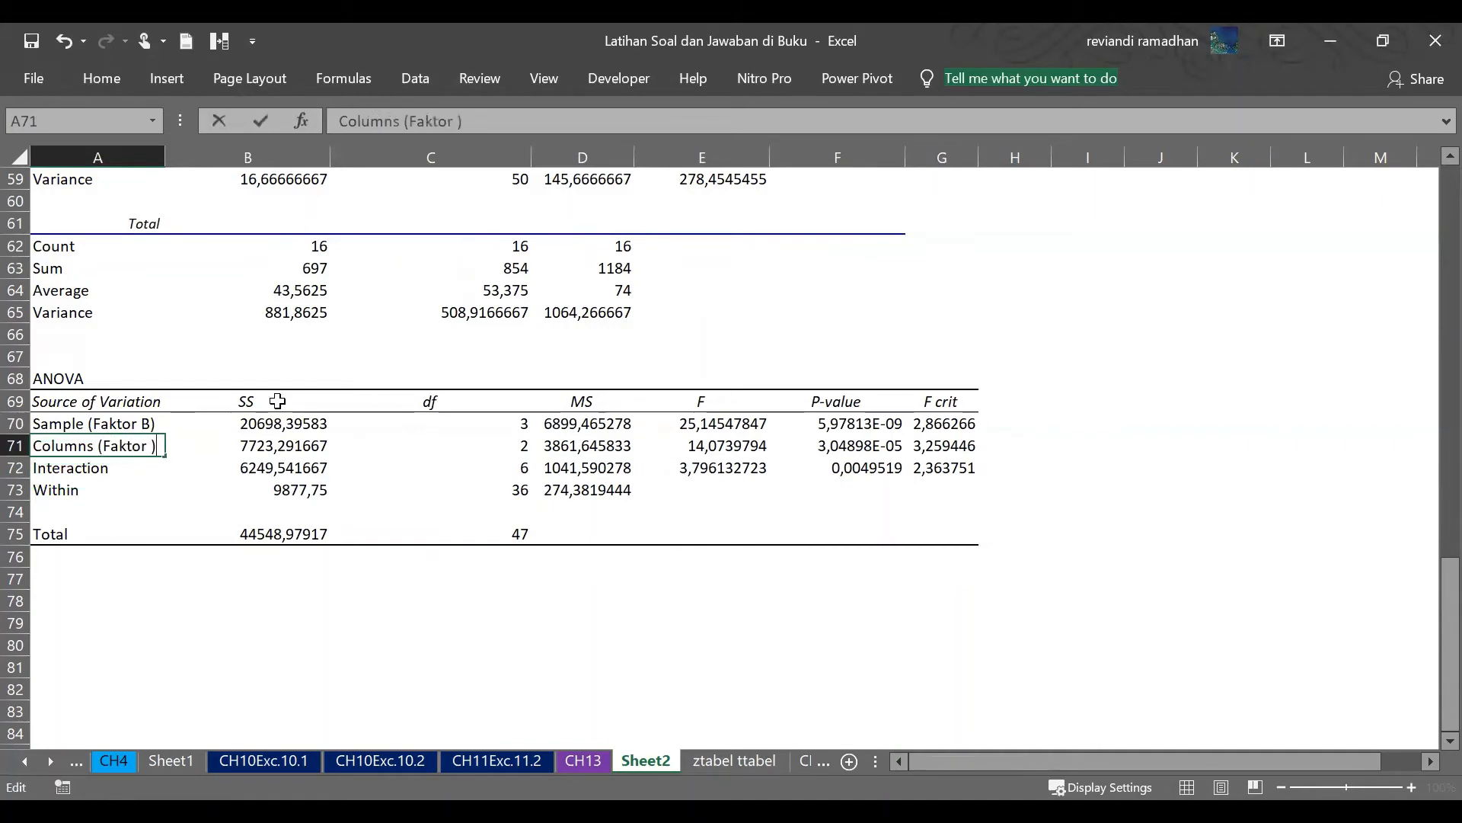
text(ktor A))
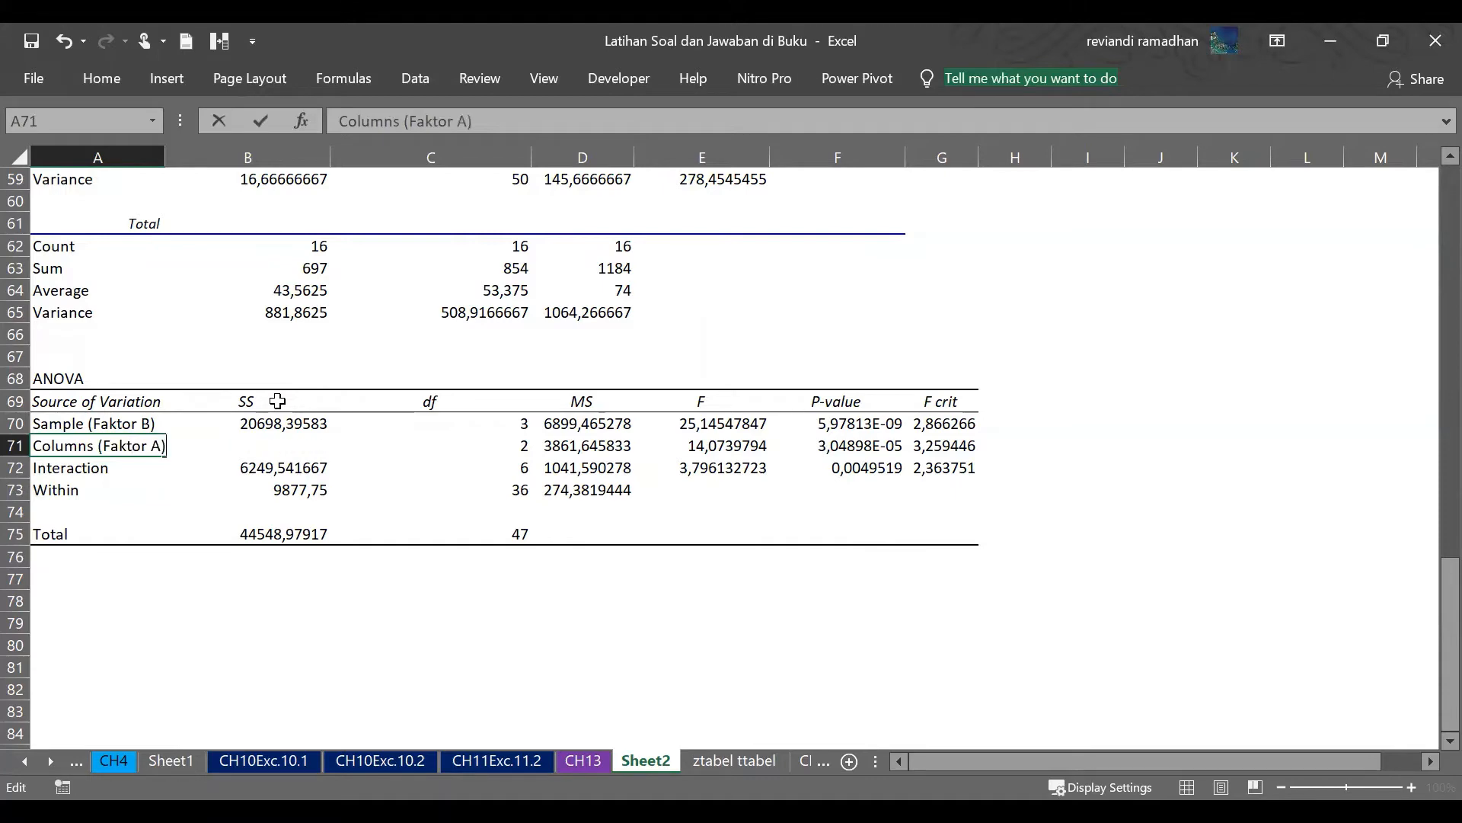
key(Return)
- Compare the Sample (Faktor B) and Columns (Faktor A) labels with the income and zonal location factors in the data table
scroll(329, 444, up, 19)
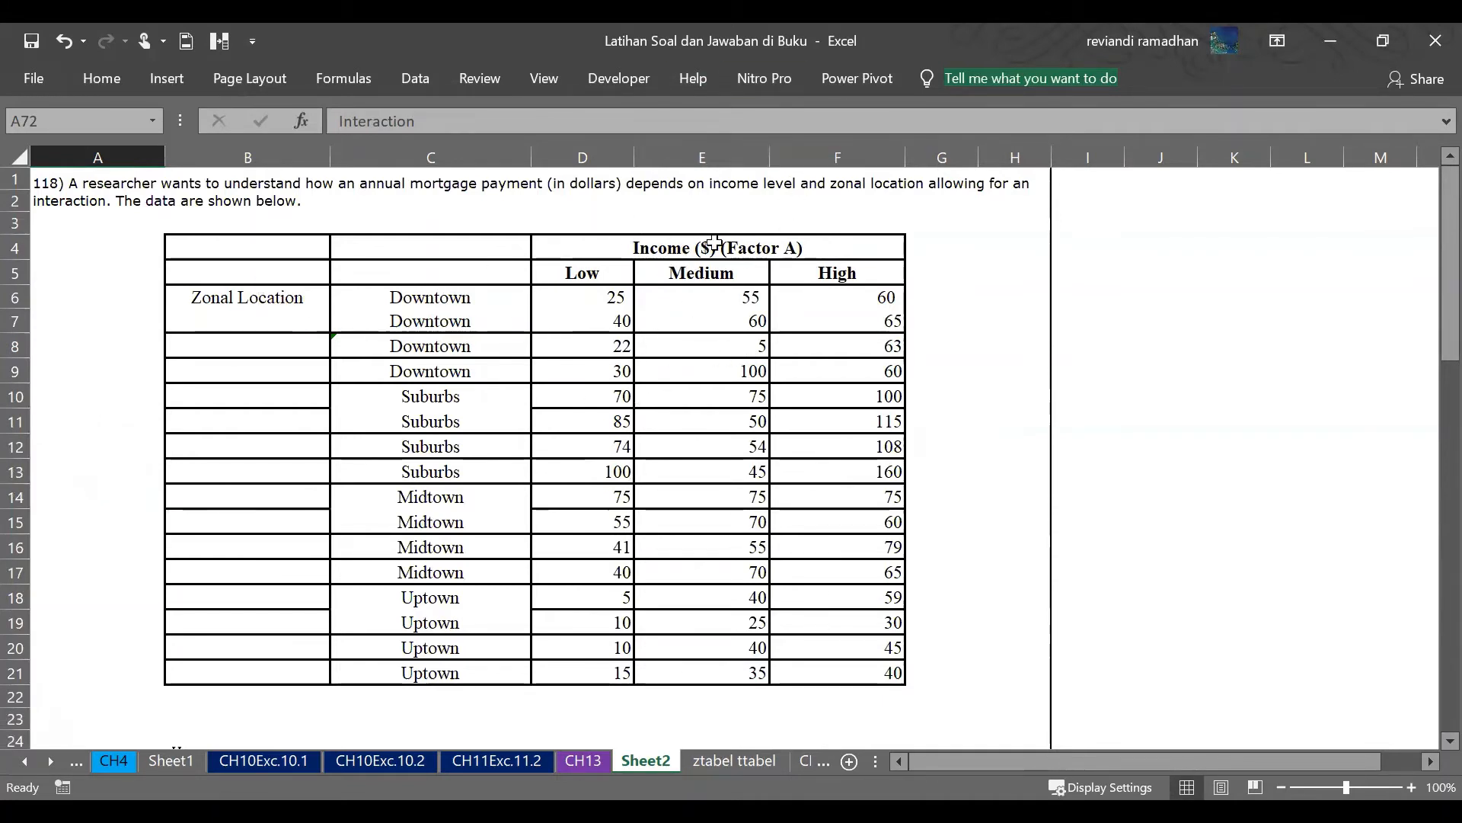
click(290, 318)
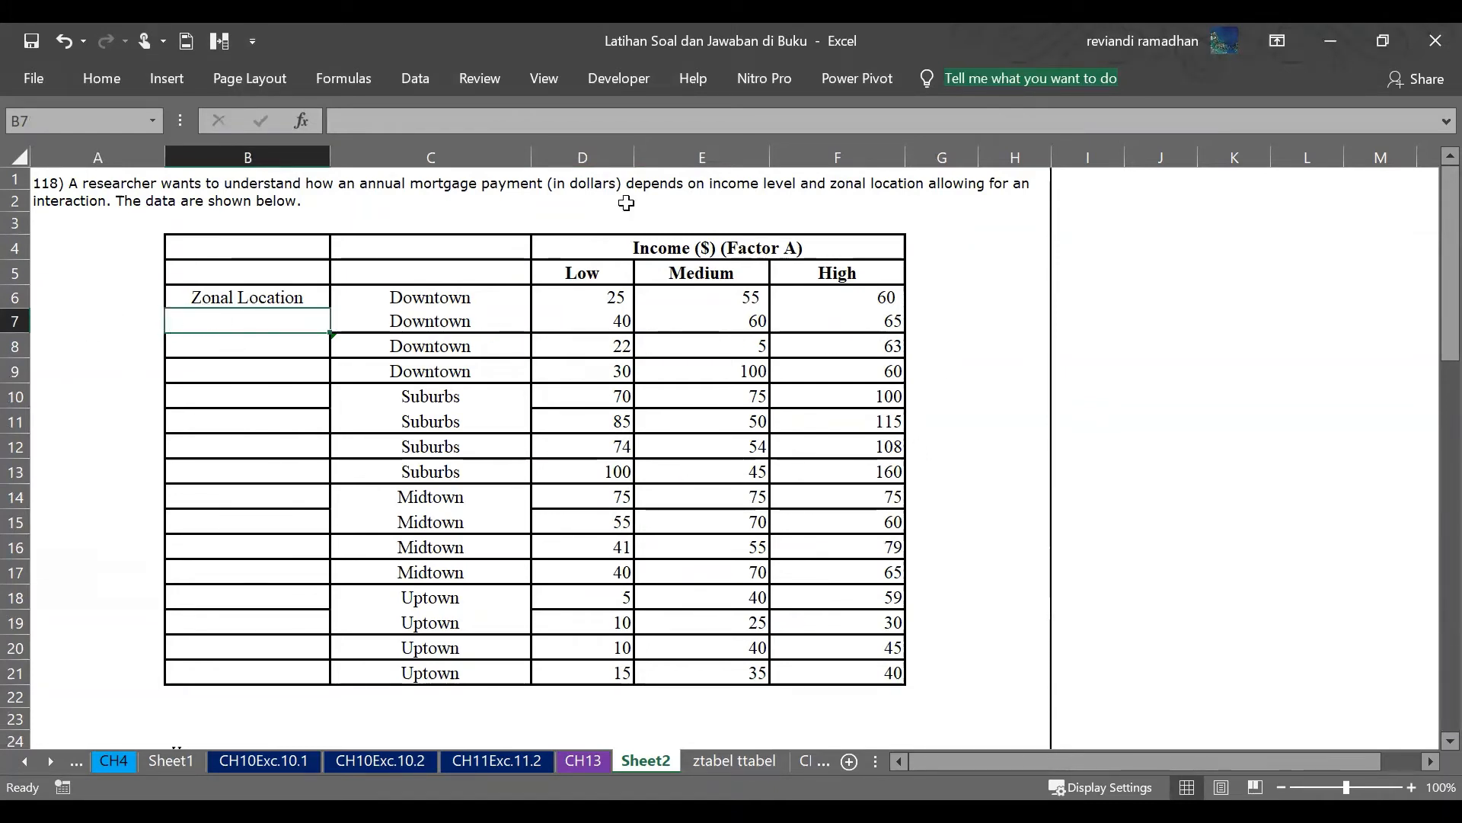
scroll(535, 610, down, 20)
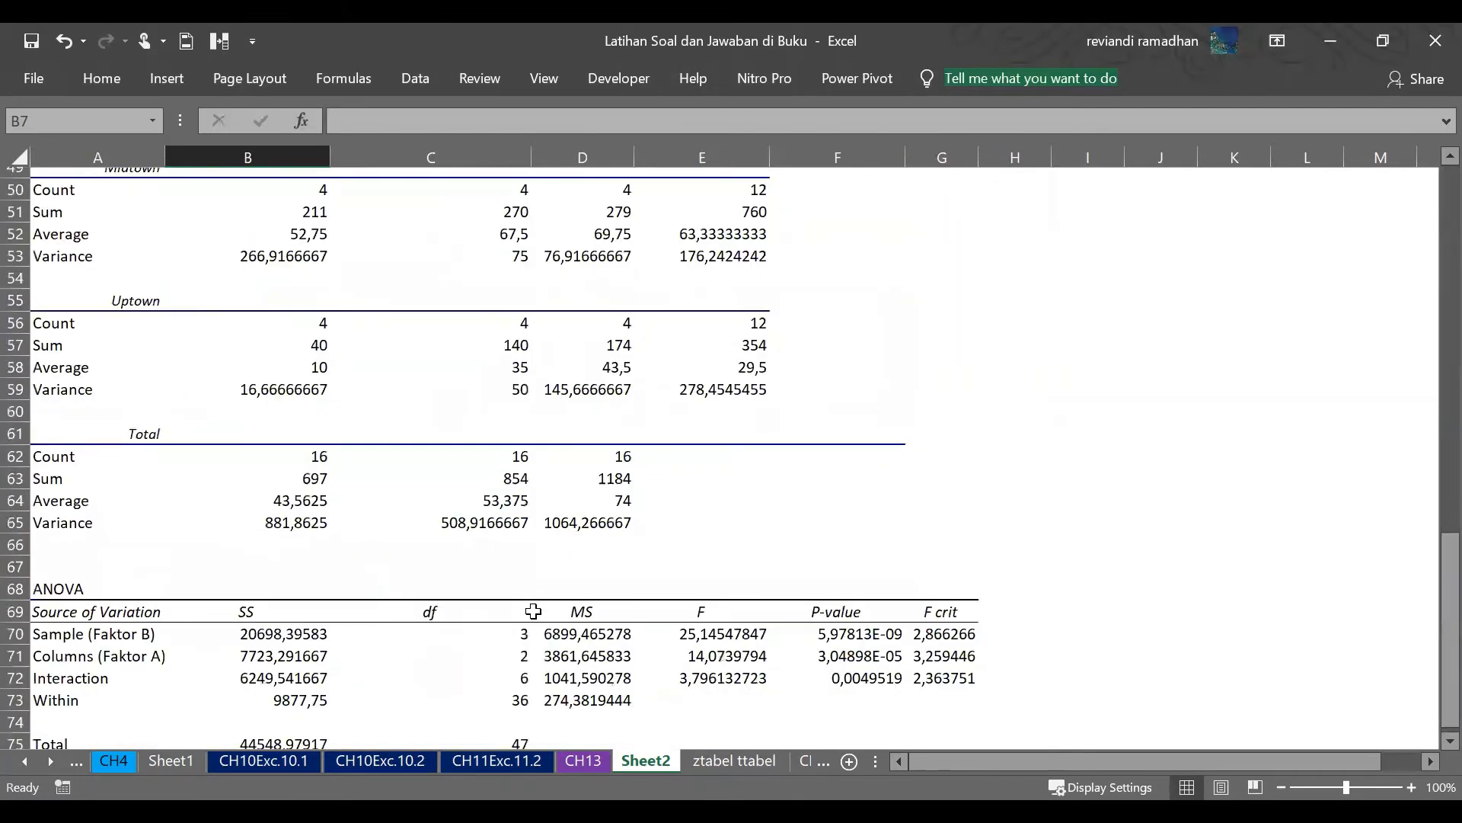
scroll(535, 611, up, 17)
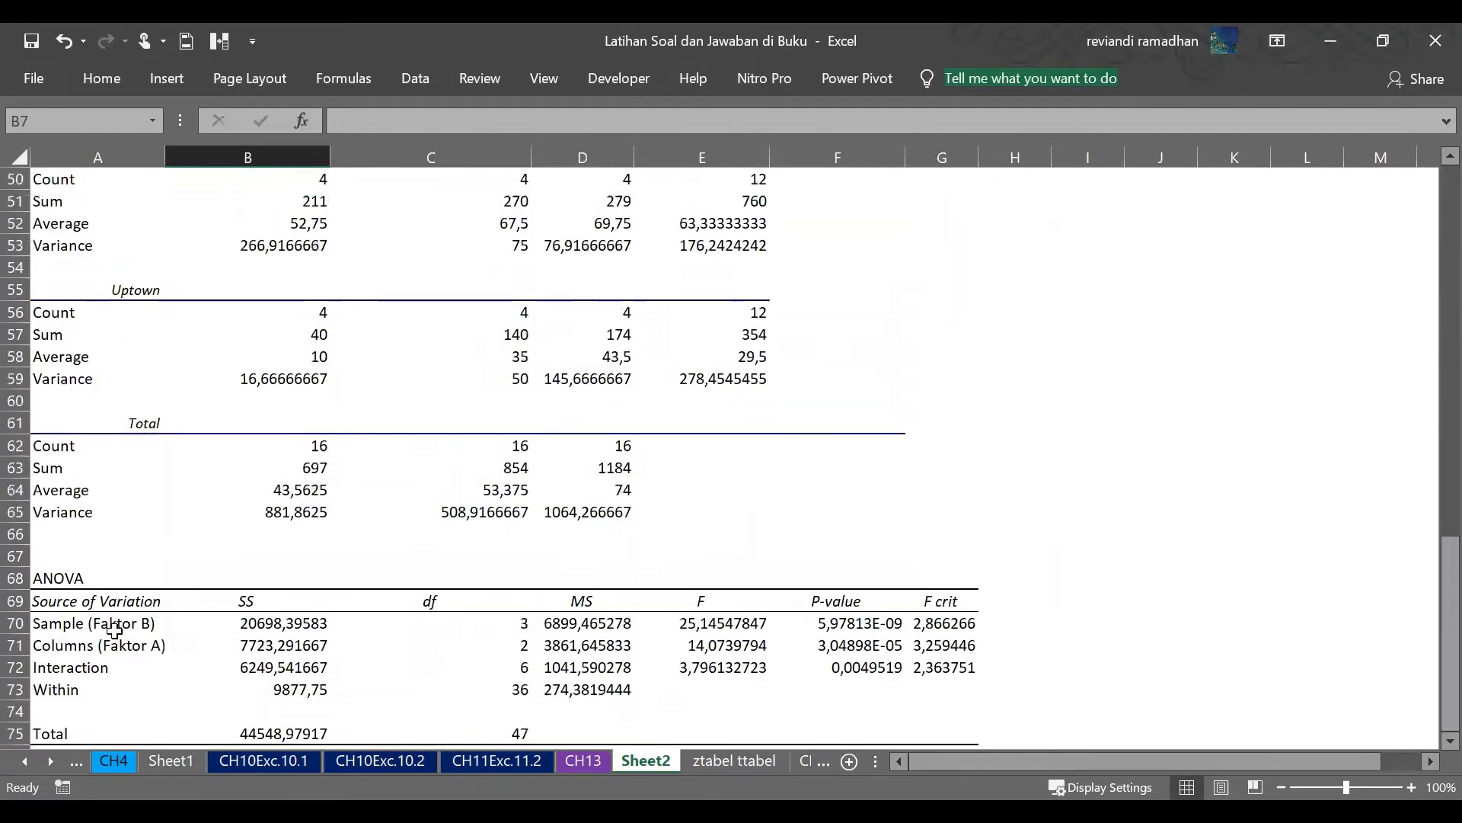
click(99, 623)
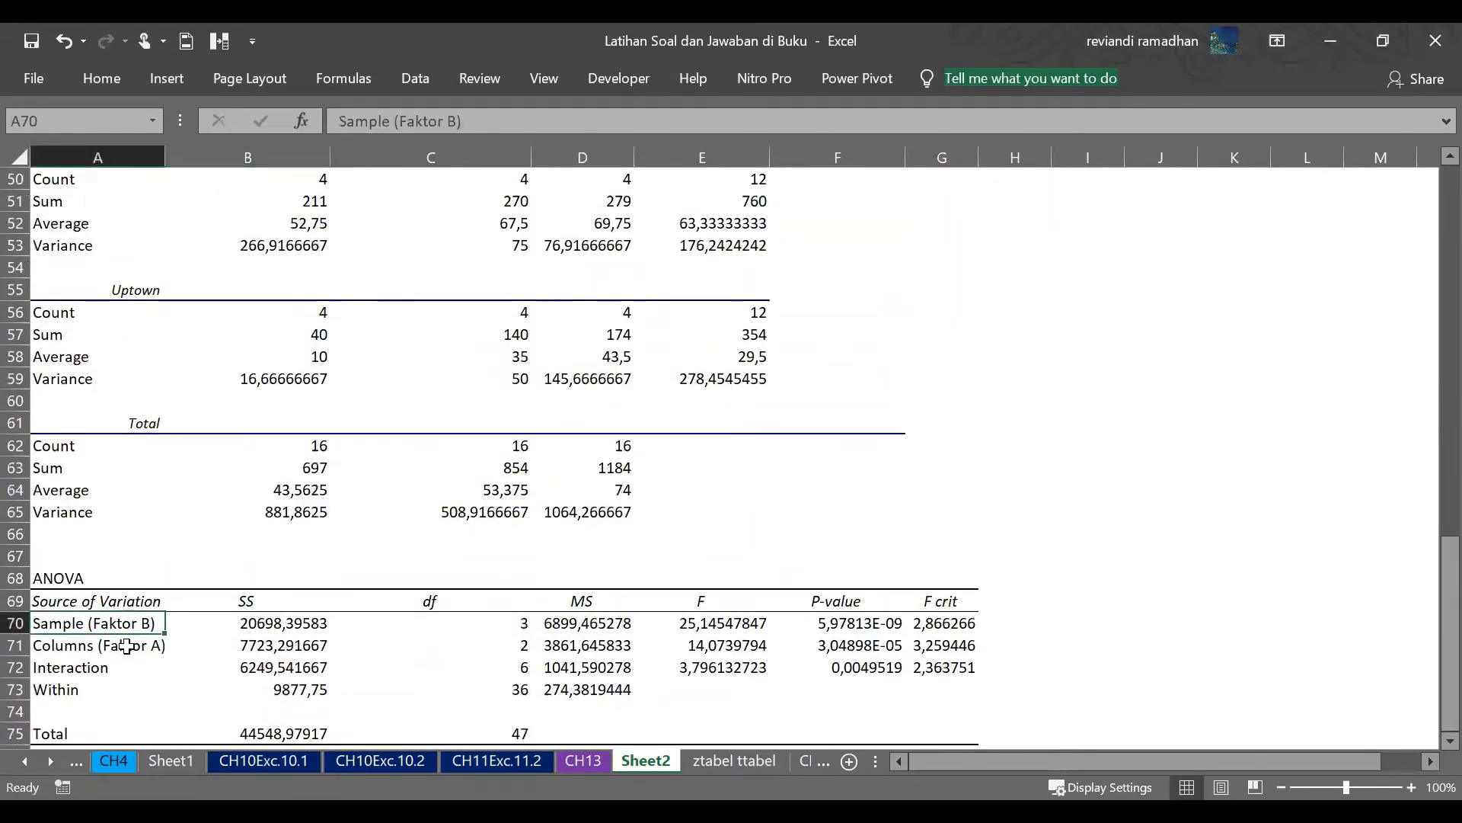
click(73, 647)
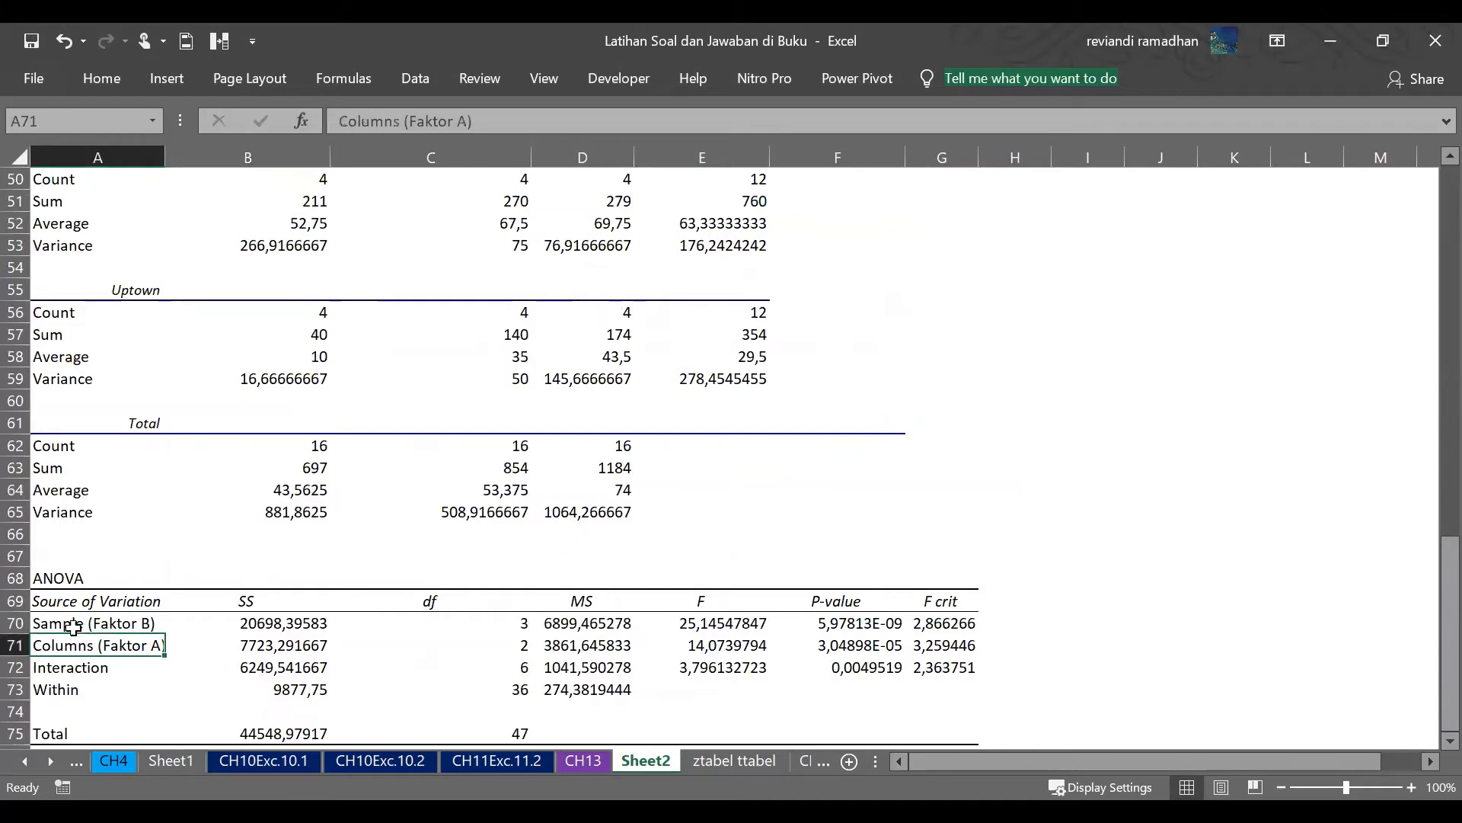
click(77, 629)
click(81, 645)
- Fill the three source labels in A70:A72 with yellow
drag(58, 621, 67, 664)
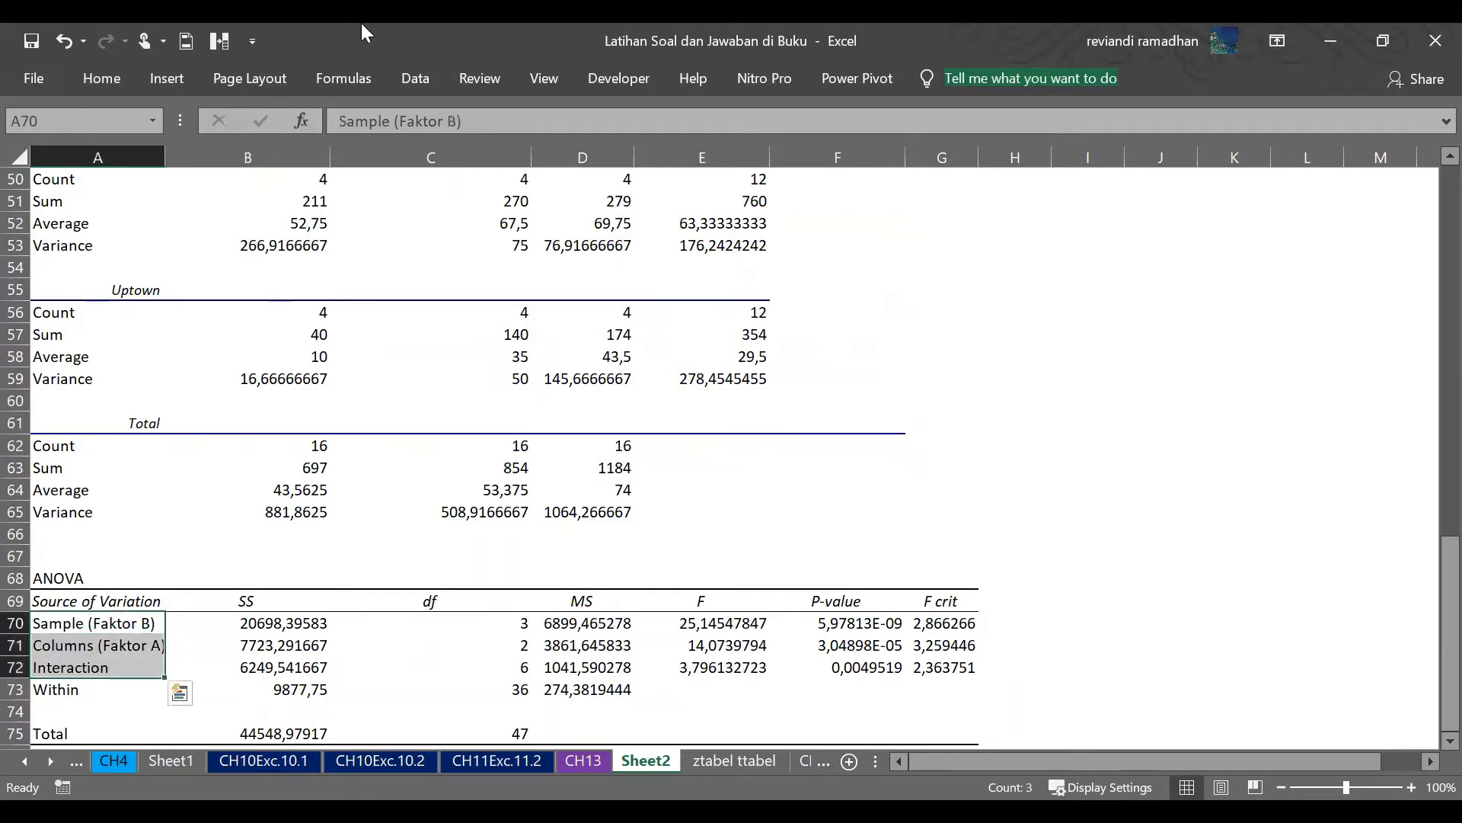
click(96, 86)
click(268, 156)
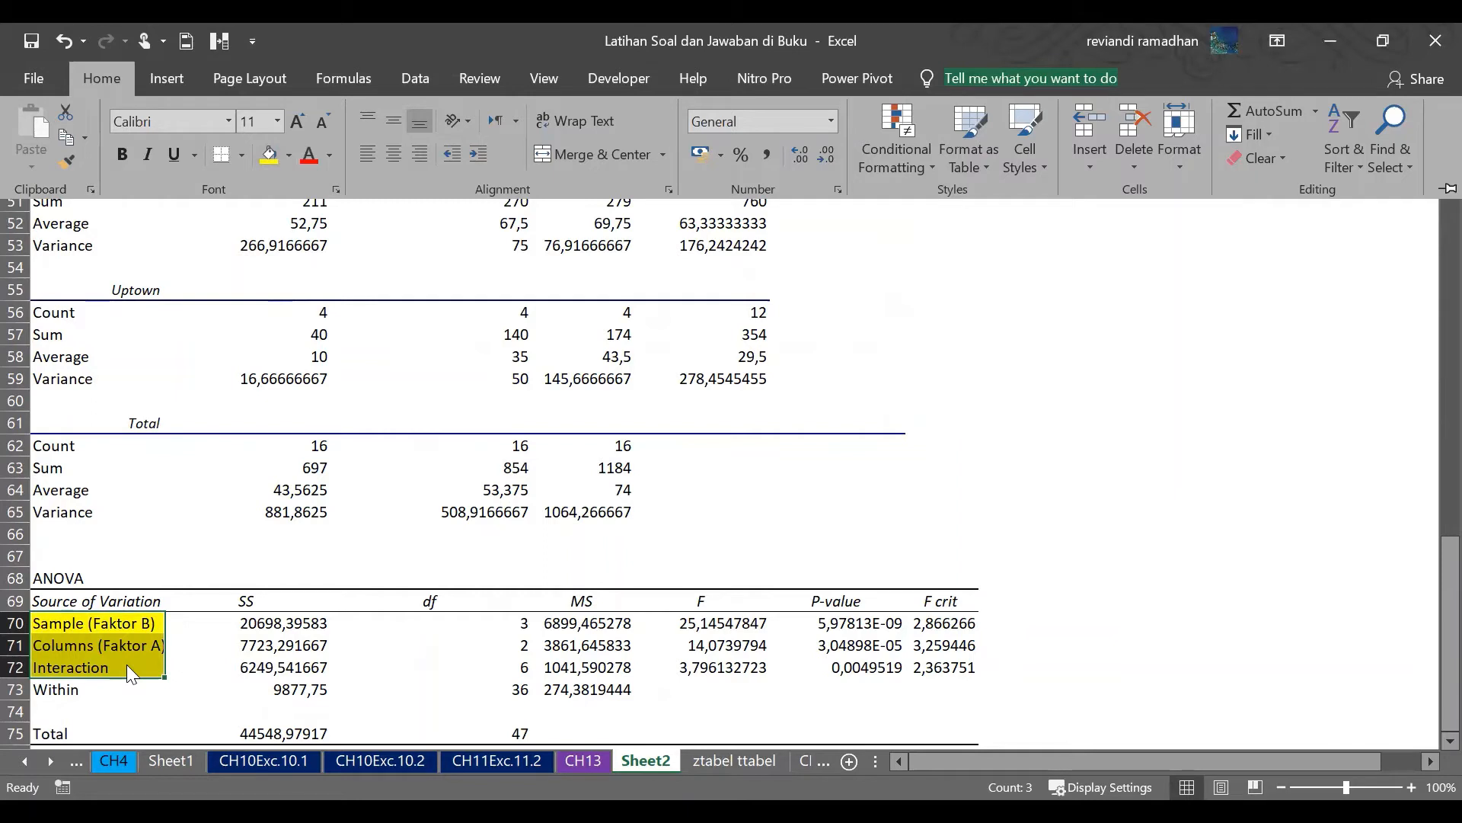
key(ctrl+F1)
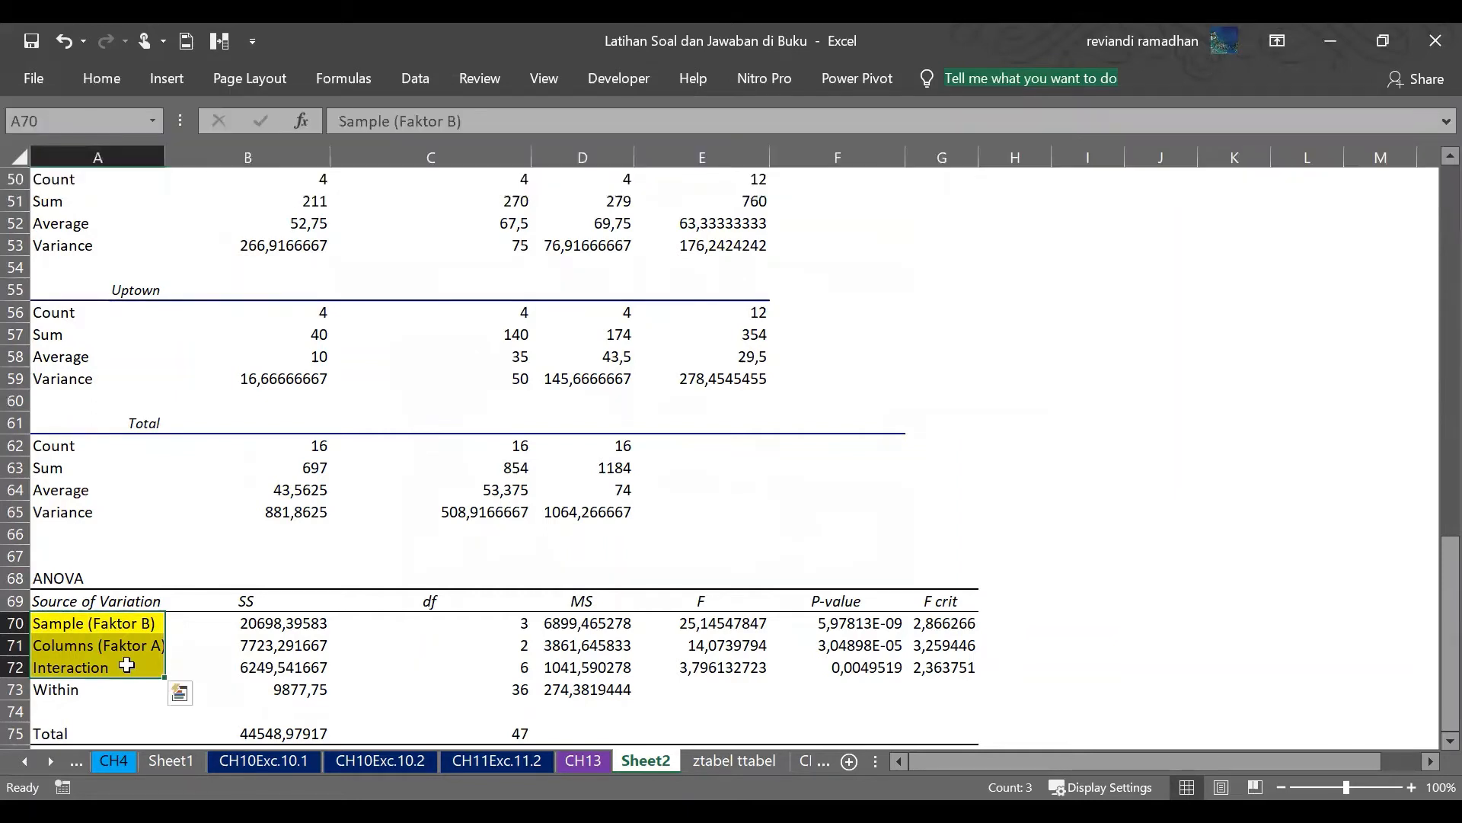
- Review the Columns (Faktor A) row of the ANOVA table against the income data and the hypotheses in rows 24 to 32
click(65, 657)
drag(69, 646, 846, 646)
scroll(737, 610, up, 16)
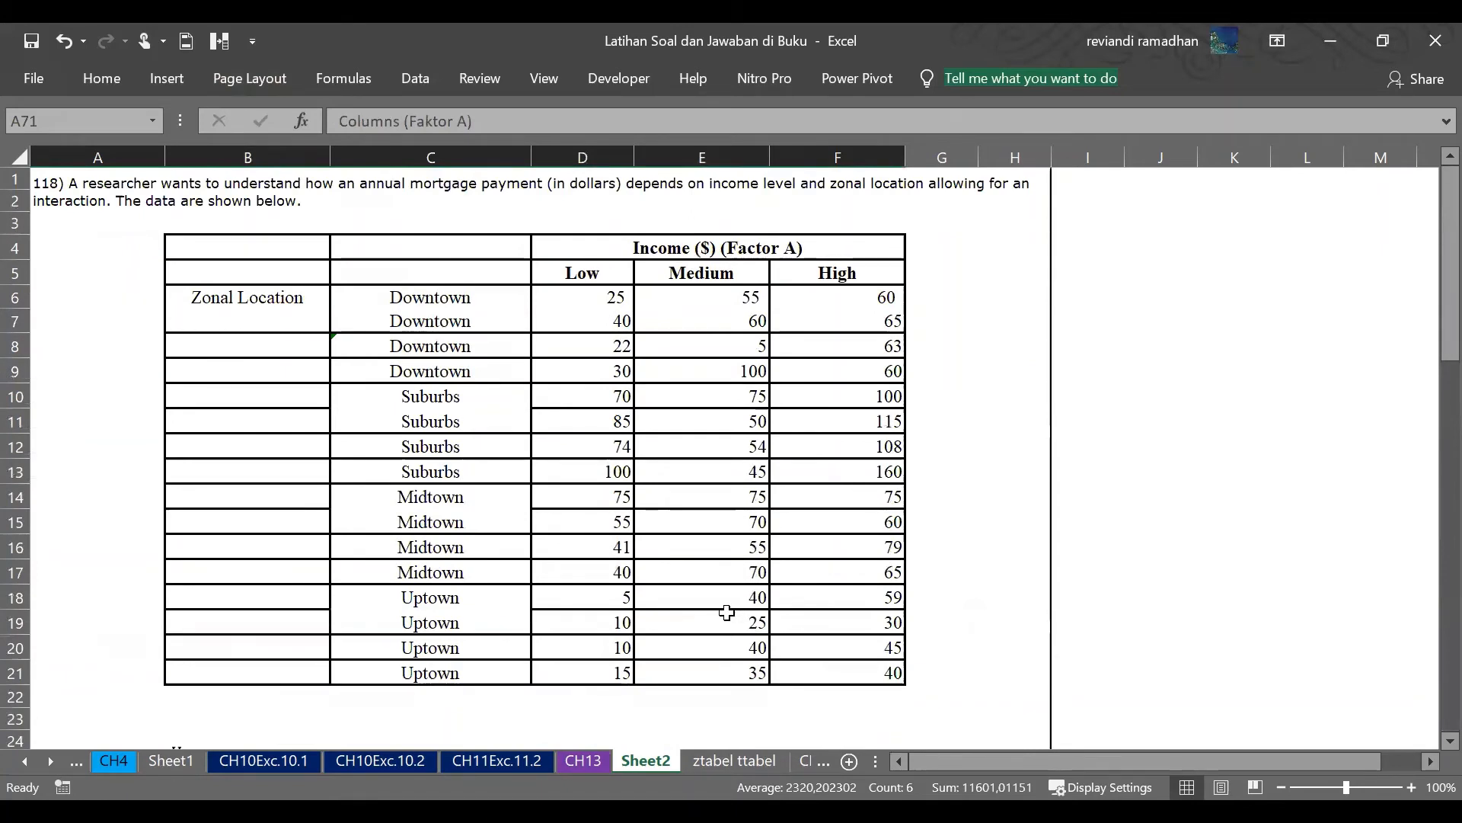
scroll(581, 419, down, 14)
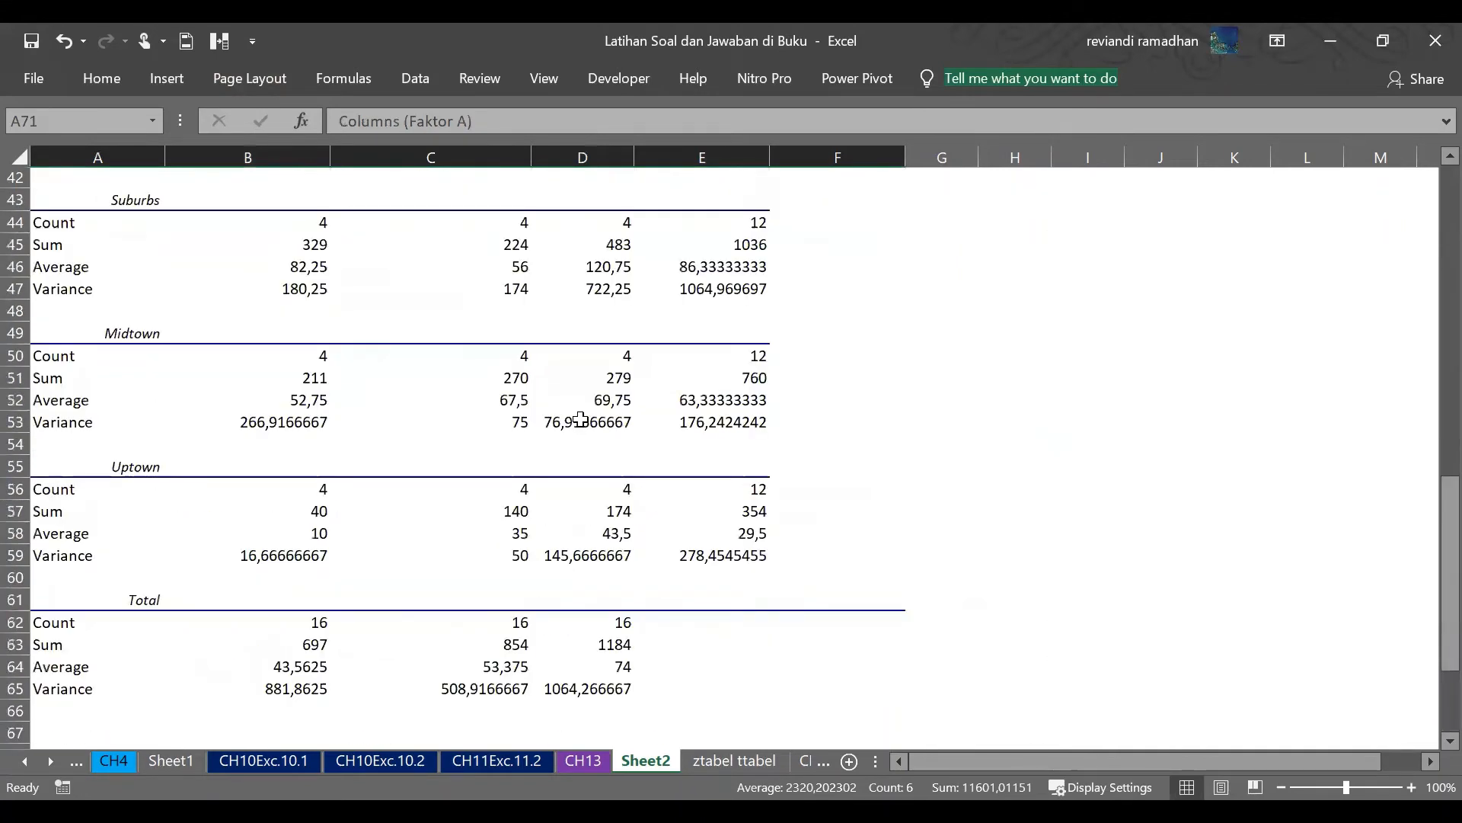
scroll(581, 419, down, 3)
scroll(583, 564, up, 16)
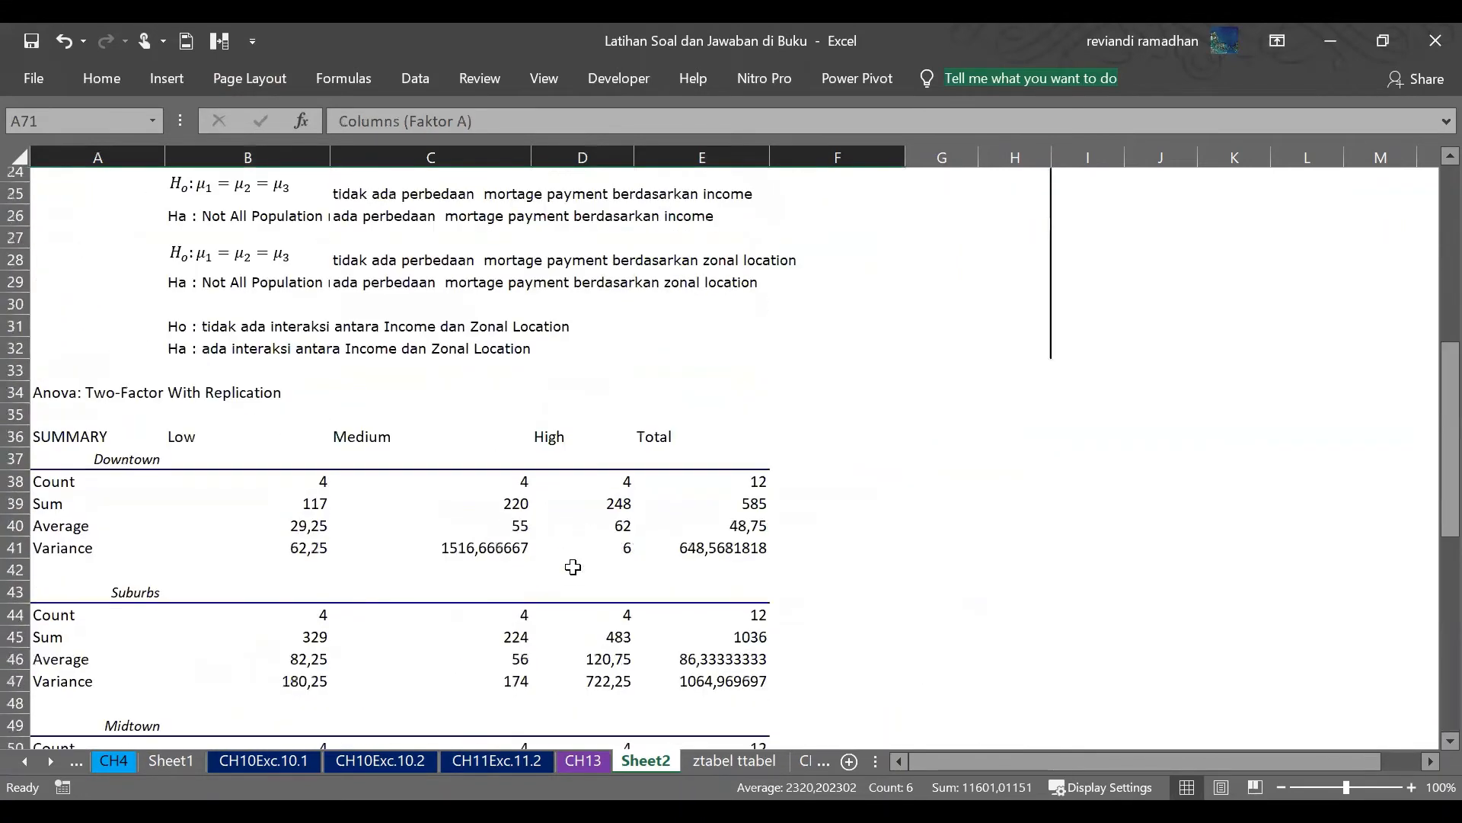
click(421, 615)
key(Down)
key(Down)
key(Down)
key(Down)
key(Down)
key(Down)
key(Down)
key(Down)
key(Down)
key(Down)
key(Down)
key(Down)
key(Down)
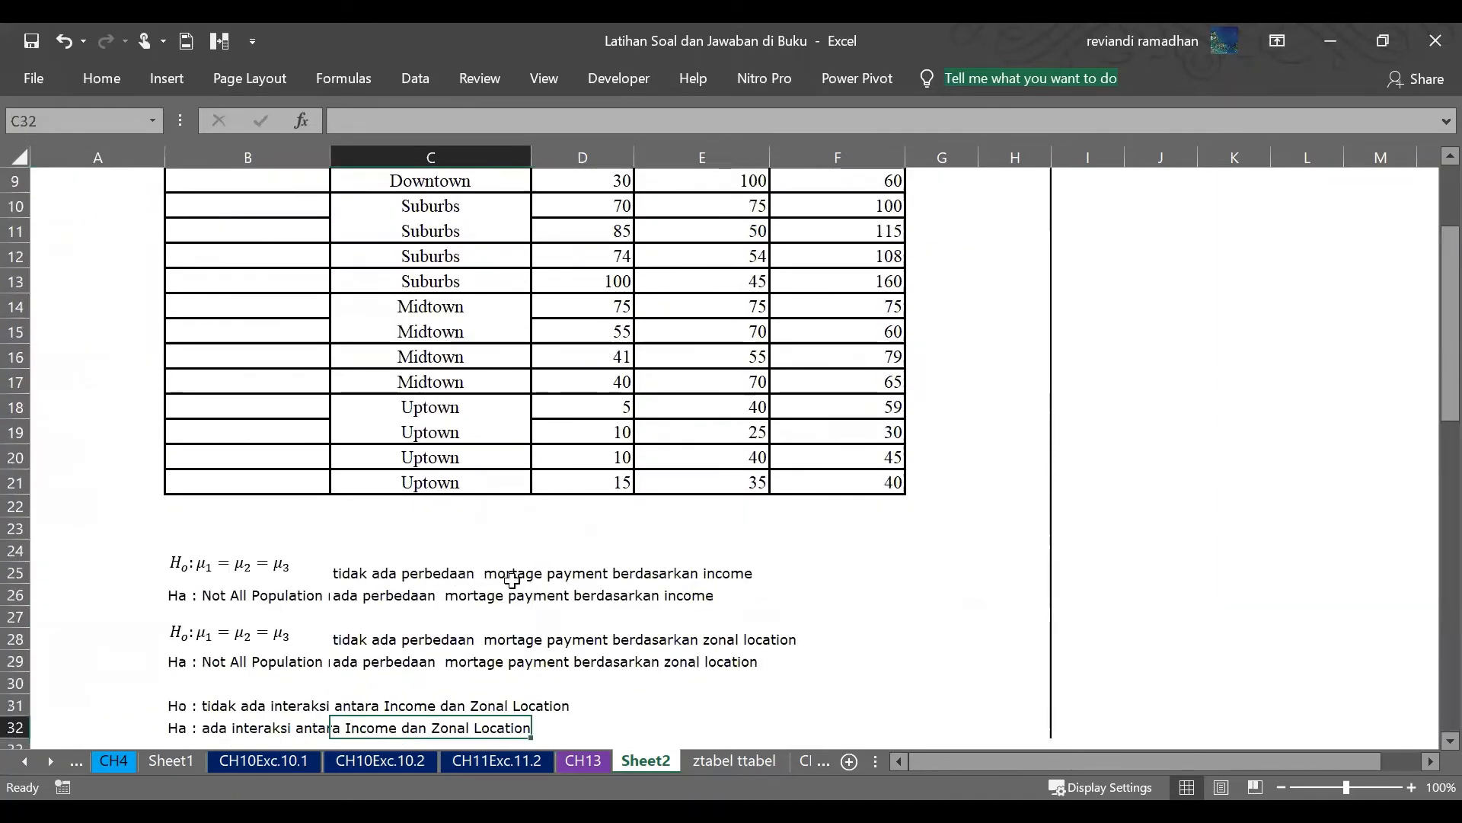
scroll(654, 578, down, 17)
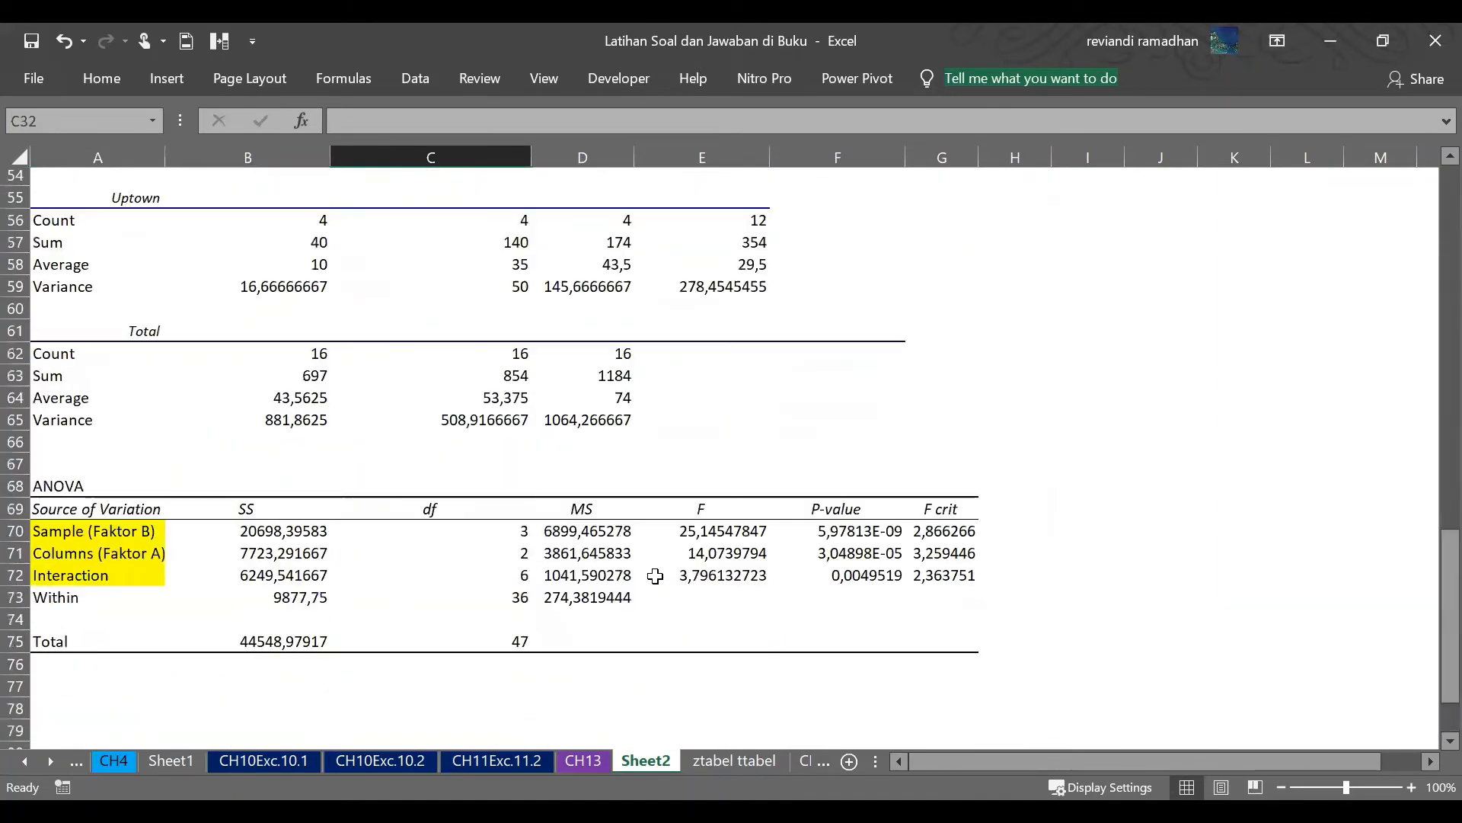
- Format the P-values in F70:F72 in comma style with four decimal places
drag(101, 445, 930, 446)
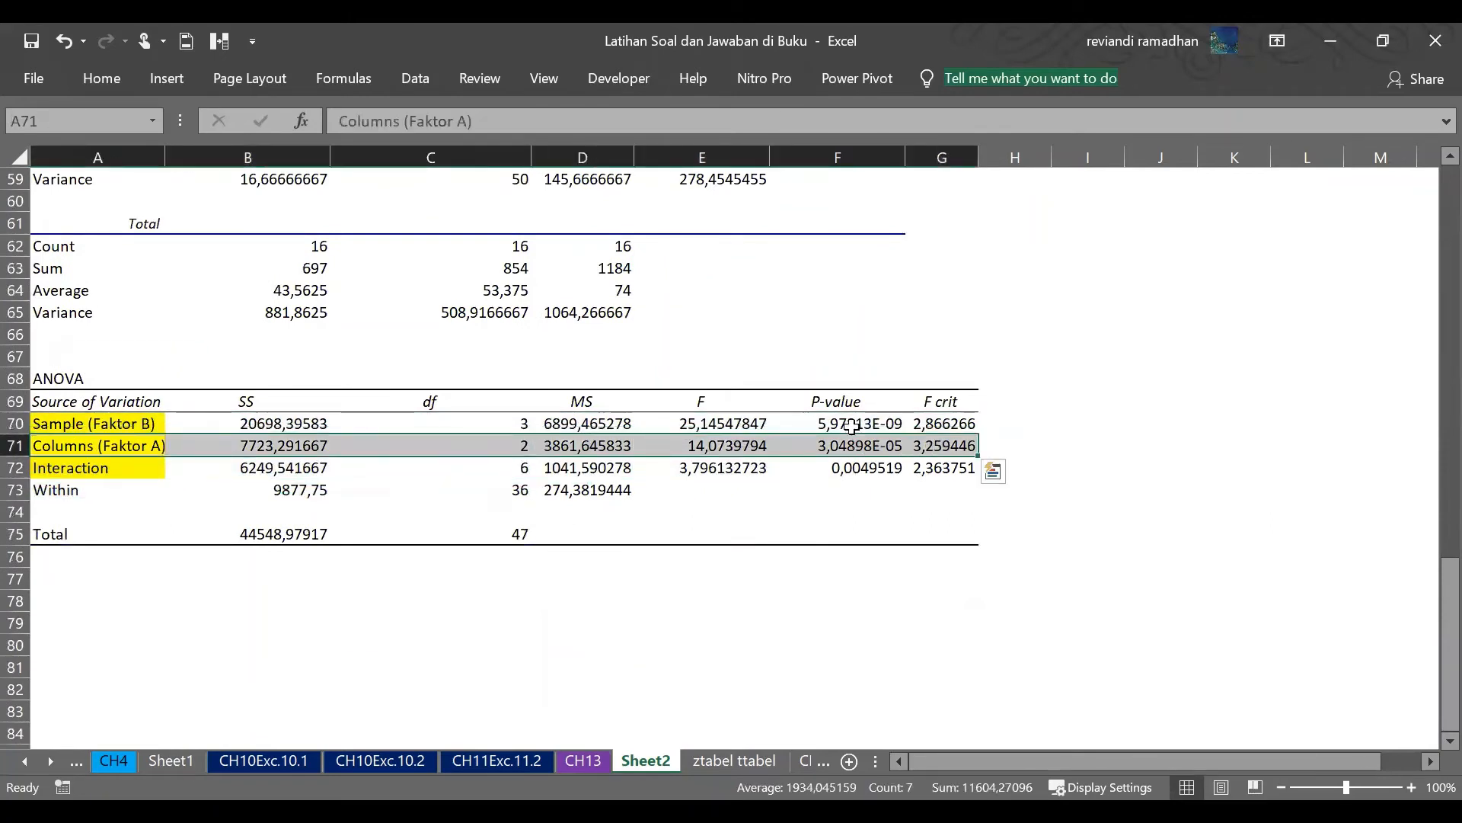
click(746, 448)
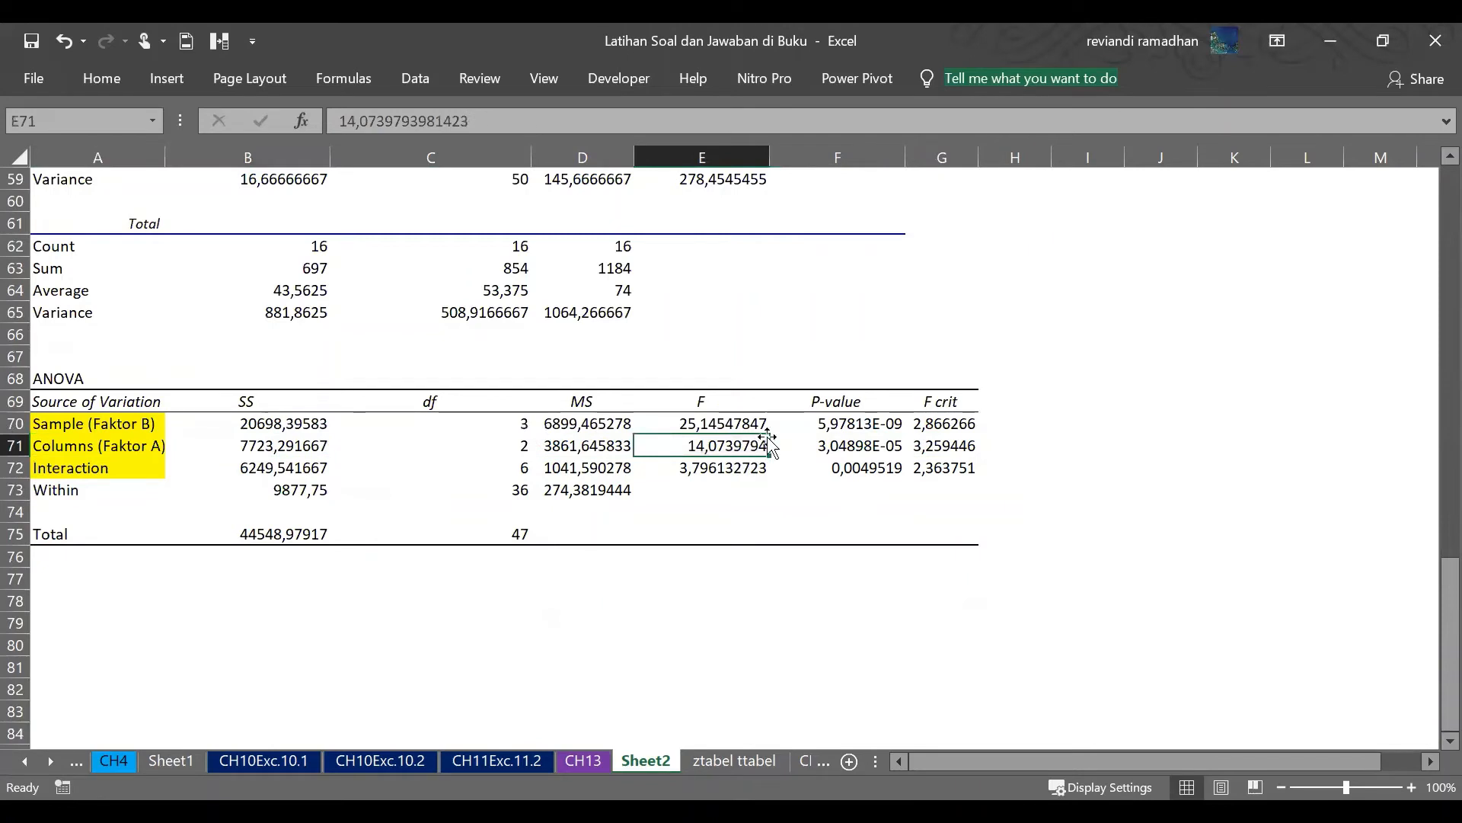
click(961, 446)
click(836, 449)
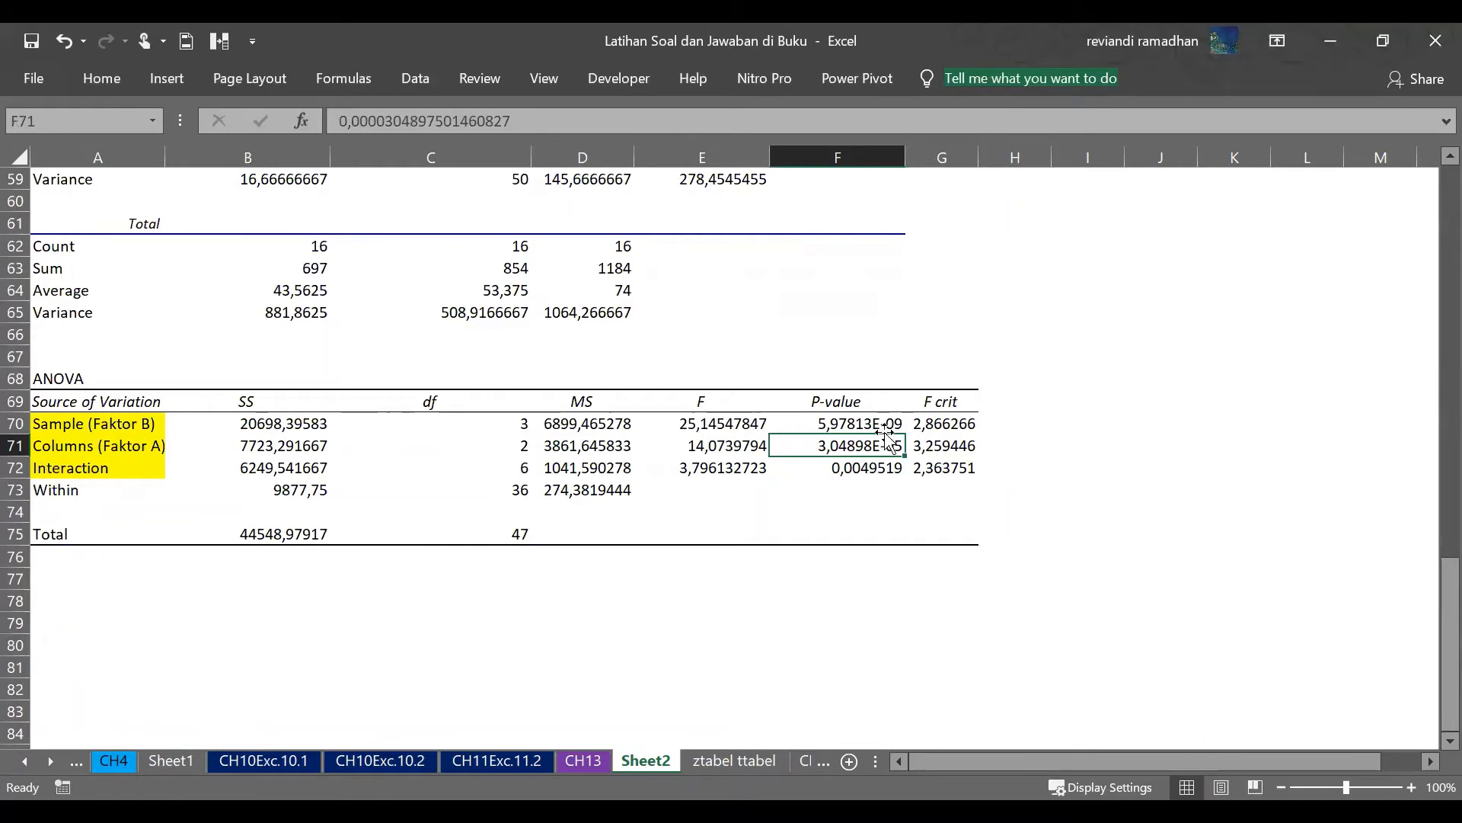
drag(881, 425, 881, 463)
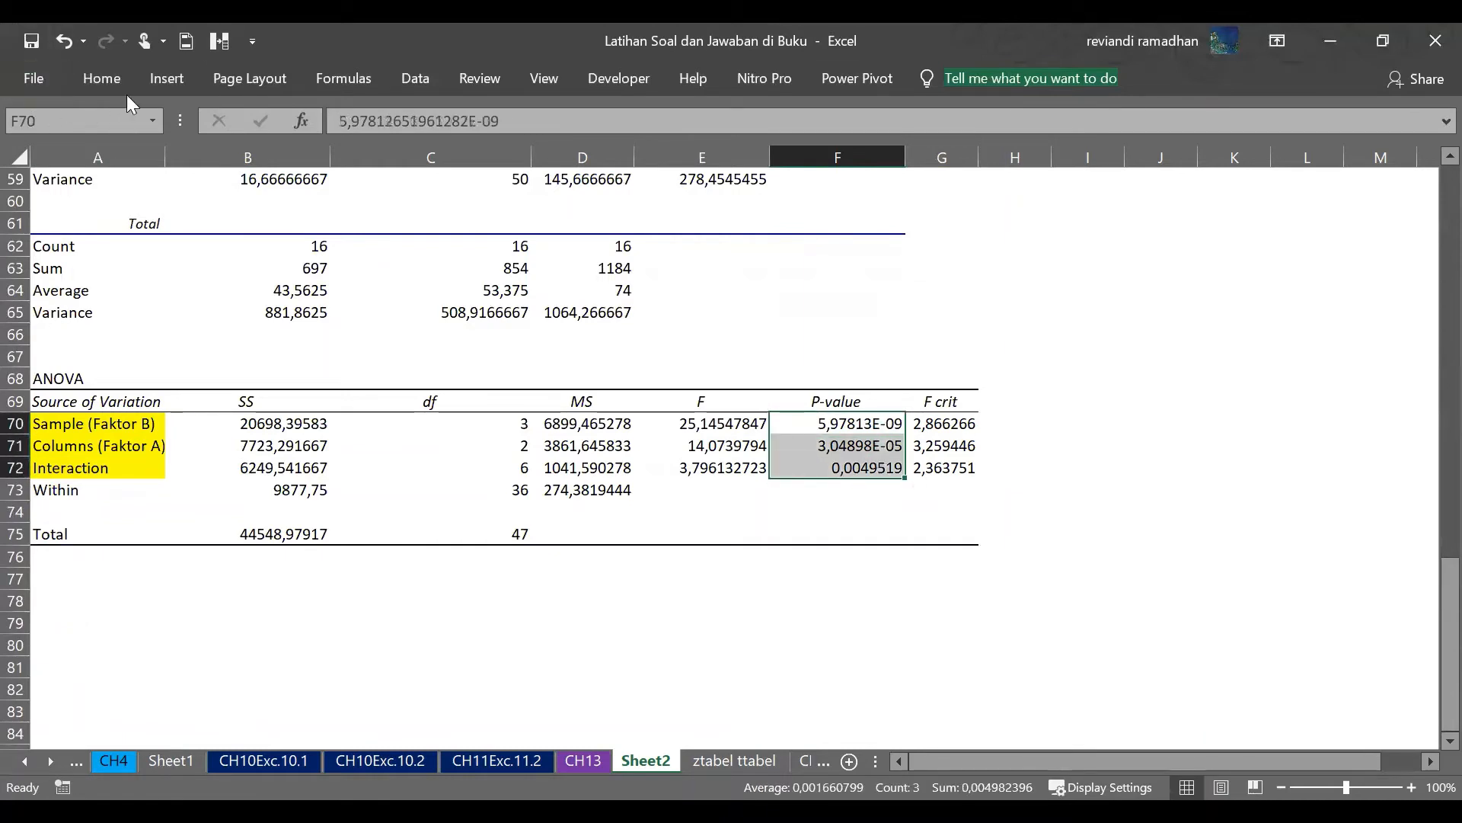
click(768, 156)
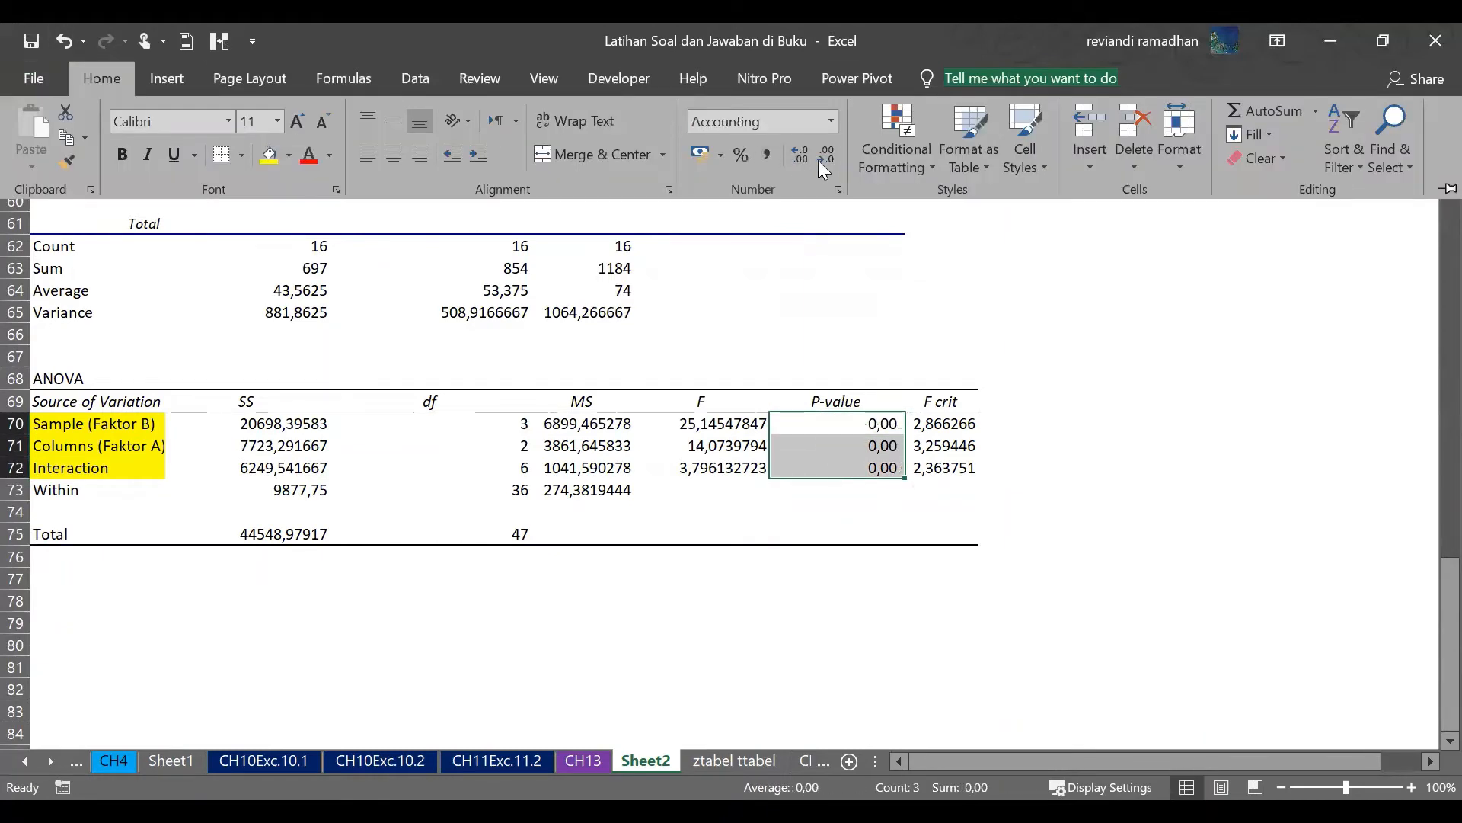
click(805, 151)
click(804, 151)
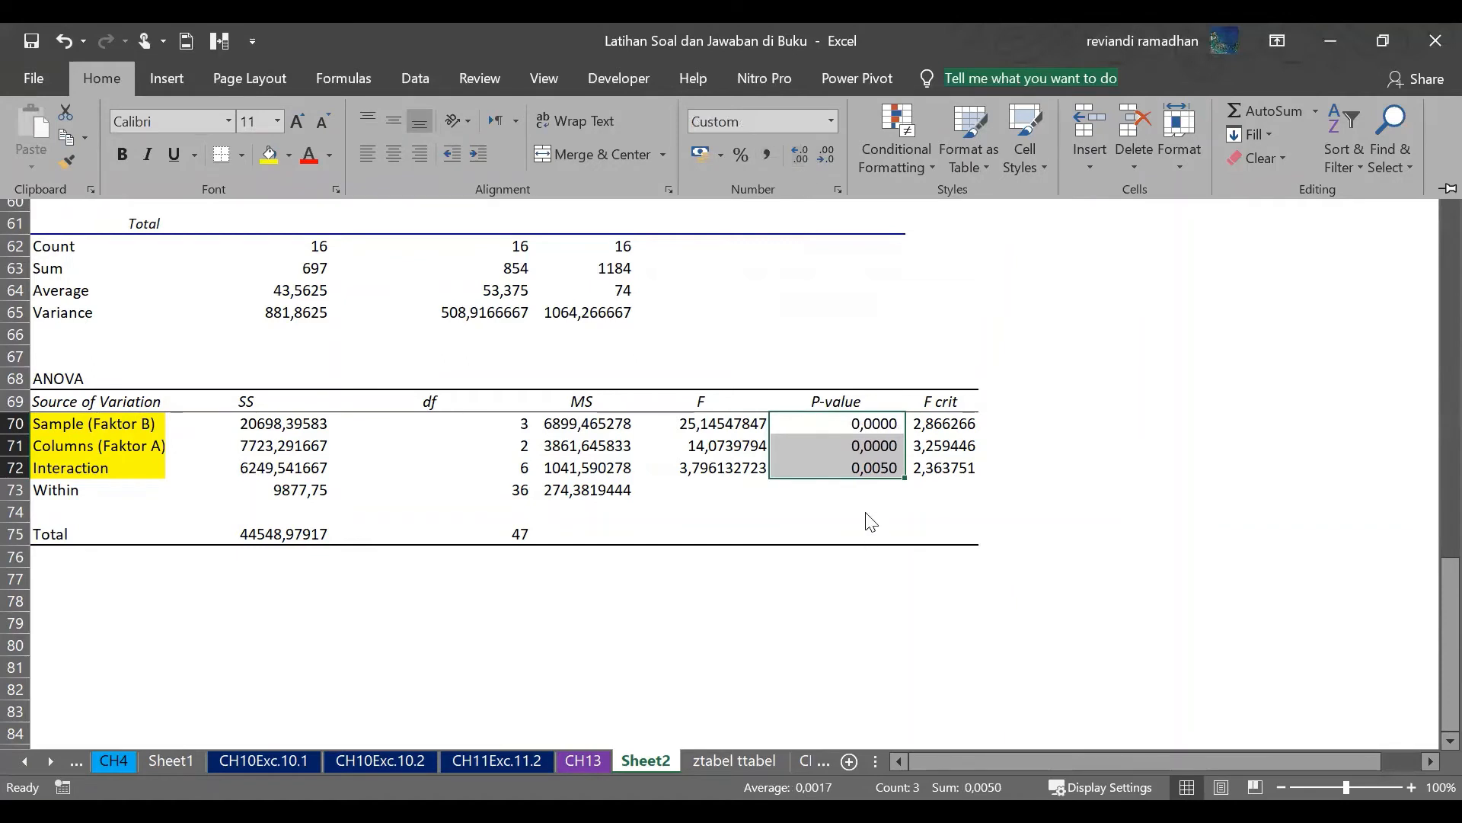
- Compare the F statistics with the P-values and F crit values in the ANOVA table, focusing on the Columns (Faktor A) row
click(777, 465)
click(719, 423)
key(Down)
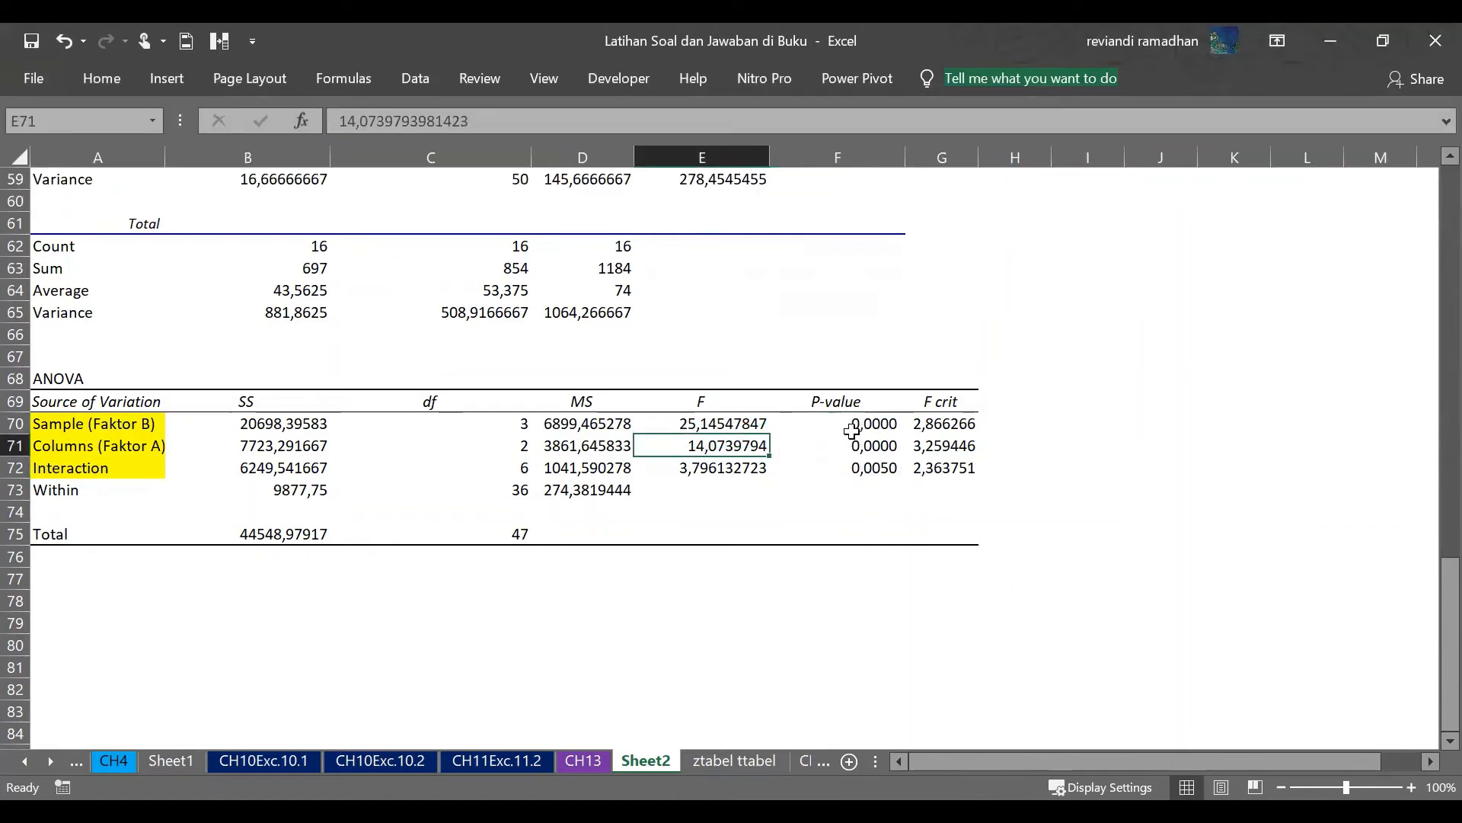
click(916, 444)
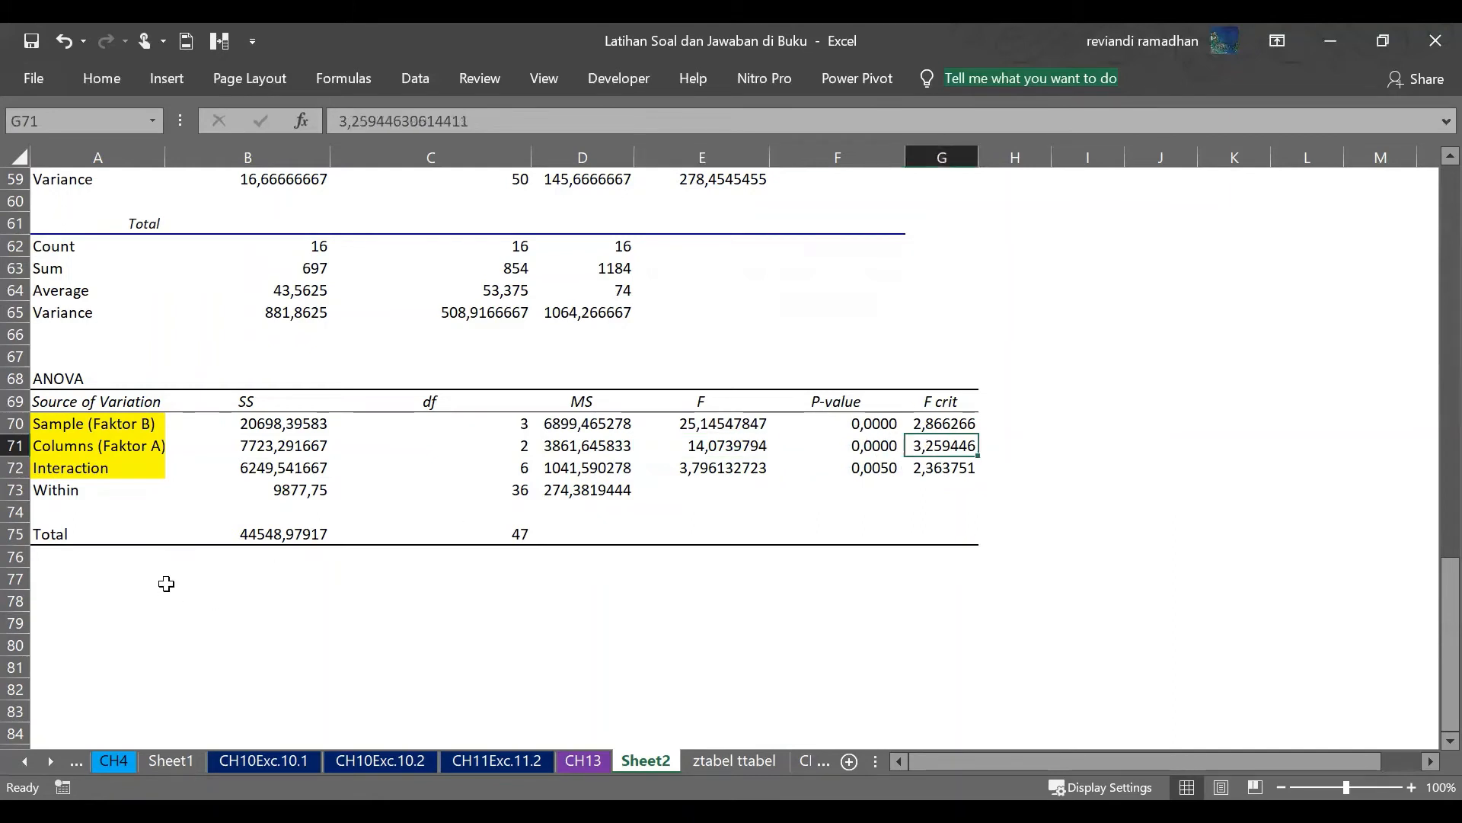
click(137, 578)
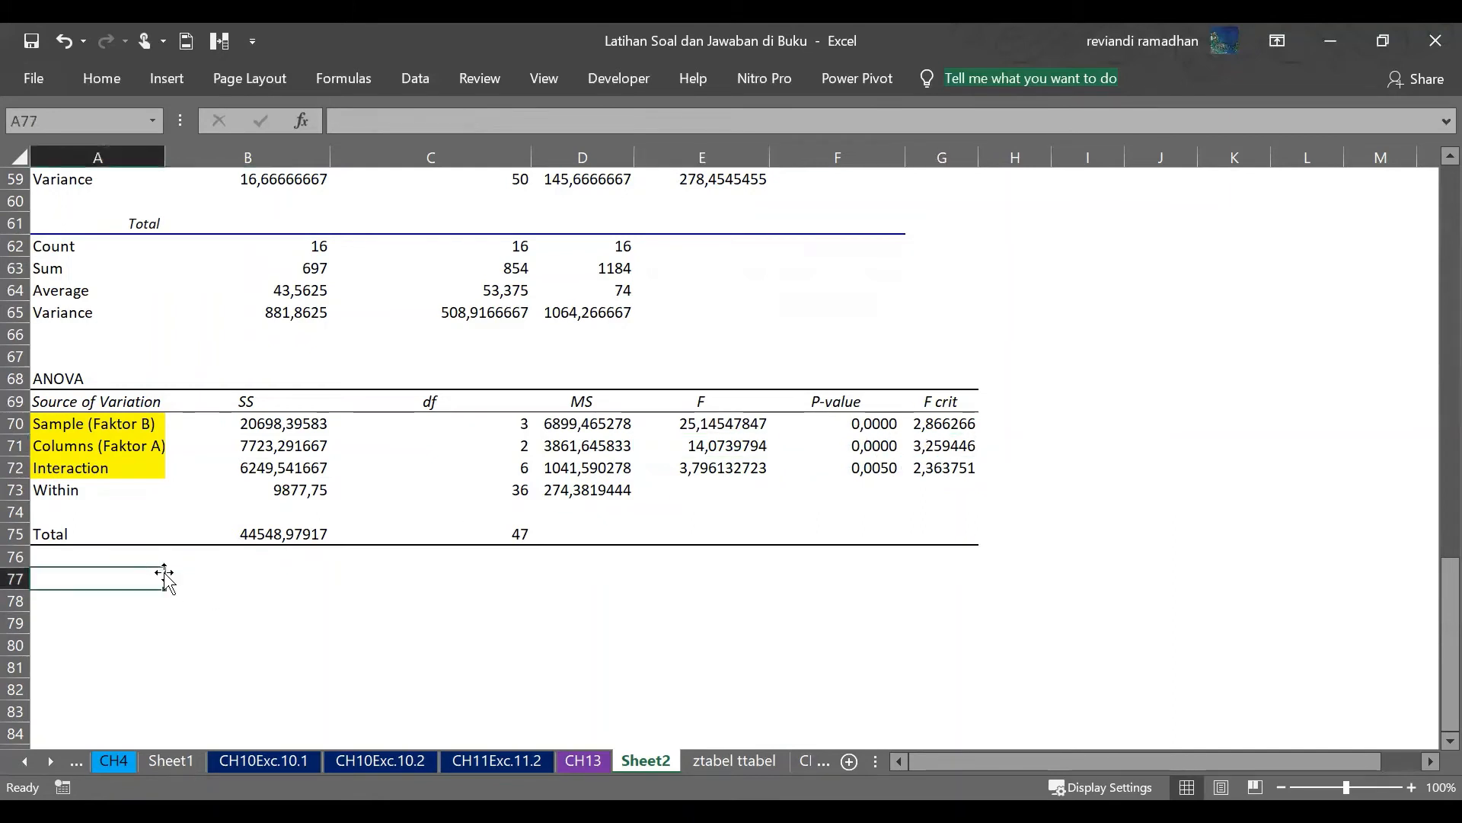
click(841, 450)
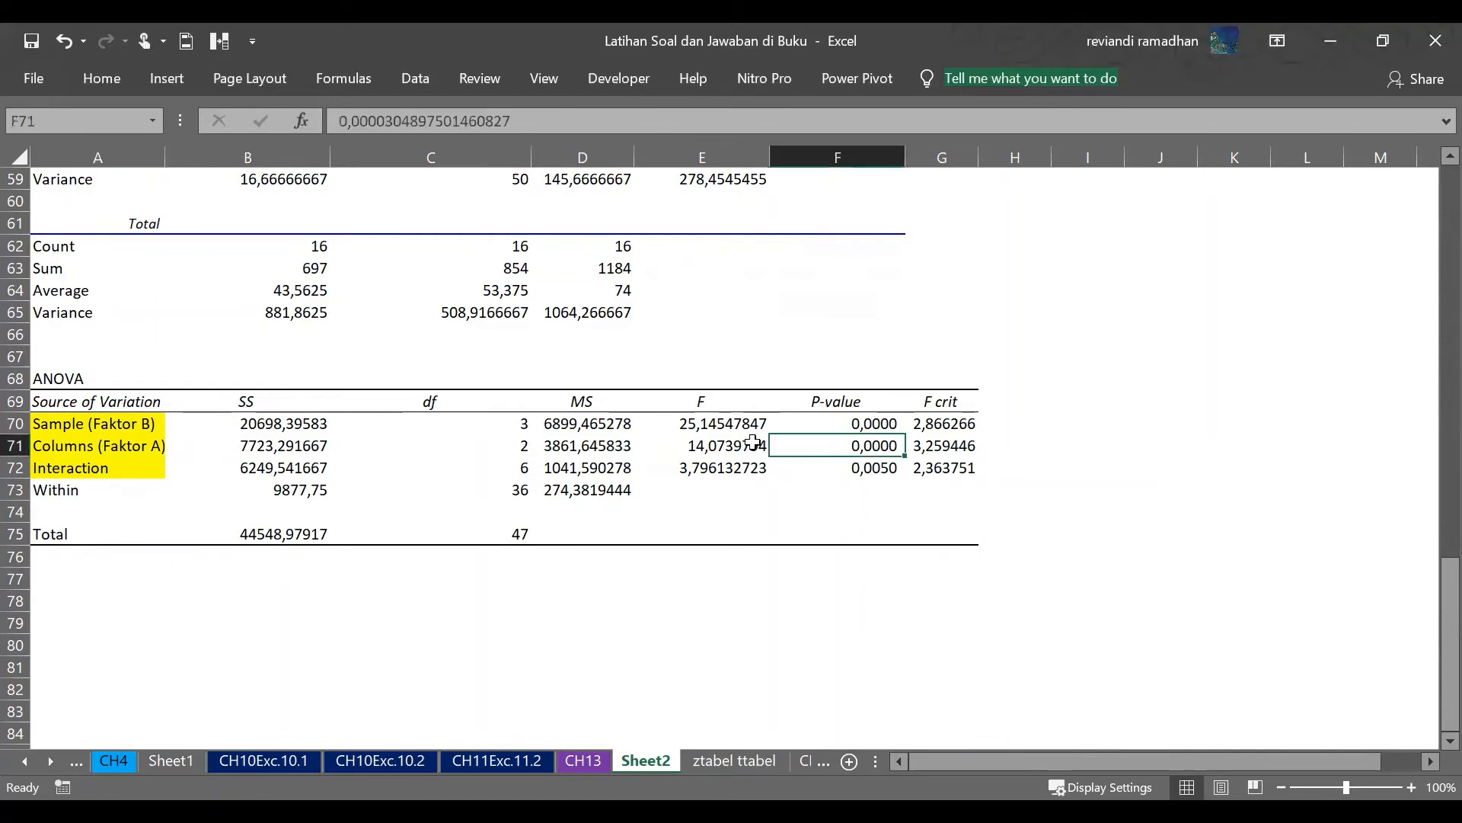
click(709, 450)
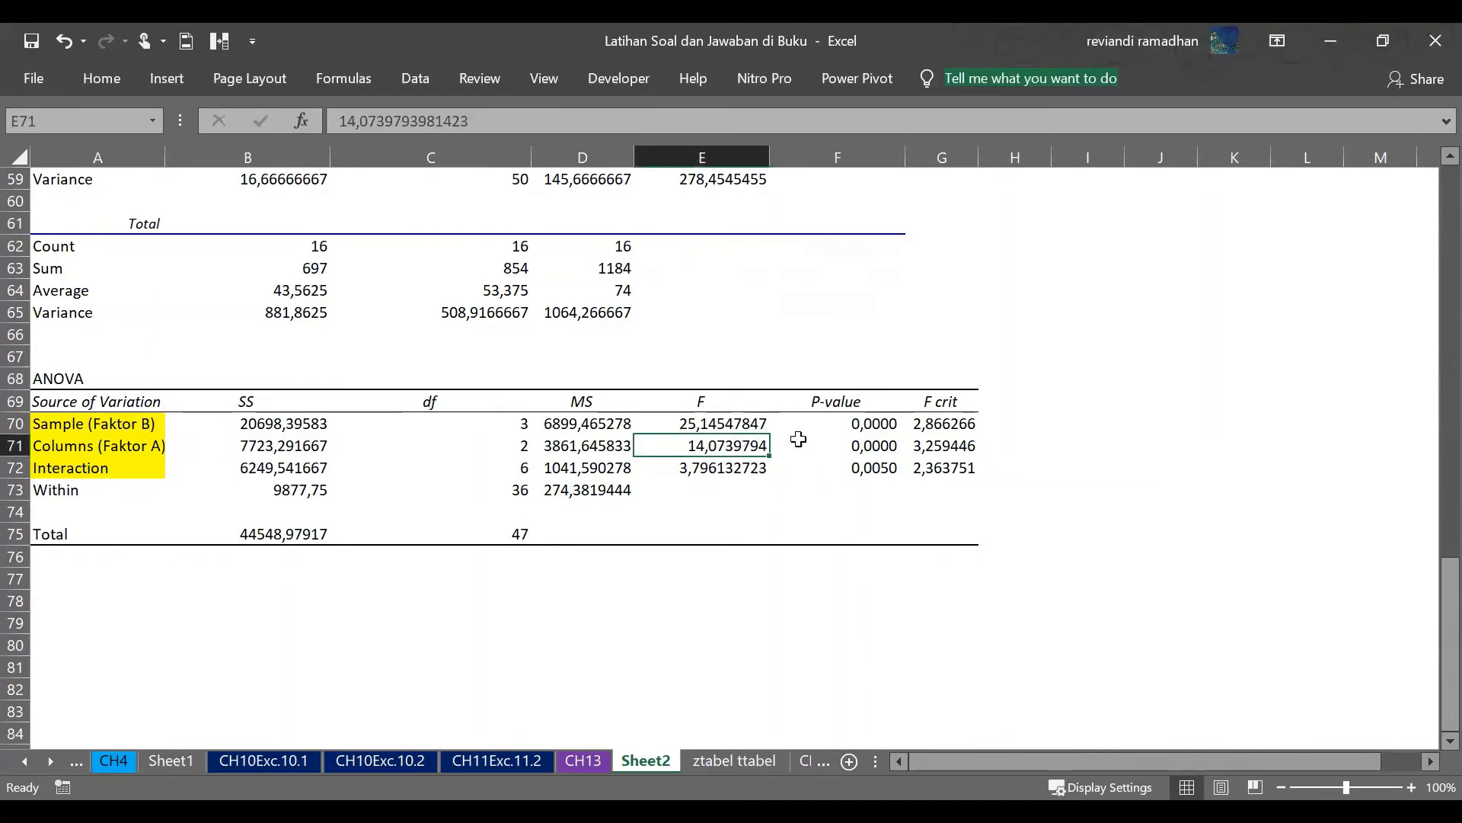
drag(840, 419, 853, 468)
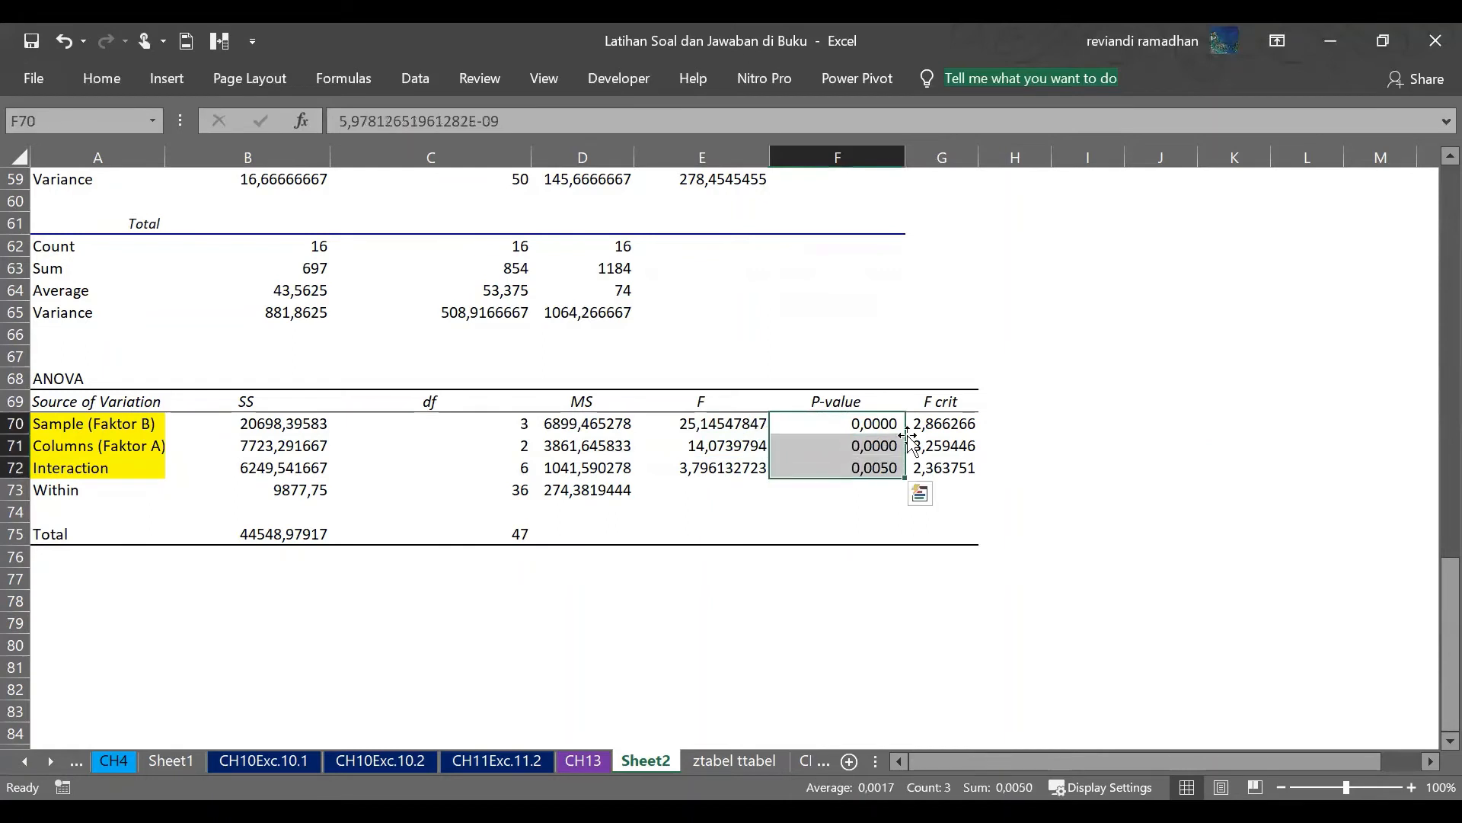
drag(931, 429, 941, 466)
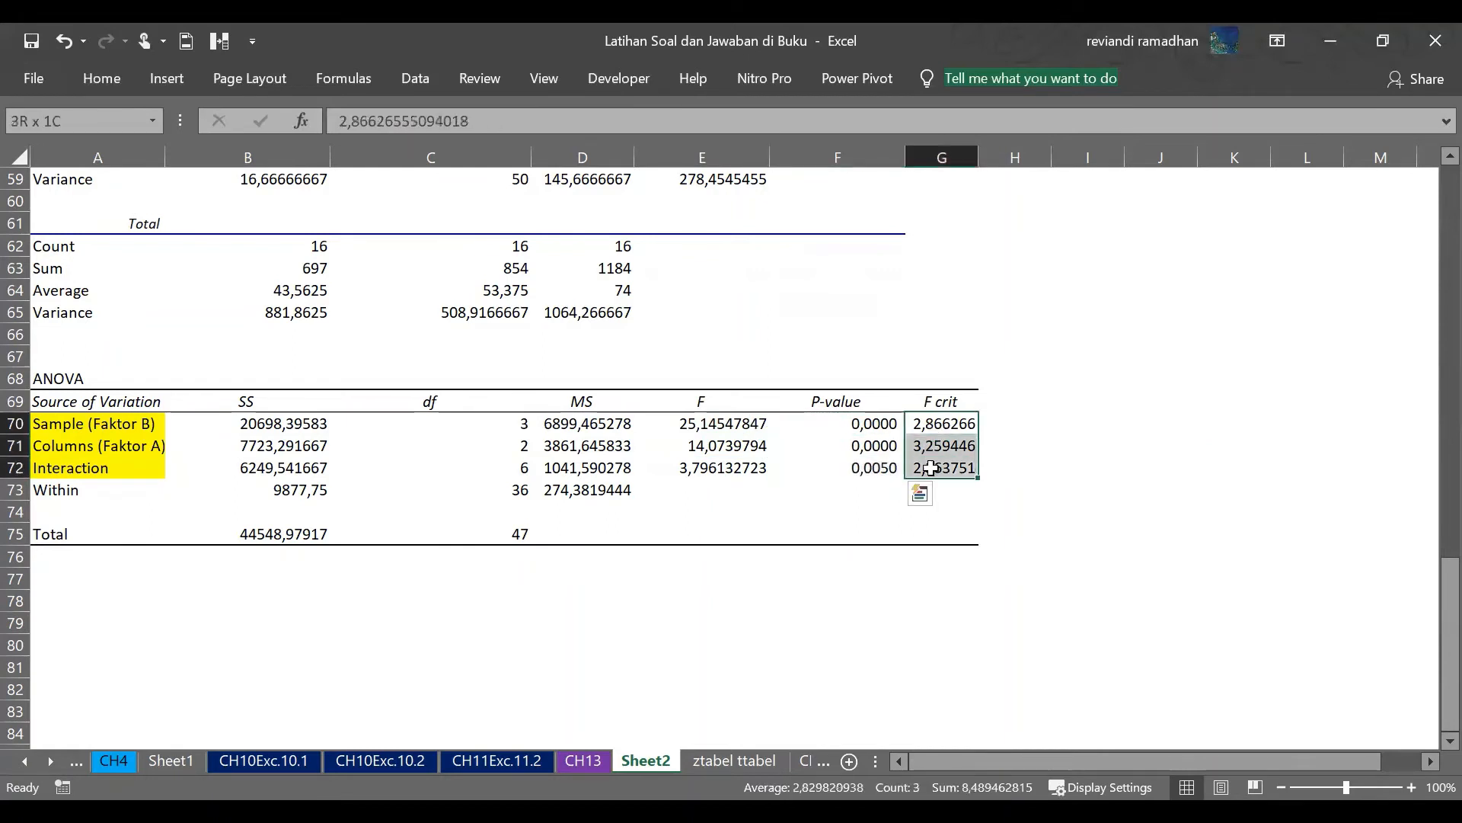
click(731, 473)
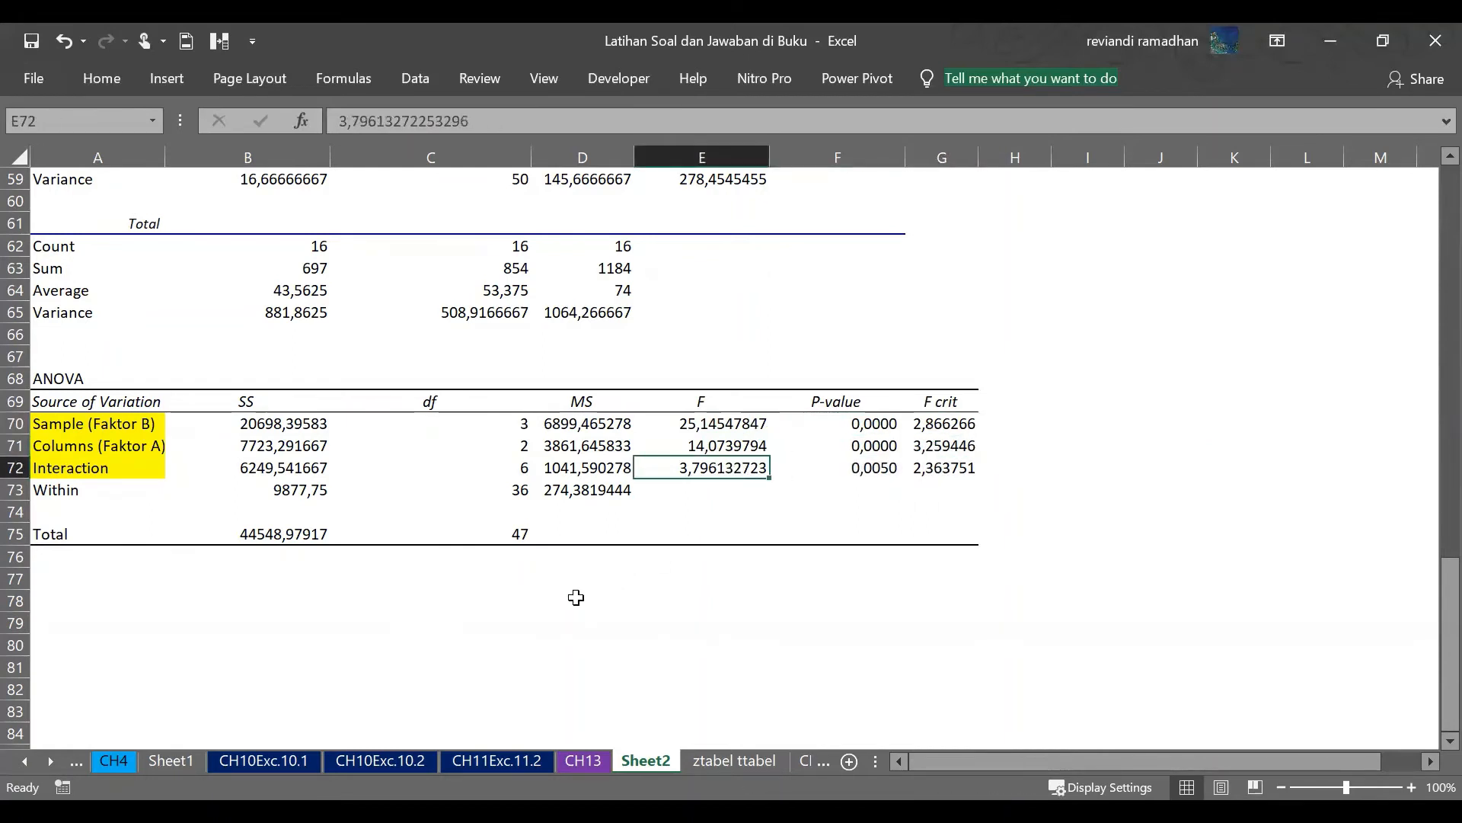
click(70, 578)
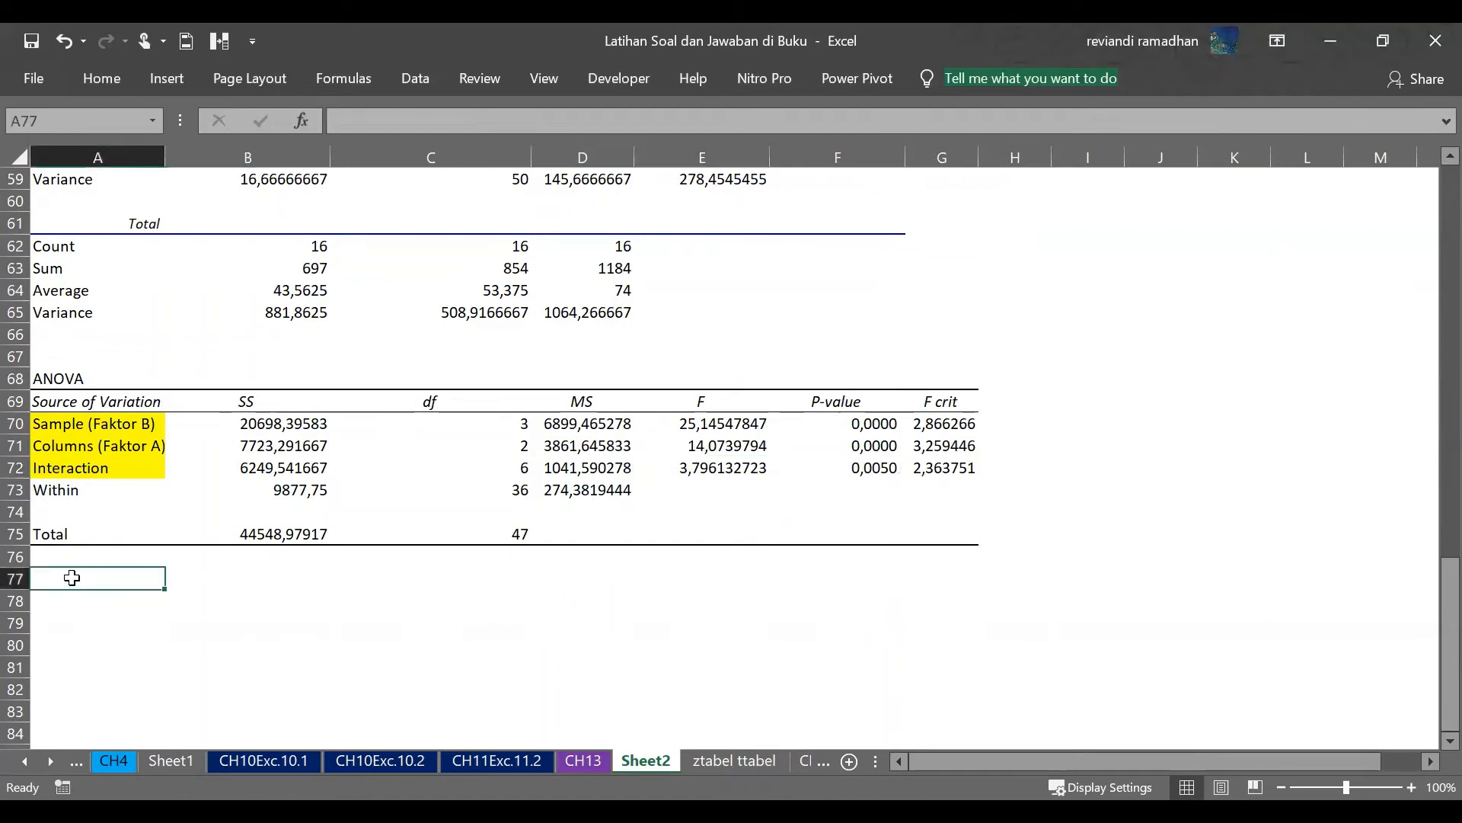
- Copy the income alternative hypothesis "ada perbedaan mortage payment berdasarkan income" from C26 to A77 as the Columns (Faktor A) conclusion
click(115, 449)
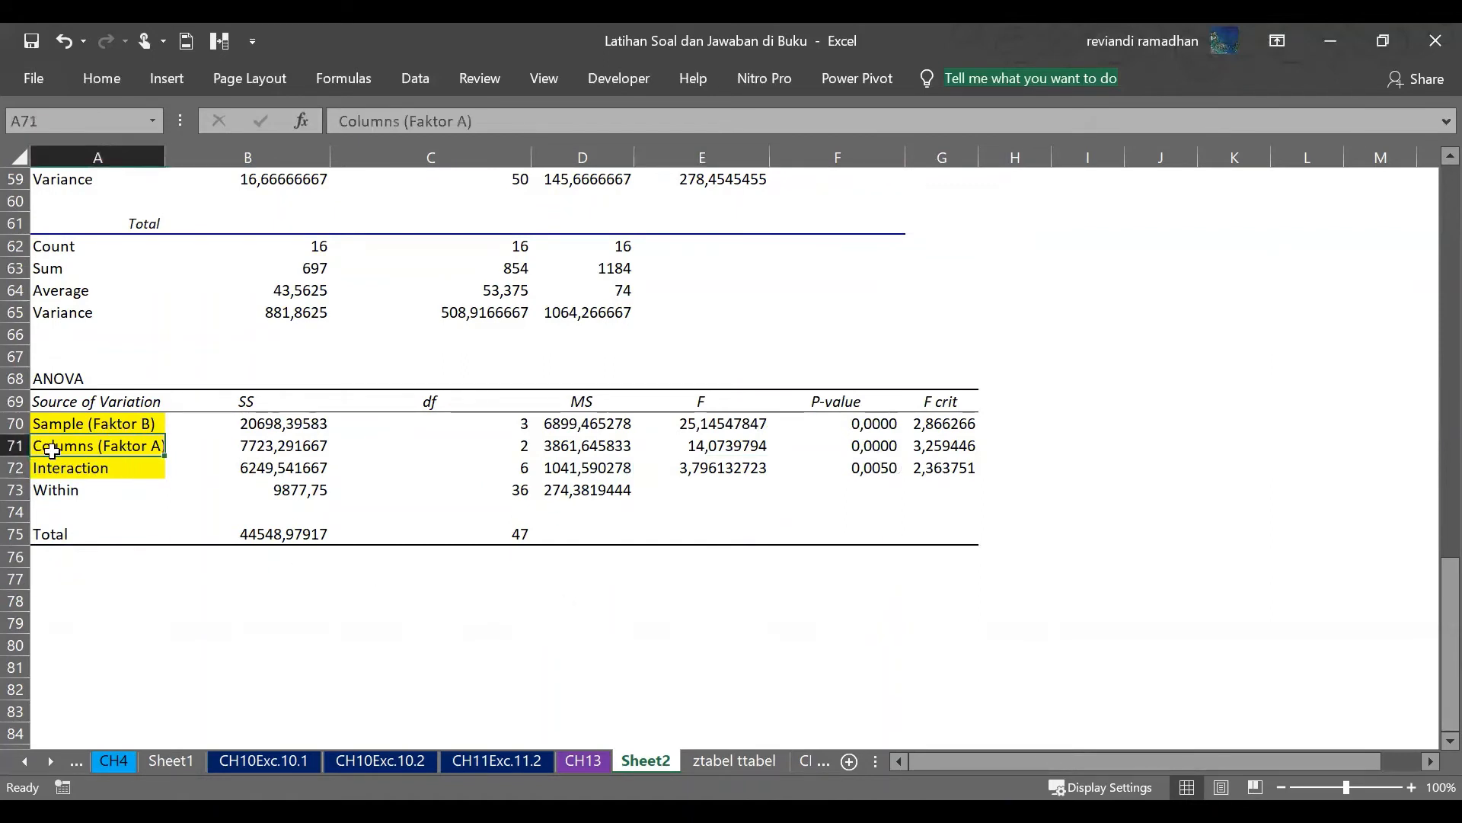
click(90, 568)
scroll(163, 544, up, 9)
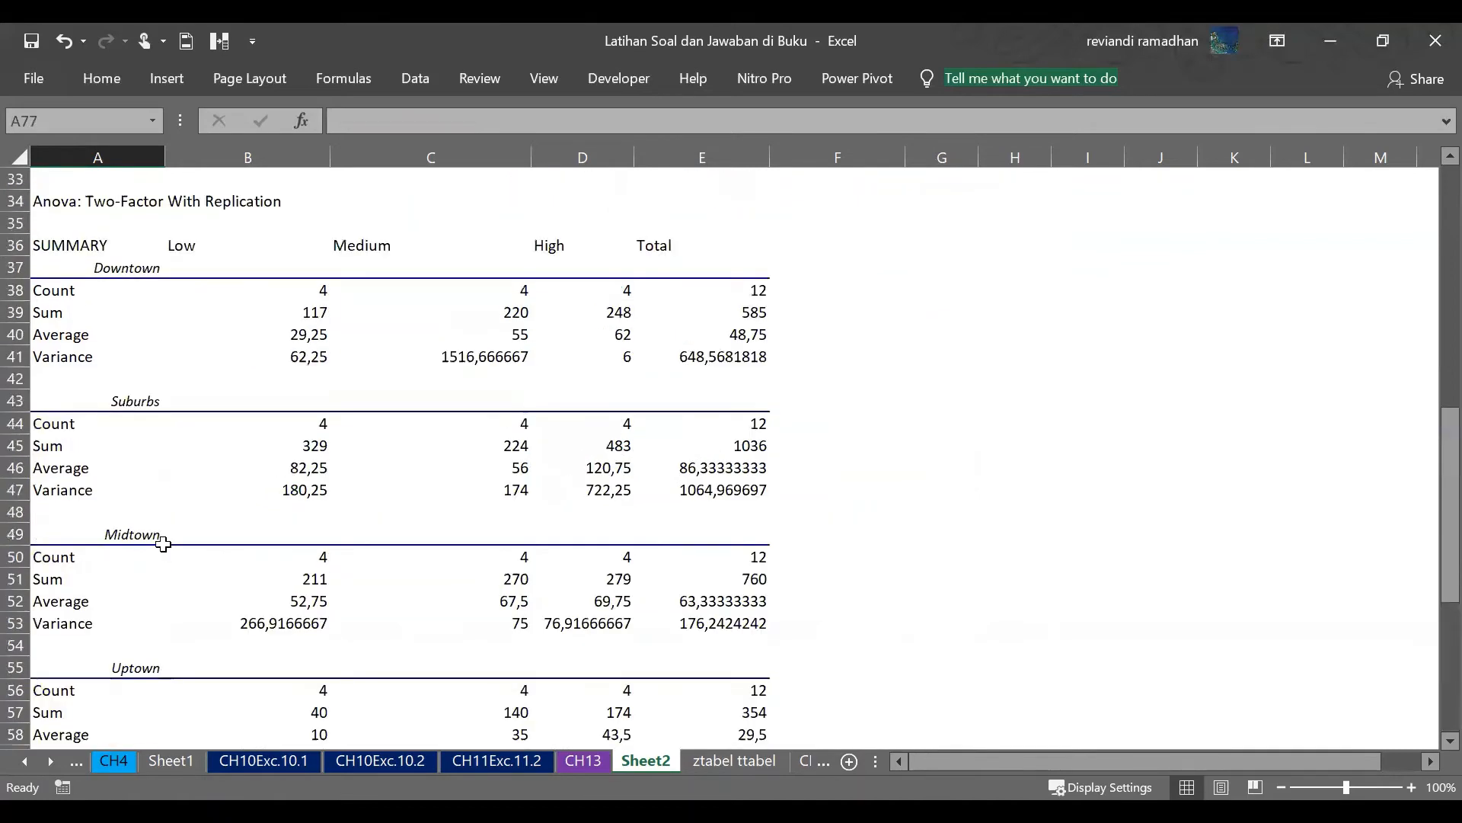
scroll(163, 544, up, 8)
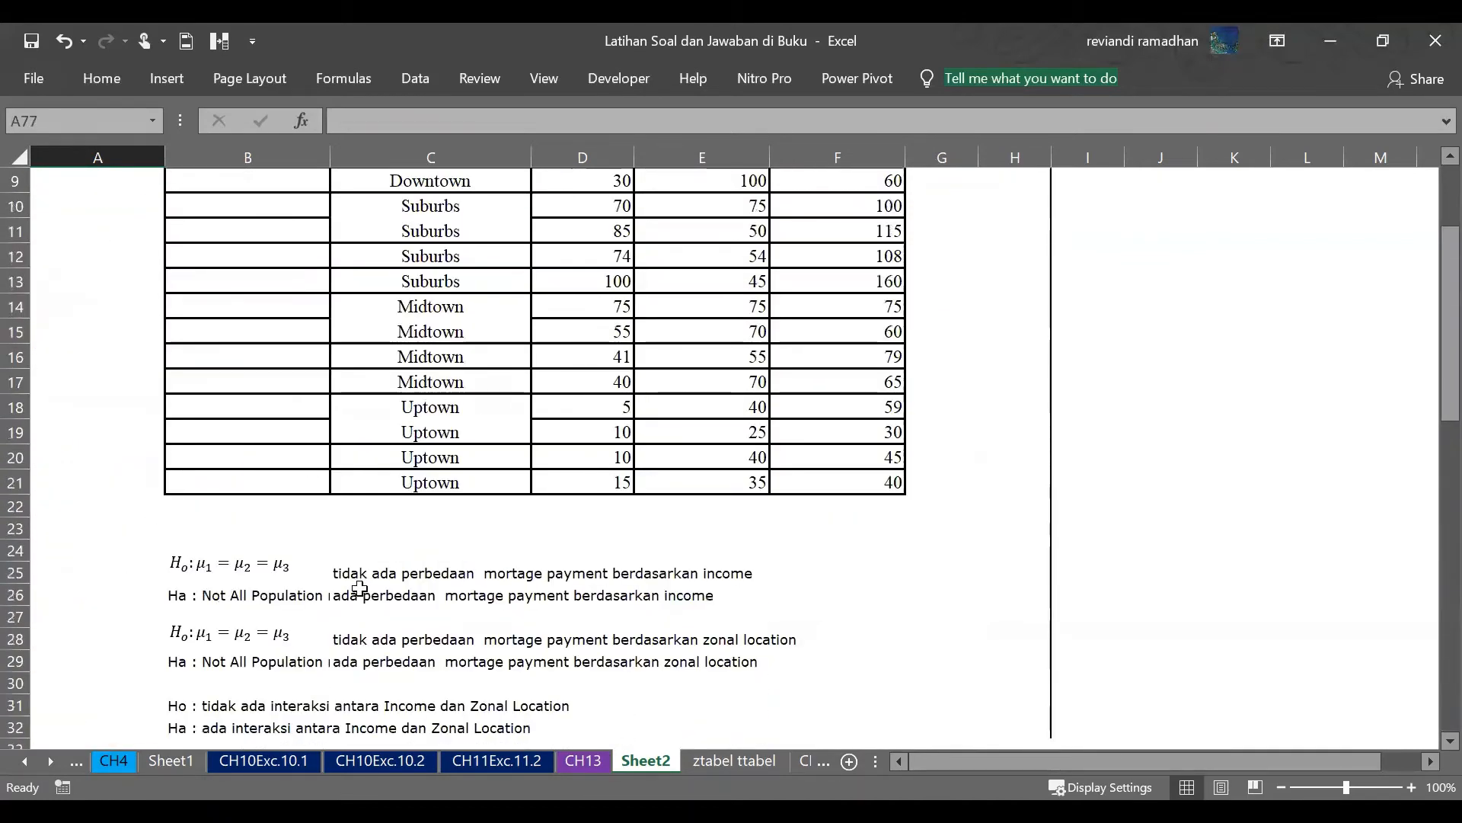
drag(359, 588, 686, 593)
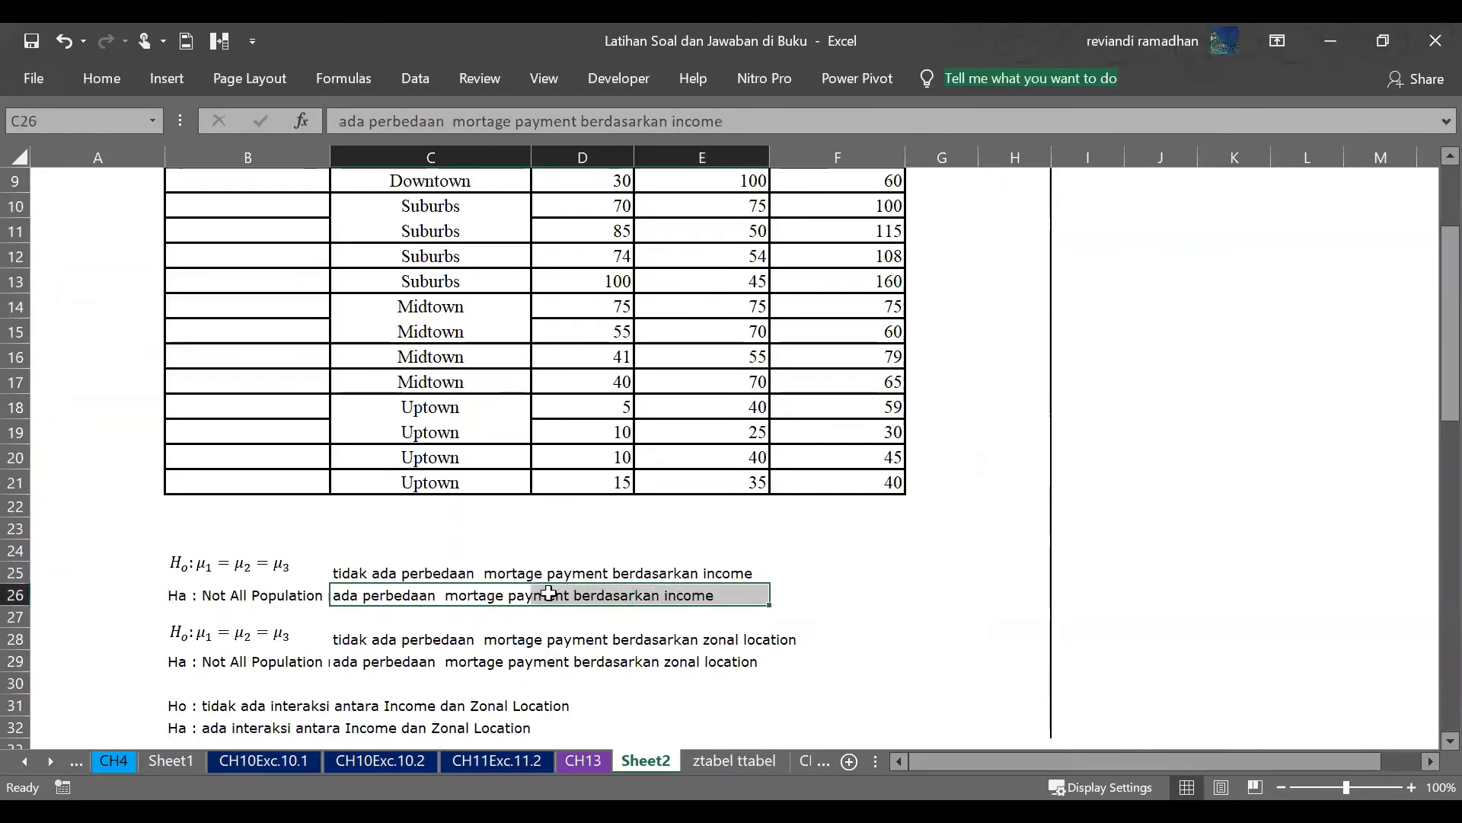
key(ctrl+c)
scroll(500, 598, down, 17)
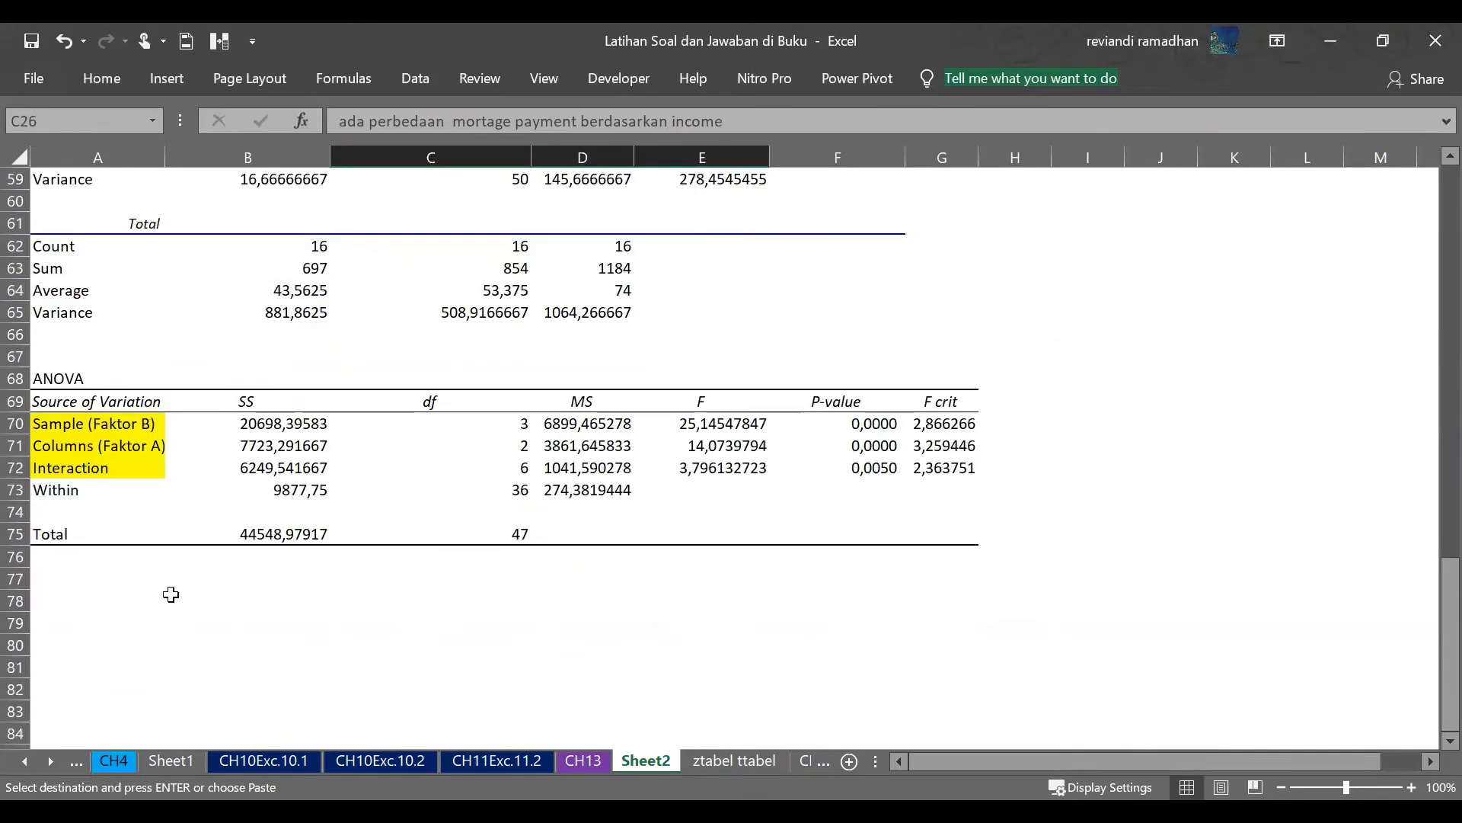
click(63, 584)
key(ctrl+v)
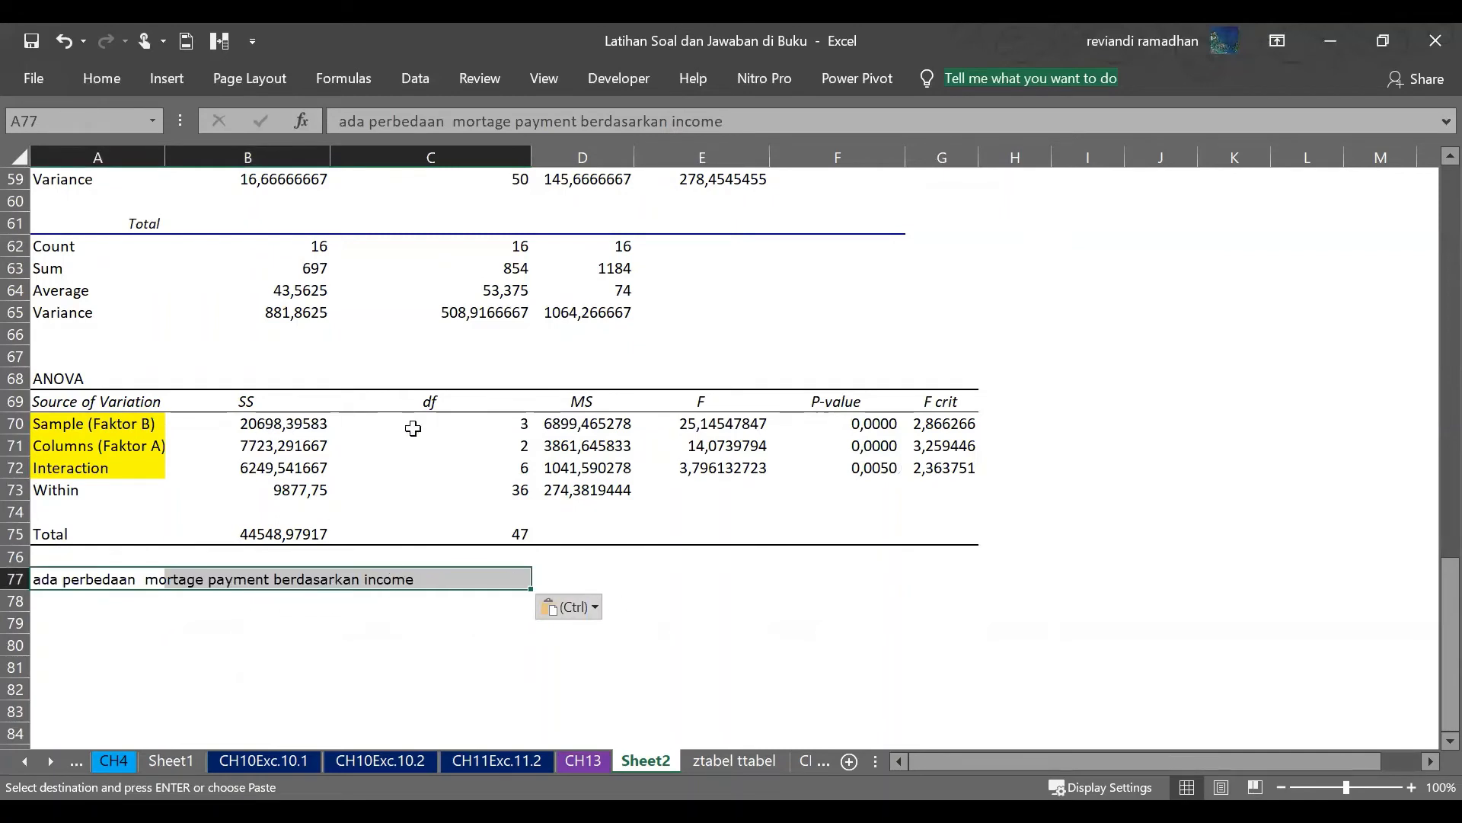
click(838, 442)
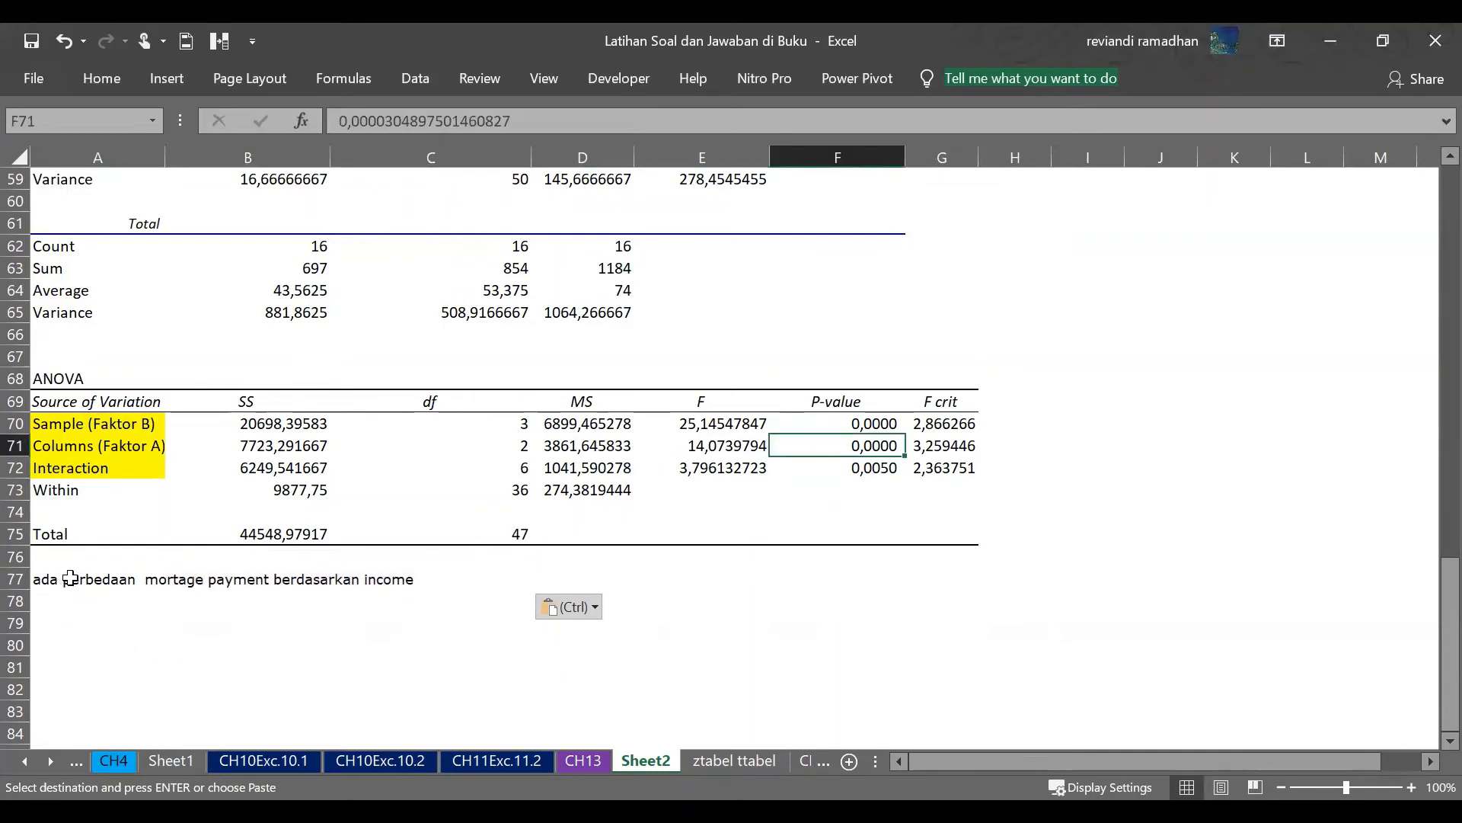
click(49, 584)
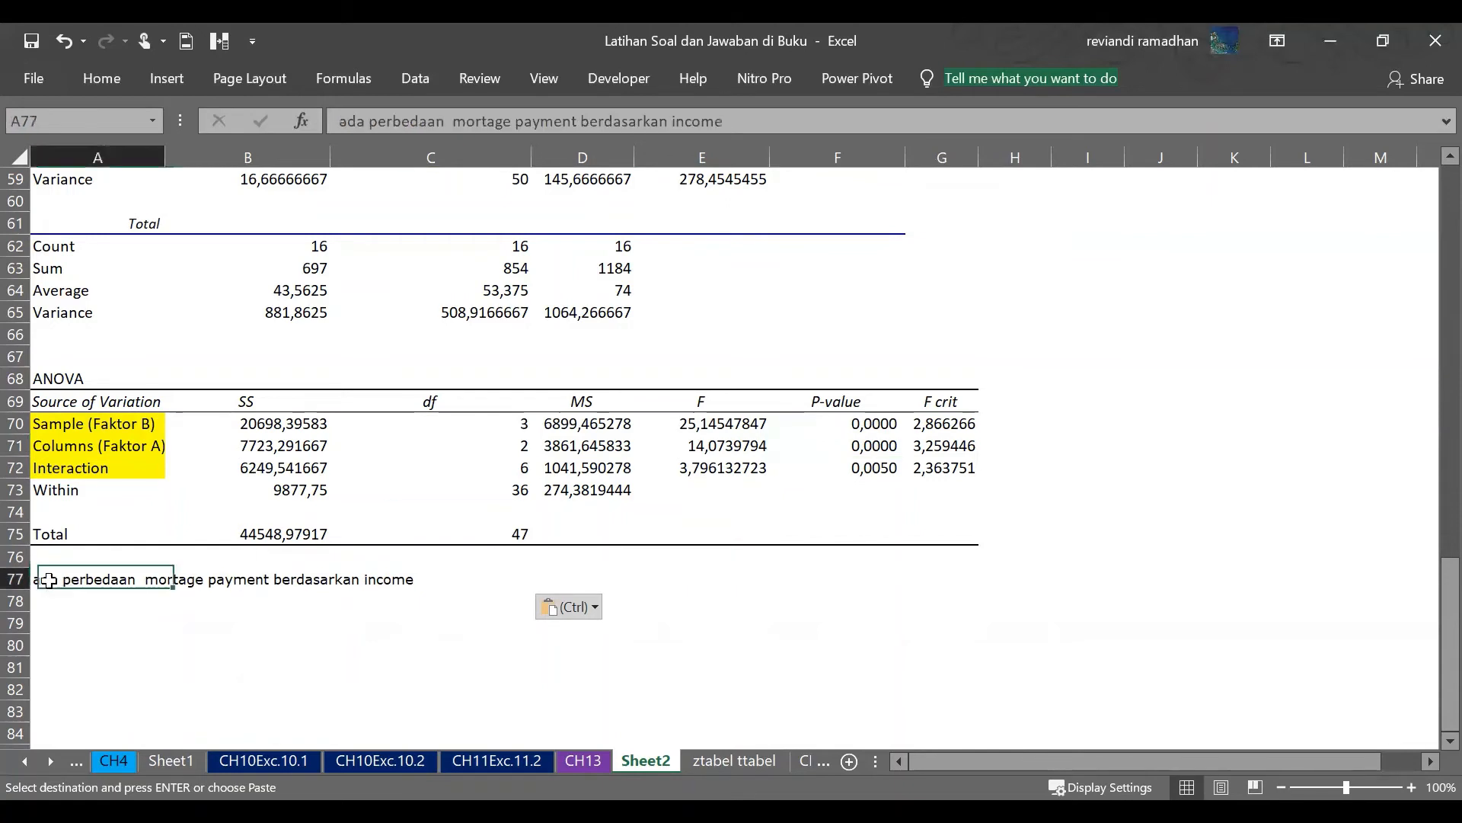
click(183, 574)
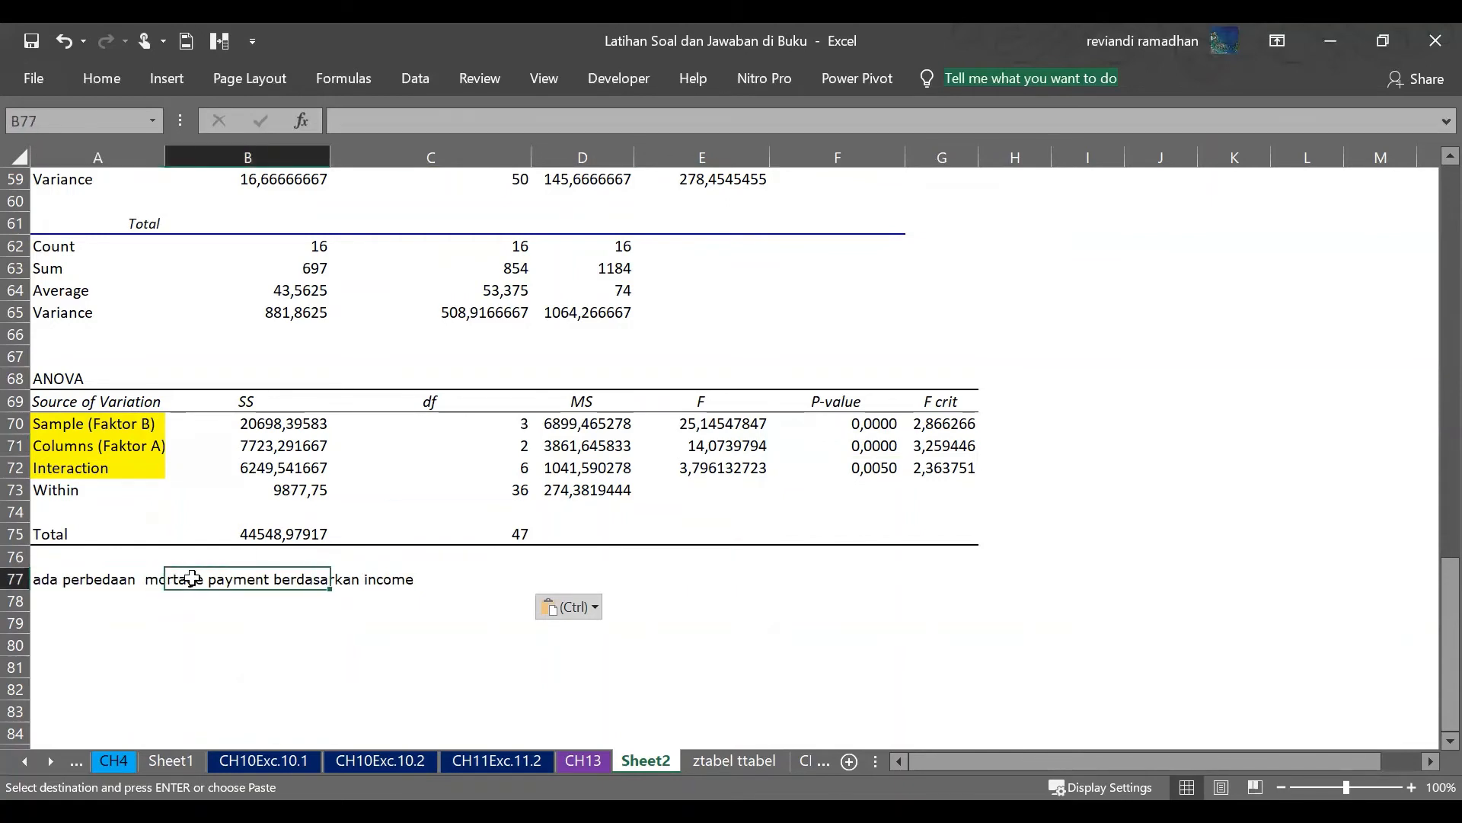
click(387, 595)
- Copy the alternative hypothesis "ada perbedaan mortage payment berdasarkan zonal location" from C29 to A78 as the Sample (Faktor B) conclusion
click(113, 424)
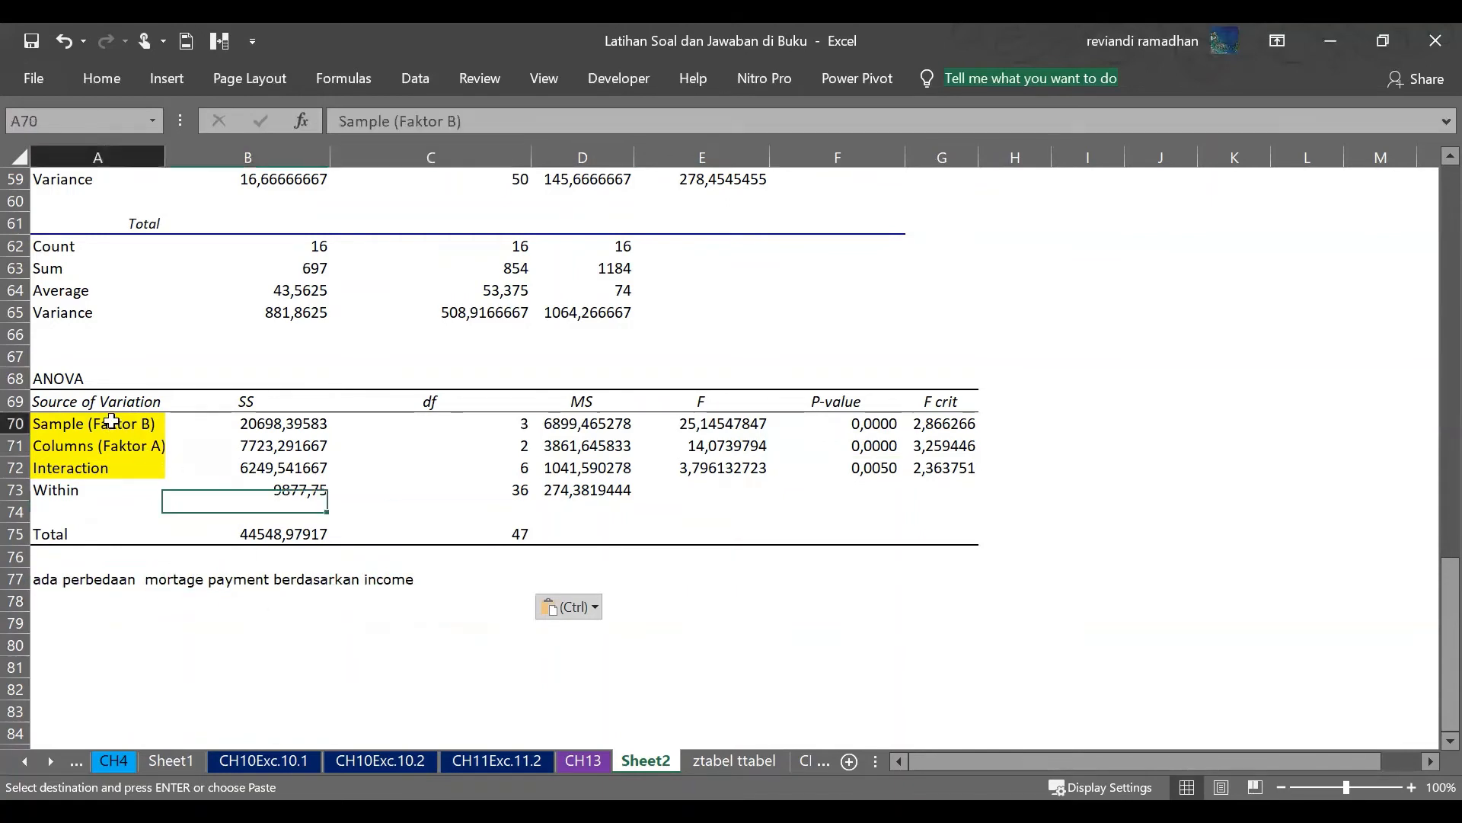
scroll(493, 453, up, 12)
scroll(495, 460, up, 5)
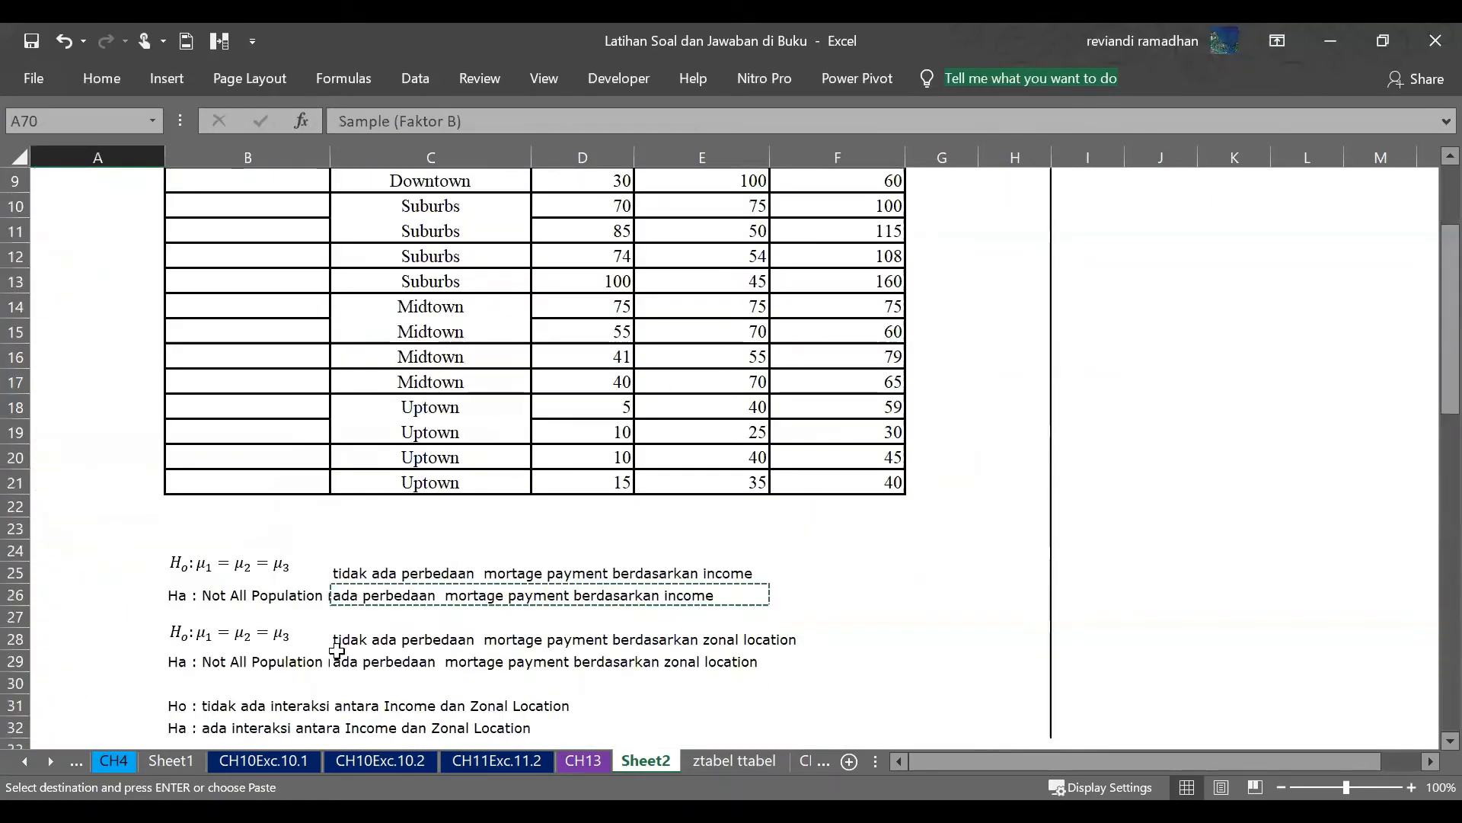
drag(348, 662, 685, 662)
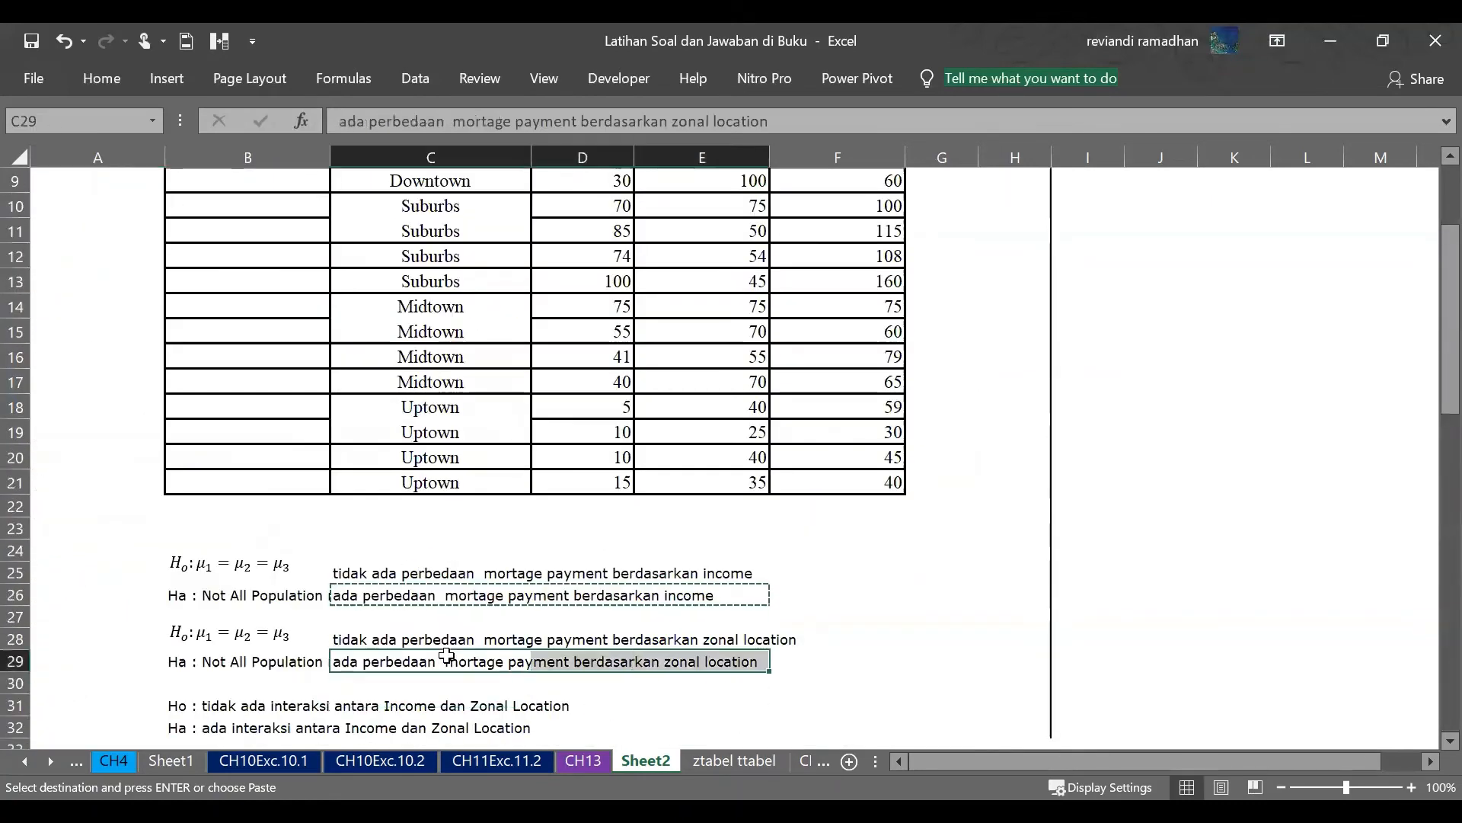
scroll(446, 693, down, 5)
scroll(446, 693, down, 12)
click(49, 602)
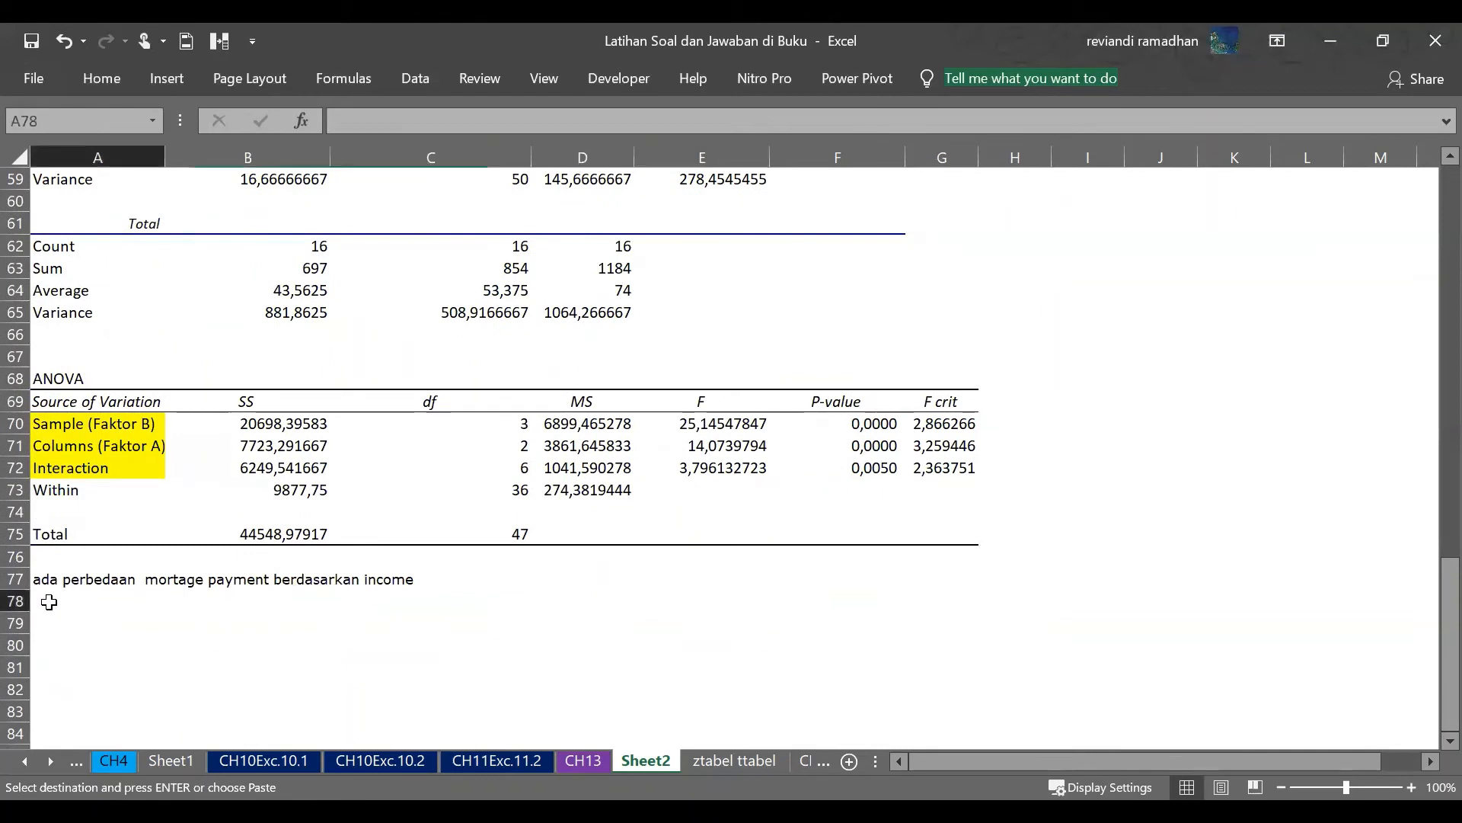
key(ctrl+v)
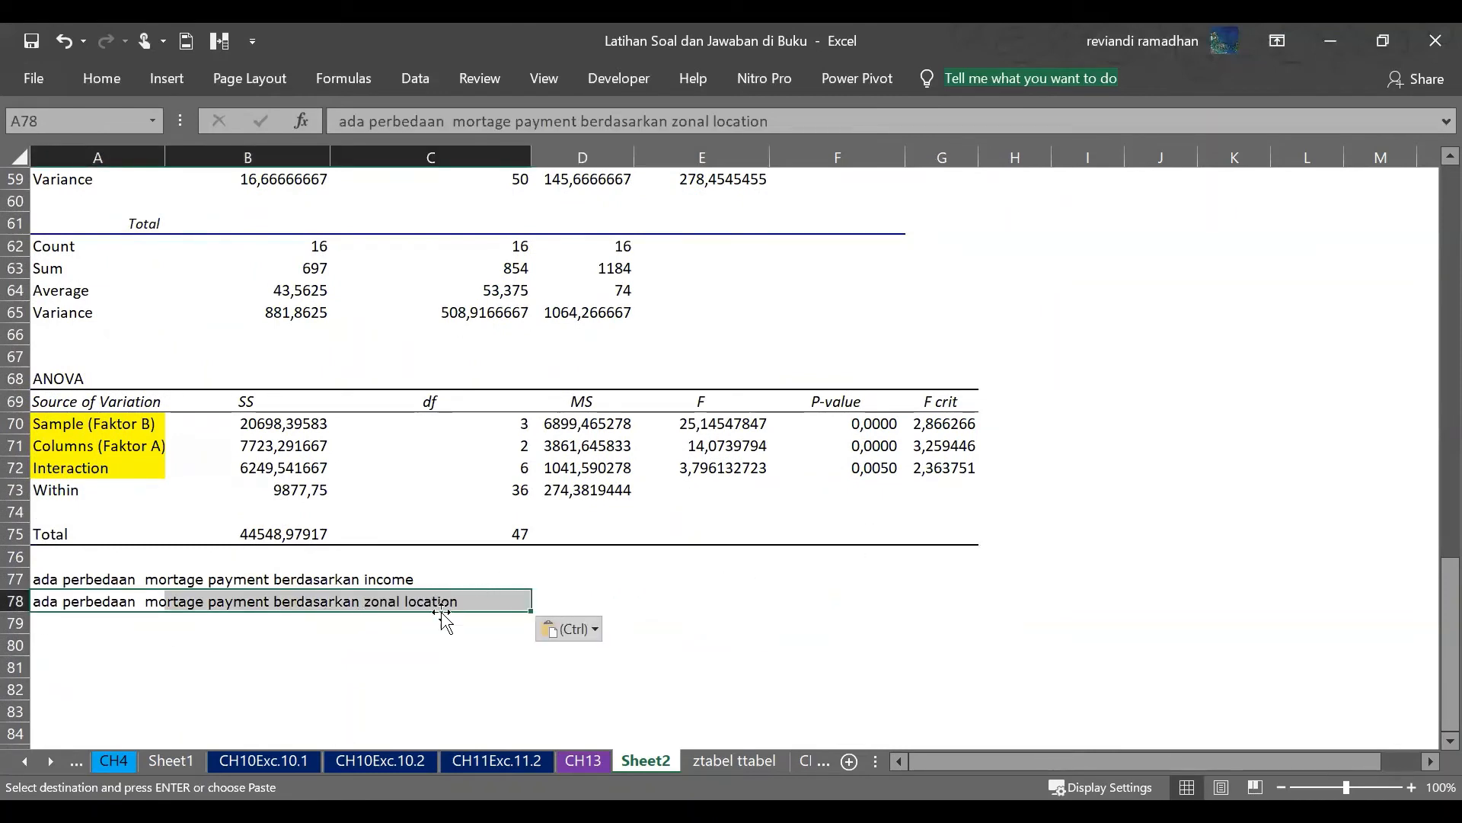
- Check the zonal location conclusion in A78 against the F, P-value and F crit of the Sample (Faktor B) row
click(377, 603)
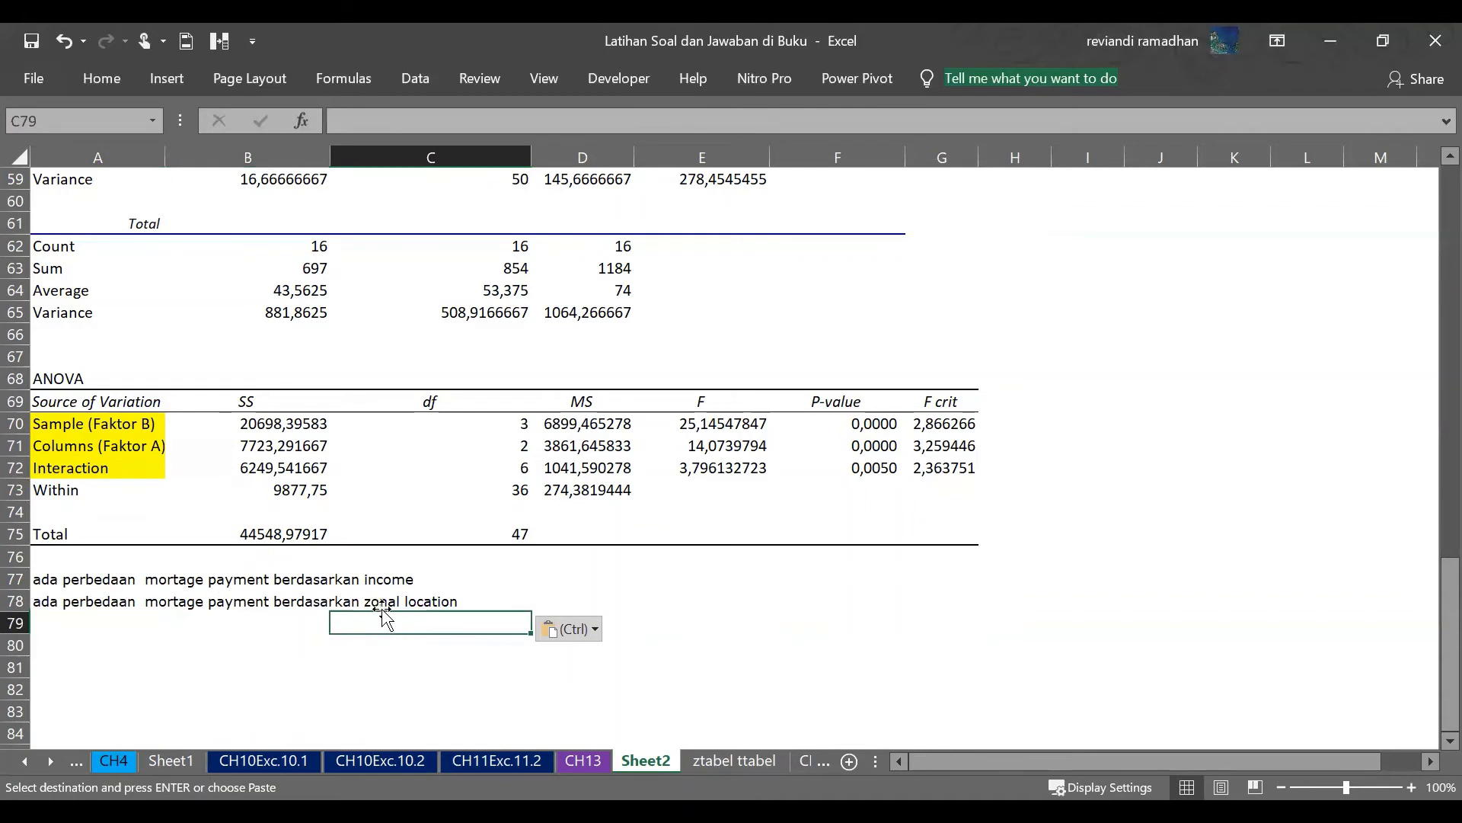
click(84, 601)
click(375, 597)
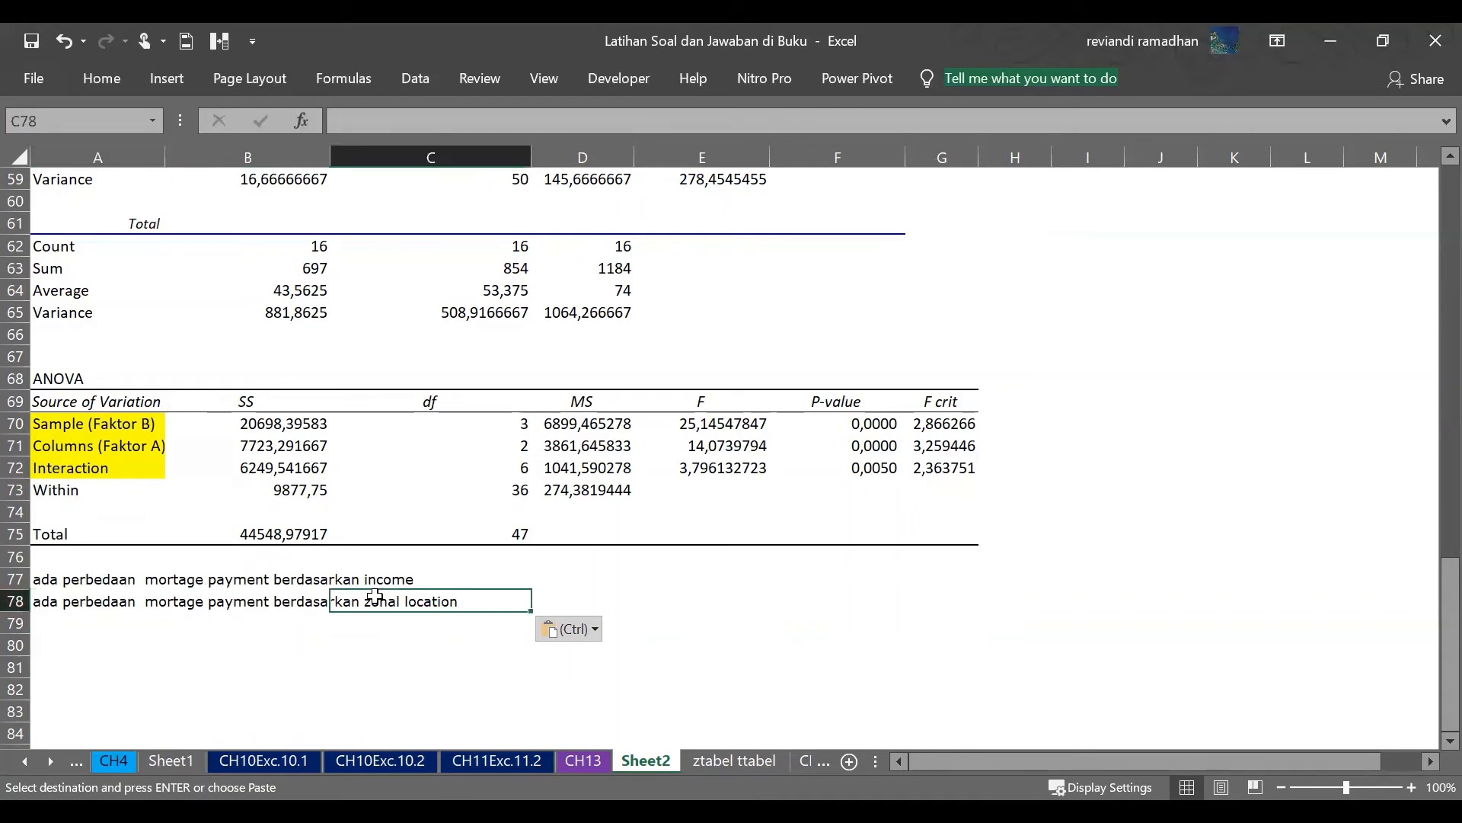
click(867, 423)
click(697, 422)
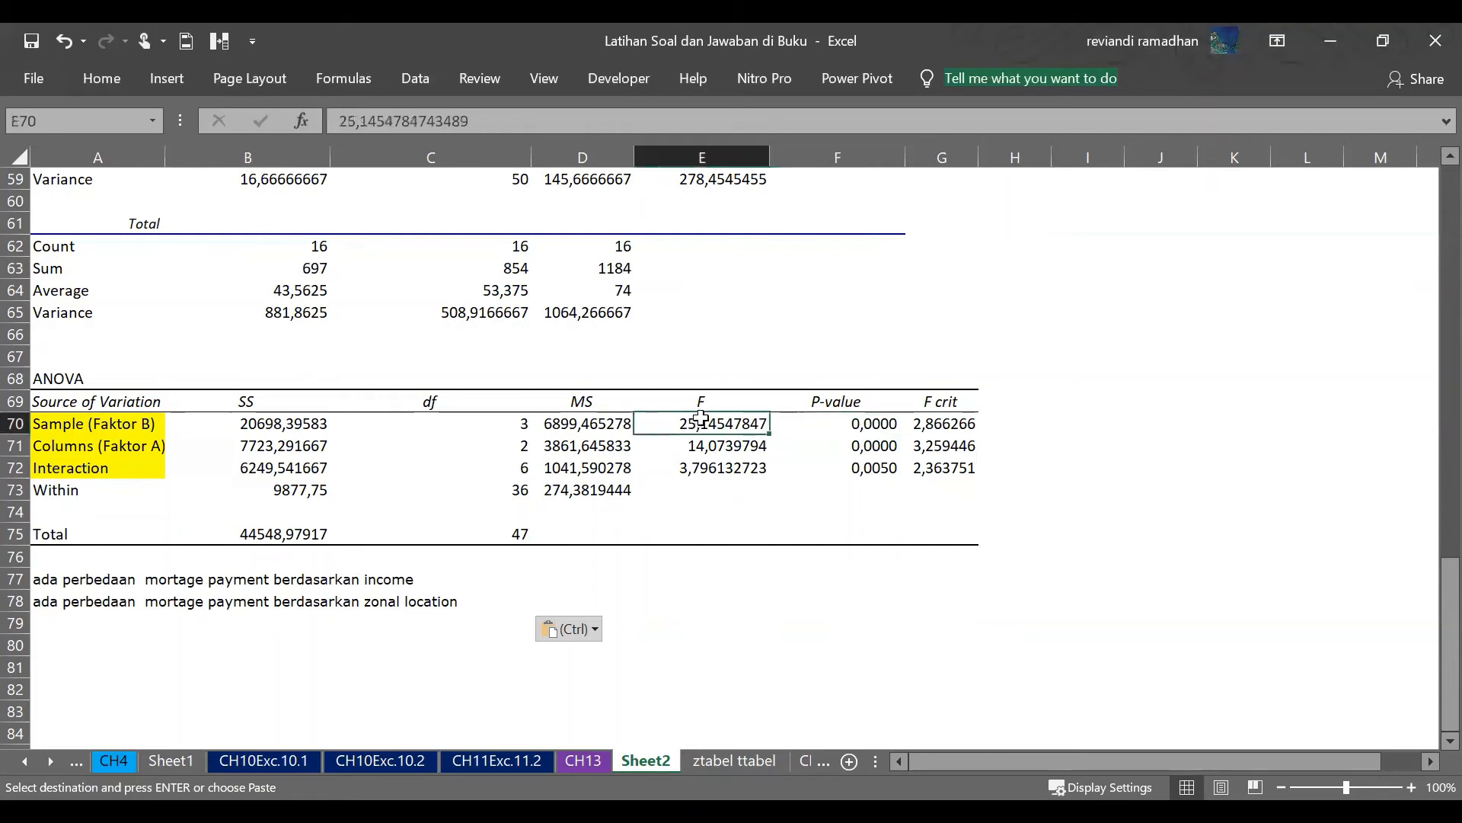
click(965, 424)
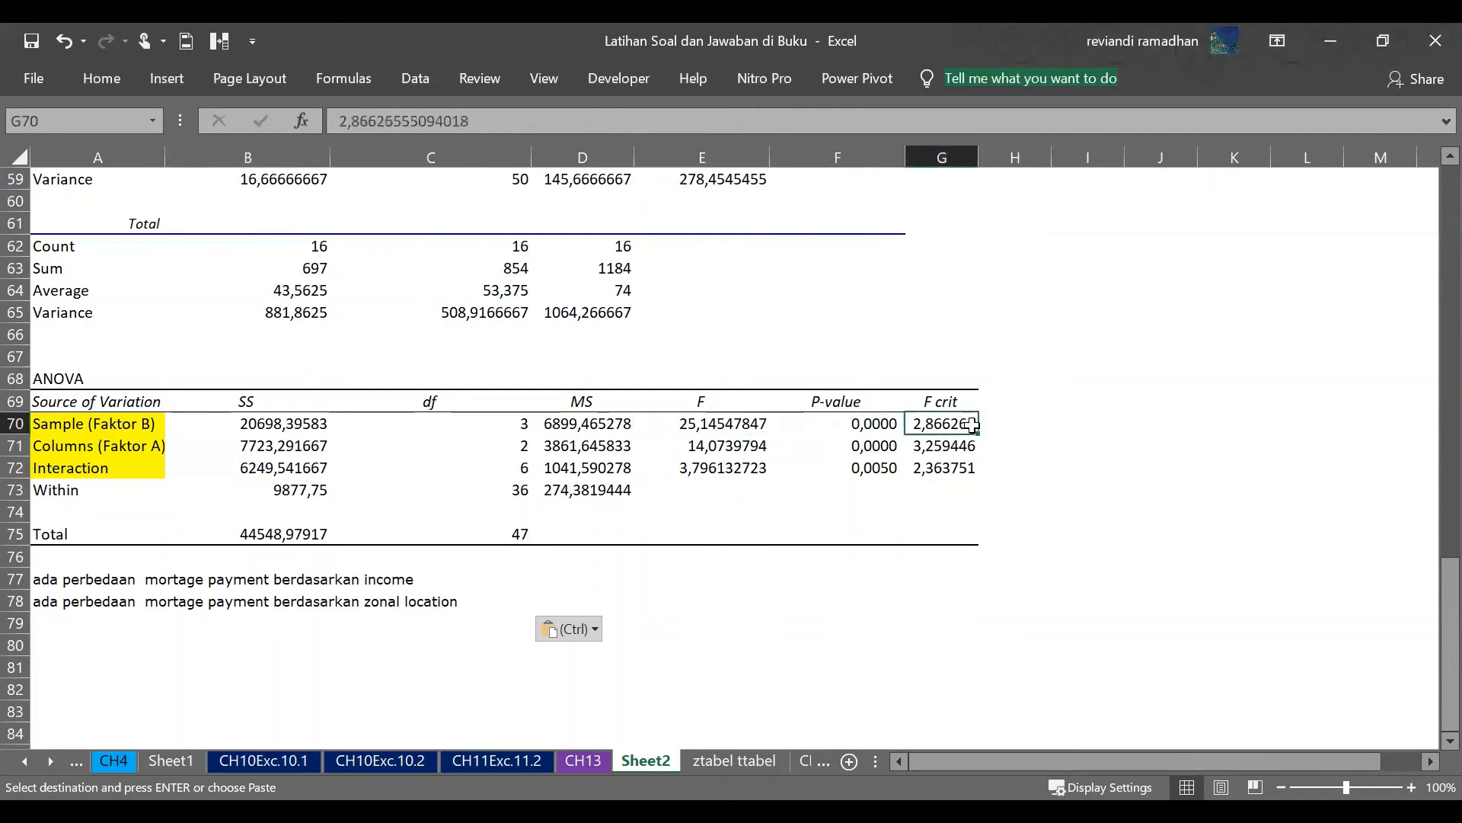
click(126, 598)
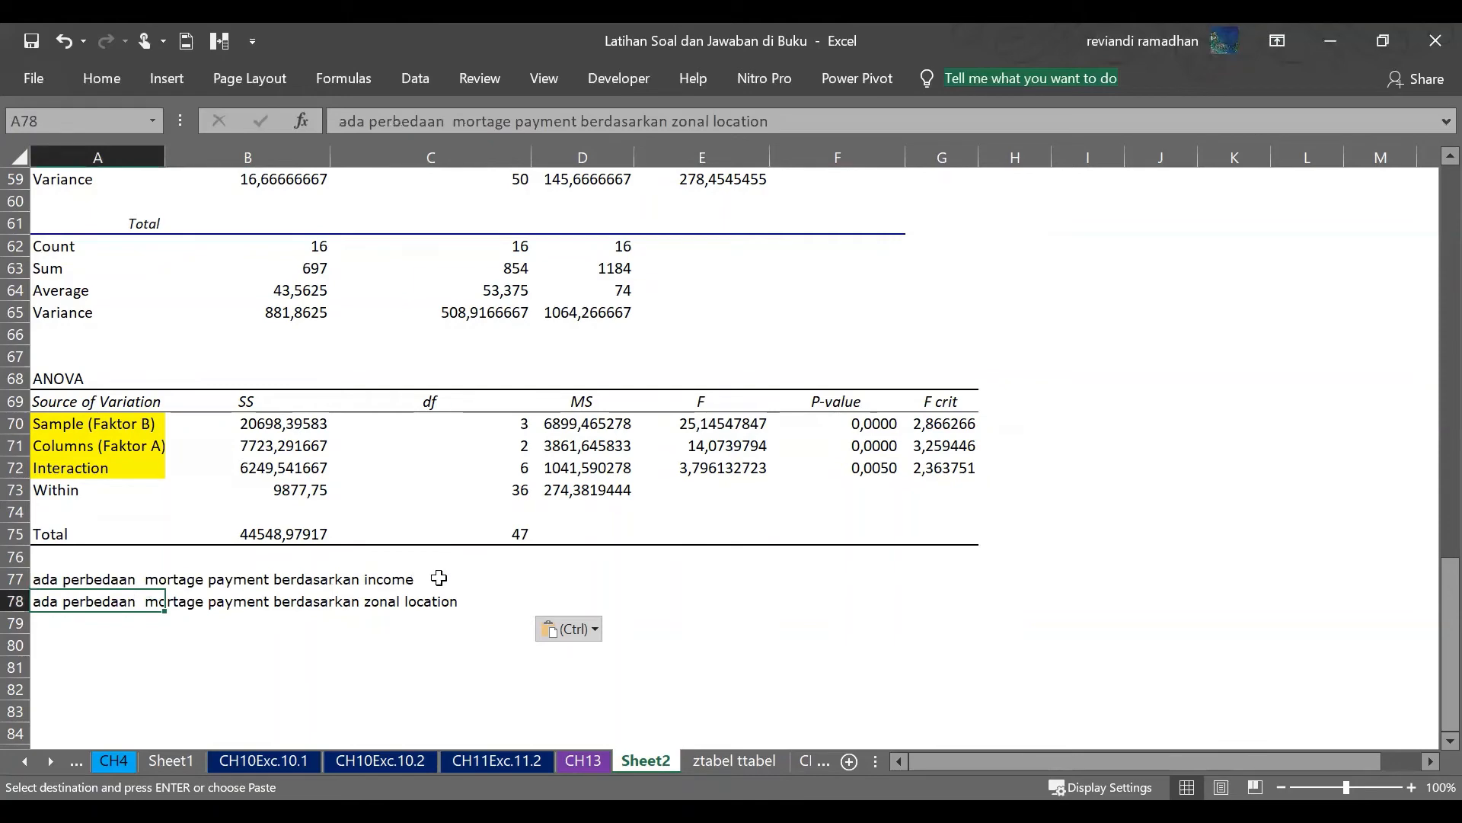
click(524, 580)
click(354, 600)
click(183, 613)
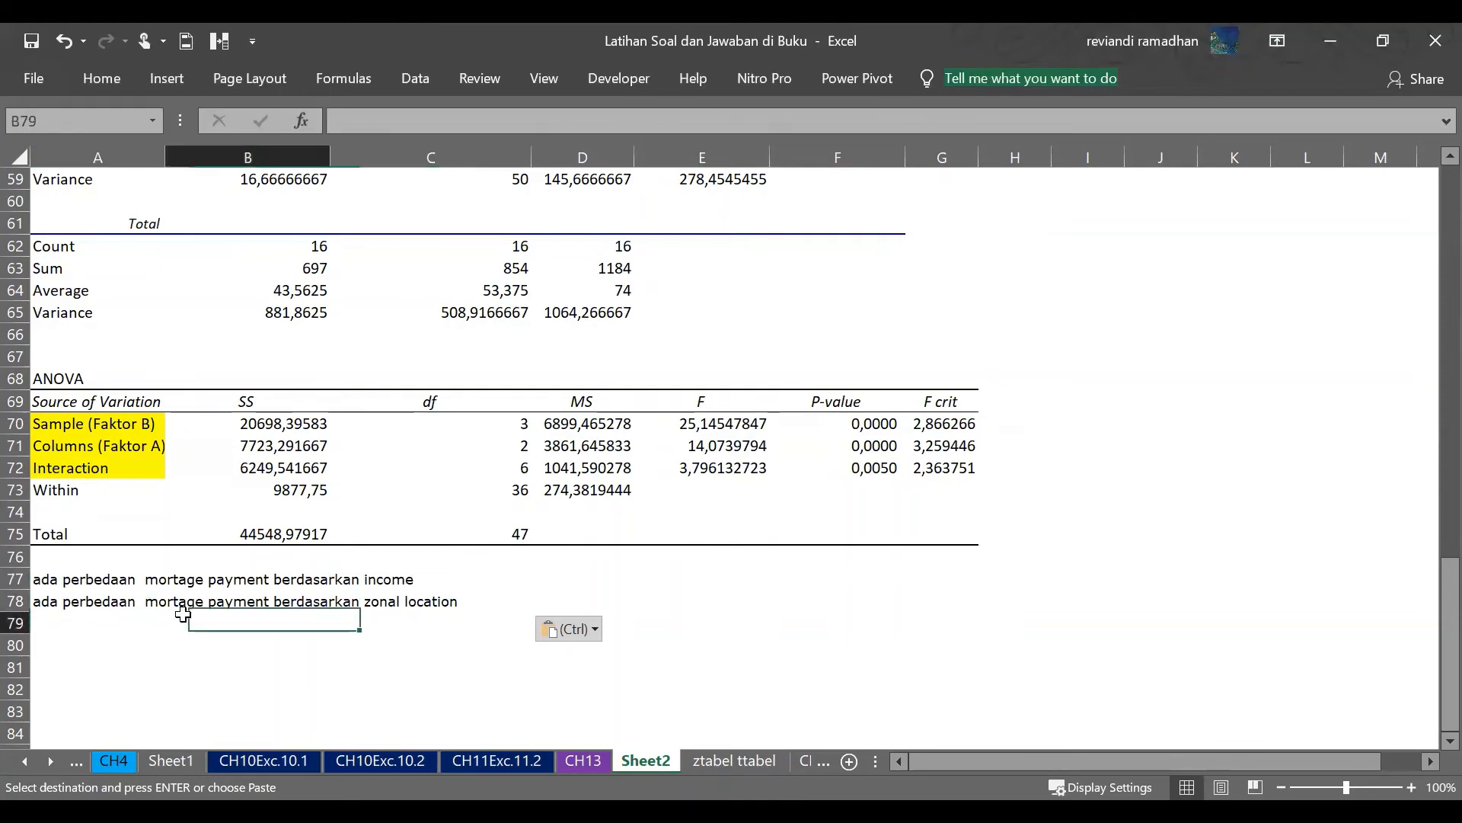
- Copy the interaction alternative hypothesis "Ha : ada interaksi antara Income dan Zonal Location" from B32 to A79 as the Interaction conclusion
scroll(183, 613, up, 17)
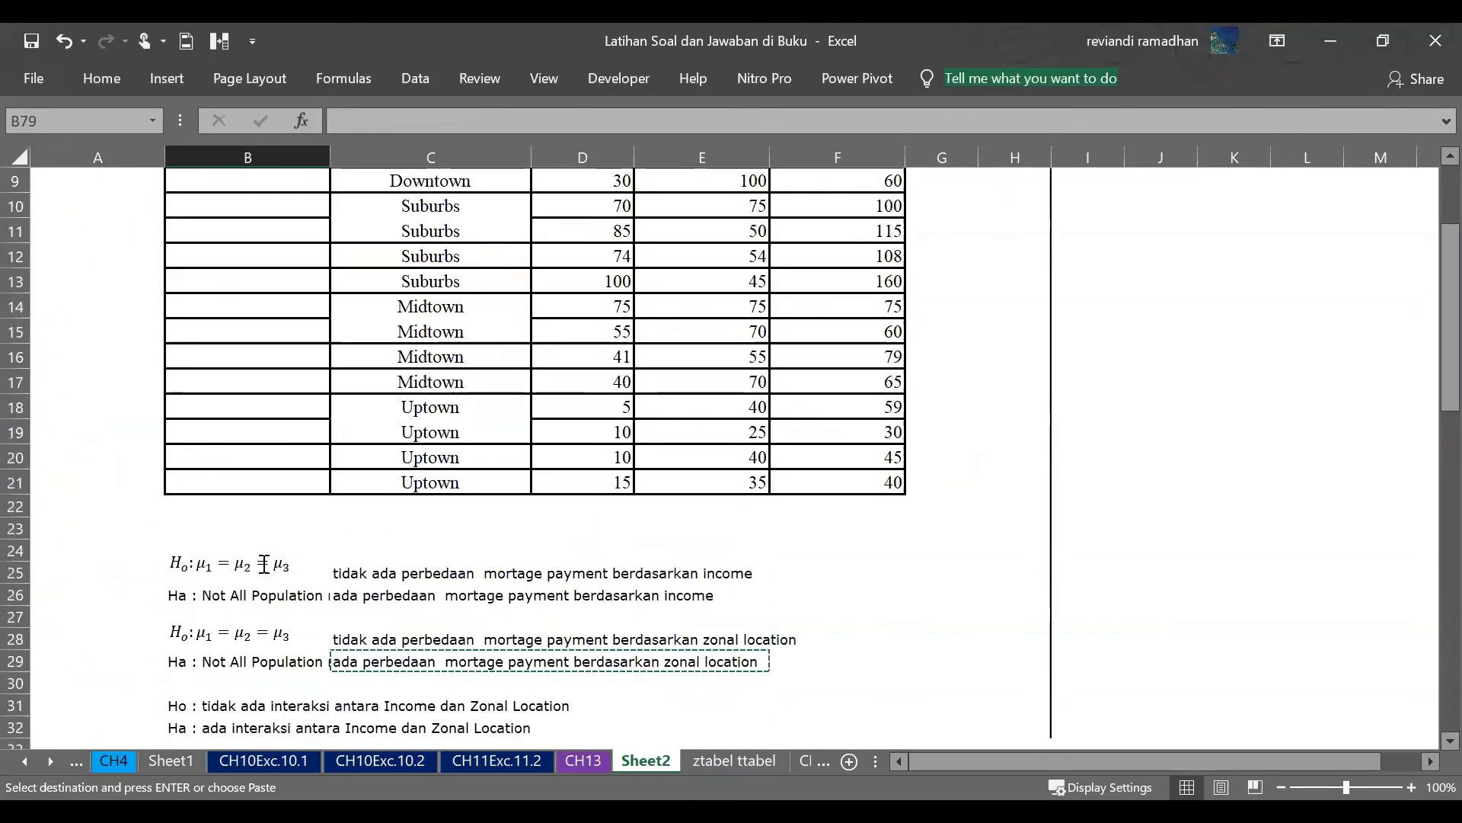
click(210, 728)
key(ctrl+c)
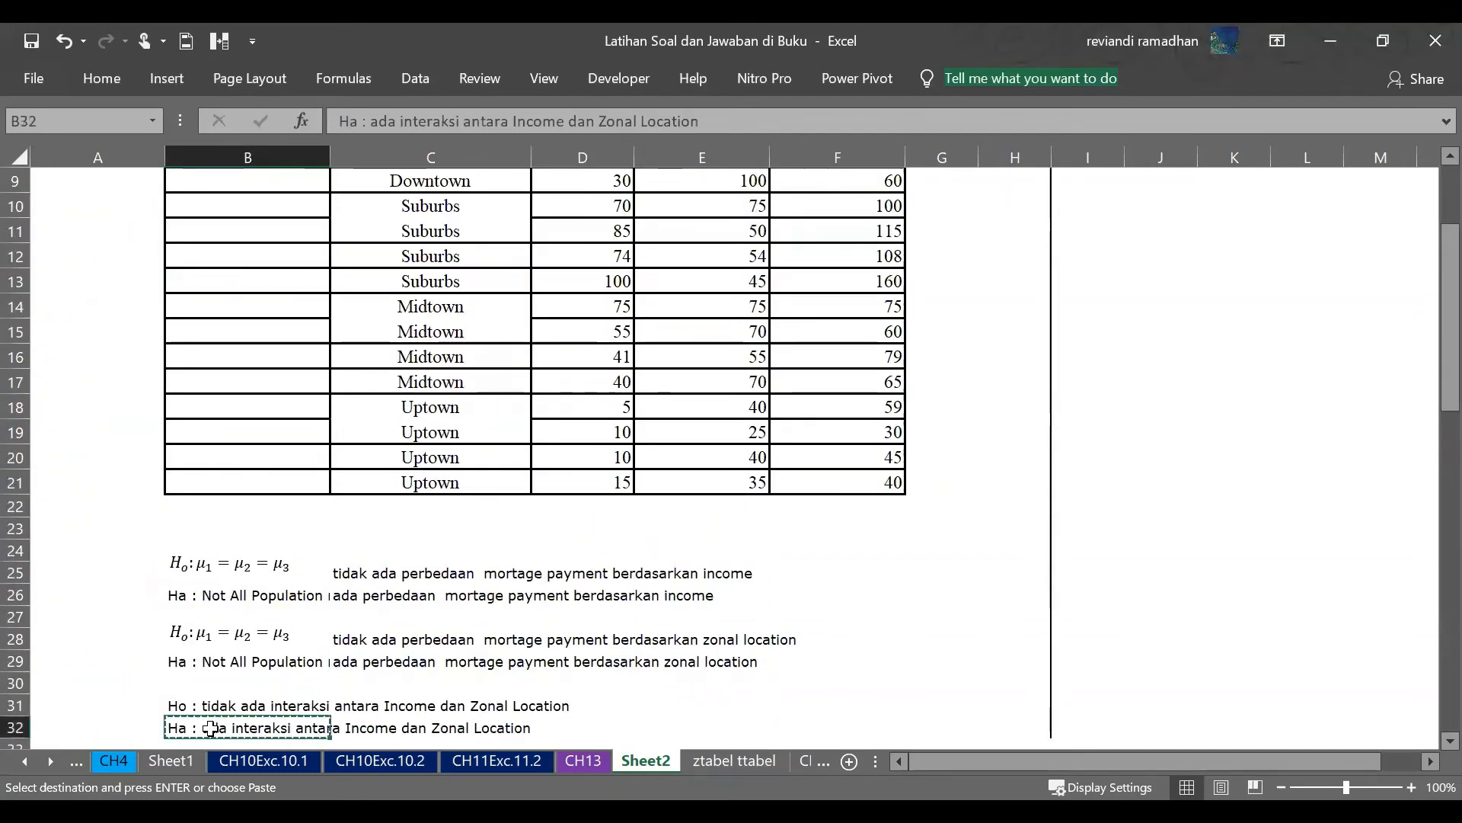
scroll(210, 728, down, 20)
scroll(72, 620, up, 10)
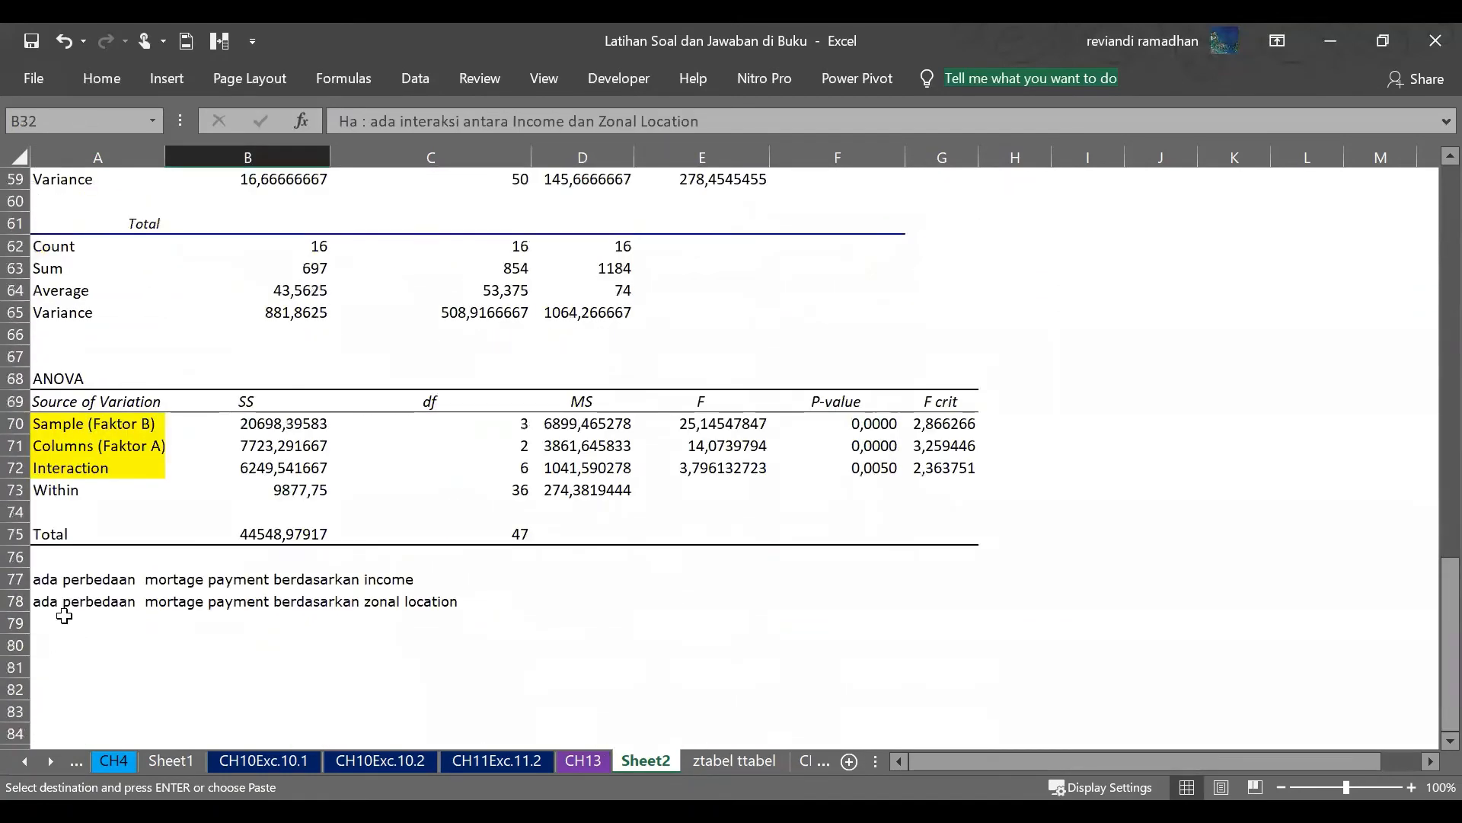
click(64, 616)
key(ctrl+v)
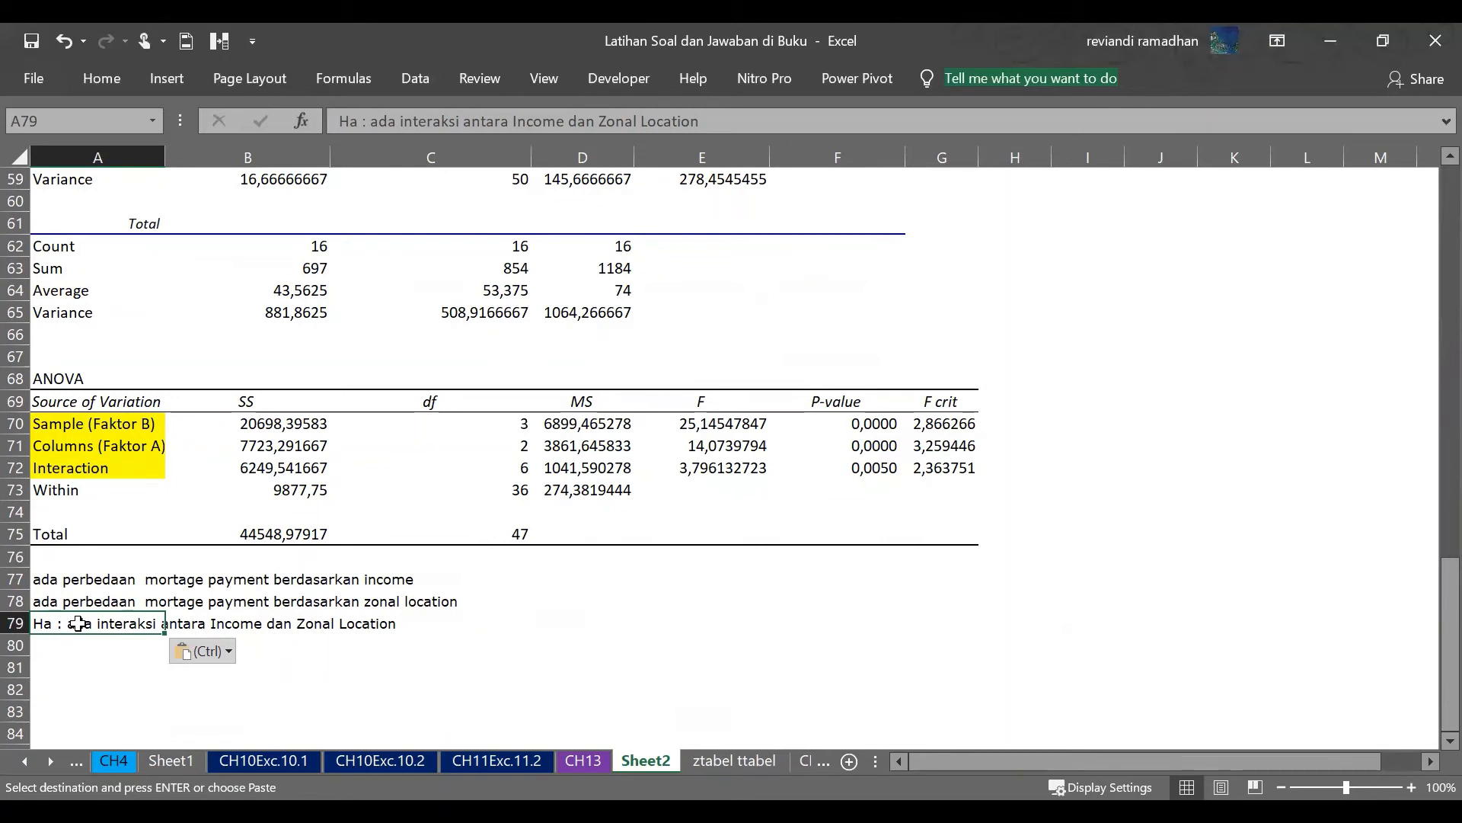
click(117, 661)
click(117, 625)
click(380, 624)
click(456, 643)
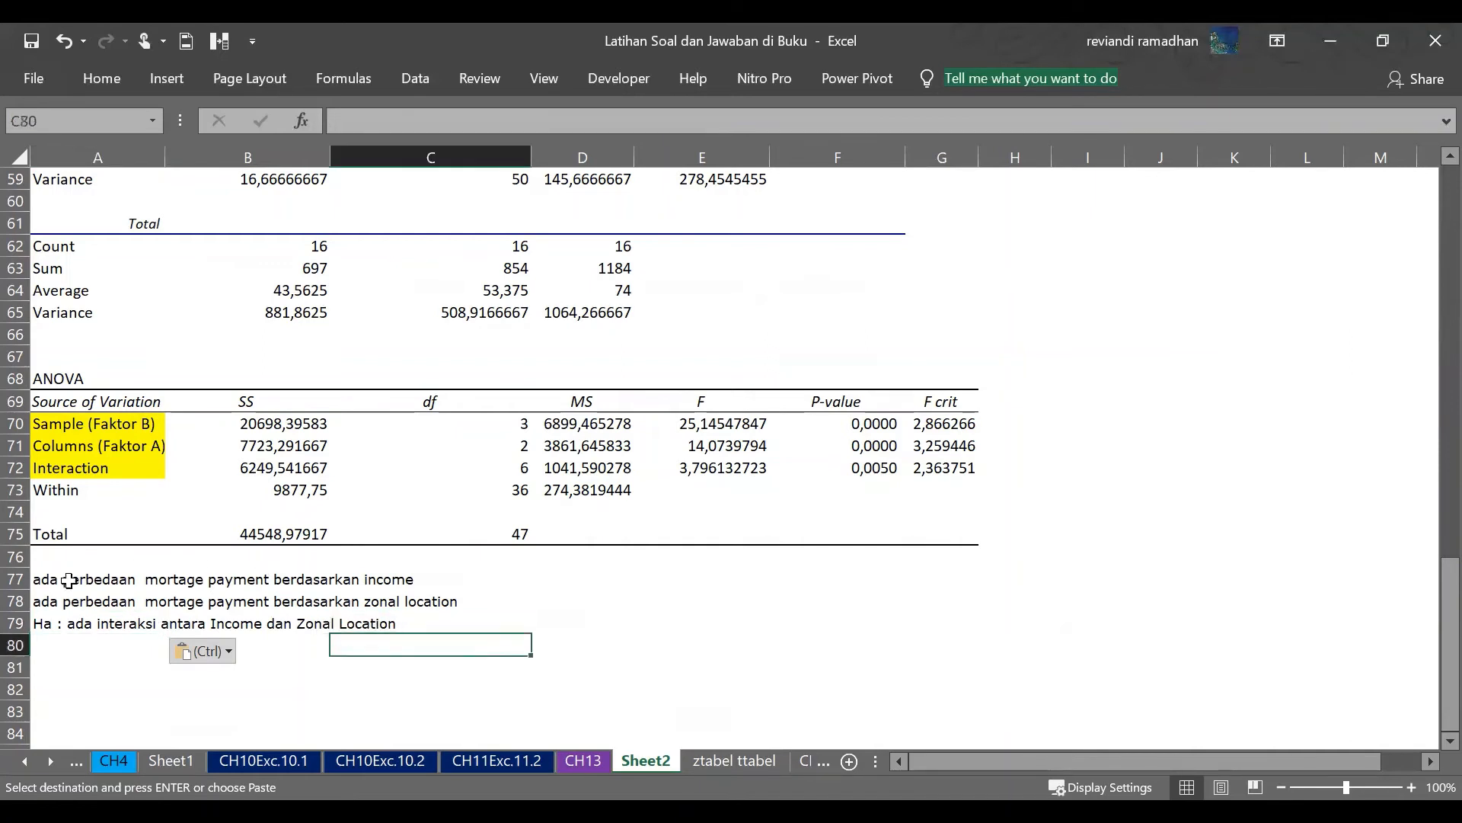
- Compare the three conclusions in A77:A79 with the hypotheses in rows 25 to 32 and the ANOVA output
drag(69, 580, 375, 640)
scroll(375, 639, up, 19)
scroll(376, 640, down, 3)
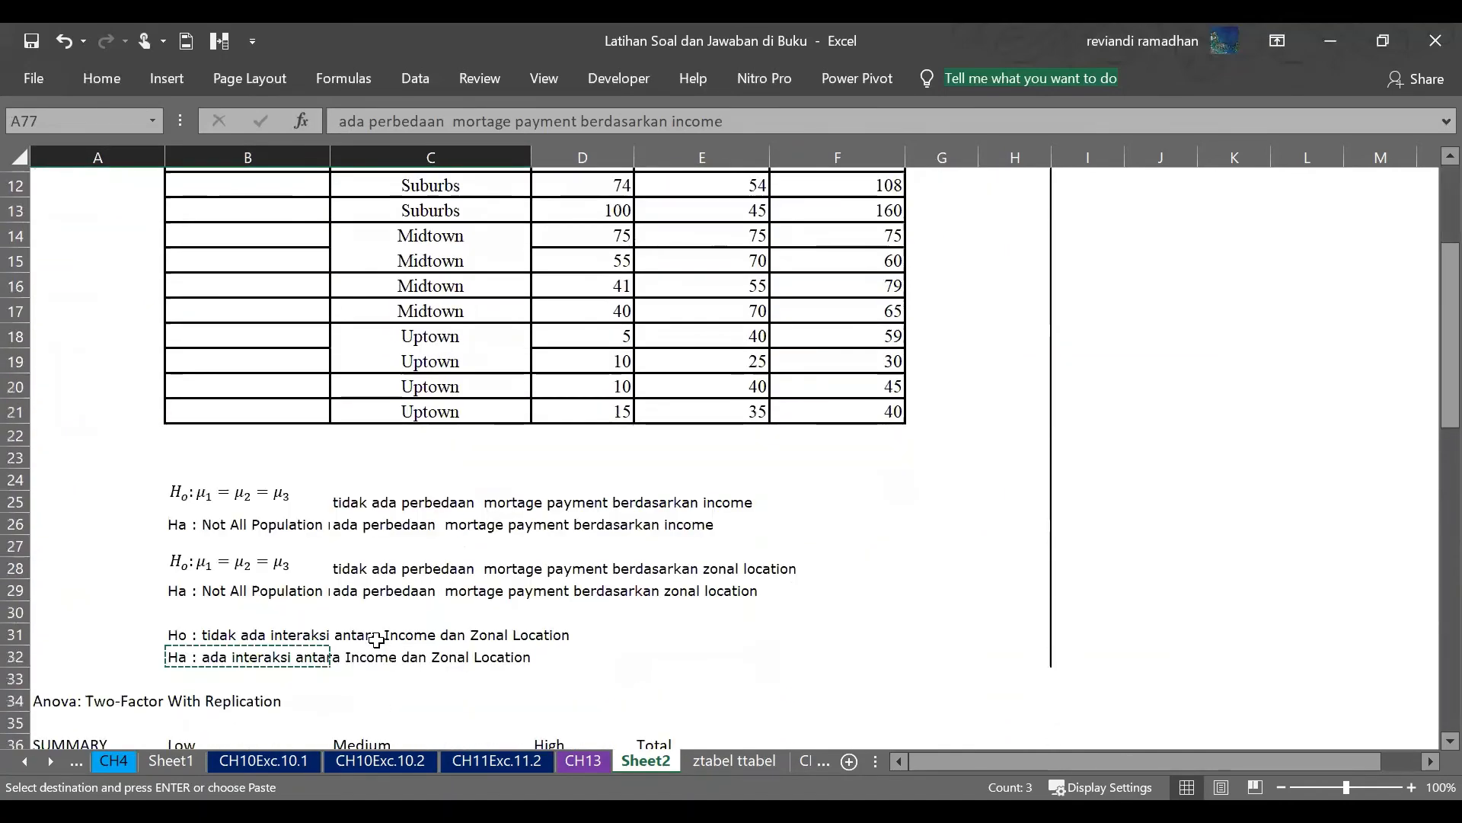
scroll(376, 640, down, 4)
scroll(304, 410, down, 17)
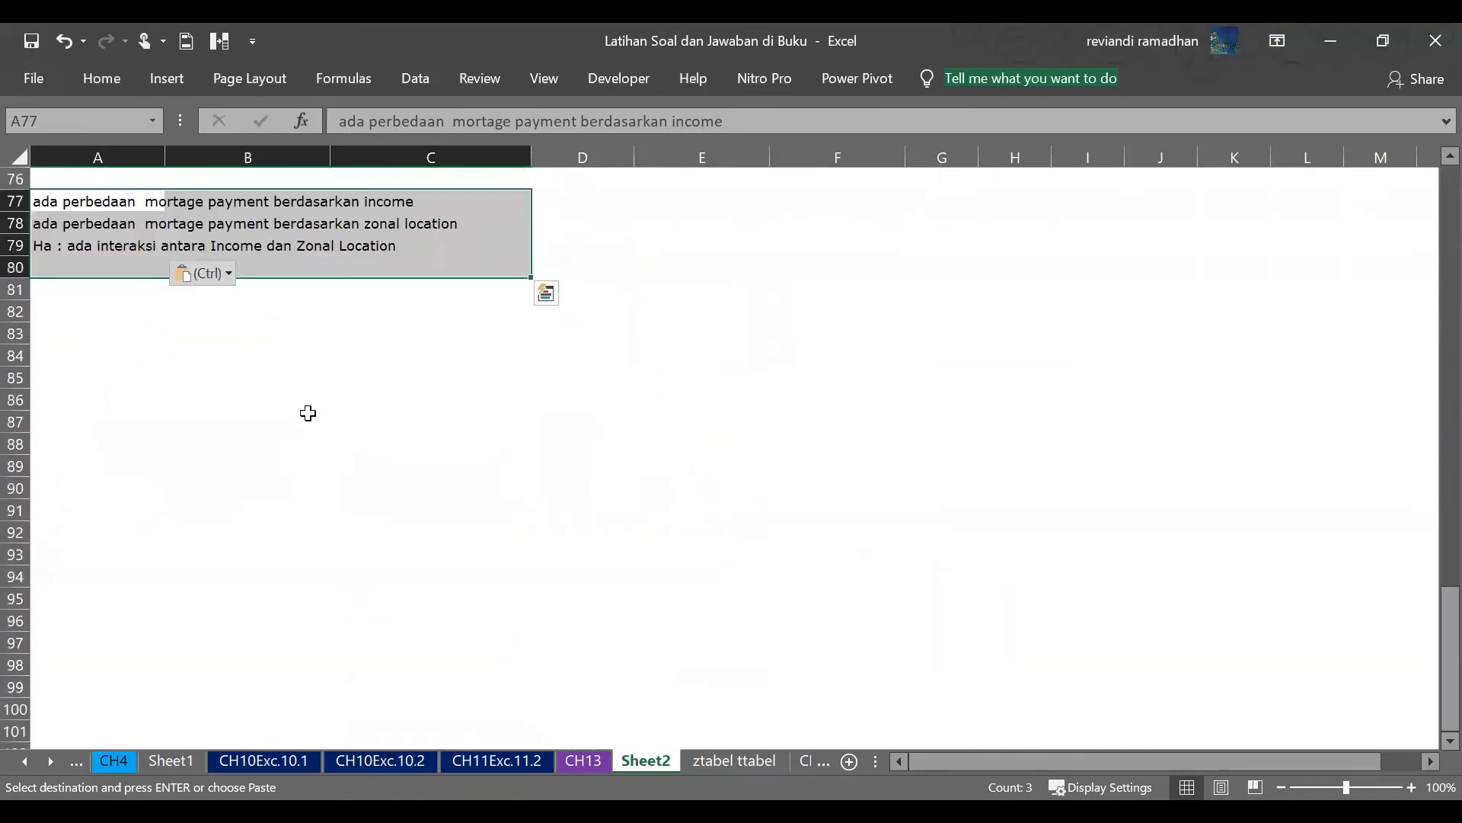
scroll(308, 413, up, 9)
scroll(306, 414, down, 9)
scroll(304, 414, up, 9)
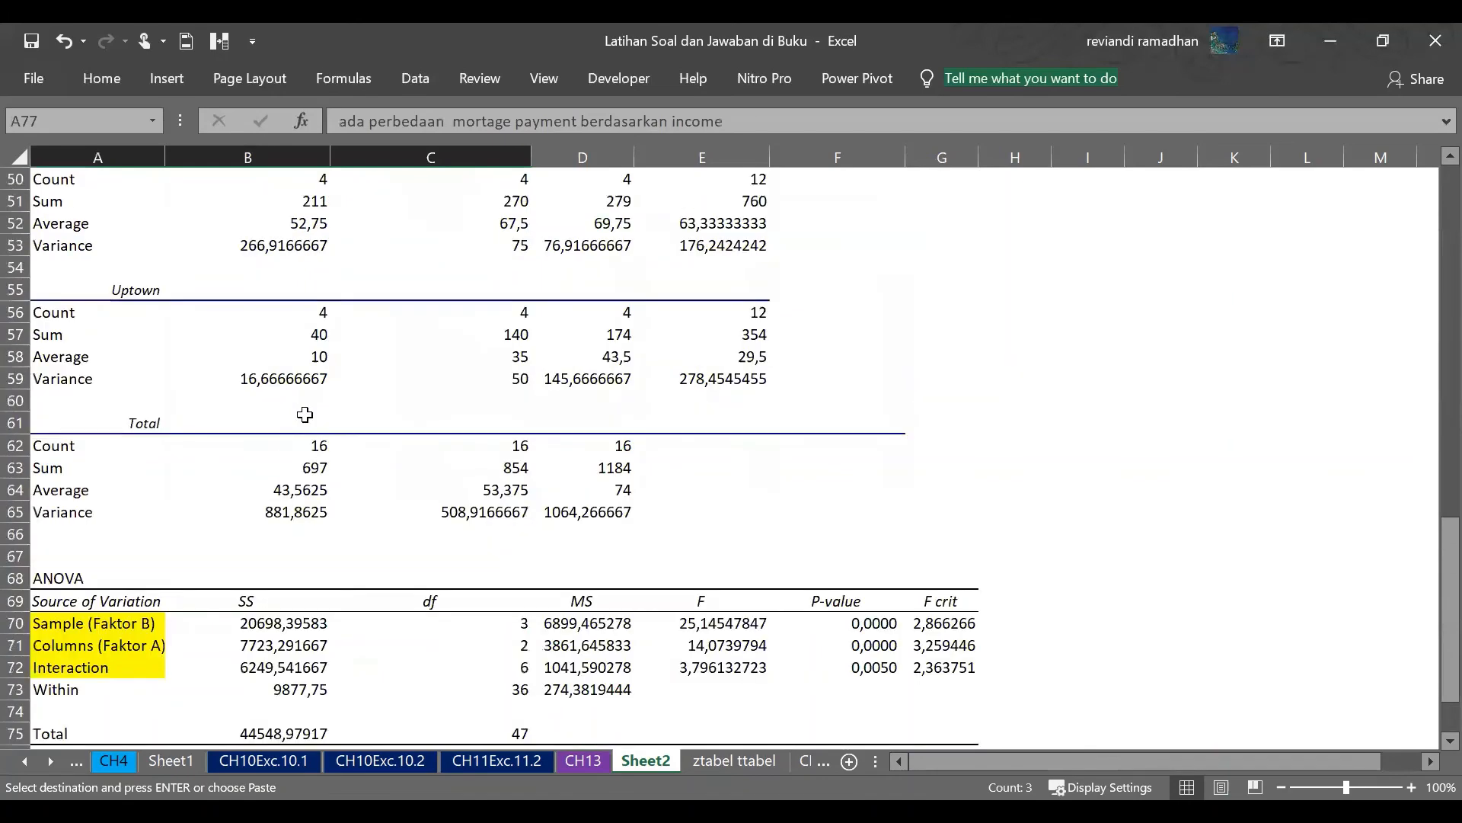
scroll(305, 415, up, 15)
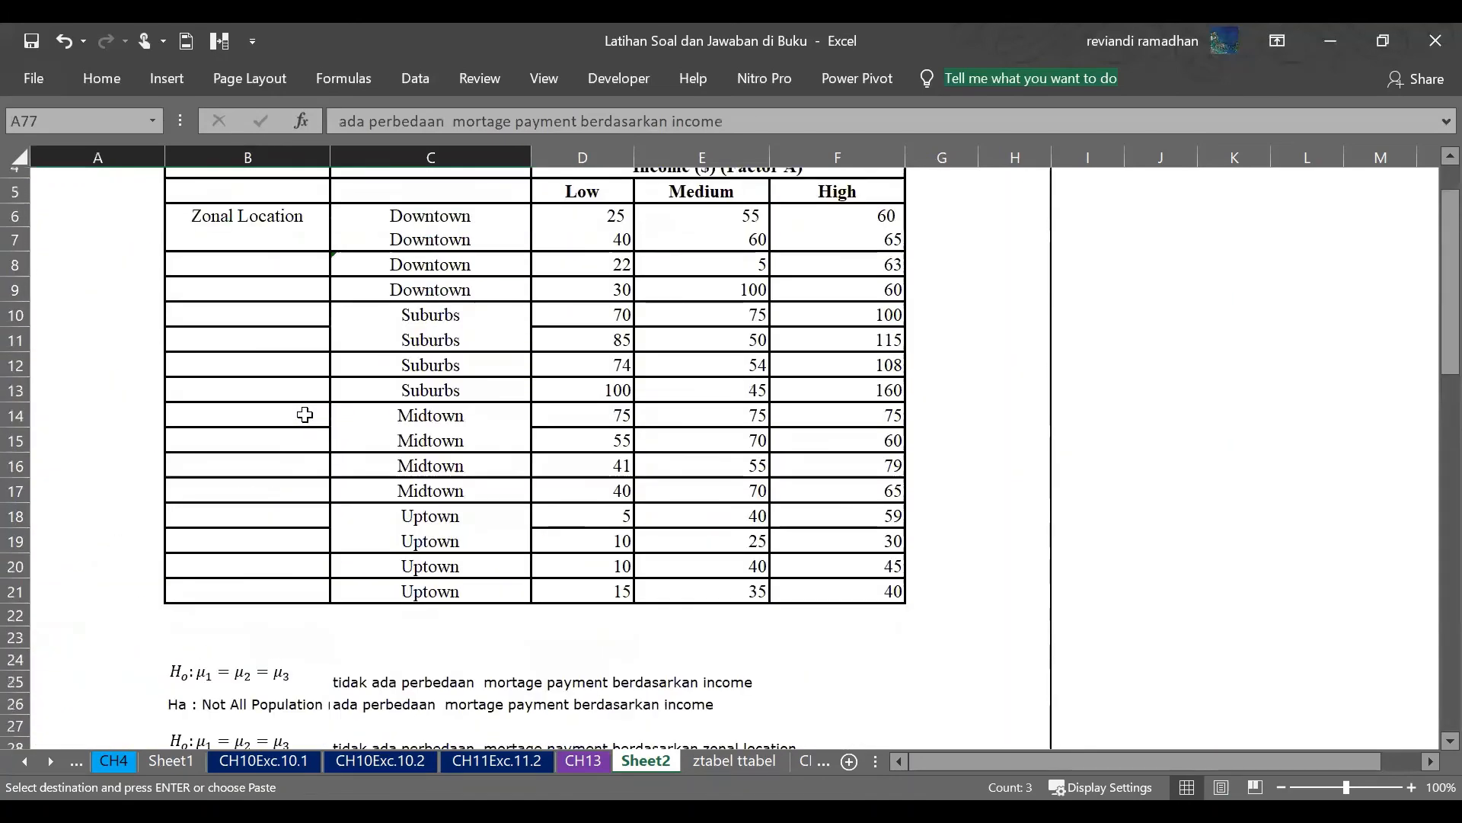
scroll(304, 414, up, 2)
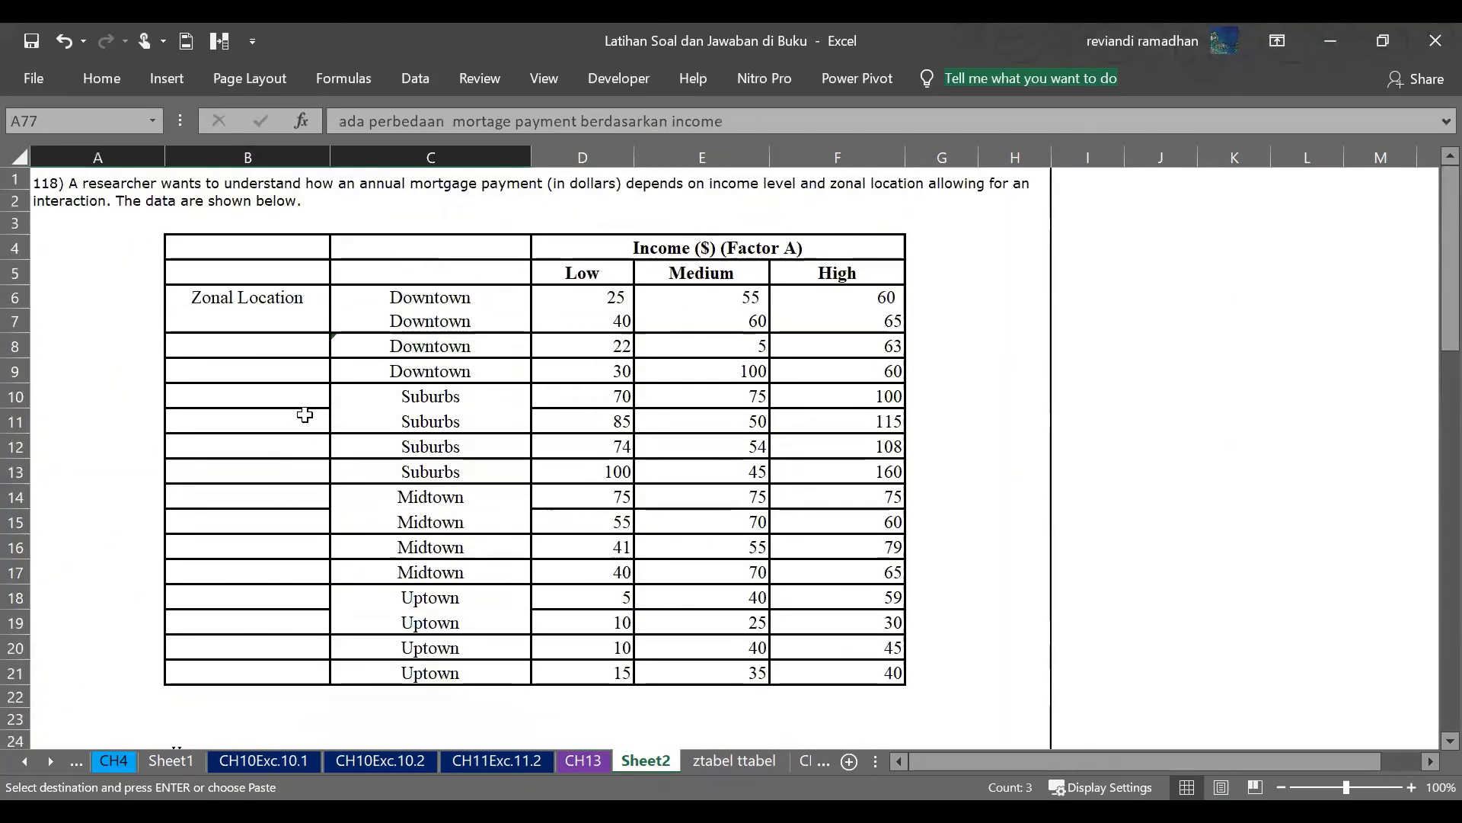
scroll(304, 414, down, 8)
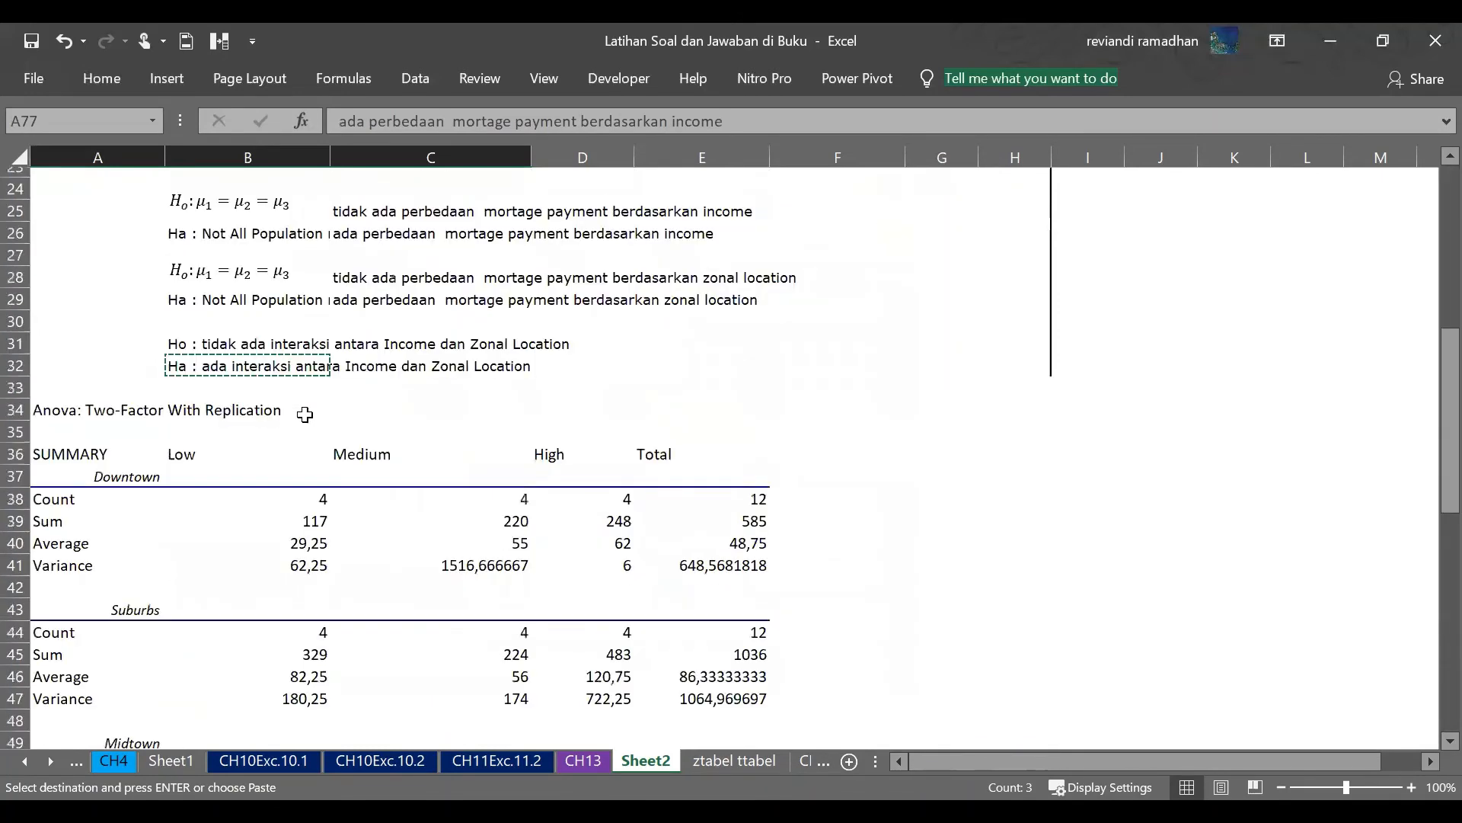
scroll(305, 414, down, 17)
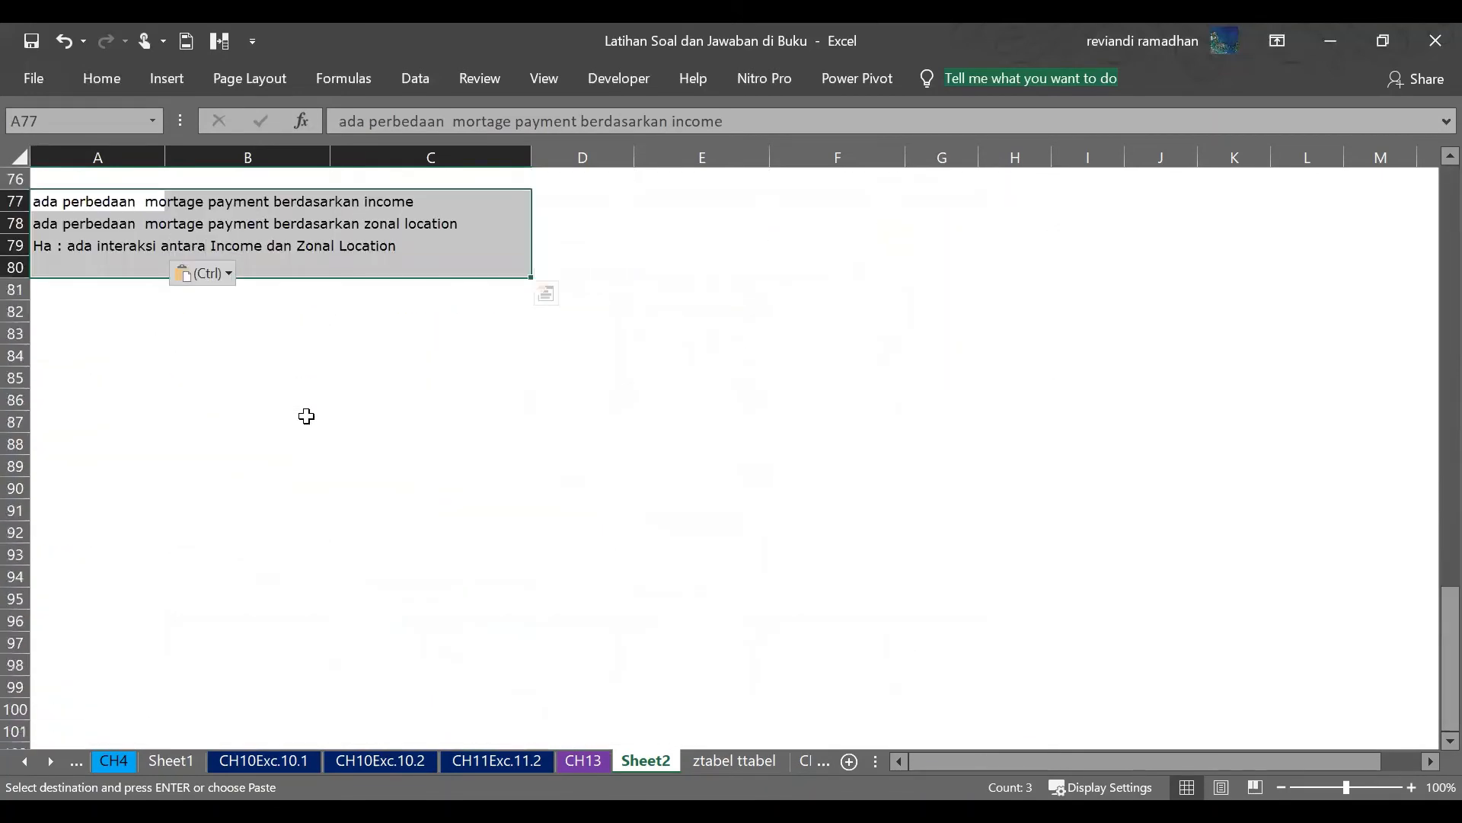
- Reread the exercise 118 question and the zonal location data against the income and zonal location conclusions in A77:A78
scroll(304, 419, up, 20)
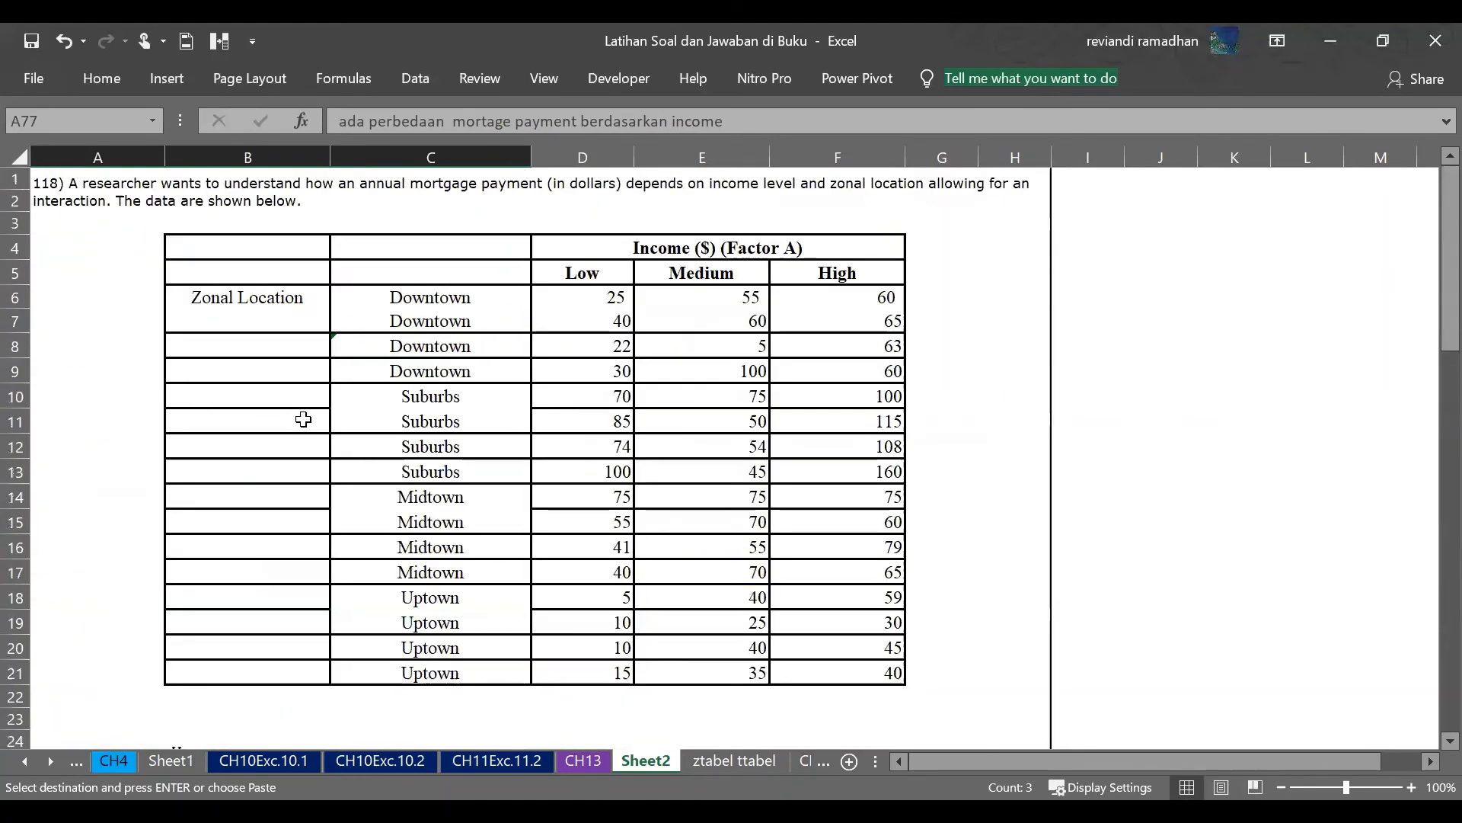
scroll(305, 420, down, 16)
scroll(303, 419, down, 9)
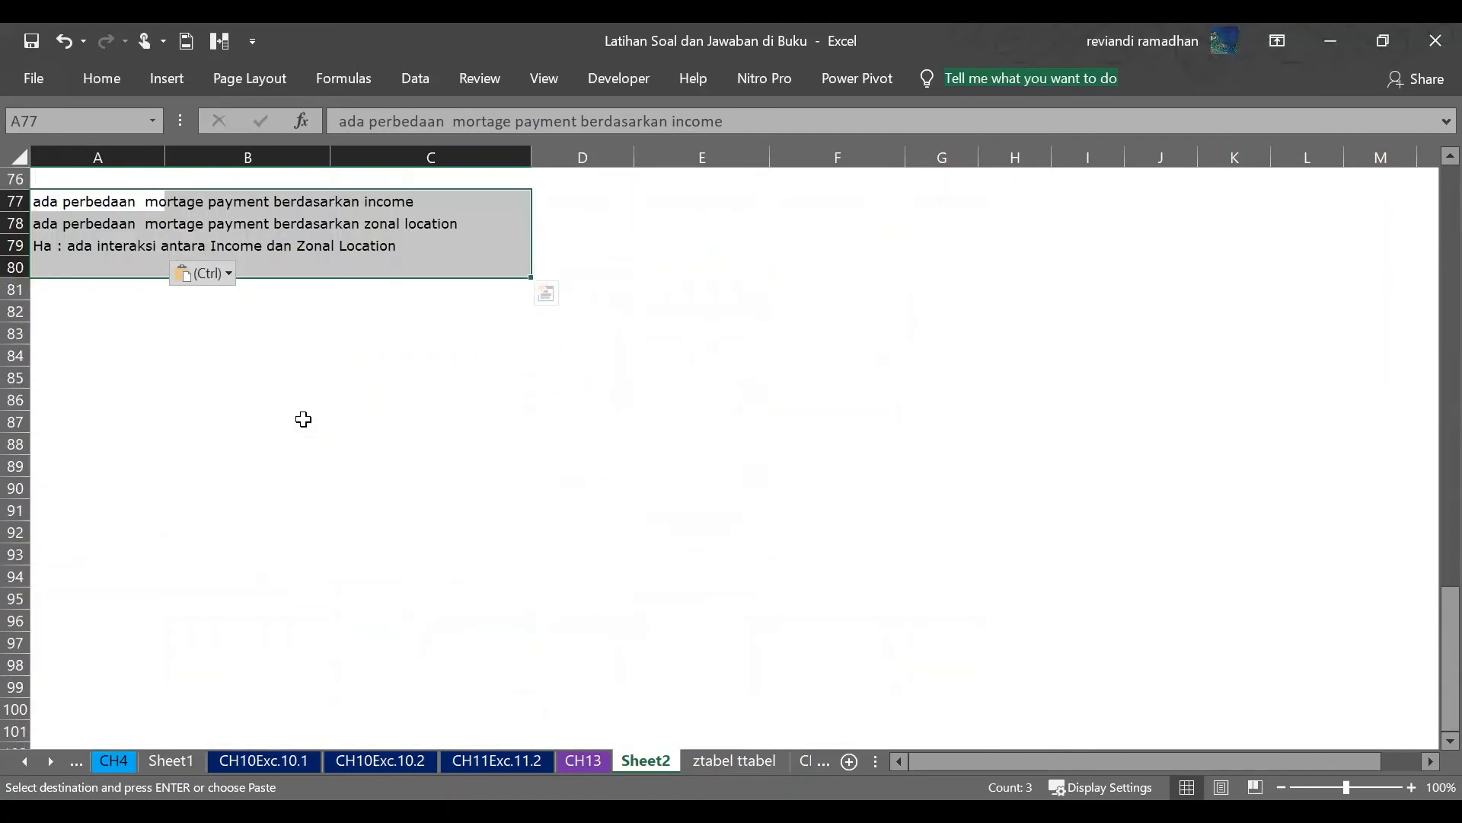
scroll(303, 420, up, 20)
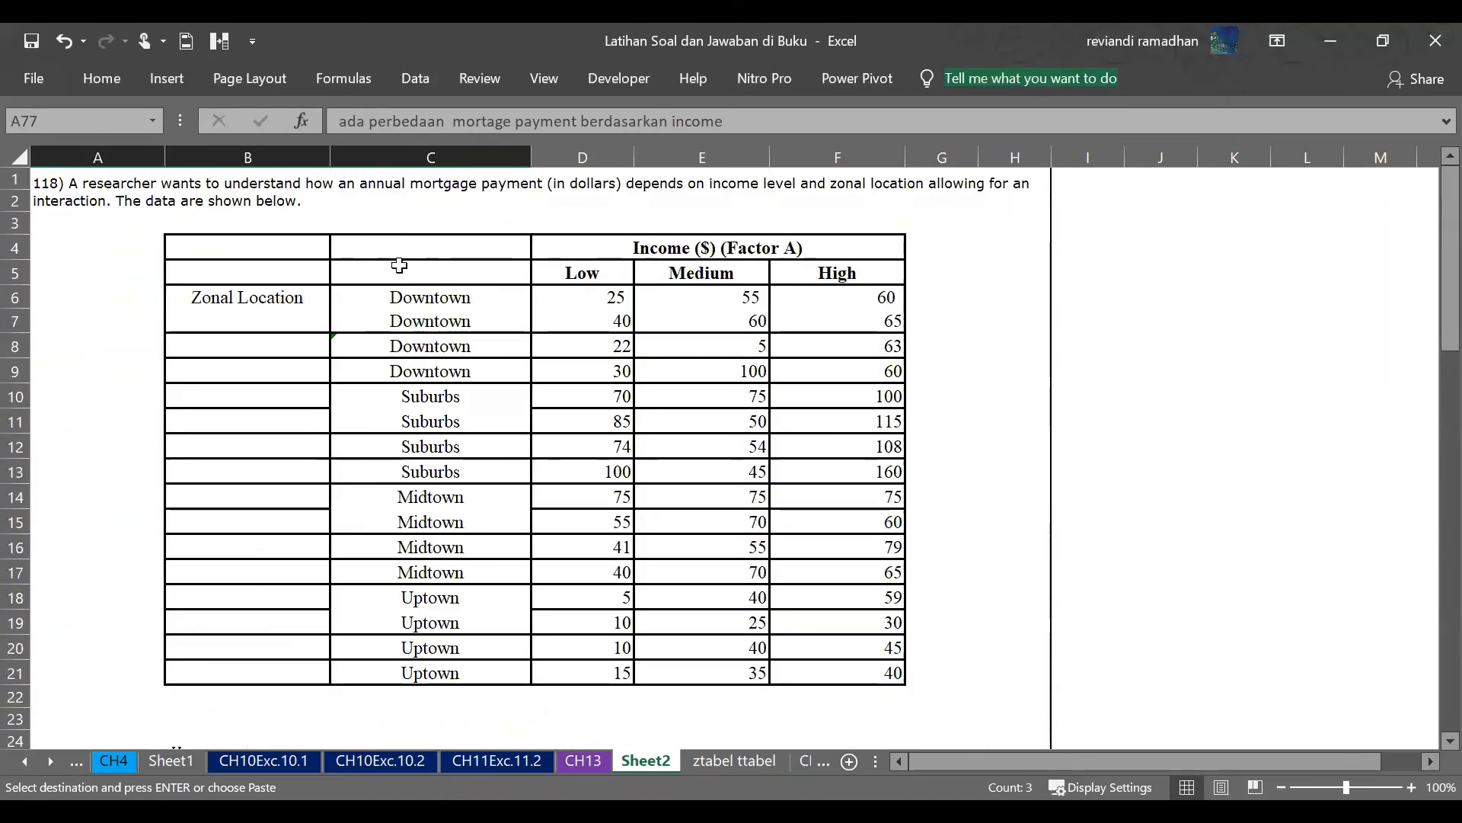
scroll(410, 280, down, 3)
scroll(409, 280, down, 20)
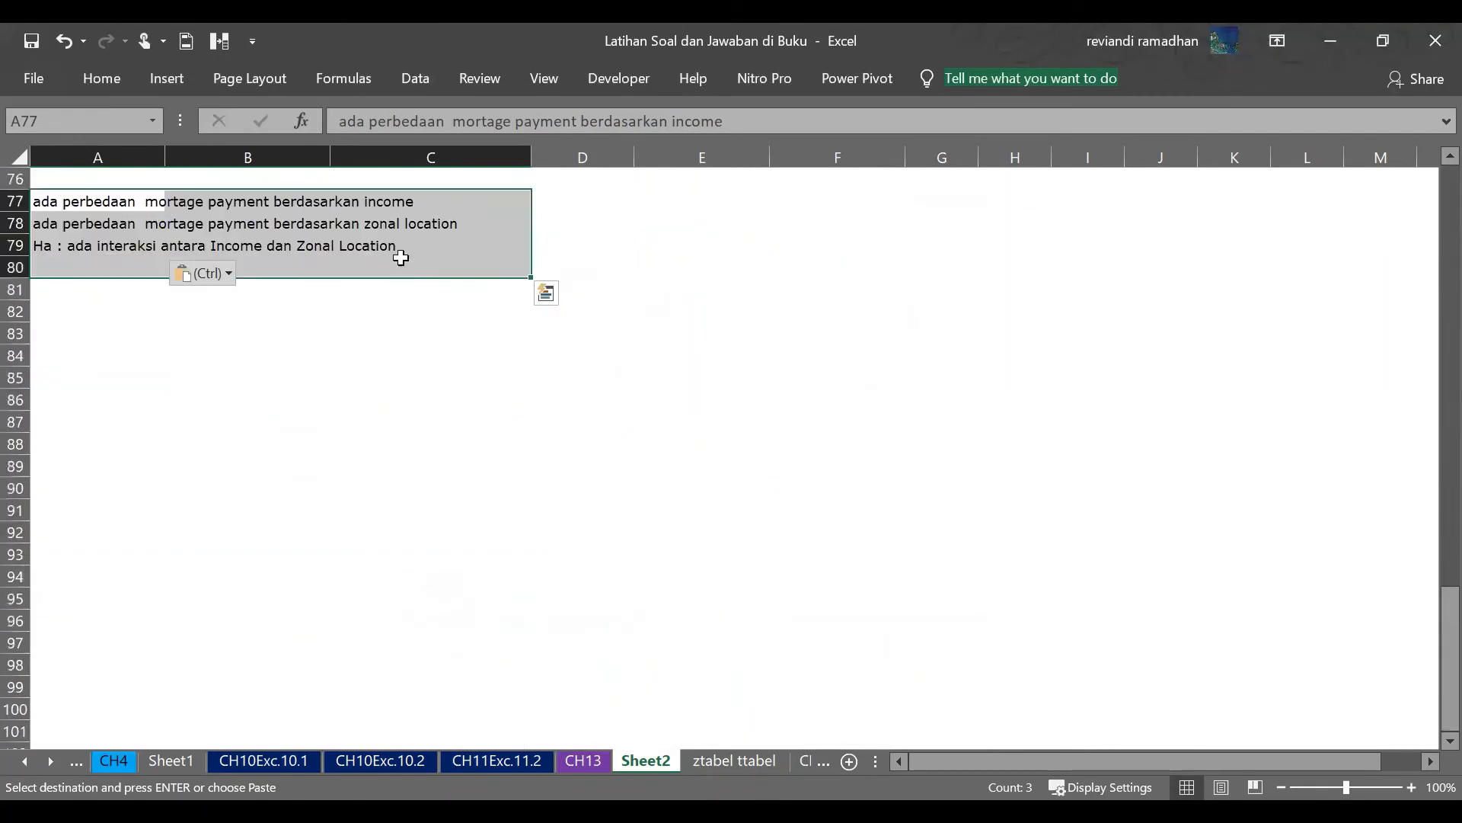
click(401, 262)
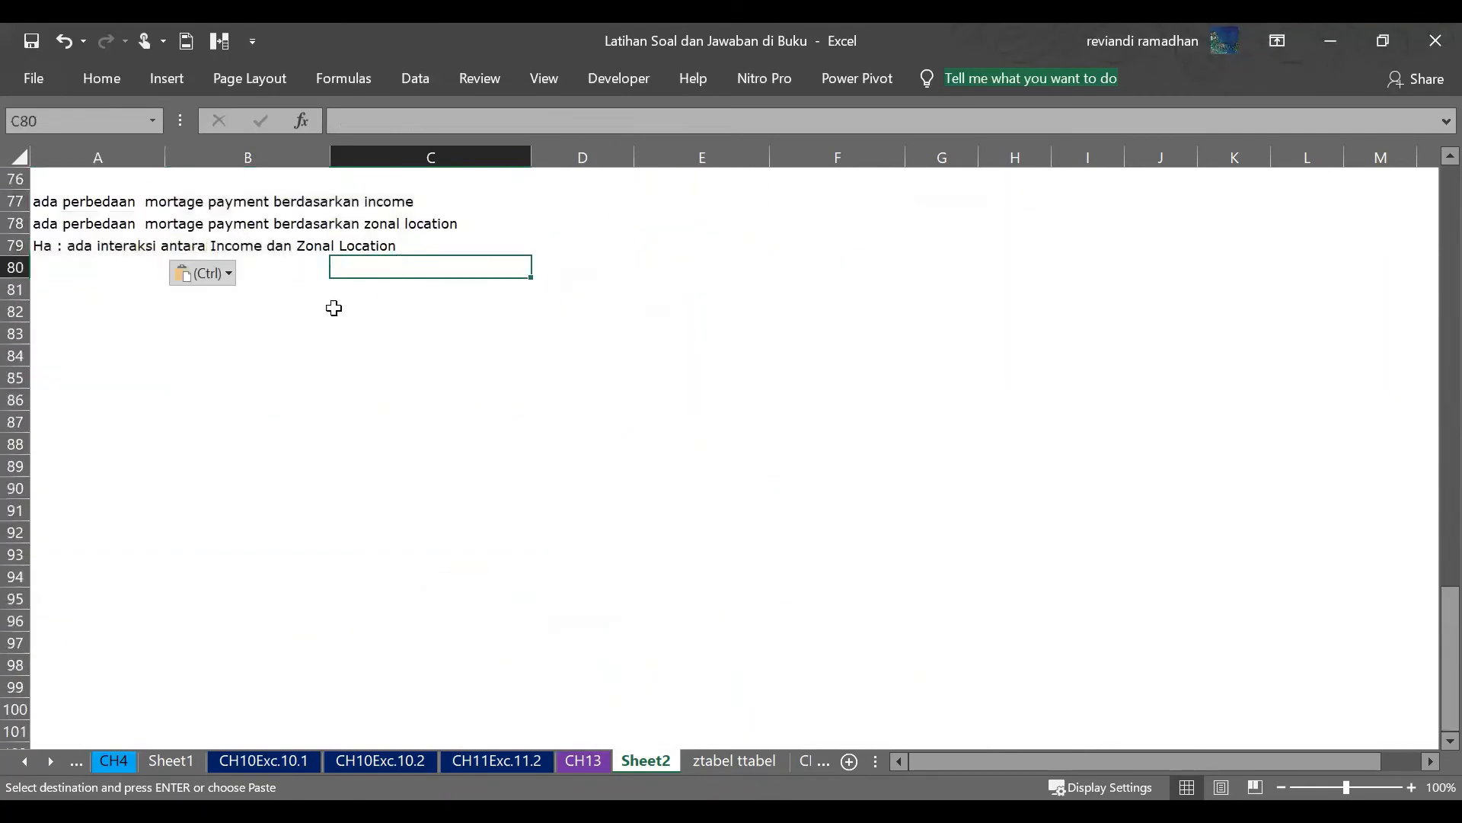
click(71, 279)
click(59, 312)
click(52, 333)
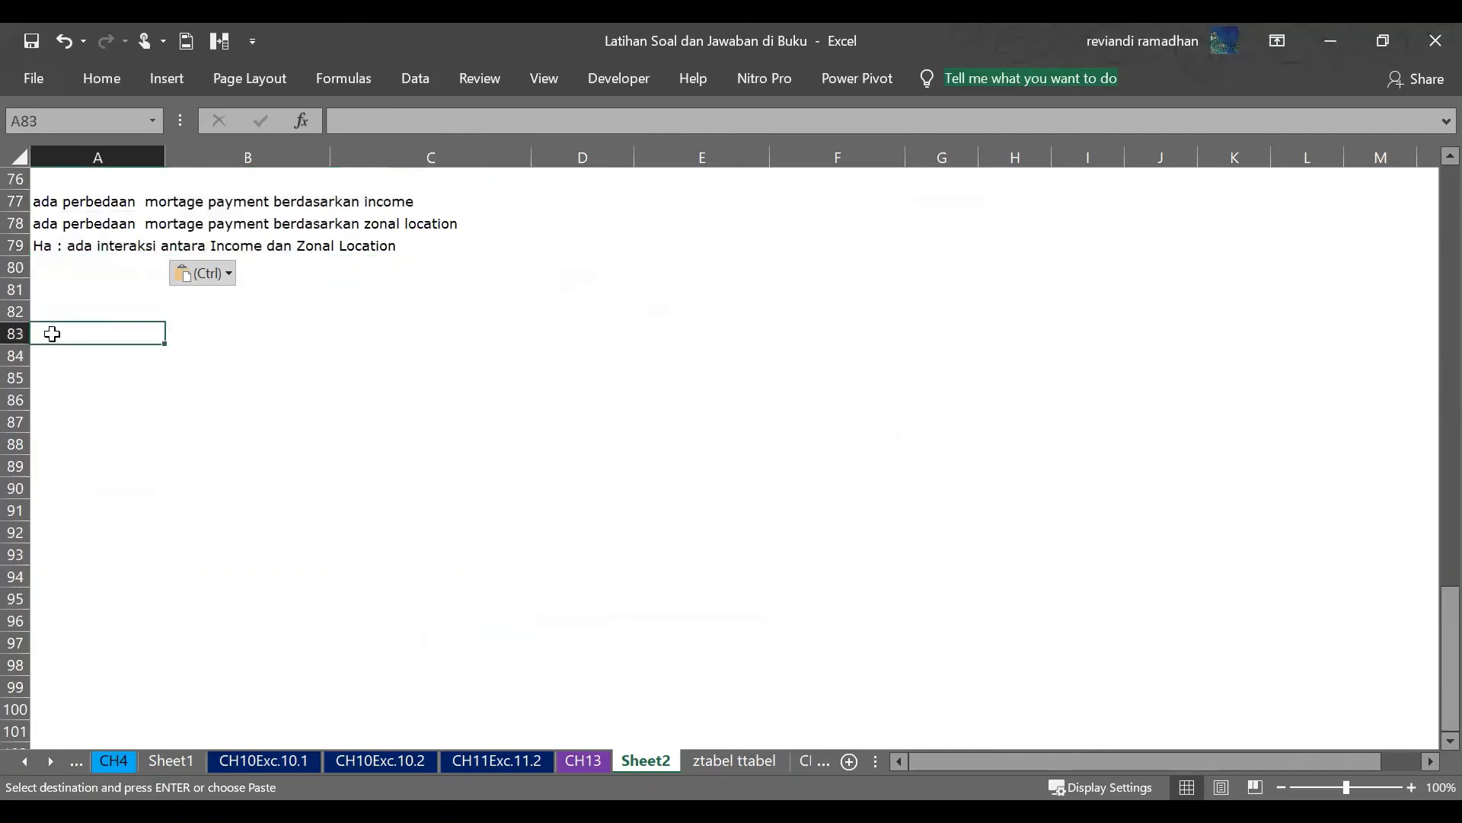
scroll(52, 343, up, 5)
scroll(52, 342, up, 20)
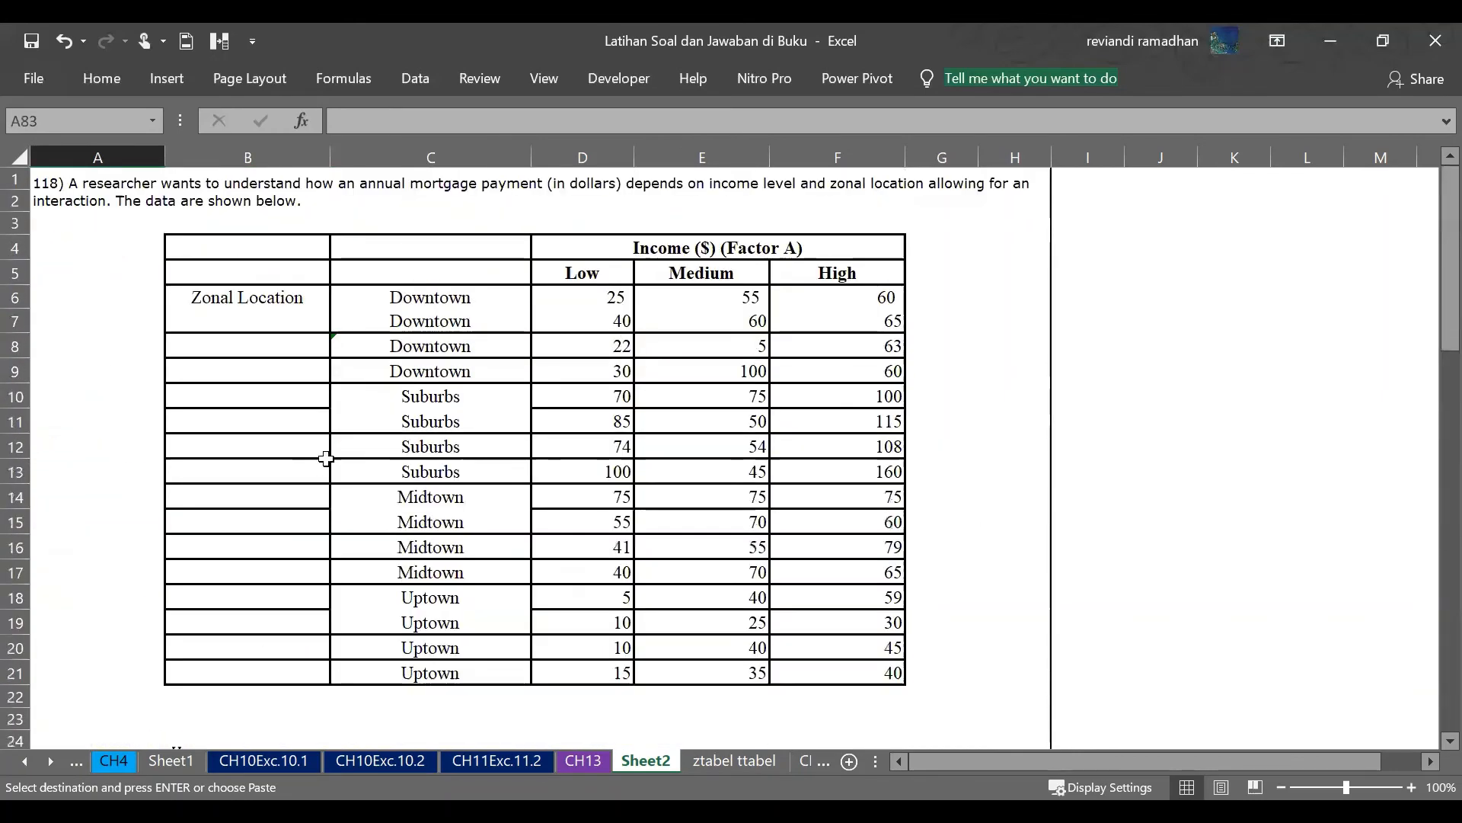
click(293, 297)
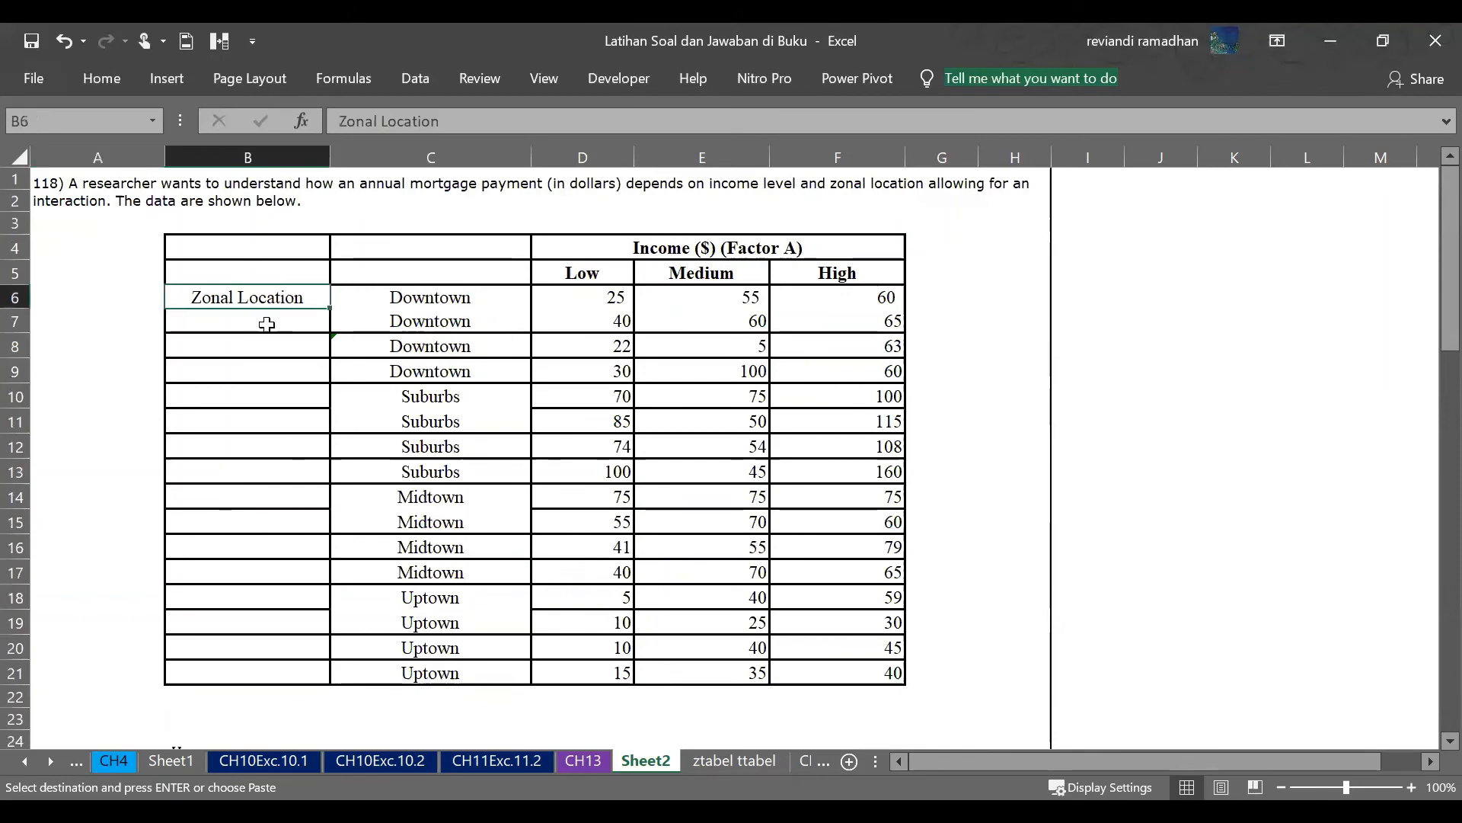
scroll(126, 388, down, 20)
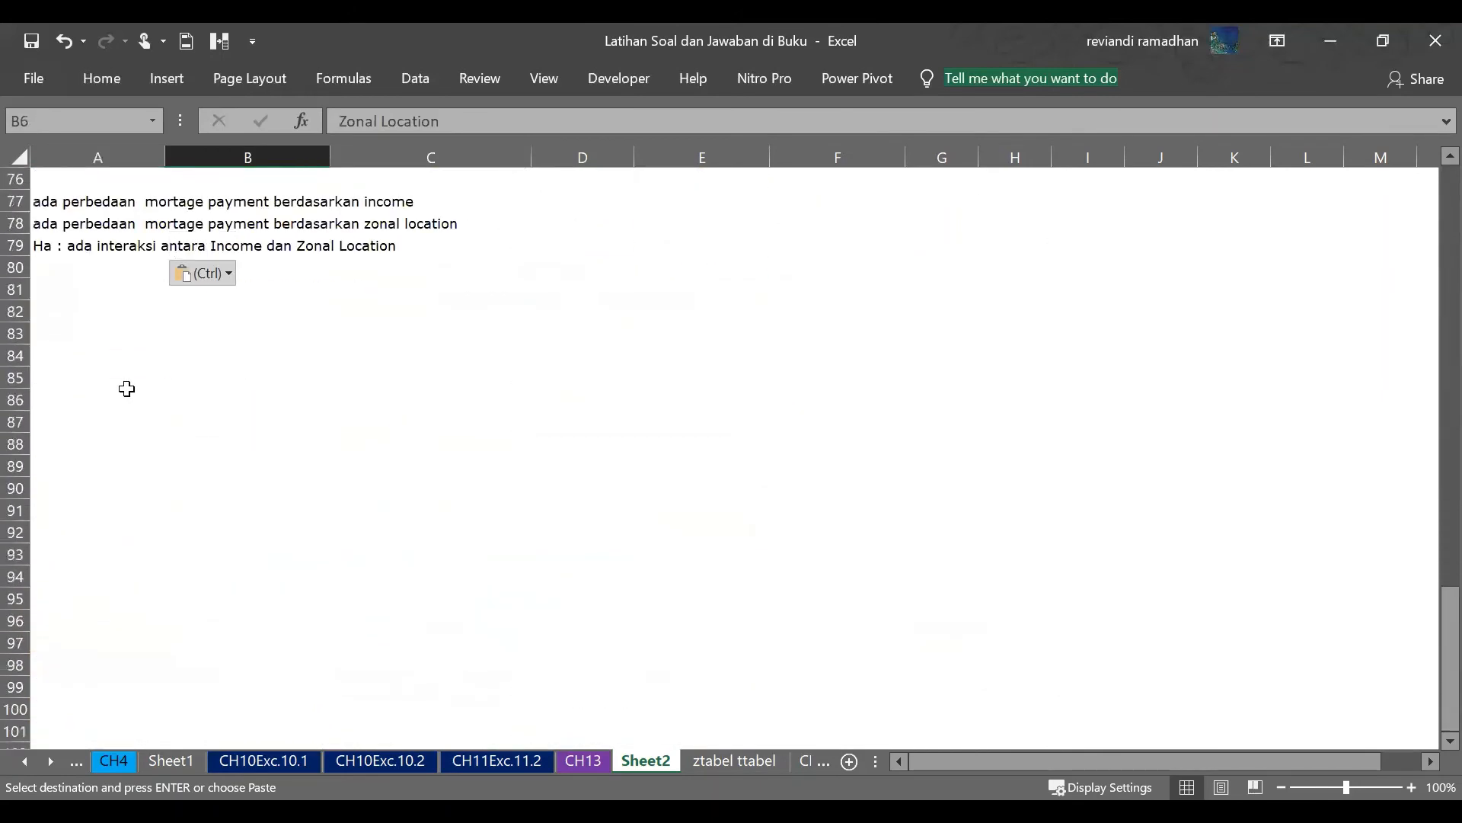
scroll(126, 389, up, 9)
click(131, 435)
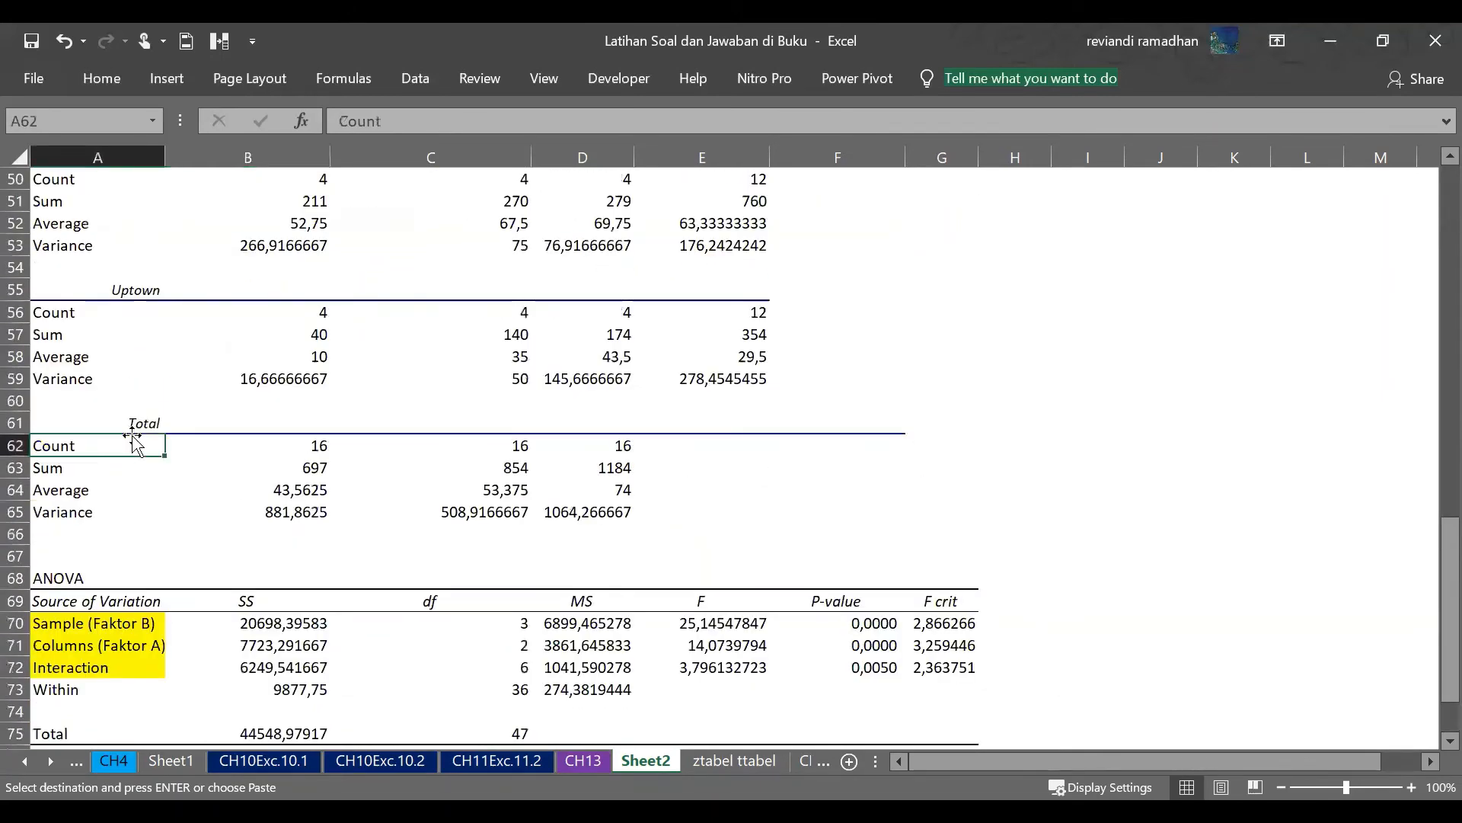
scroll(131, 435, down, 9)
click(85, 250)
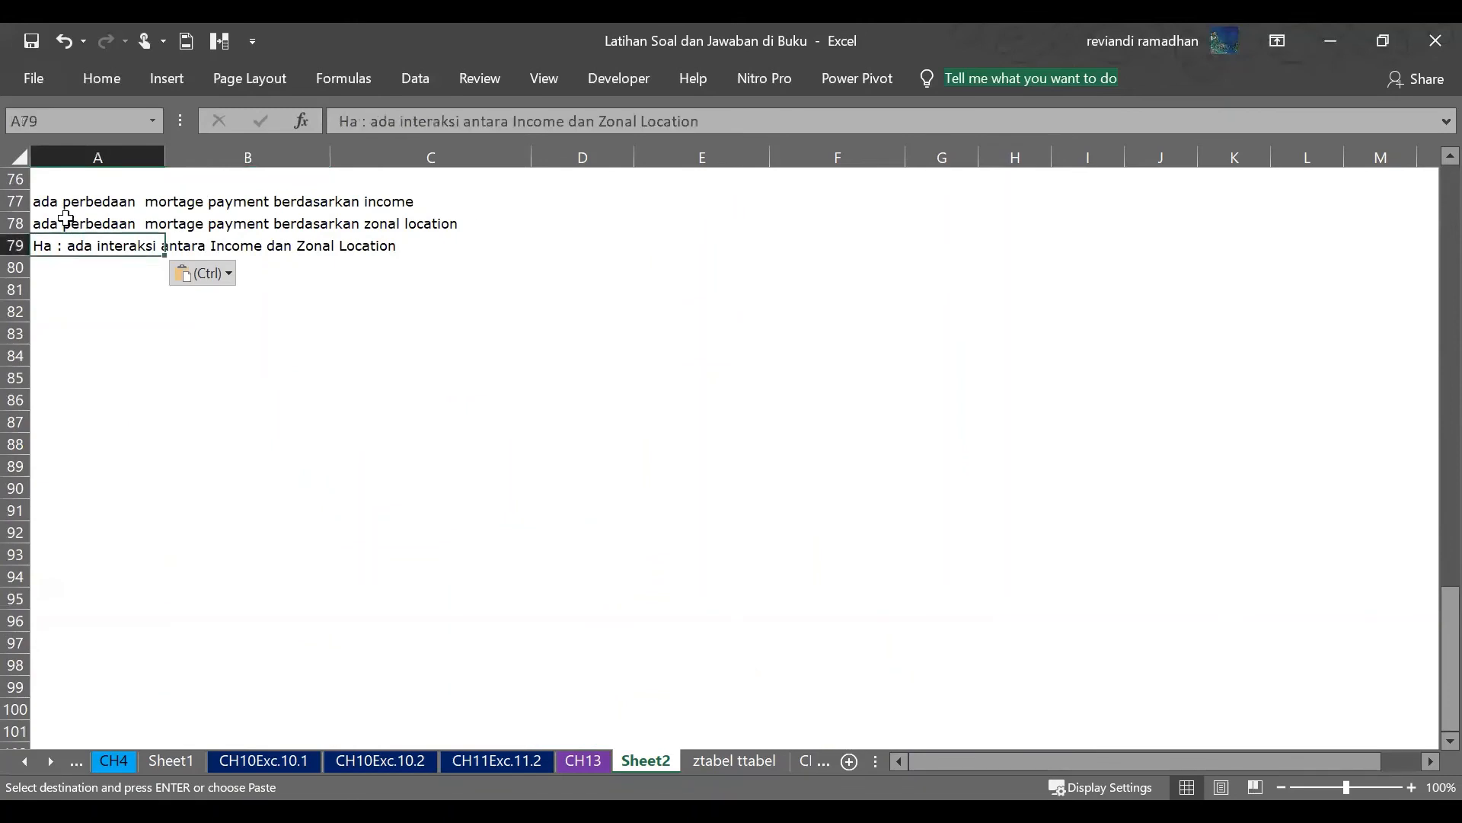
drag(69, 206, 942, 235)
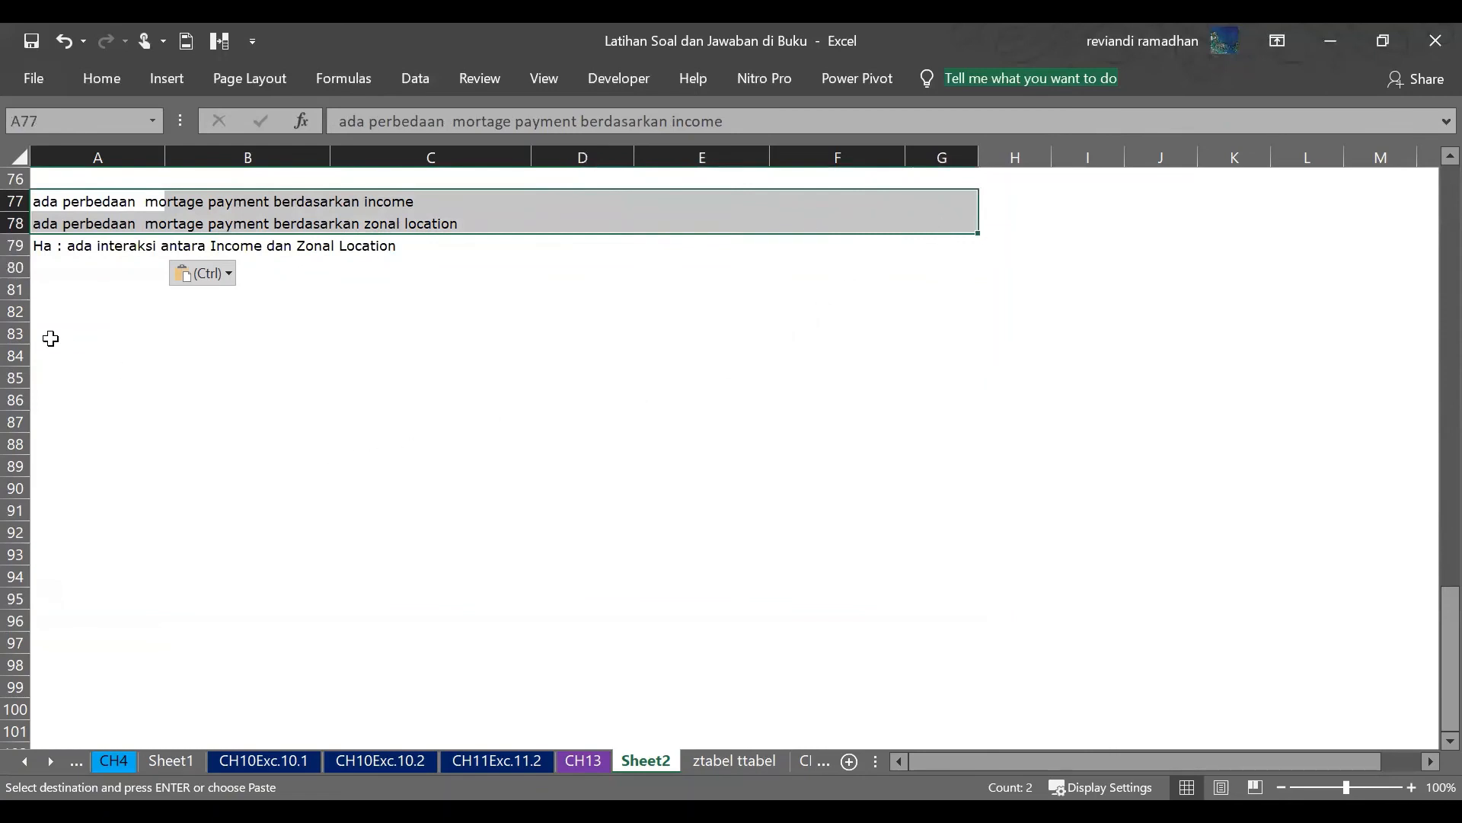
- Check the interaction conclusion in A79 against the P-value of the Interaction row in the ANOVA table
scroll(47, 341, up, 9)
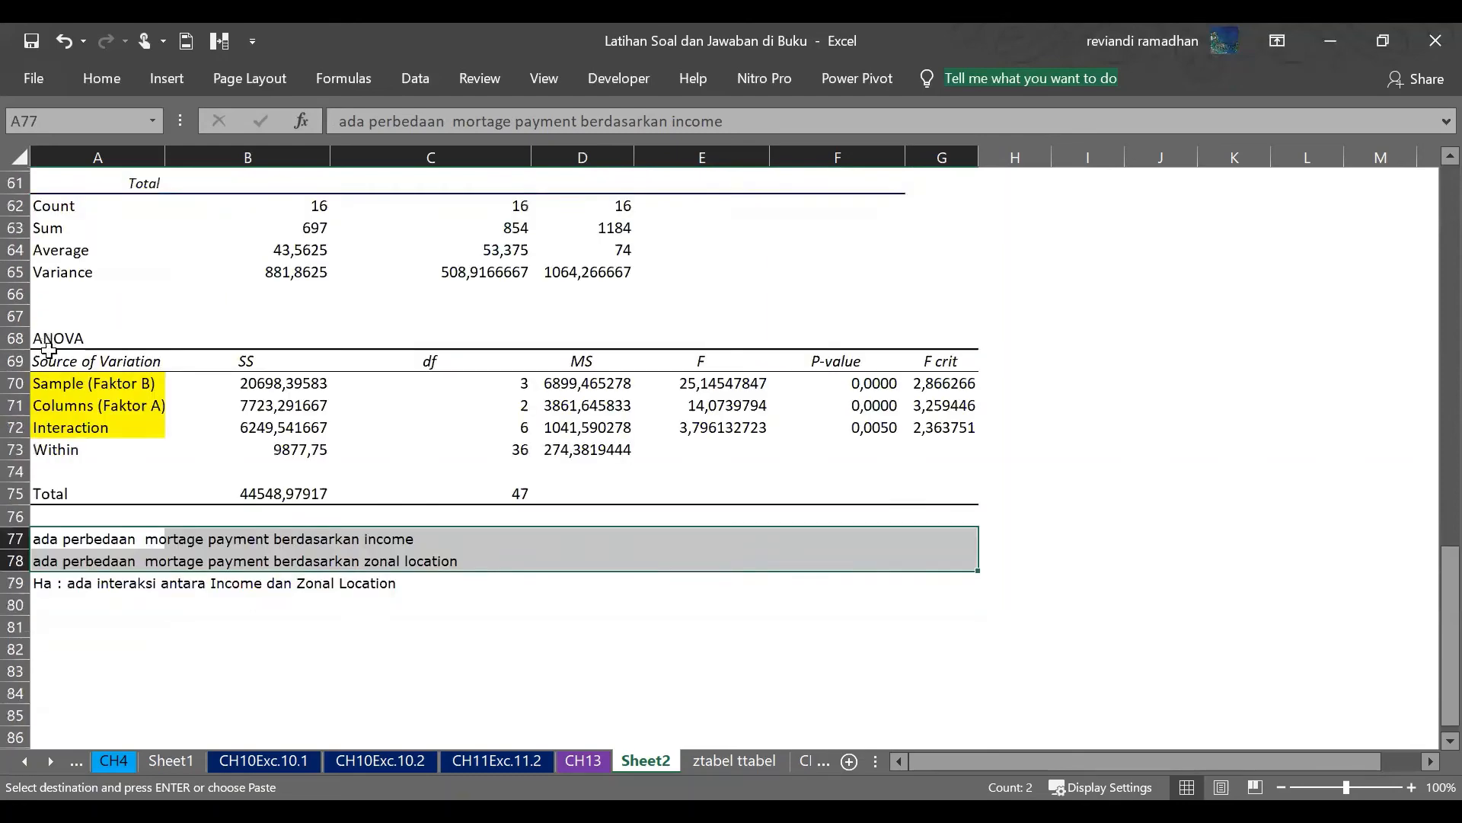
click(798, 664)
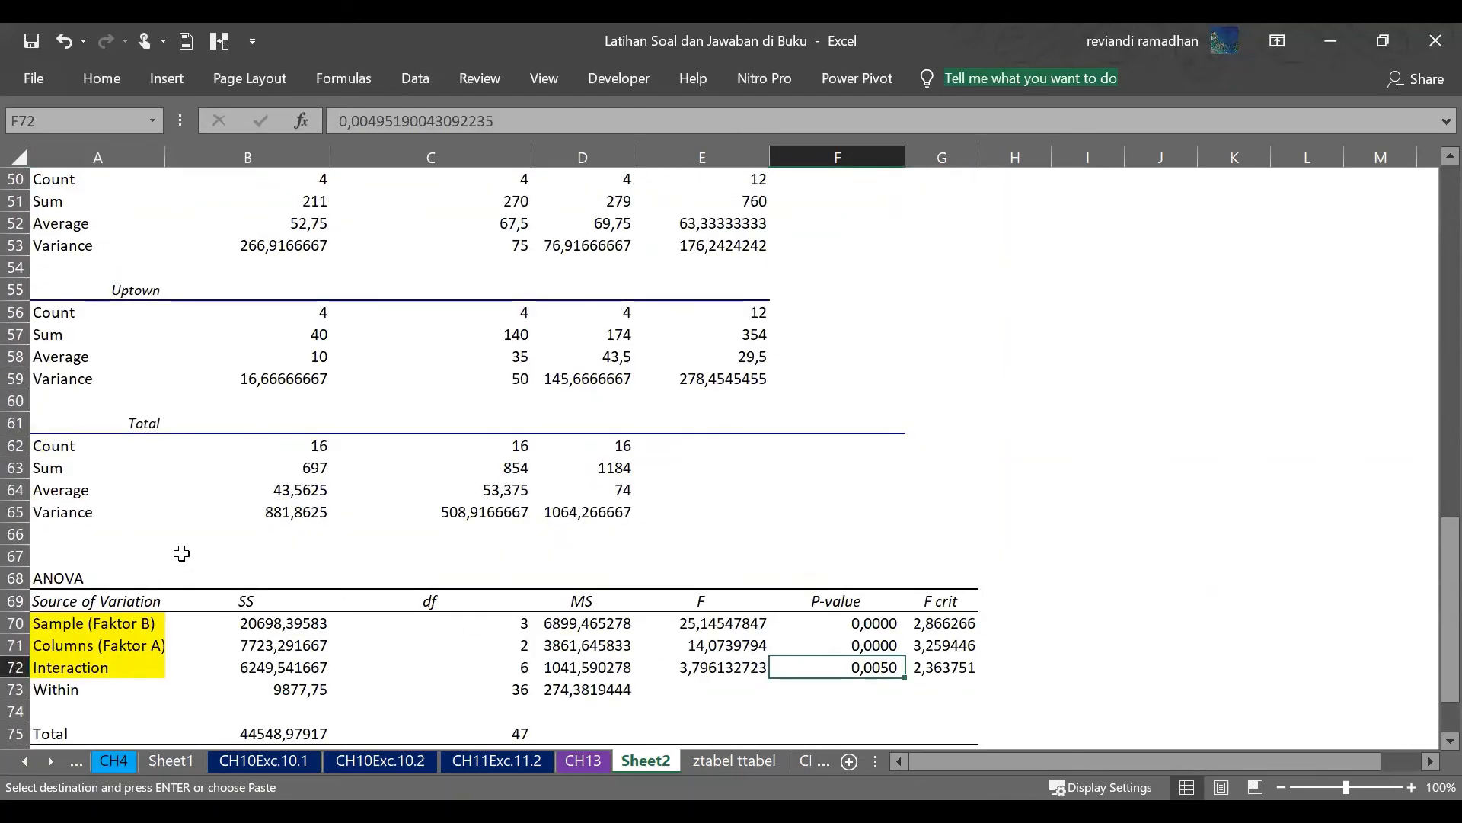
key(Down)
key(Down)
key(Down)
key(Down)
key(Down)
key(Down)
key(Down)
key(Down)
key(Down)
key(Down)
key(Down)
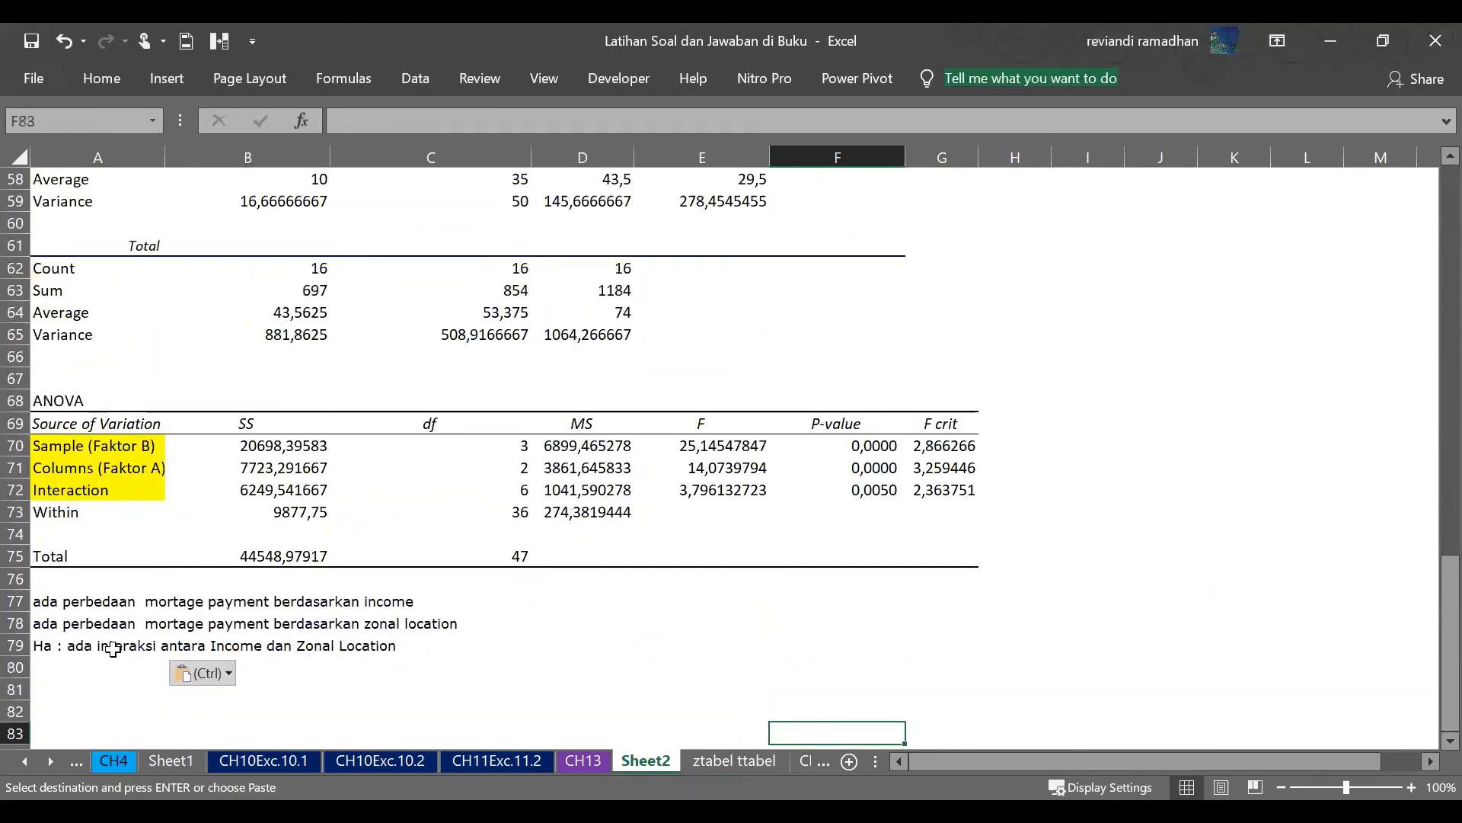
click(112, 649)
drag(50, 645, 392, 643)
click(592, 651)
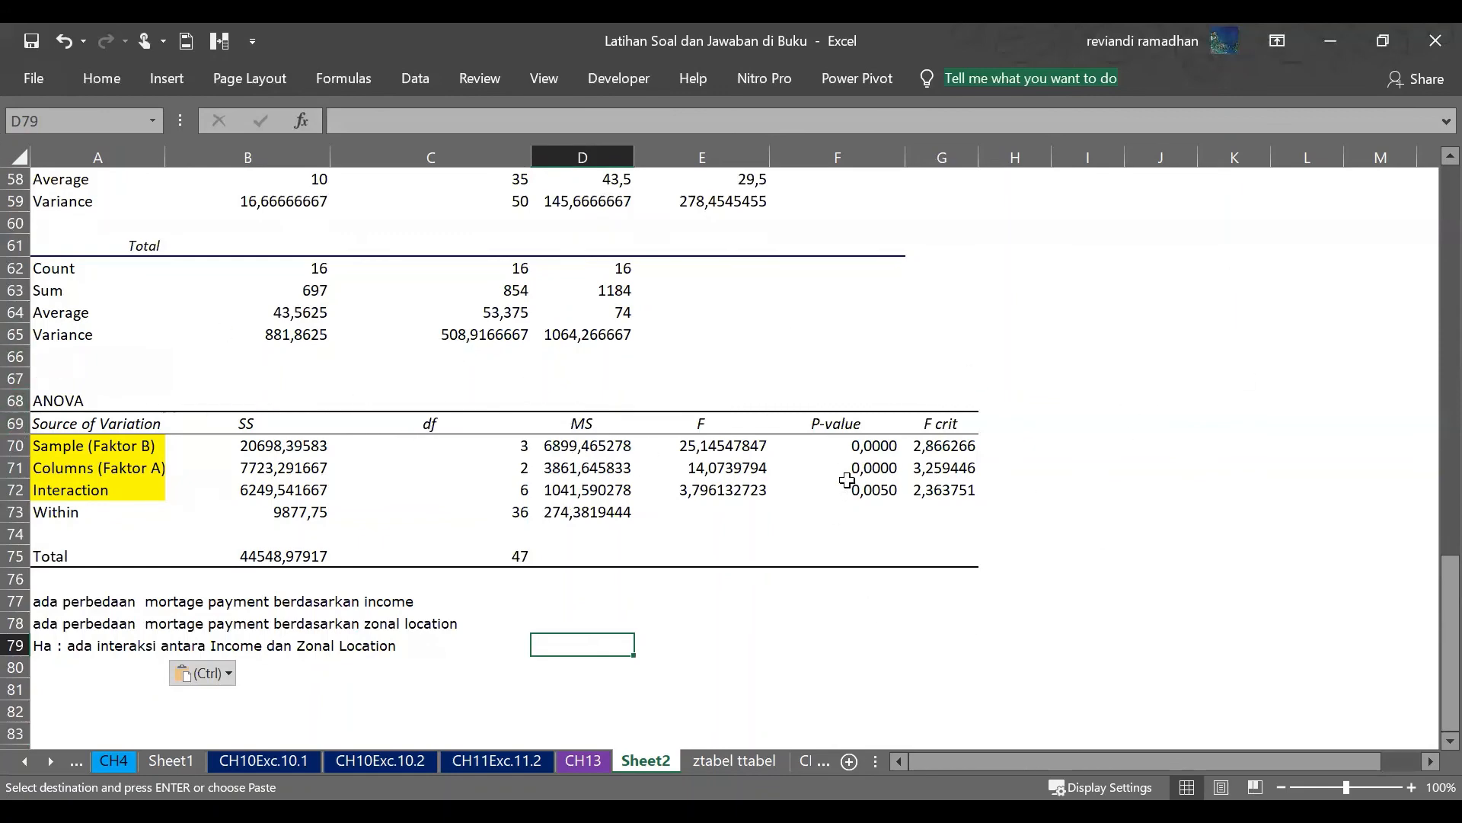
- Review the whole exercise, from the question and data through the hypotheses and summary statistics to the final conclusions
scroll(720, 533, up, 18)
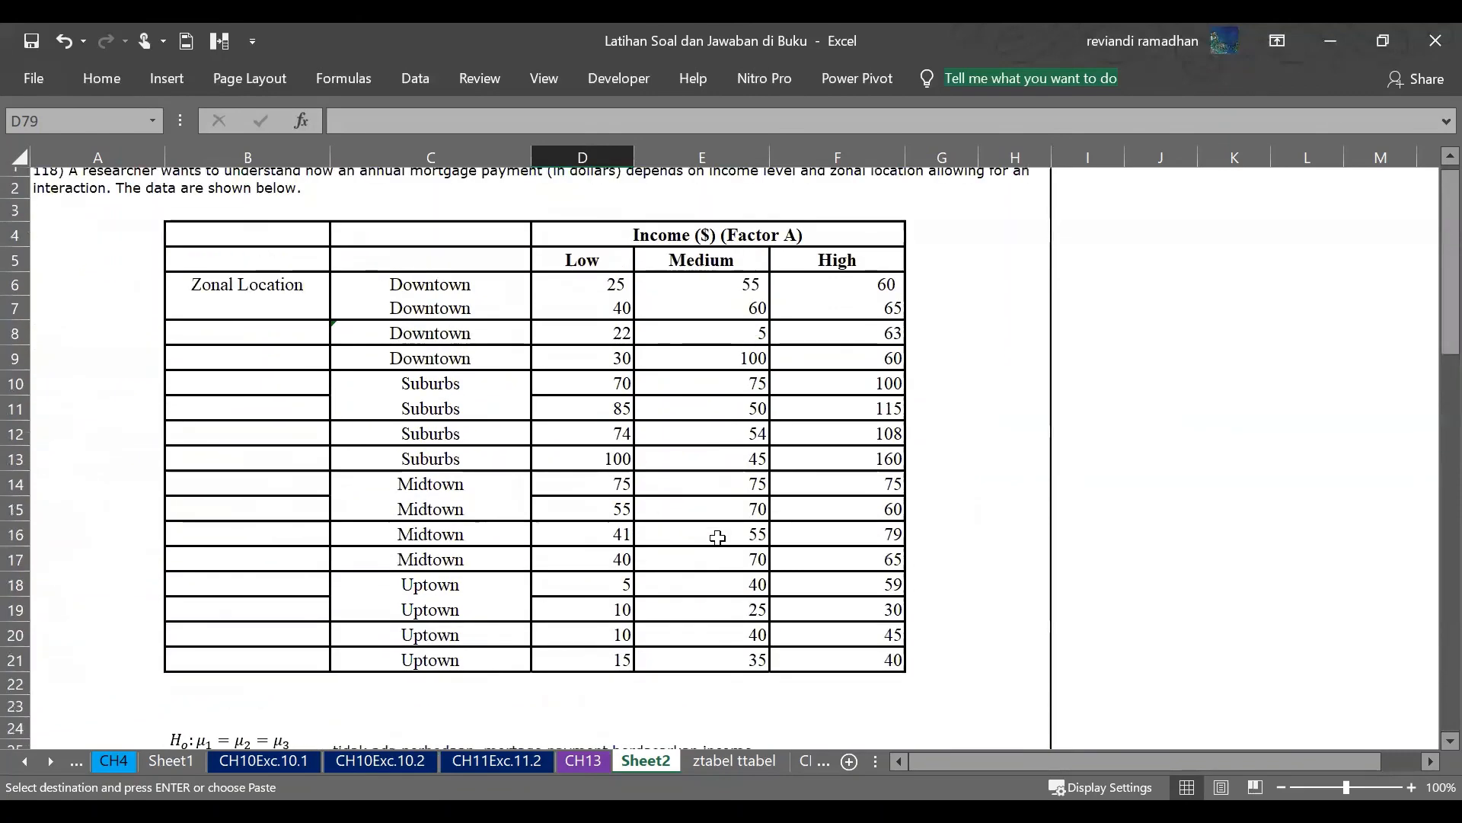
scroll(718, 538, down, 20)
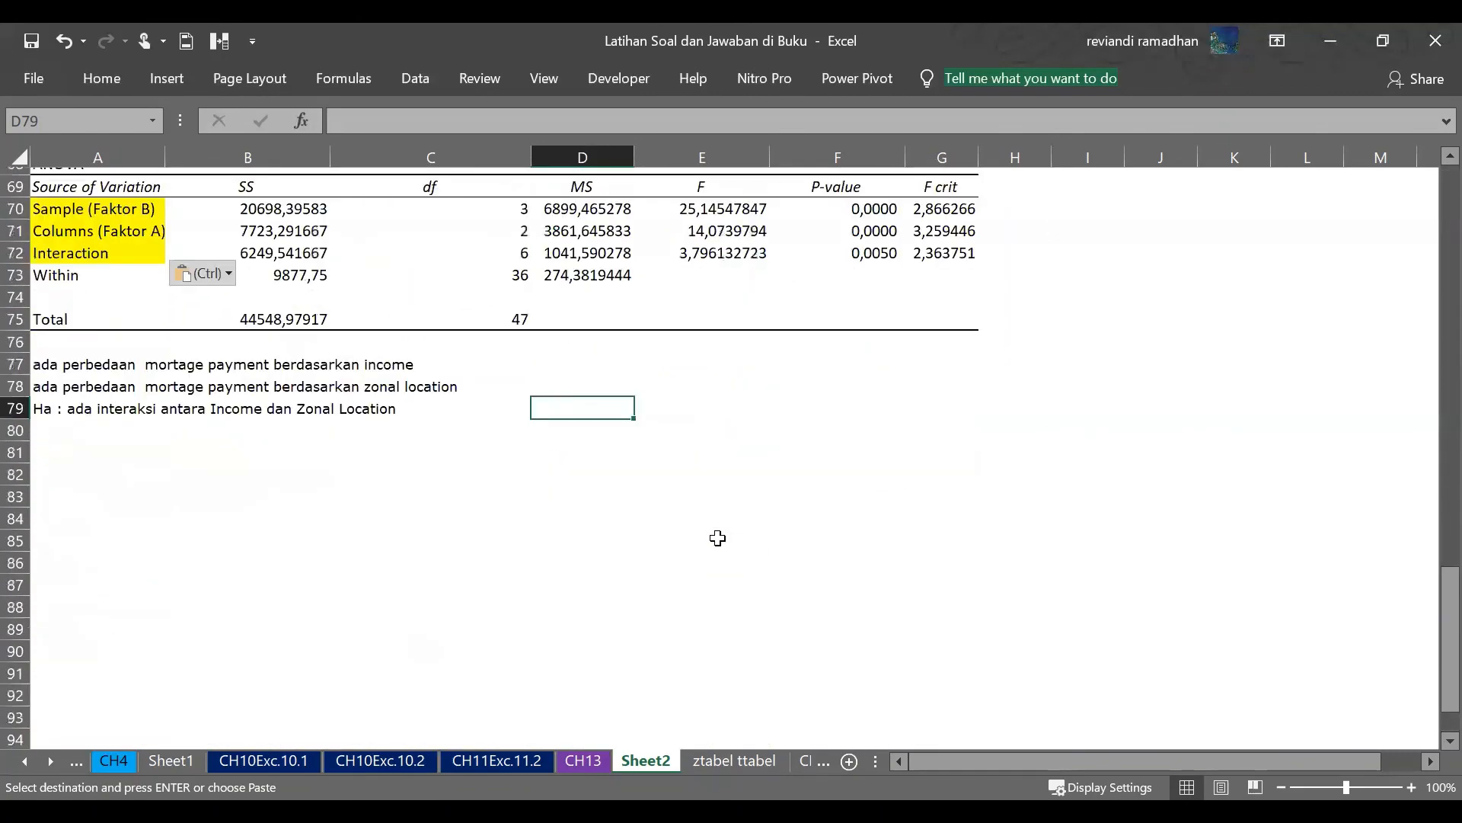
scroll(717, 537, up, 20)
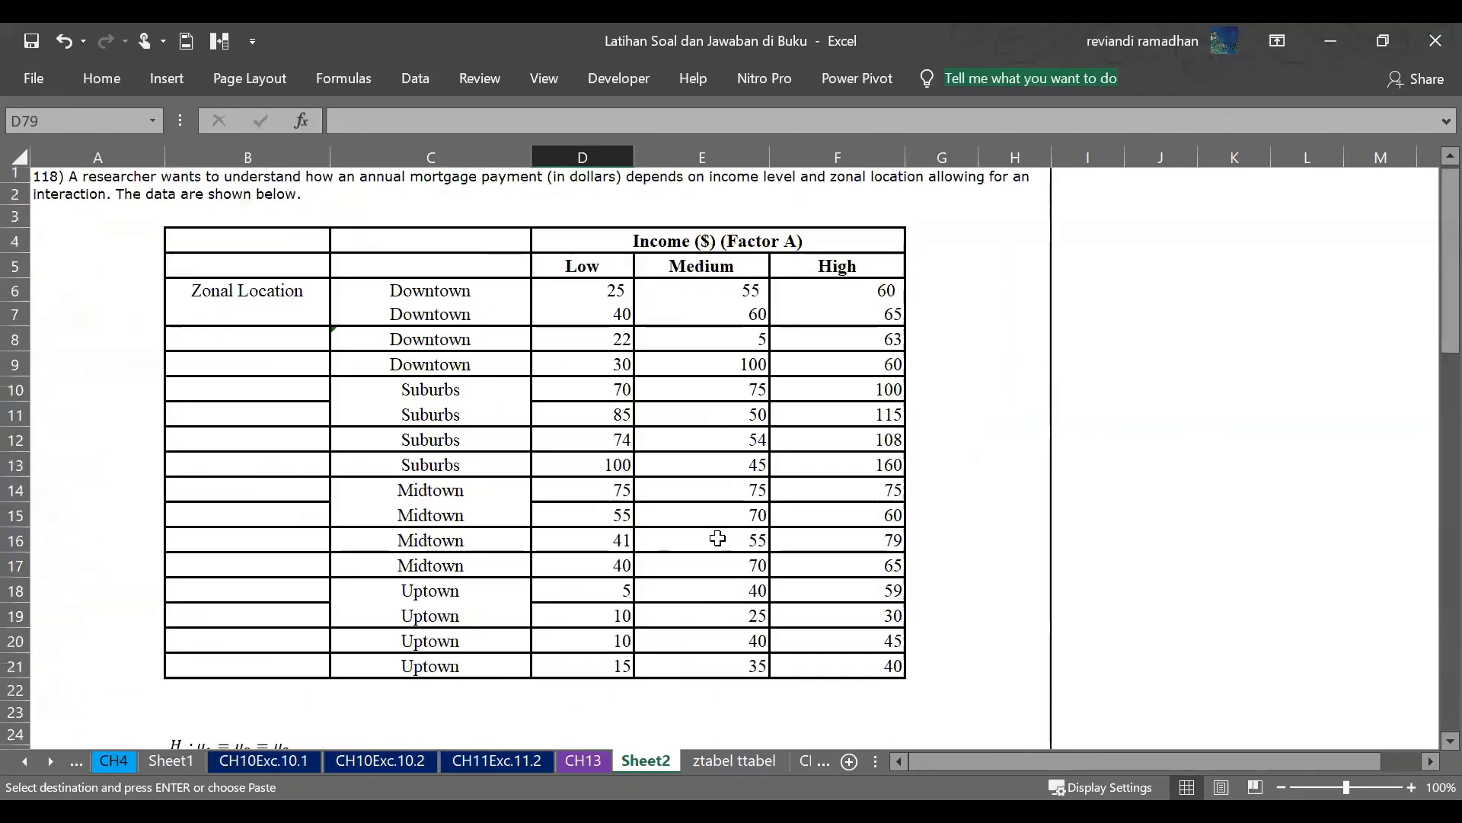
scroll(717, 538, up, 1)
scroll(718, 537, down, 8)
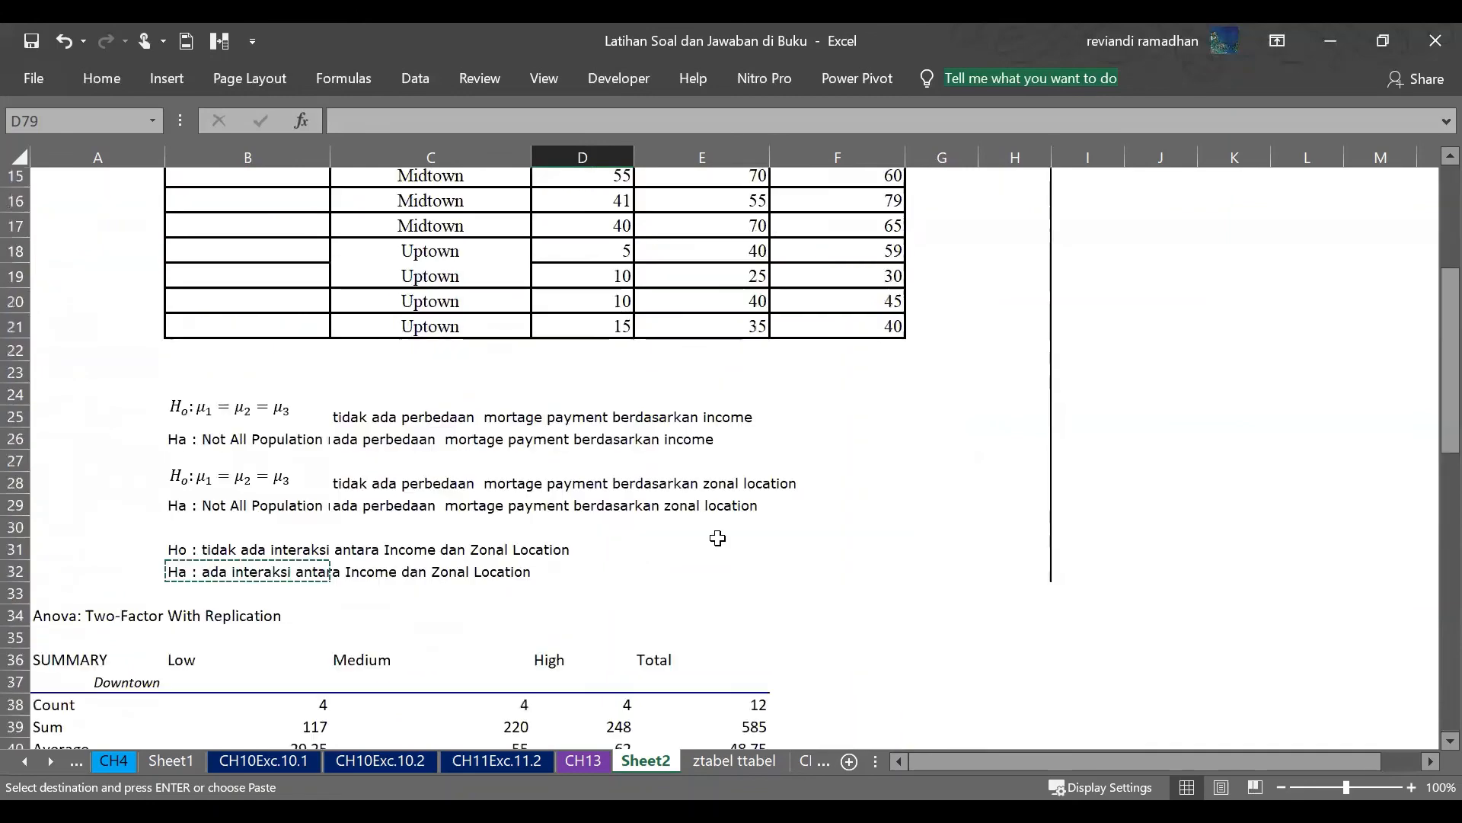
scroll(717, 538, down, 15)
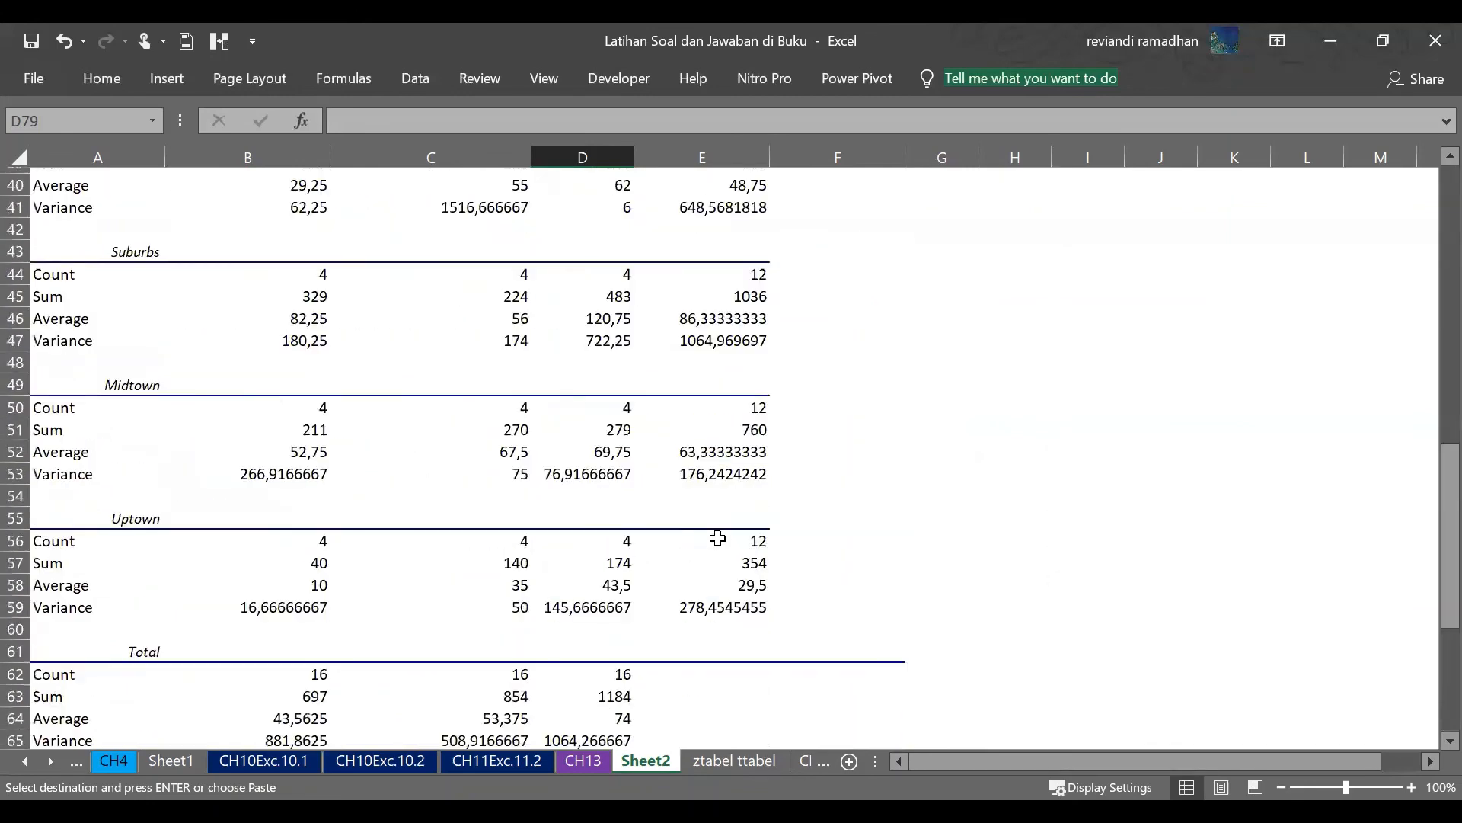
scroll(717, 537, up, 2)
scroll(685, 548, up, 4)
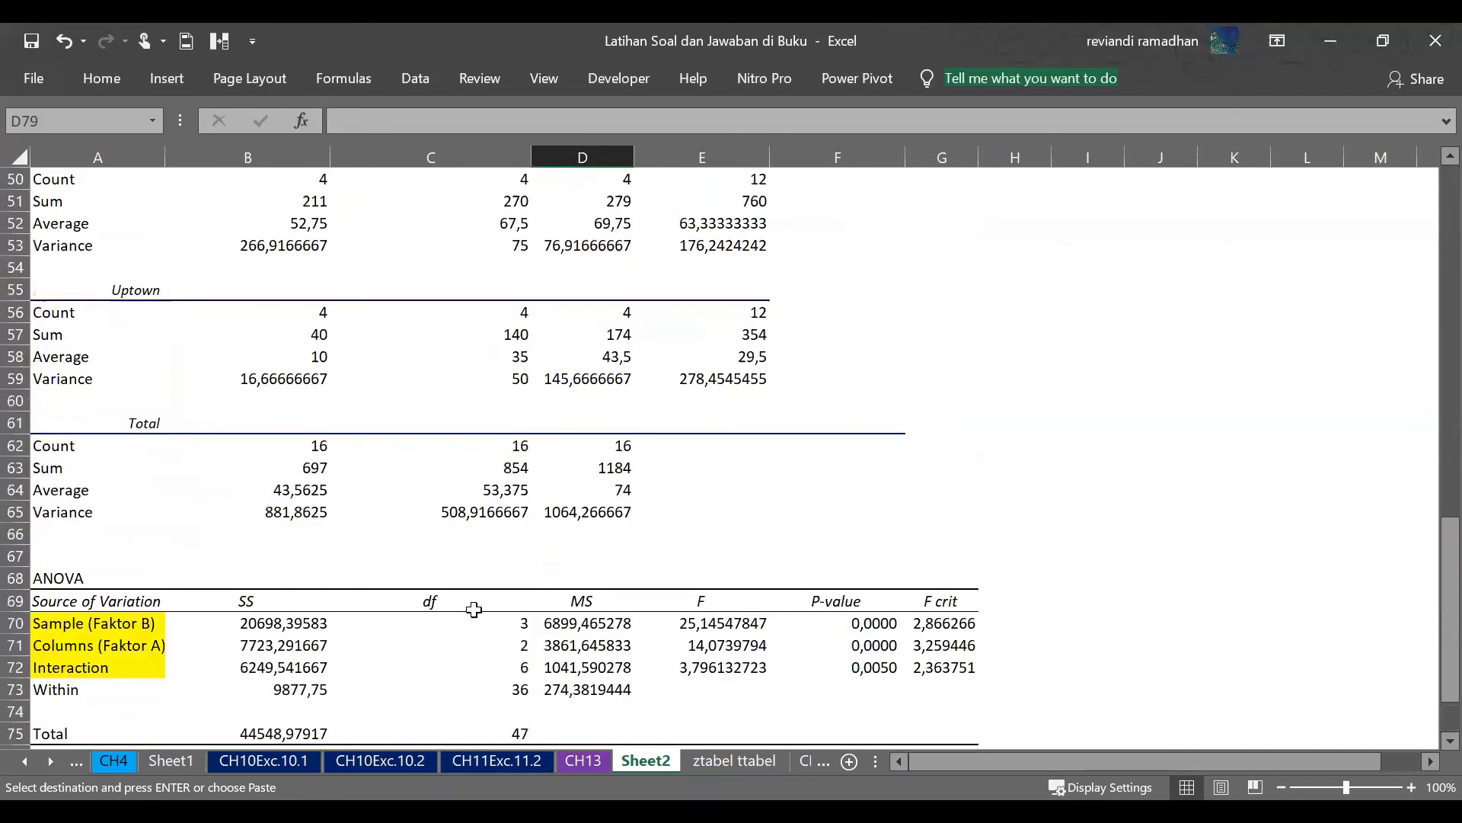
scroll(320, 637, down, 9)
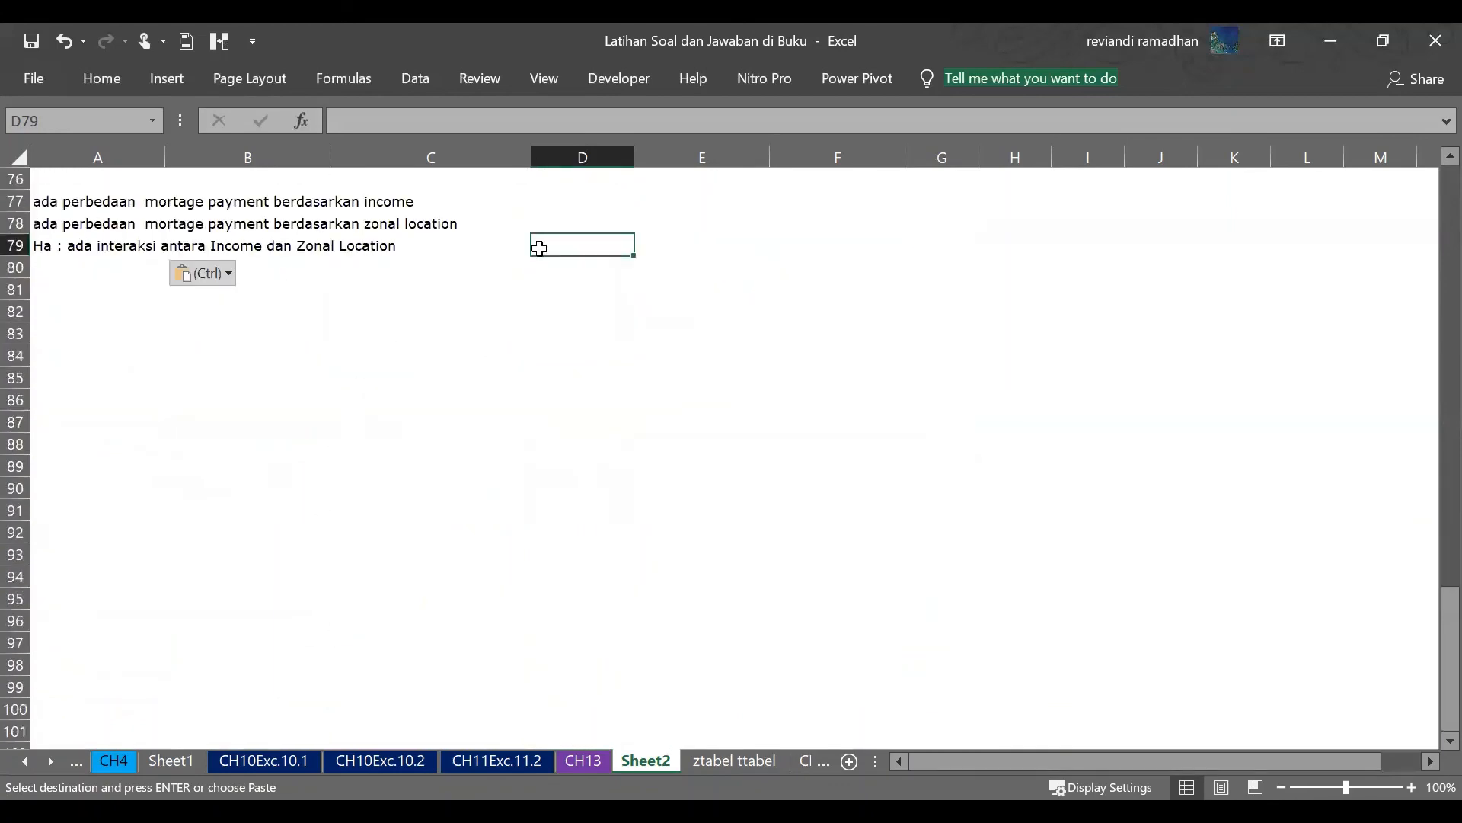
- Enter the note "sampel effect test" in D79, beside the interaction conclusion
text(smp)
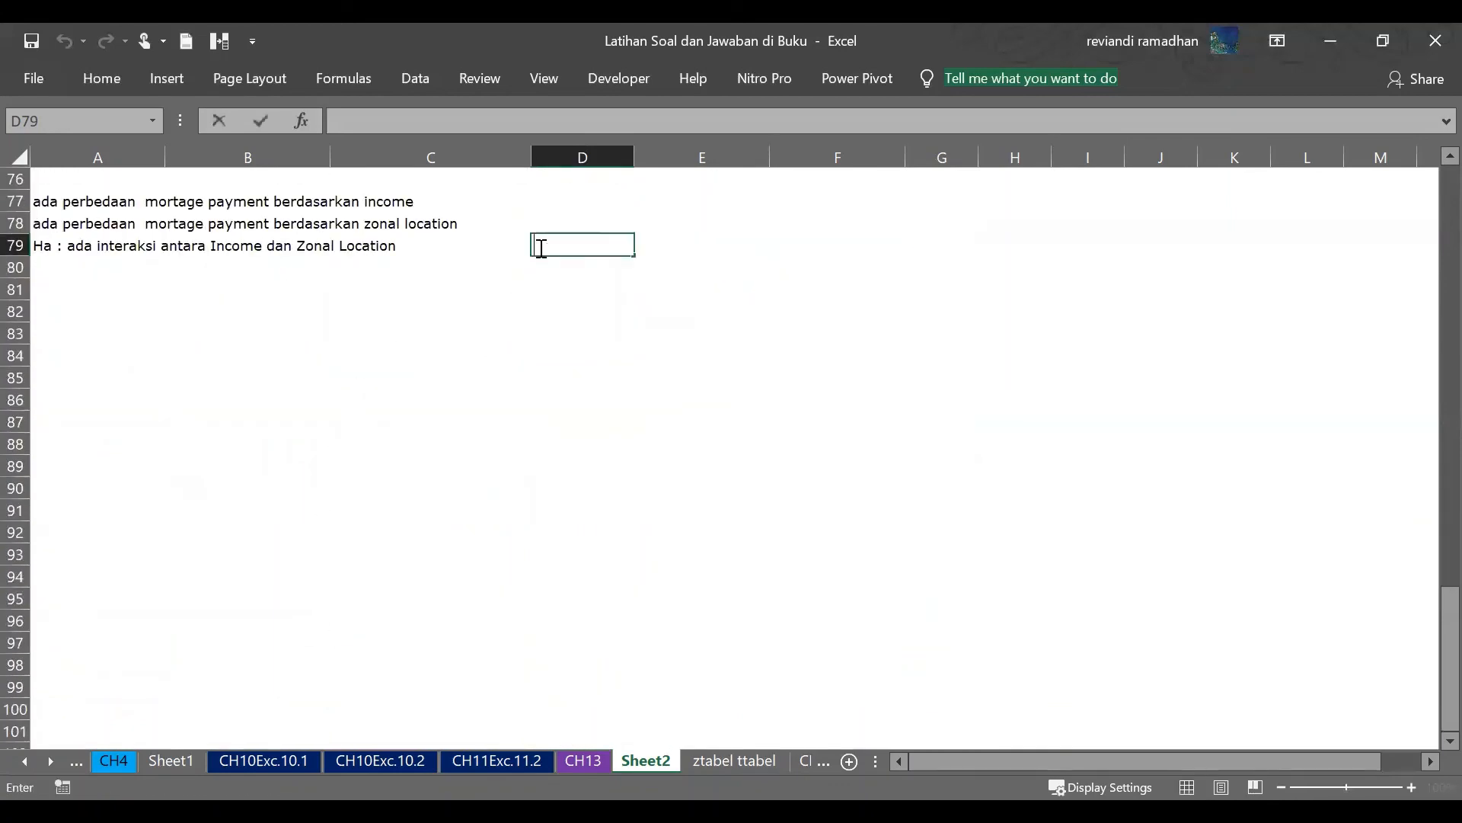
key(BackSpace)
key(BackSpace)
text(ampel effect t)
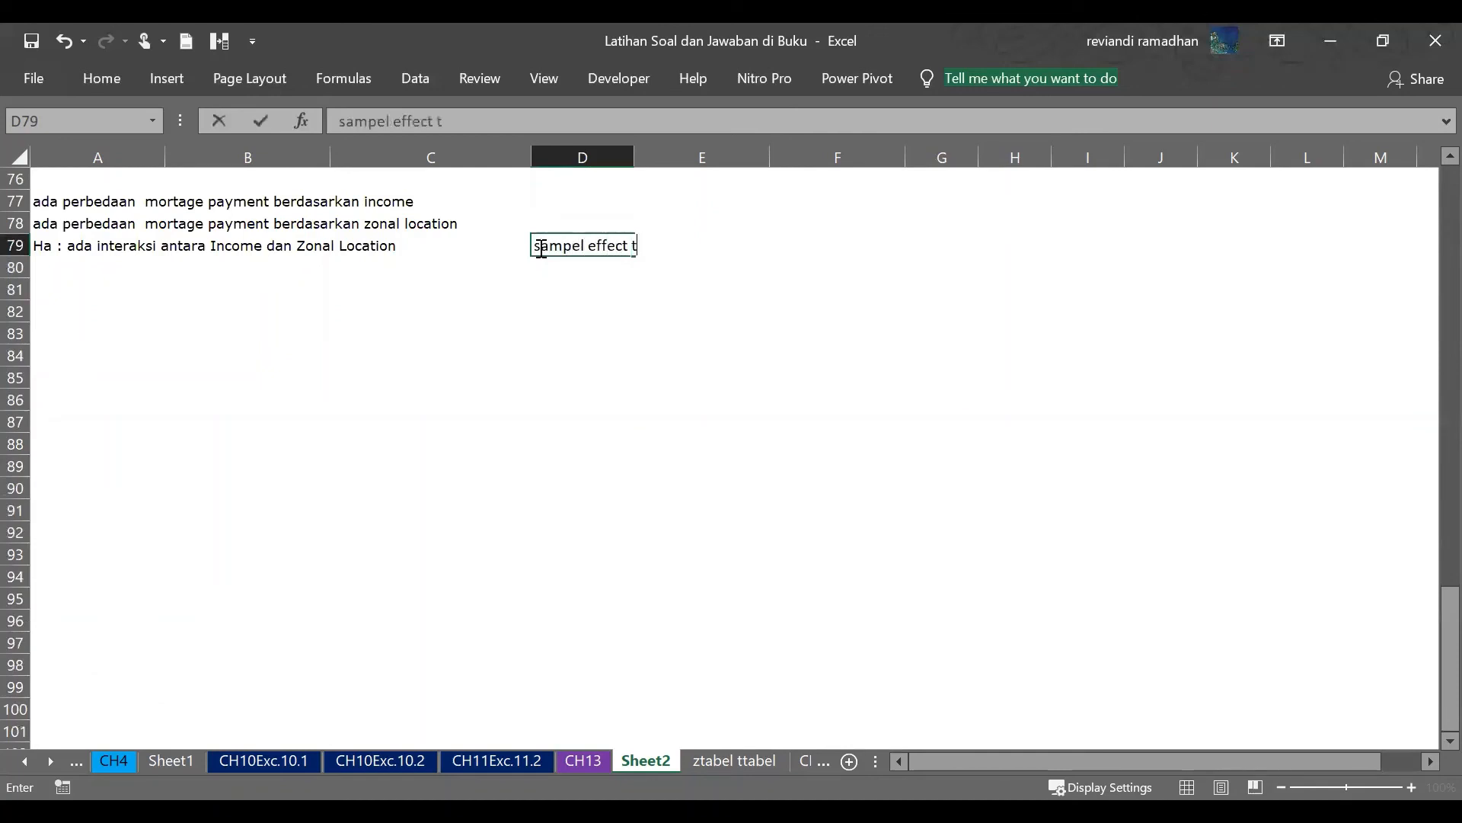
text(est)
key(Return)
- Enter the alternative outcome "tidak ada interaksi" in B80, below the interaction conclusion
key(Left)
key(Left)
key(Left)
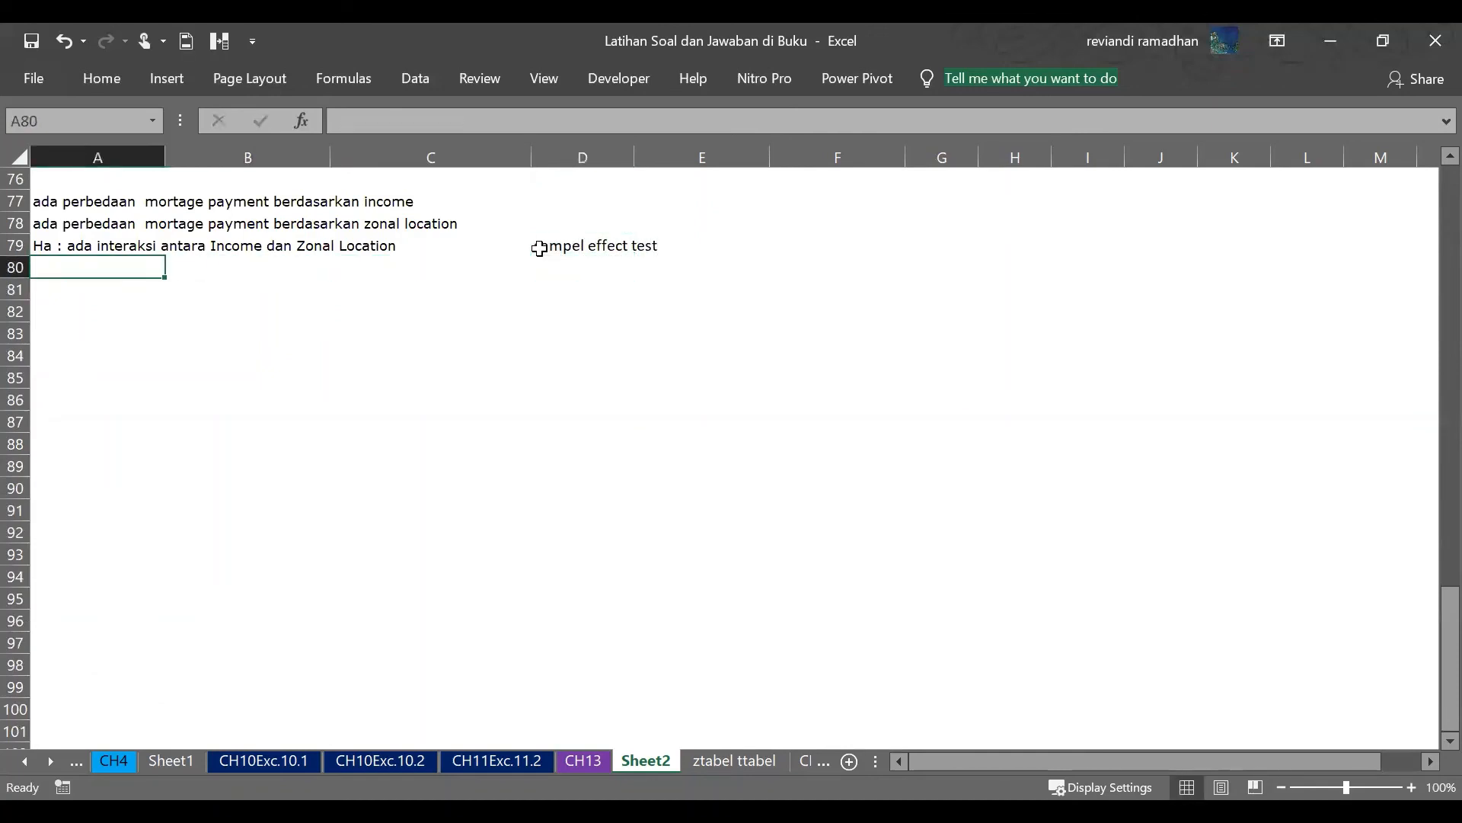
key(Right)
key(Right)
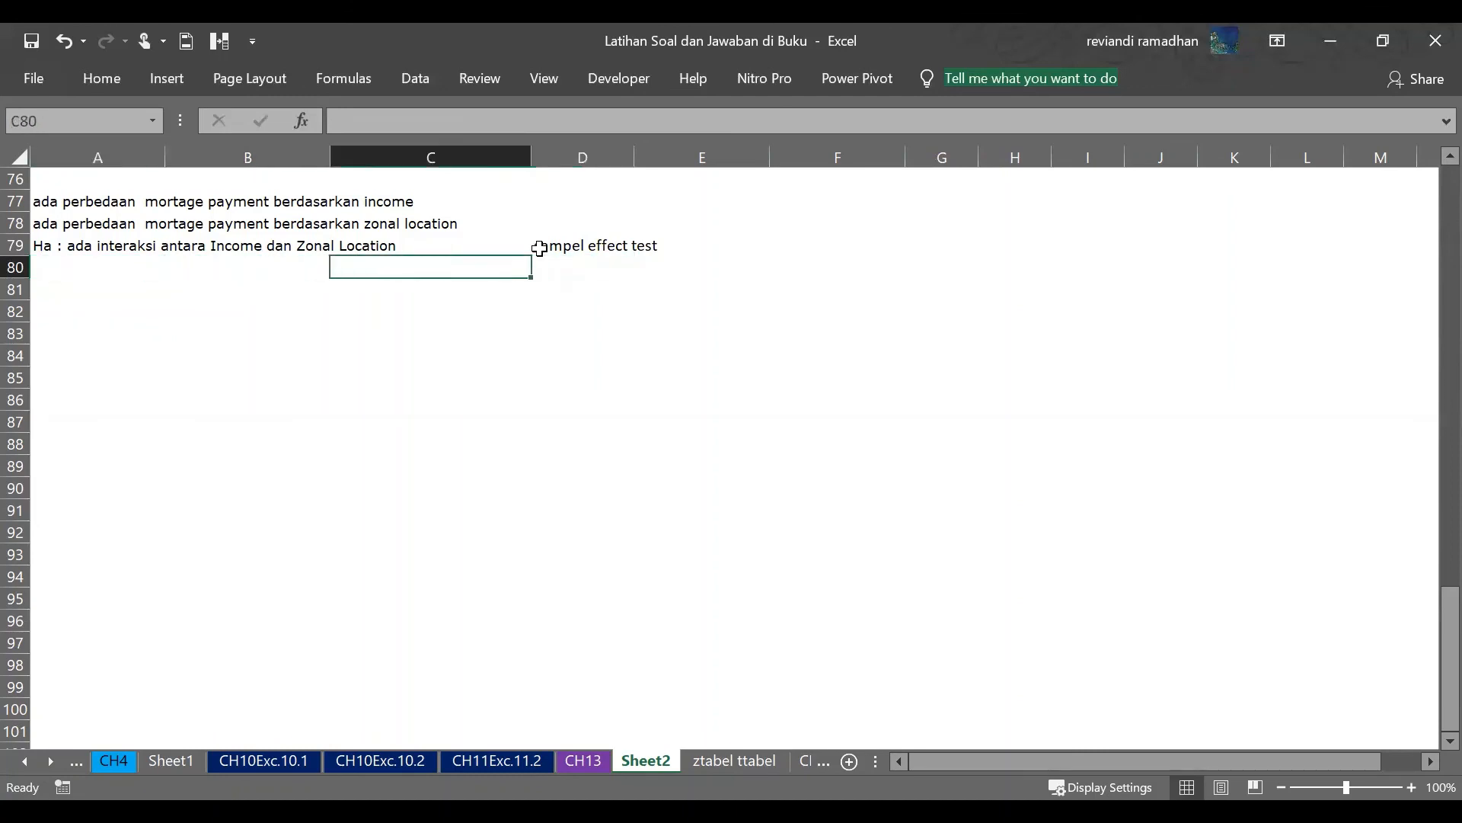
key(Left)
key(Left)
key(Right)
key(Right)
key(Left)
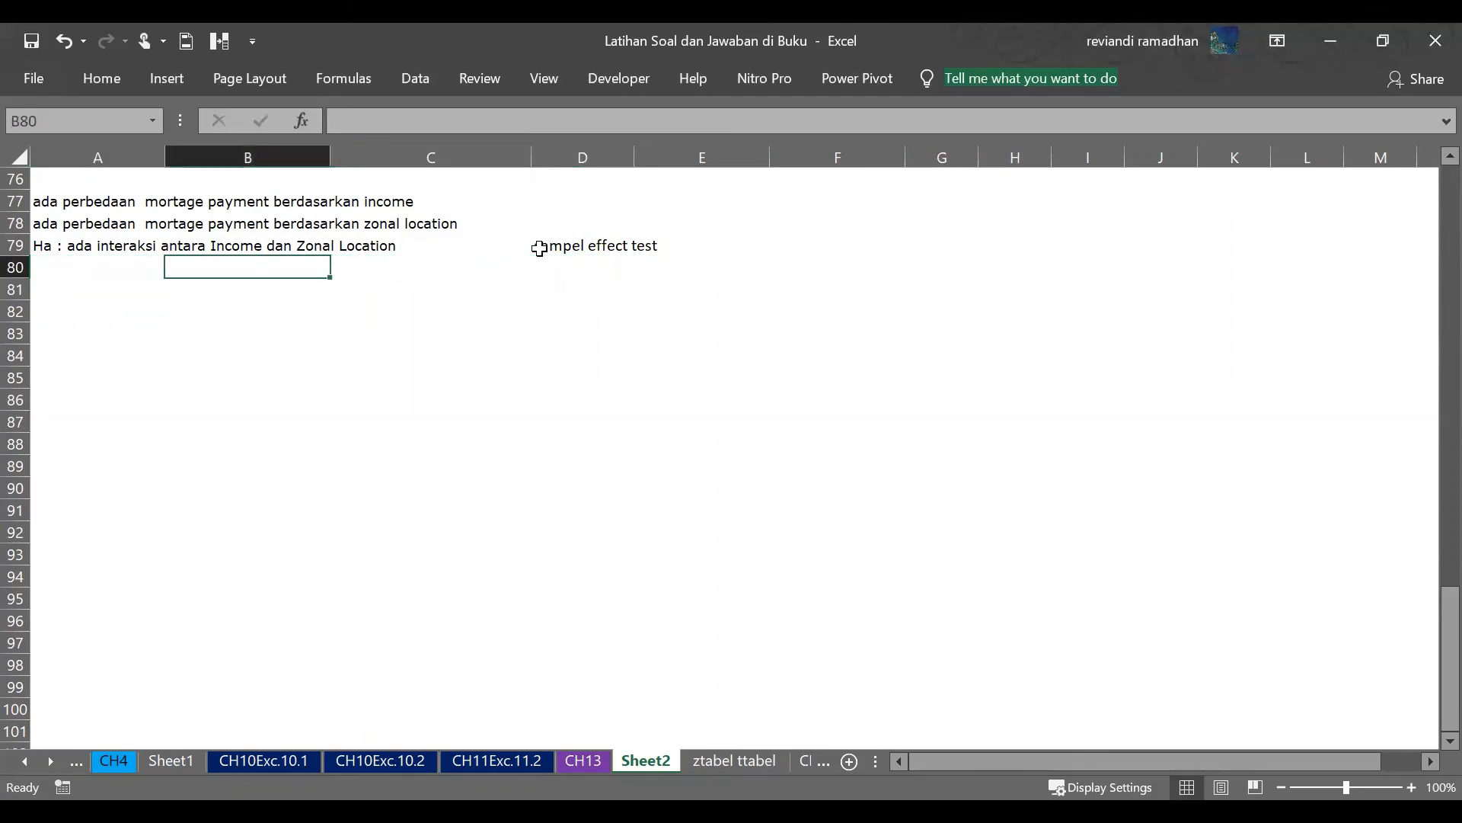
text(tida)
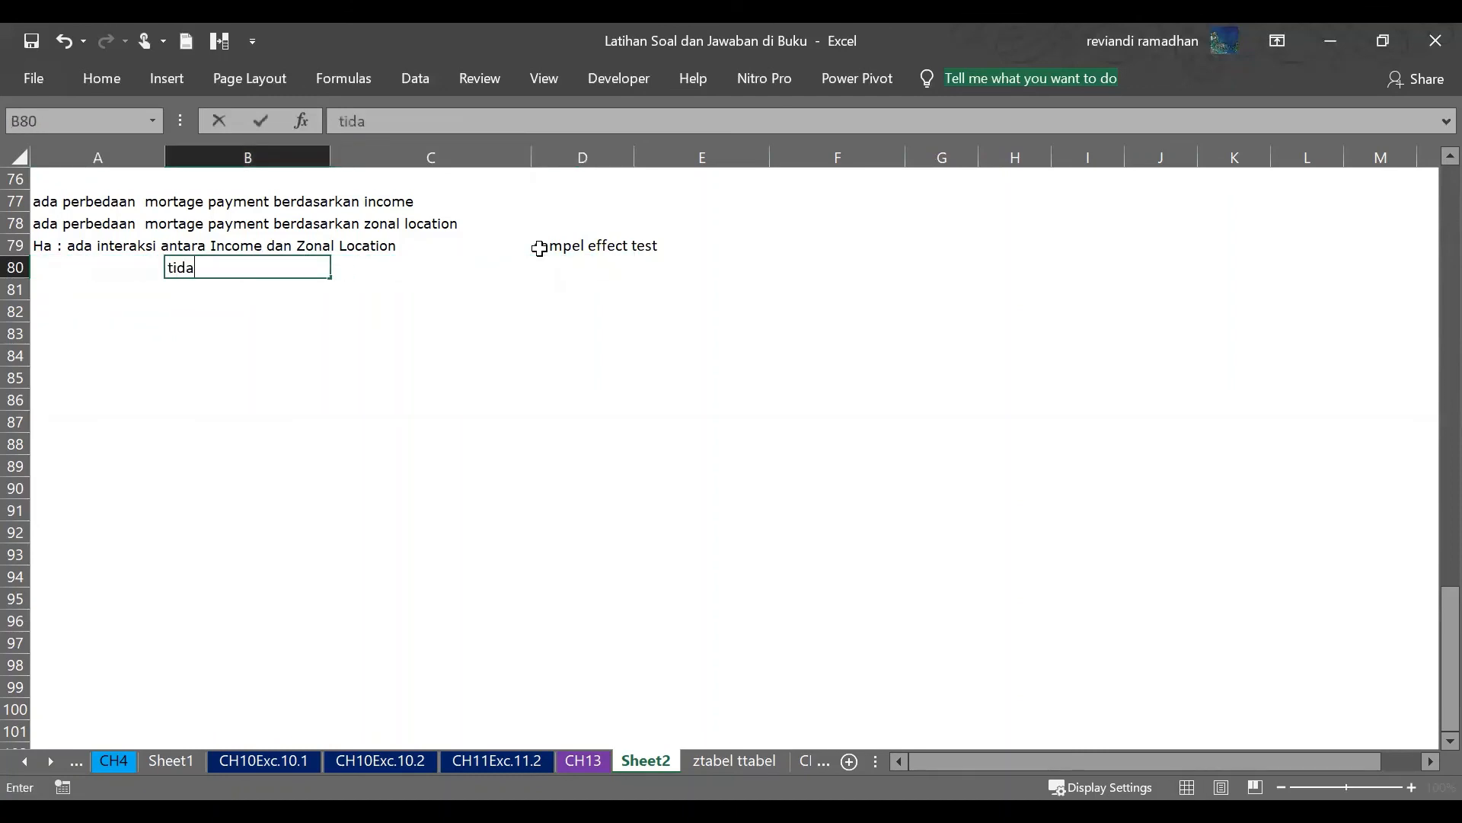
text(k ada interaksi)
key(Return)
- Enter the note "main effect test" in D80, beside the no-interaction outcome
key(Up)
key(Right)
key(Right)
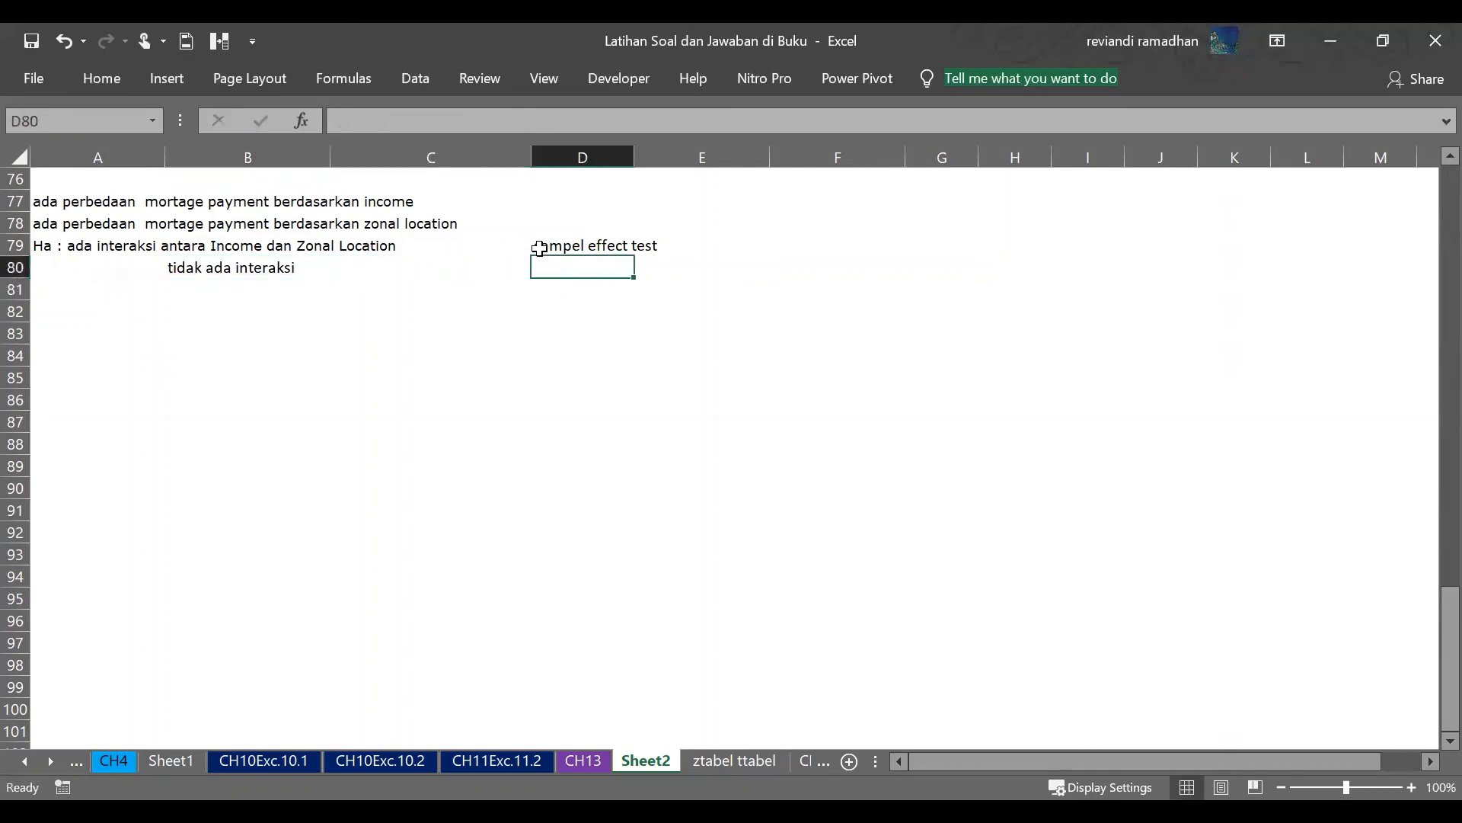
text(main e)
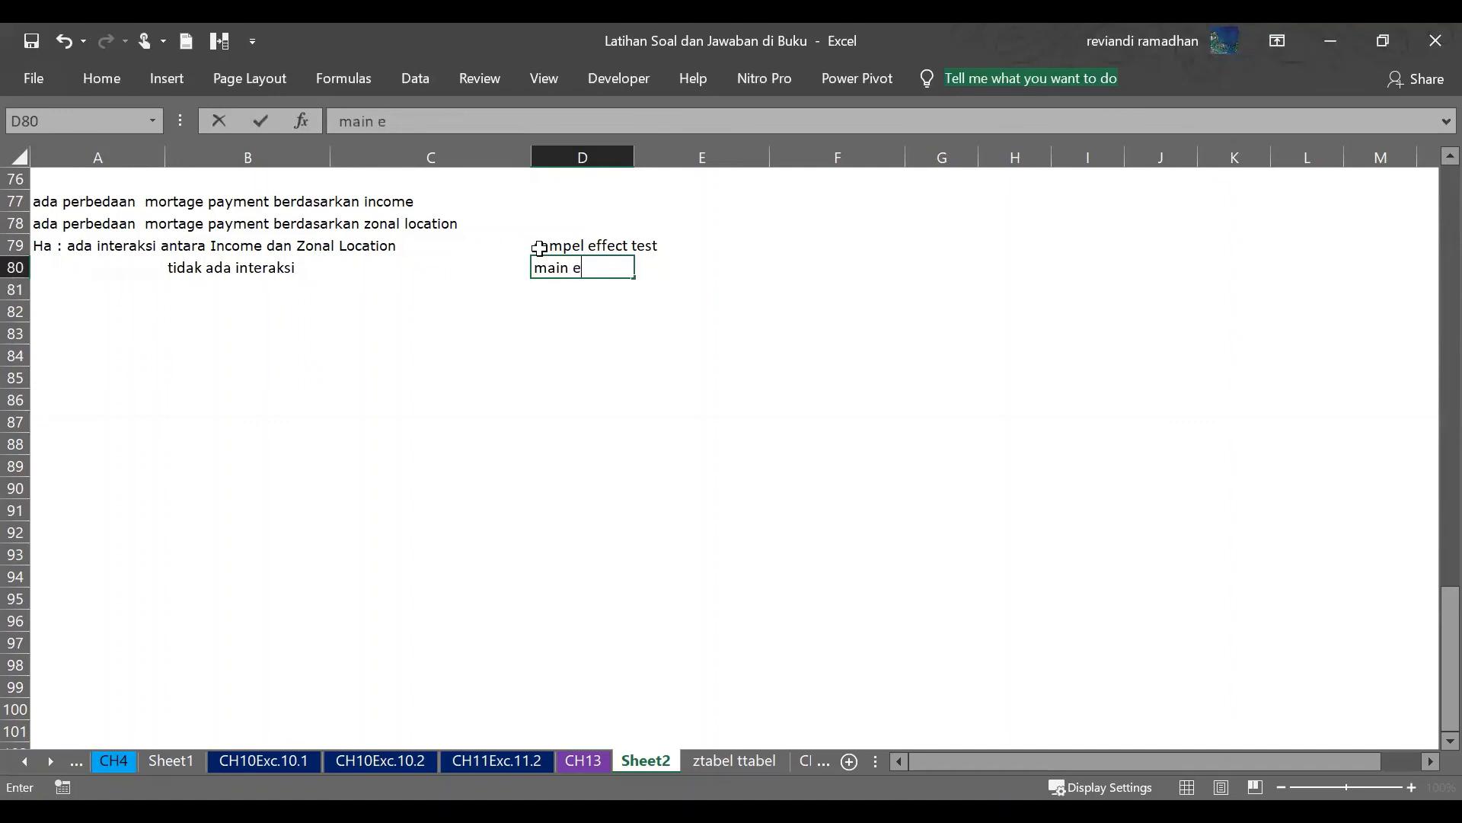
text(ffect test)
key(Return)
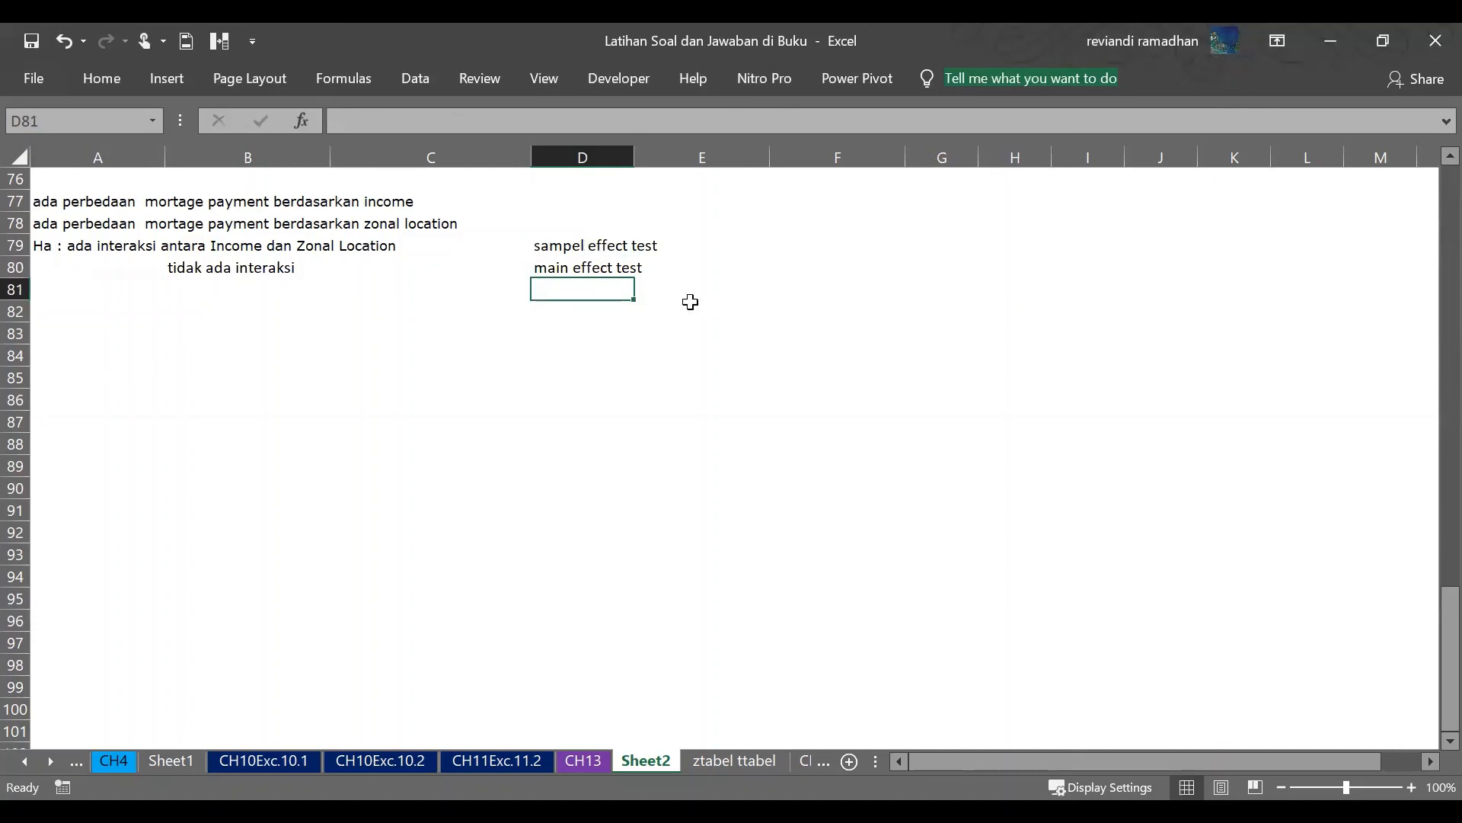
- Look back over the ANOVA table and return to the exercise 118 question and data table
click(666, 287)
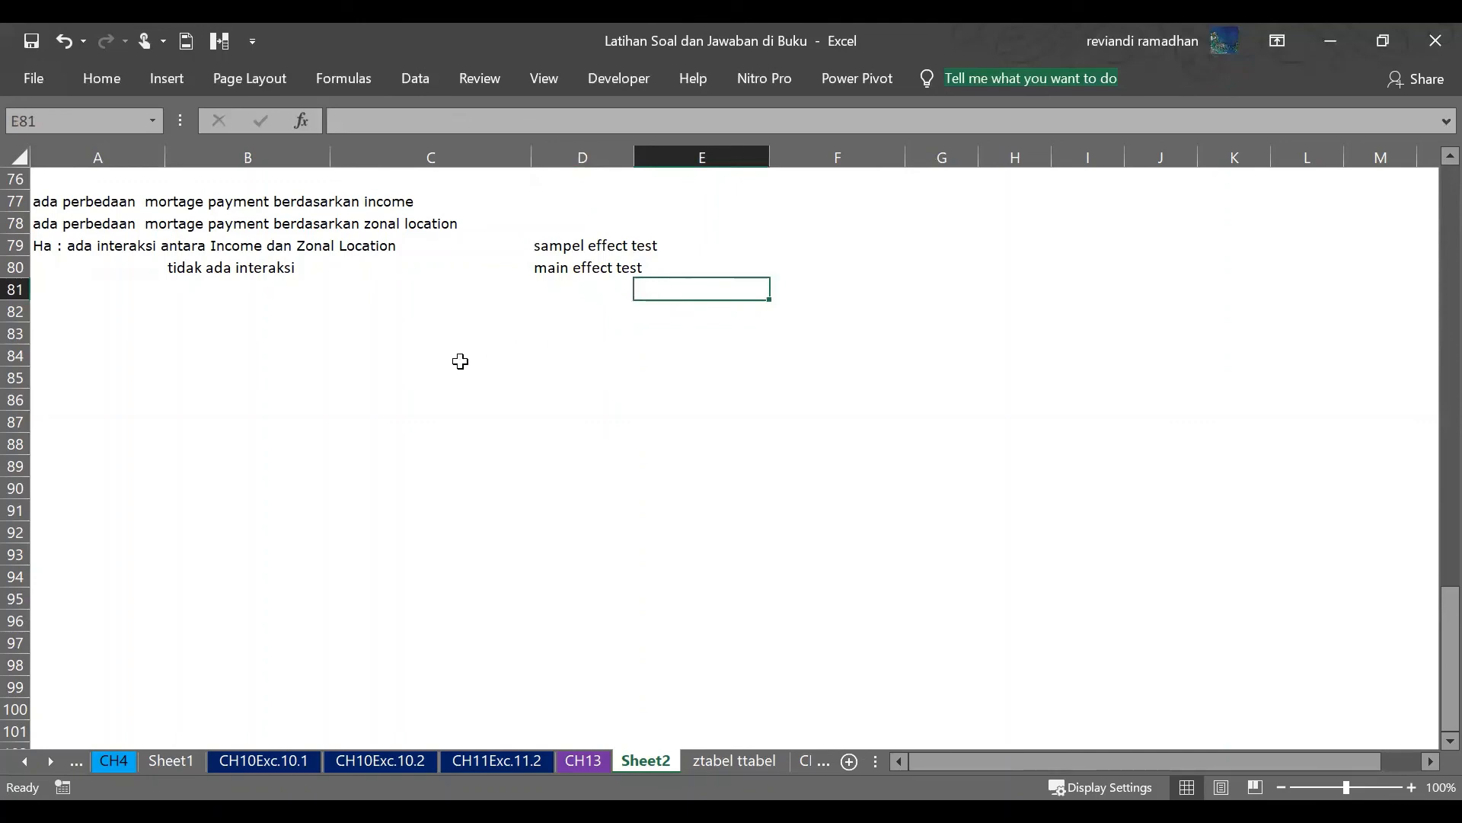
click(260, 328)
scroll(262, 330, up, 17)
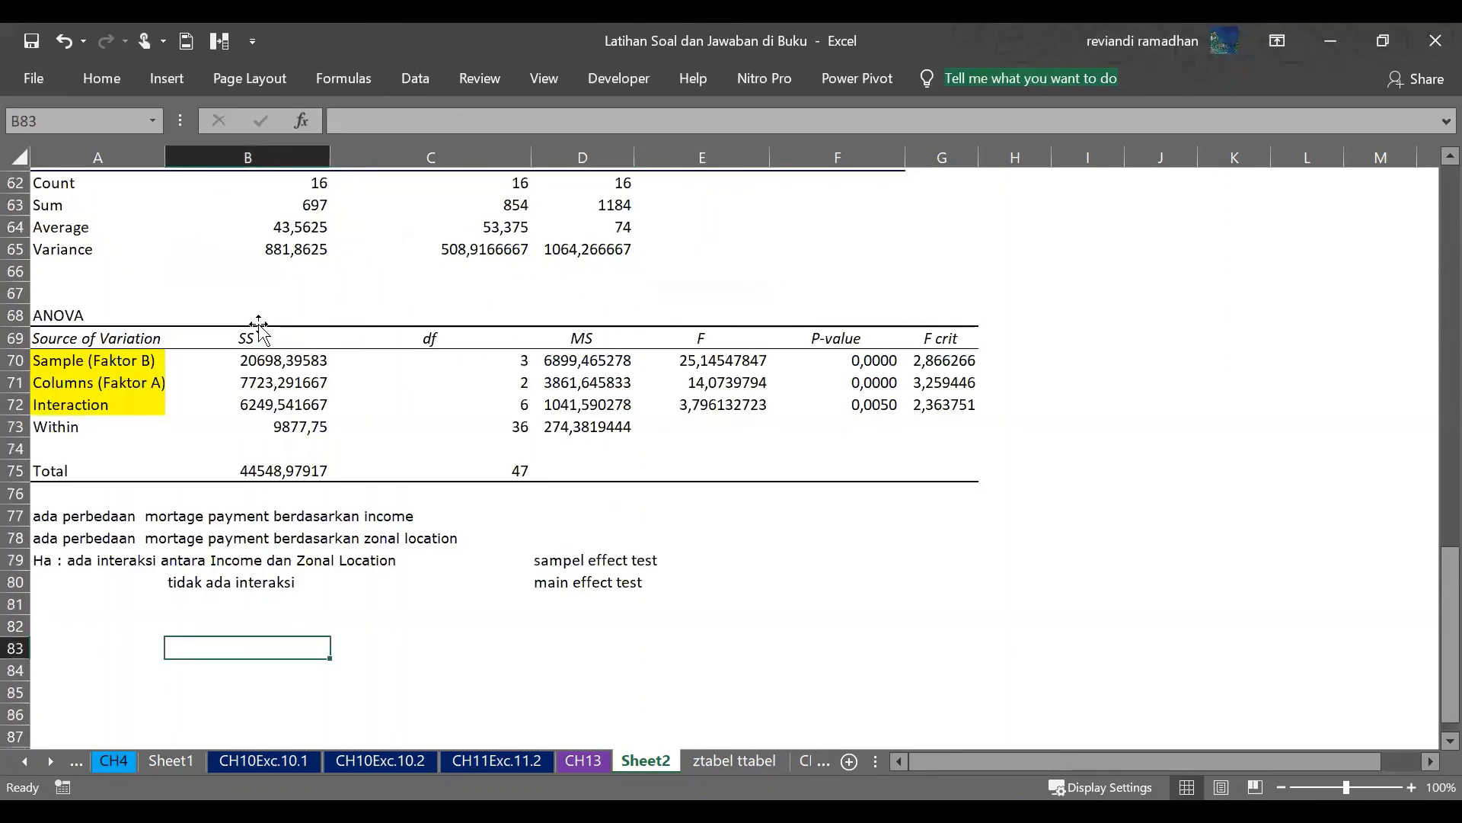
scroll(257, 328, up, 8)
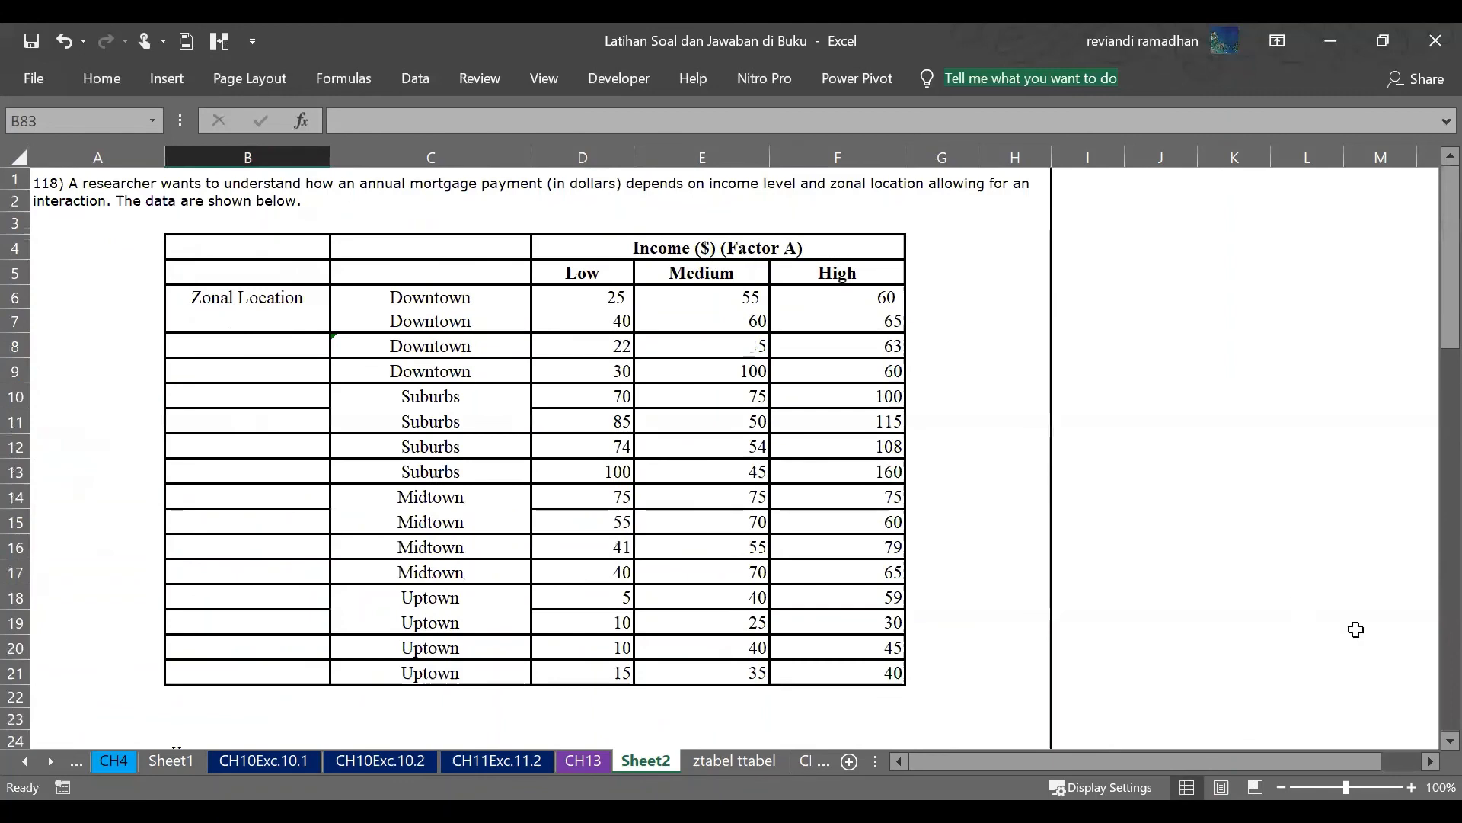